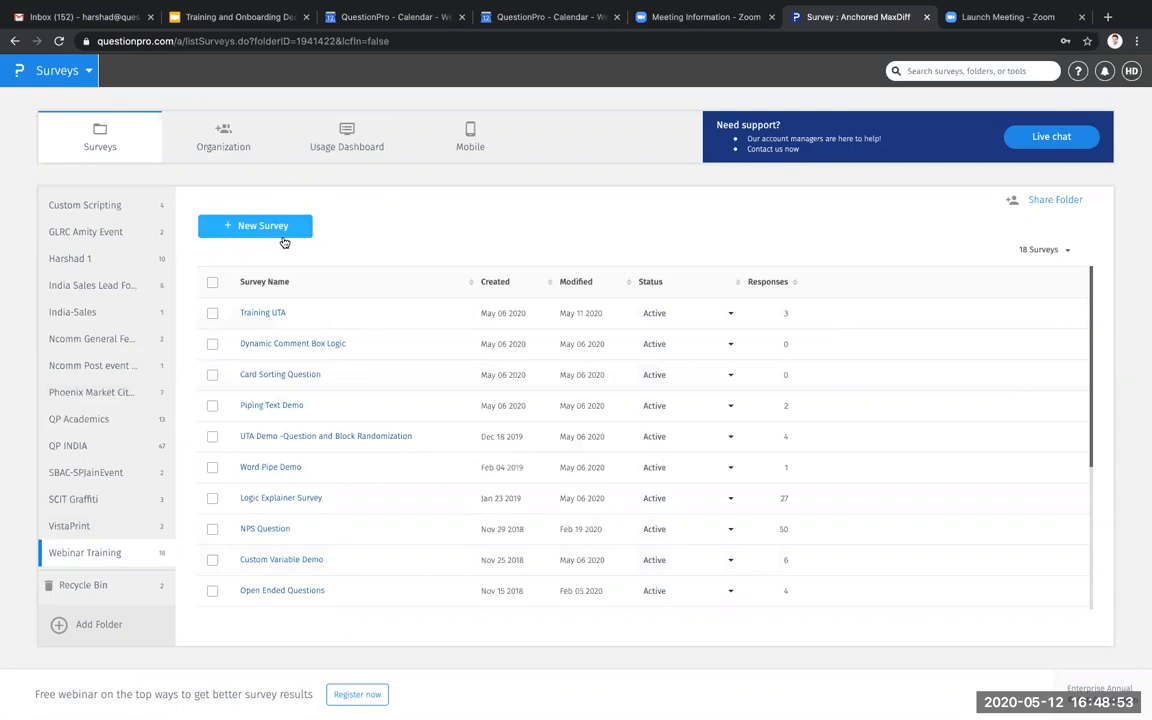
- Start a new survey in the Webinar Training folder and name it "Training Survey"
{"action": "left_click", "coordinate": [292, 226]}
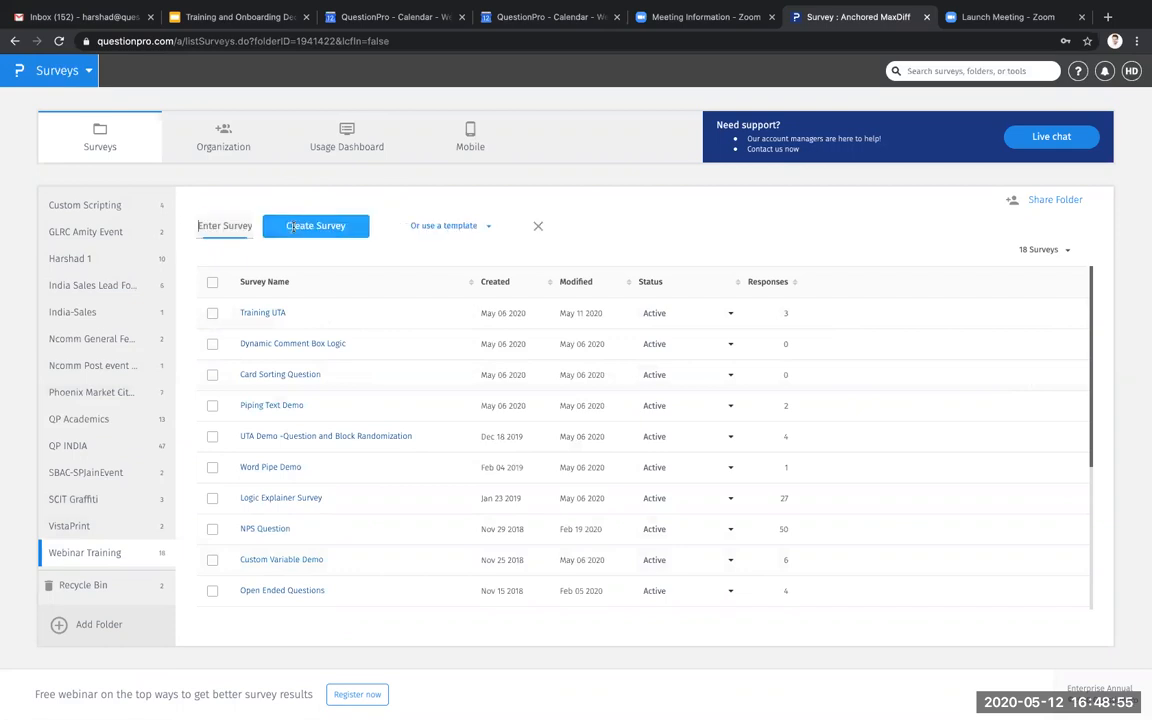
{"action": "type", "text": "Training Seurvey"}
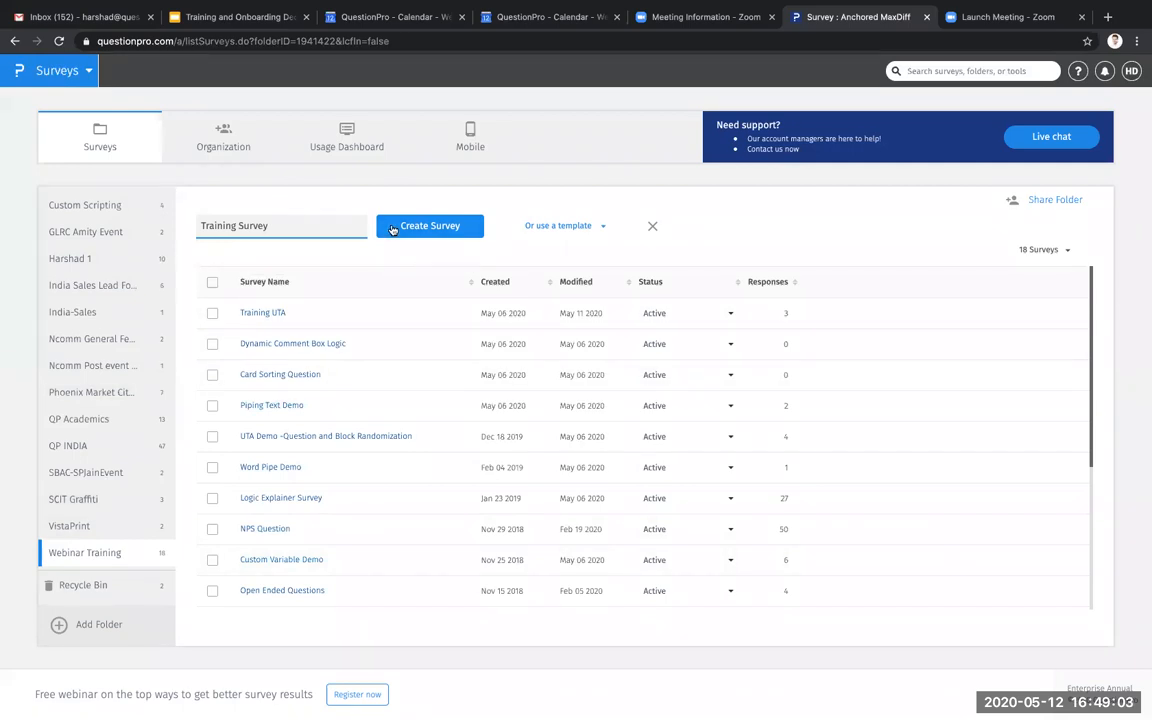
- Browse the survey templates for Education Surveys, Employee Feedback, Customer Satisfaction and Shopping Experience
{"action": "left_click", "coordinate": [561, 226]}
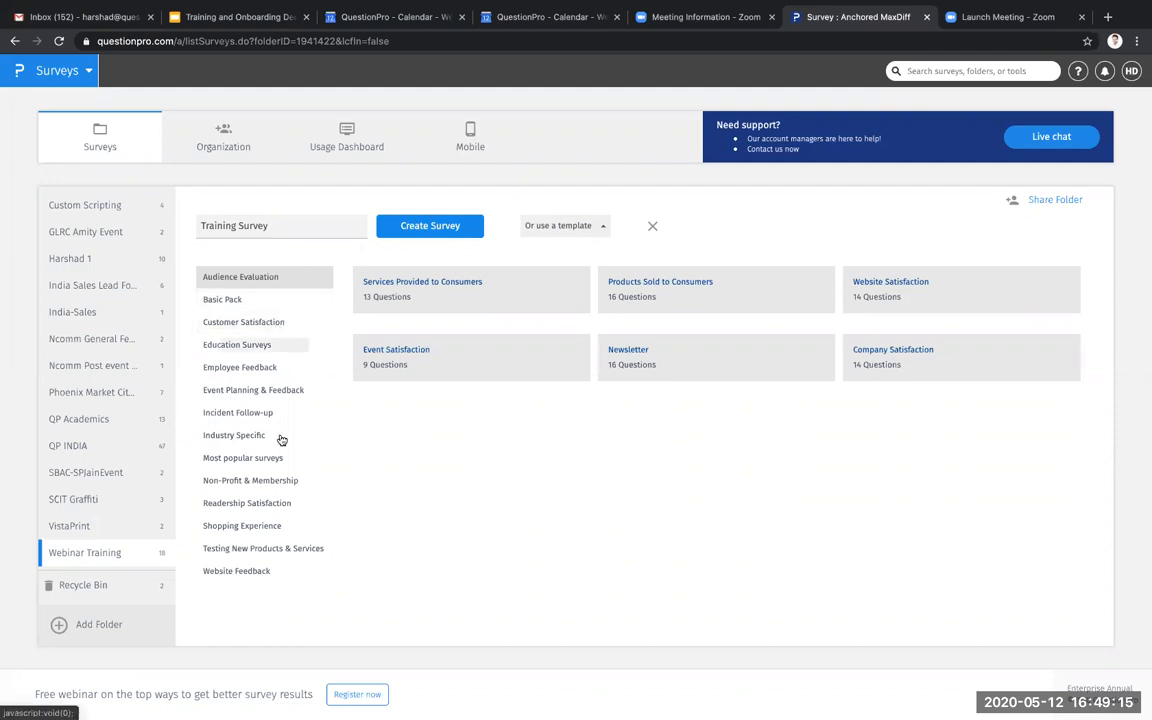
{"action": "left_click", "coordinate": [288, 345]}
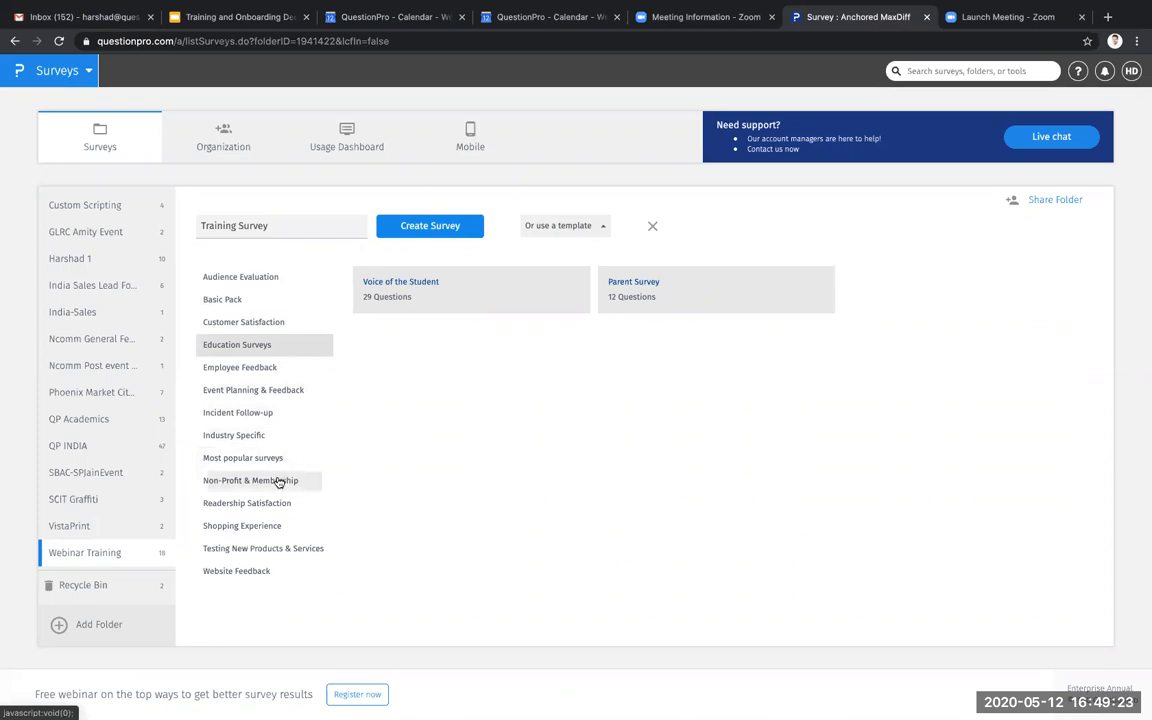
{"action": "left_click", "coordinate": [284, 366]}
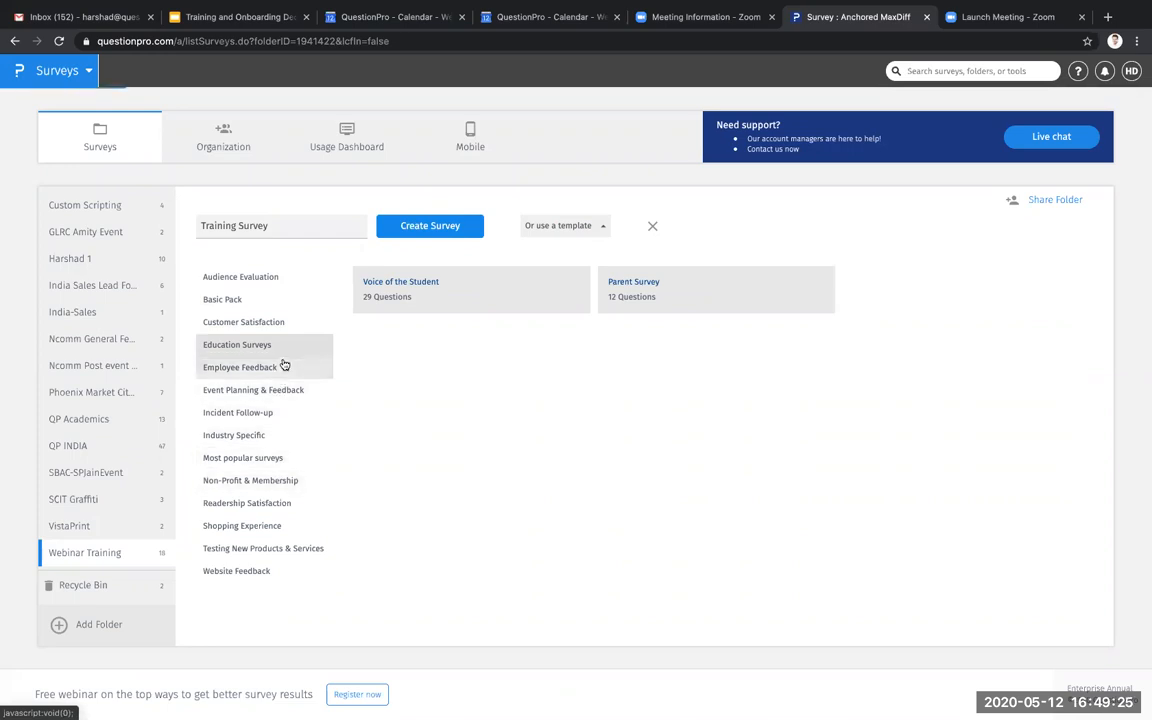
{"action": "left_click", "coordinate": [286, 321]}
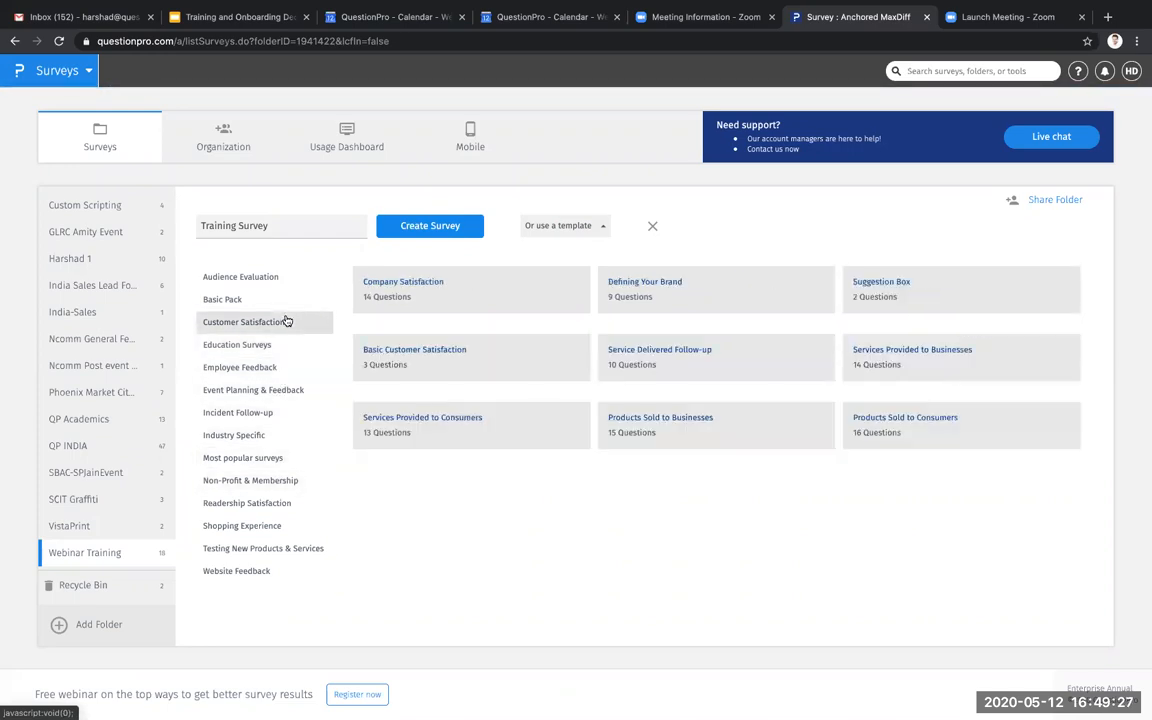
{"action": "left_click", "coordinate": [257, 526]}
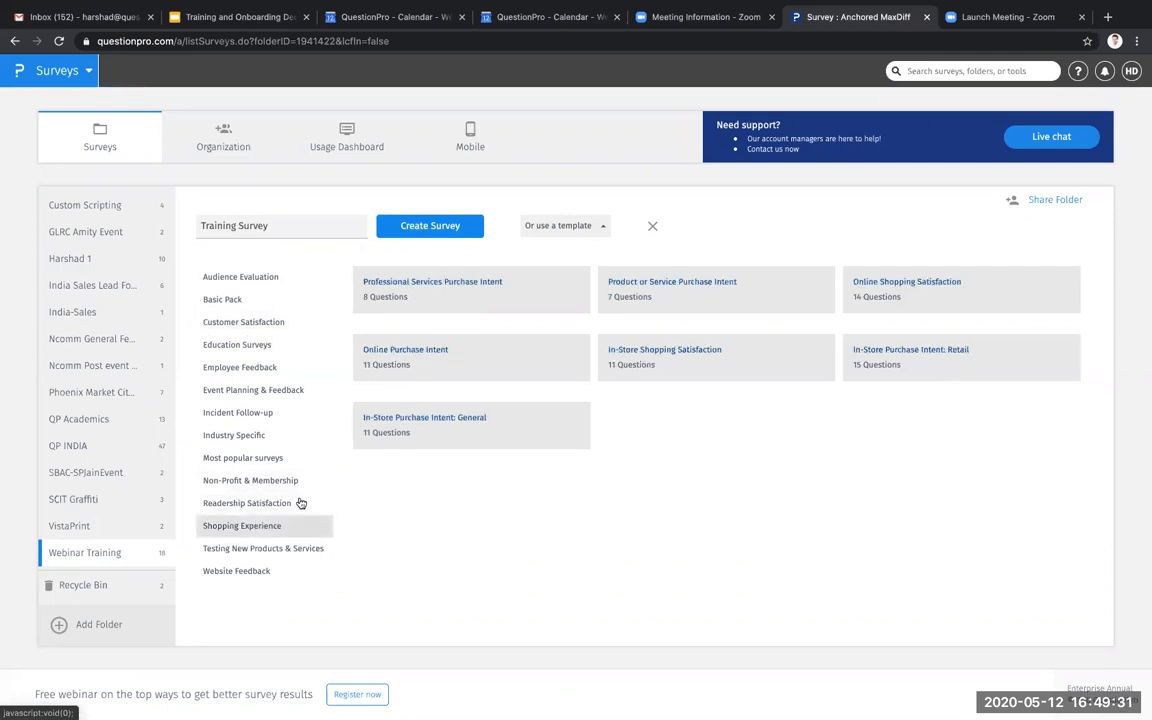
- Create the survey without a template and add QP logo.png as its header logo
{"action": "left_click", "coordinate": [406, 227]}
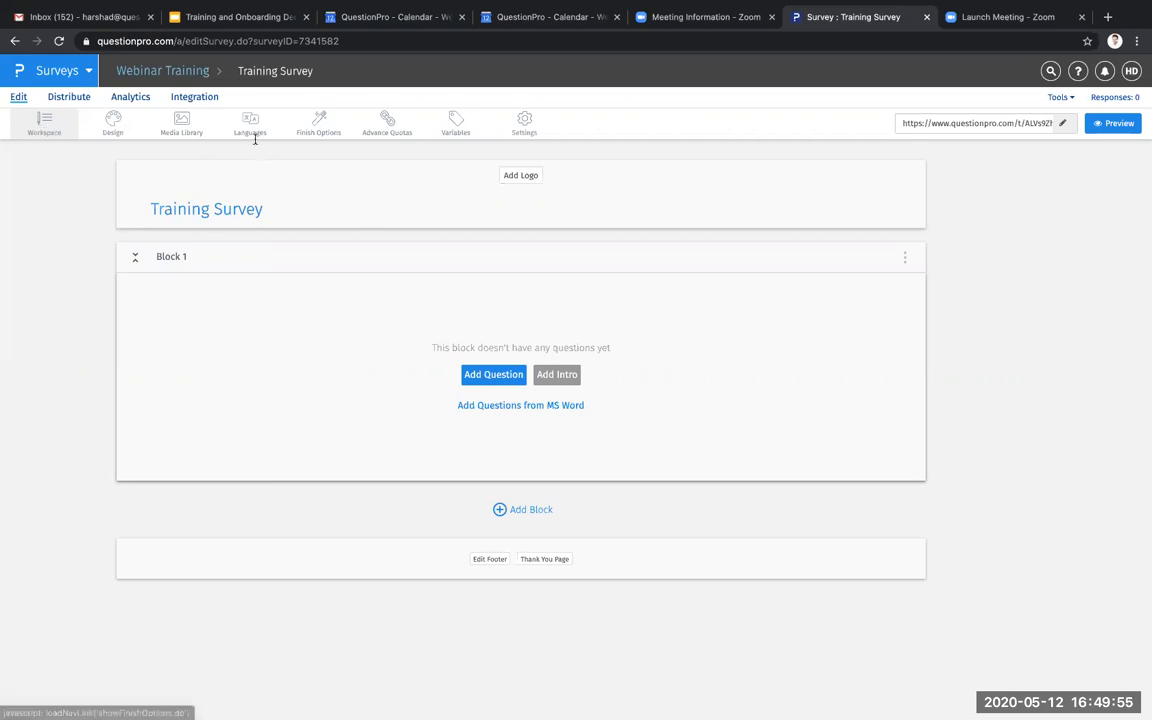
{"action": "left_click", "coordinate": [516, 186]}
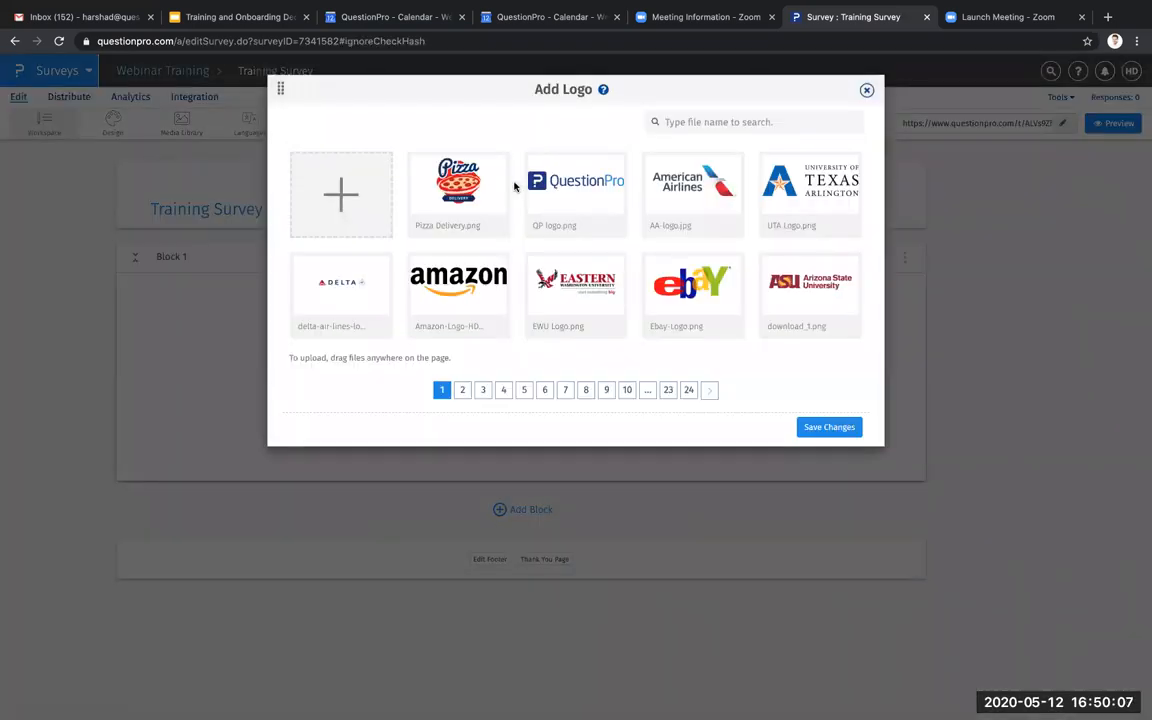
{"action": "left_click", "coordinate": [528, 171]}
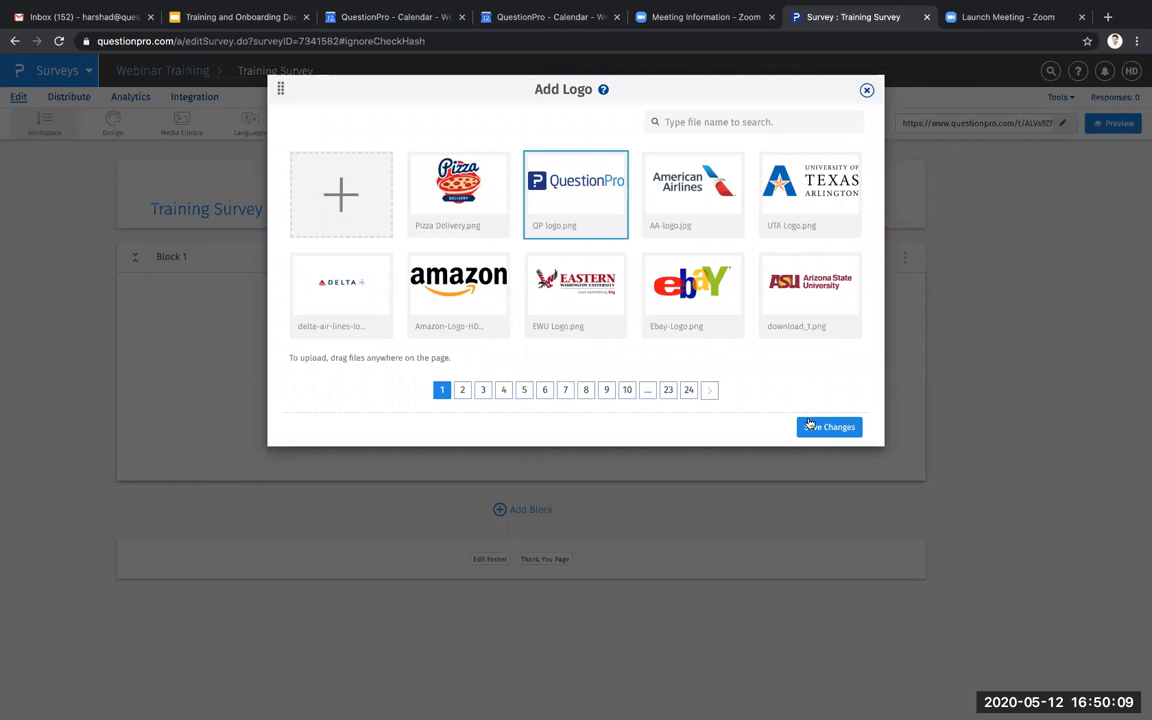
{"action": "left_click", "coordinate": [810, 428]}
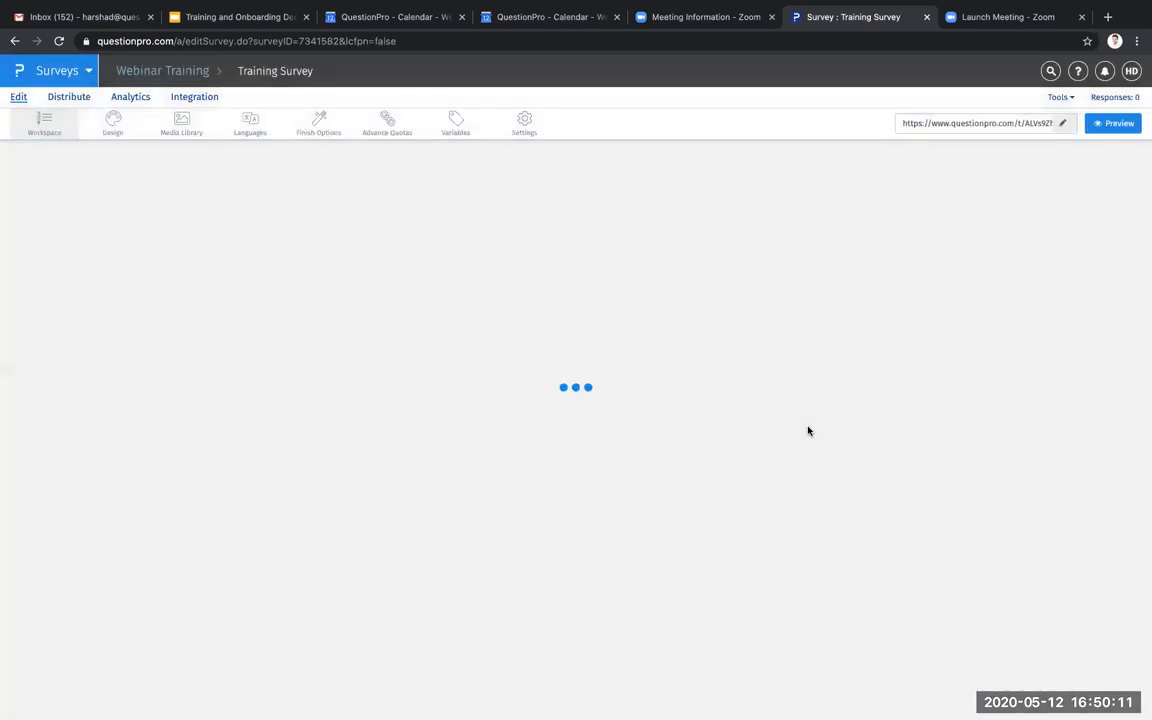
- Reduce the size of the QuestionPro logo in the survey header
{"action": "left_click", "coordinate": [654, 201]}
{"action": "left_click_drag", "start_coordinate": [690, 236], "coordinate": [632, 220]}
{"action": "left_click", "coordinate": [680, 261]}
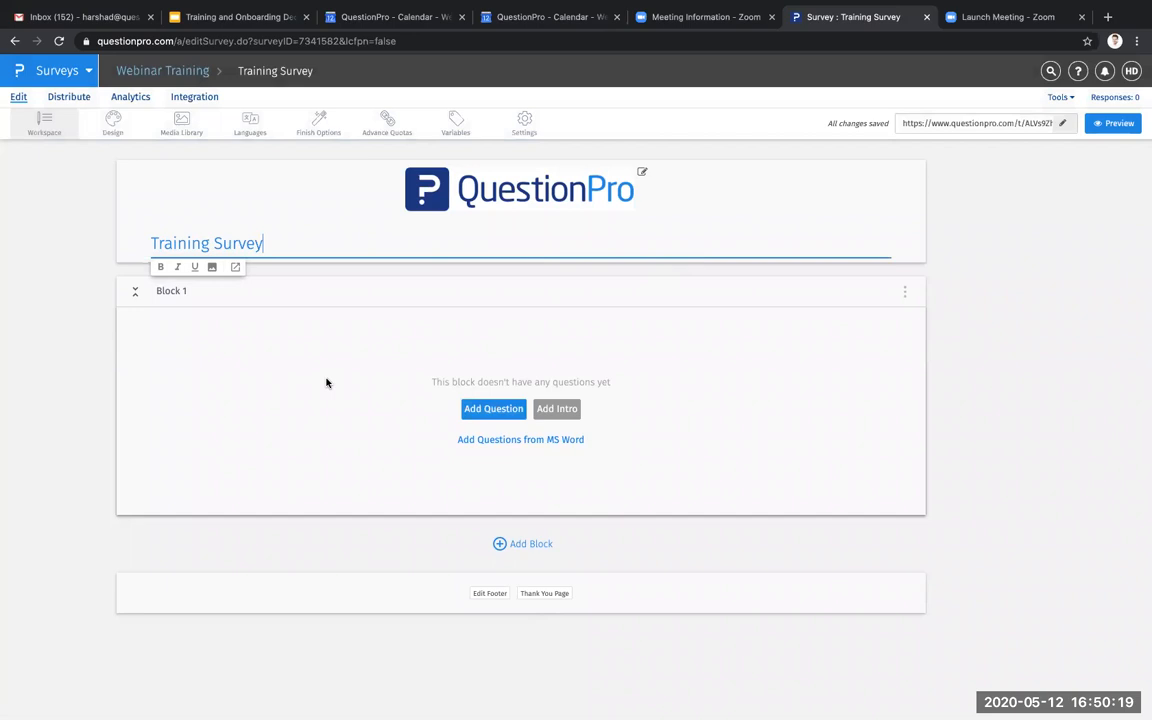
{"action": "left_click_drag", "start_coordinate": [284, 244], "coordinate": [137, 215]}
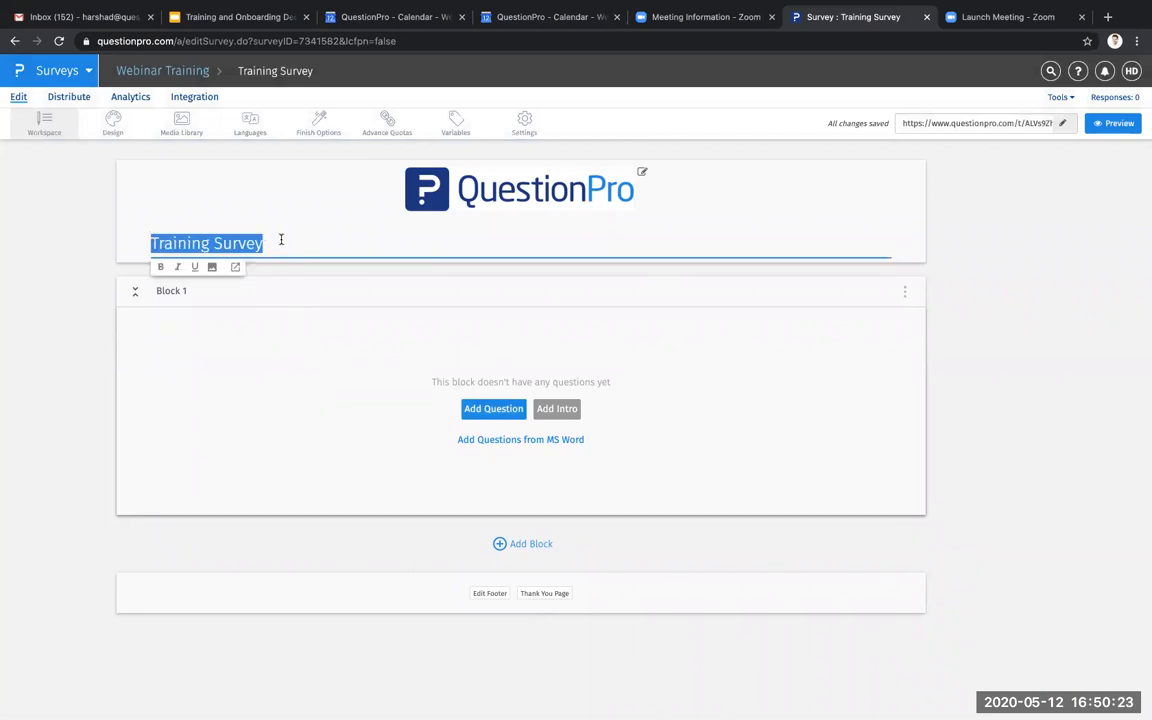
{"action": "left_click", "coordinate": [366, 355]}
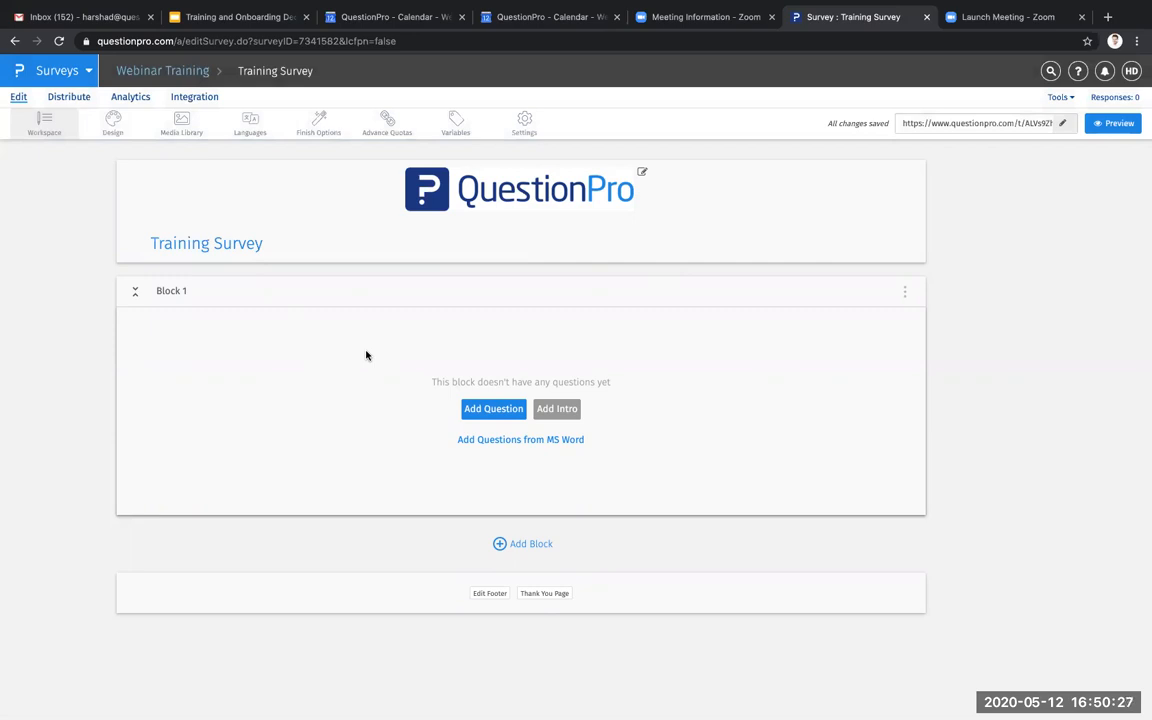
- Add an intro to Block 1 and replace its [Project Description Here] placeholder with "Online Shopping Experience"
{"action": "left_click", "coordinate": [572, 414]}
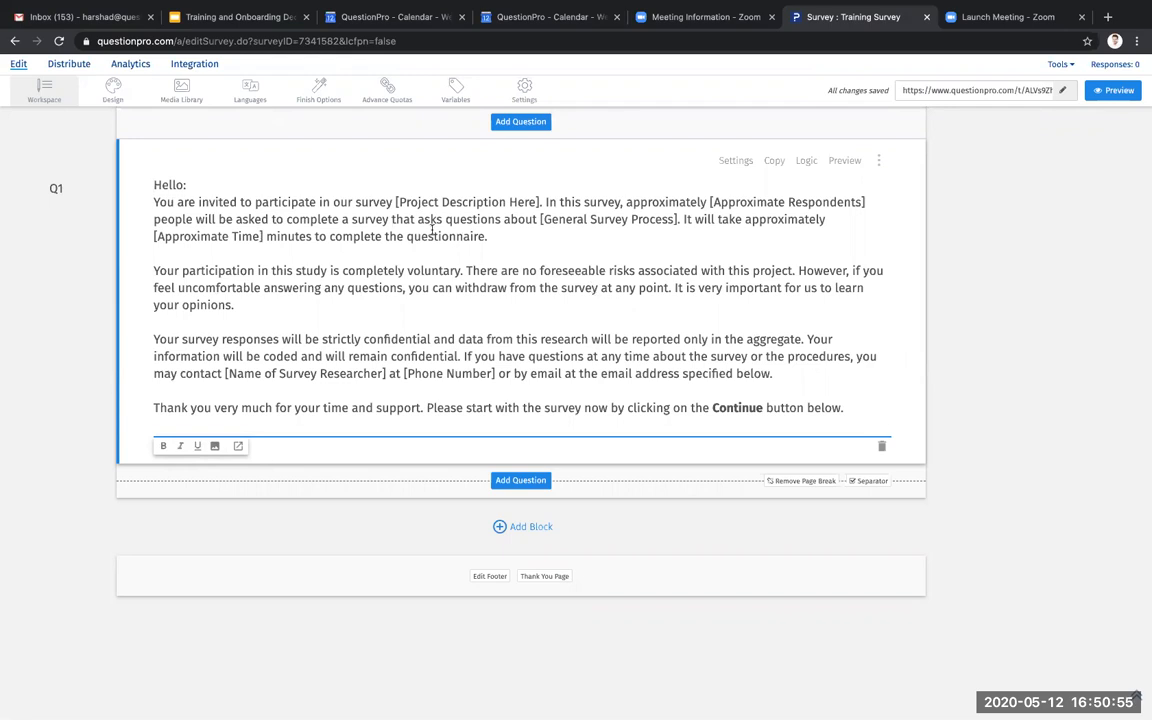
{"action": "left_click", "coordinate": [539, 201]}
{"action": "key", "text": "BackSpace"}
{"action": "key", "text": "BackSpace"}
{"action": "key", "text": "BackSpace"}
{"action": "key", "text": "BackSpace"}
{"action": "key", "text": "BackSpace"}
{"action": "key", "text": "BackSpace"}
{"action": "key", "text": "BackSpace"}
{"action": "key", "text": "BackSpace"}
{"action": "key", "text": "BackSpace"}
{"action": "key", "text": "BackSpace"}
{"action": "key", "text": "BackSpace"}
{"action": "key", "text": "BackSpace"}
{"action": "key", "text": "BackSpace"}
{"action": "key", "text": "BackSpace"}
{"action": "key", "text": "BackSpace"}
{"action": "key", "text": "BackSpace"}
{"action": "key", "text": "BackSpace"}
{"action": "key", "text": "BackSpace"}
{"action": "key", "text": "BackSpace"}
{"action": "key", "text": "BackSpace"}
{"action": "key", "text": "BackSpace"}
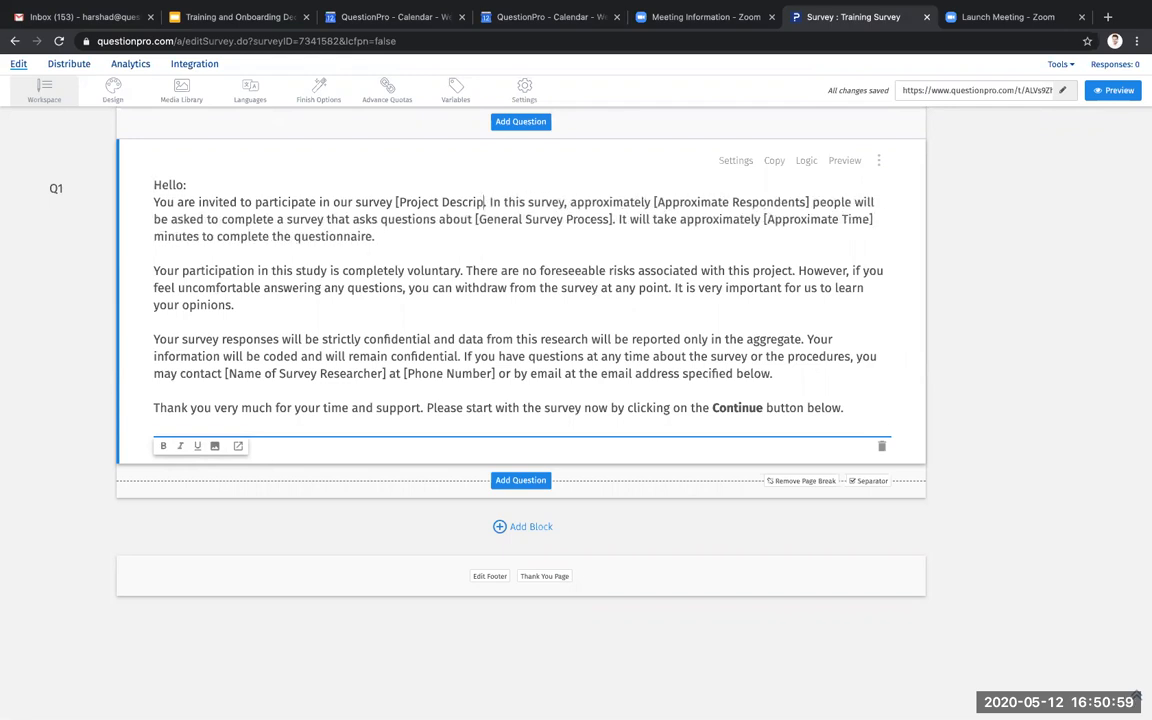
{"action": "key", "text": "BackSpace"}
{"action": "key", "text": "BackSpace"}
{"action": "key", "text": "BackSpace"}
{"action": "key", "text": "BackSpace"}
{"action": "key", "text": "BackSpace"}
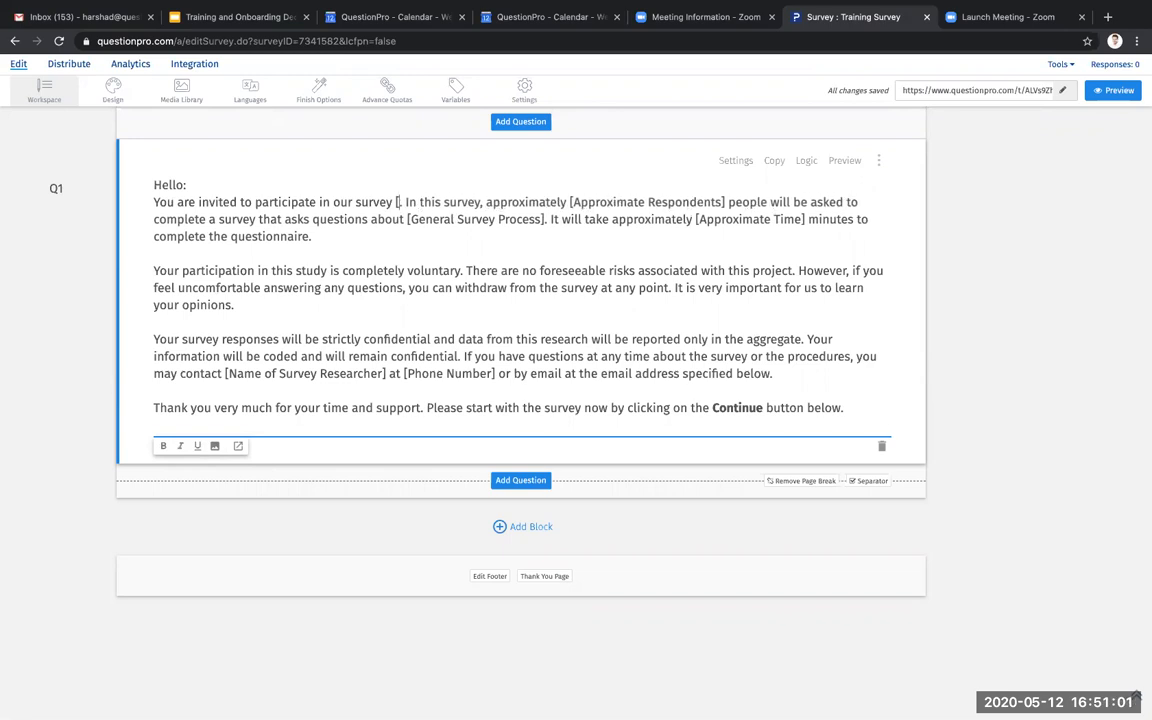
{"action": "type", "text": "Oneline"}
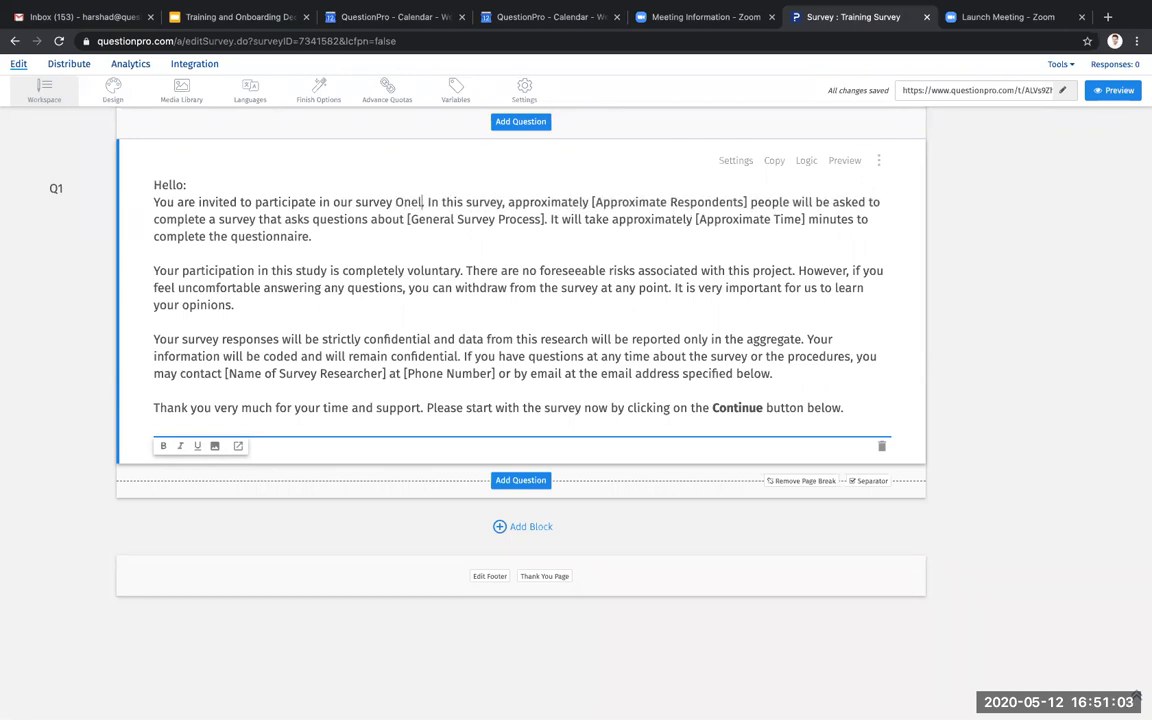
{"action": "type", "text": " SHo"}
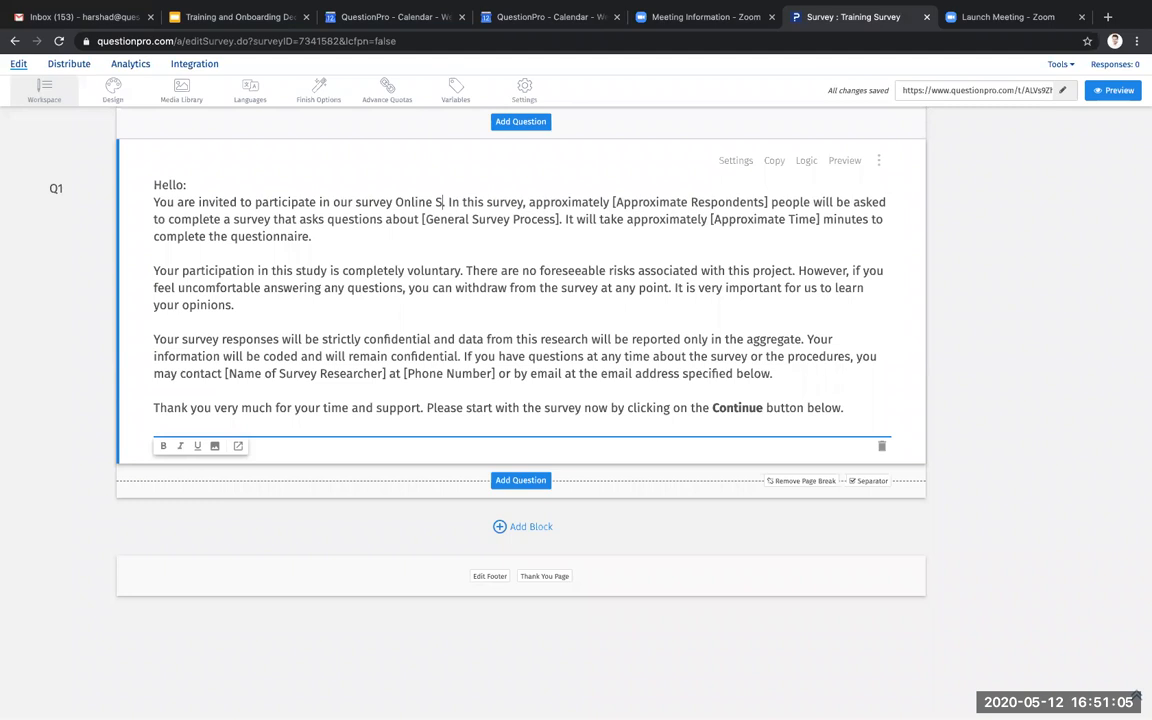
{"action": "key", "text": "BackSpace"}
{"action": "key", "text": "BackSpace"}
{"action": "type", "text": "hopping"}
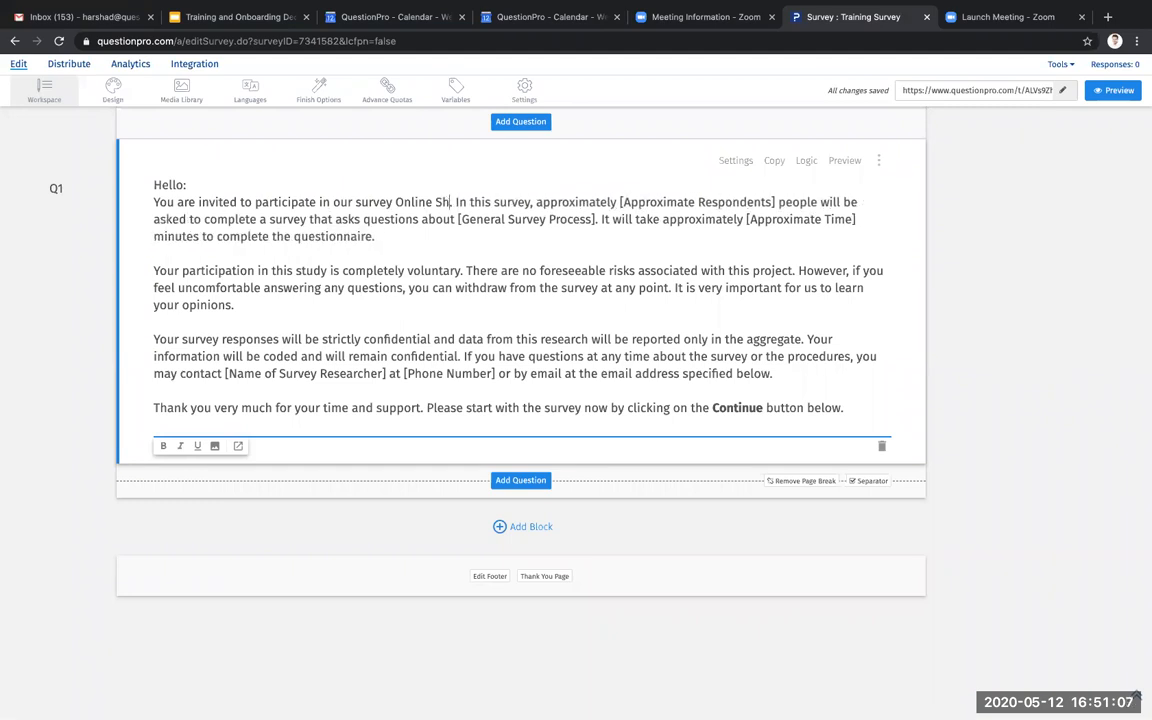
{"action": "type", "text": " Experience"}
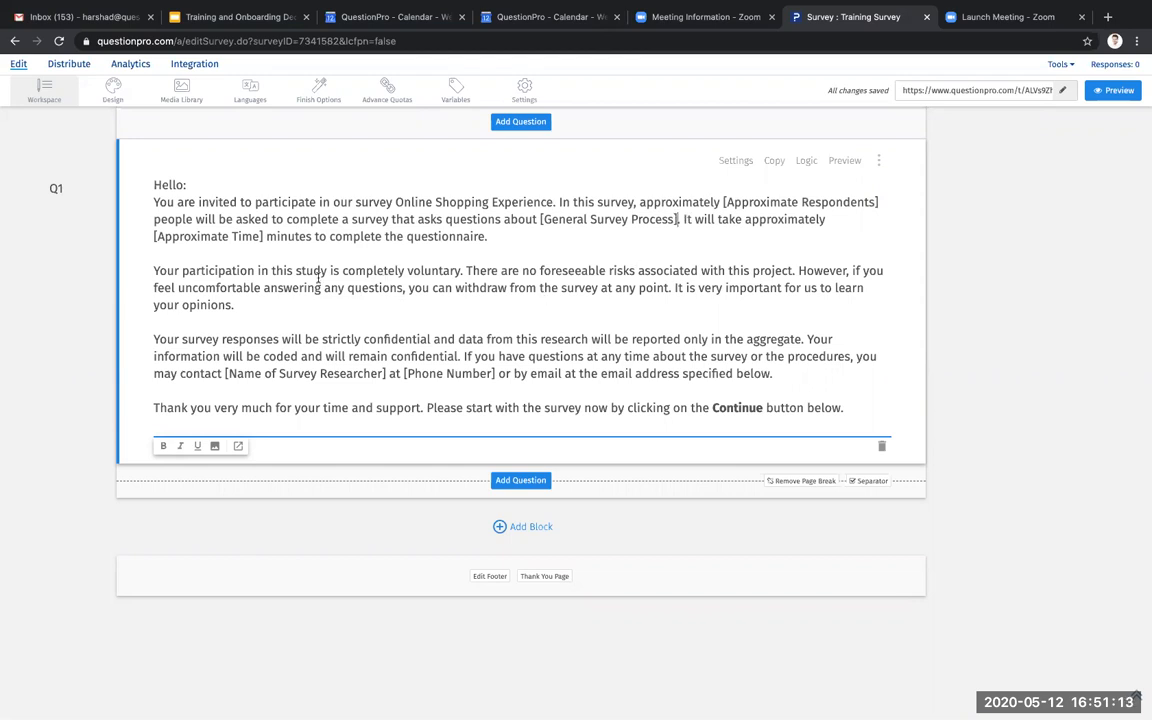
- Replace the [Approximate Time] placeholder in the intro so the completion time reads "2 minutes"
{"action": "mouse_move", "coordinate": [263, 237]}
{"action": "left_mouse_down"}
{"action": "mouse_move", "coordinate": [147, 232]}
{"action": "mouse_move", "coordinate": [262, 237]}
{"action": "left_mouse_up"}
{"action": "left_click", "coordinate": [152, 237]}
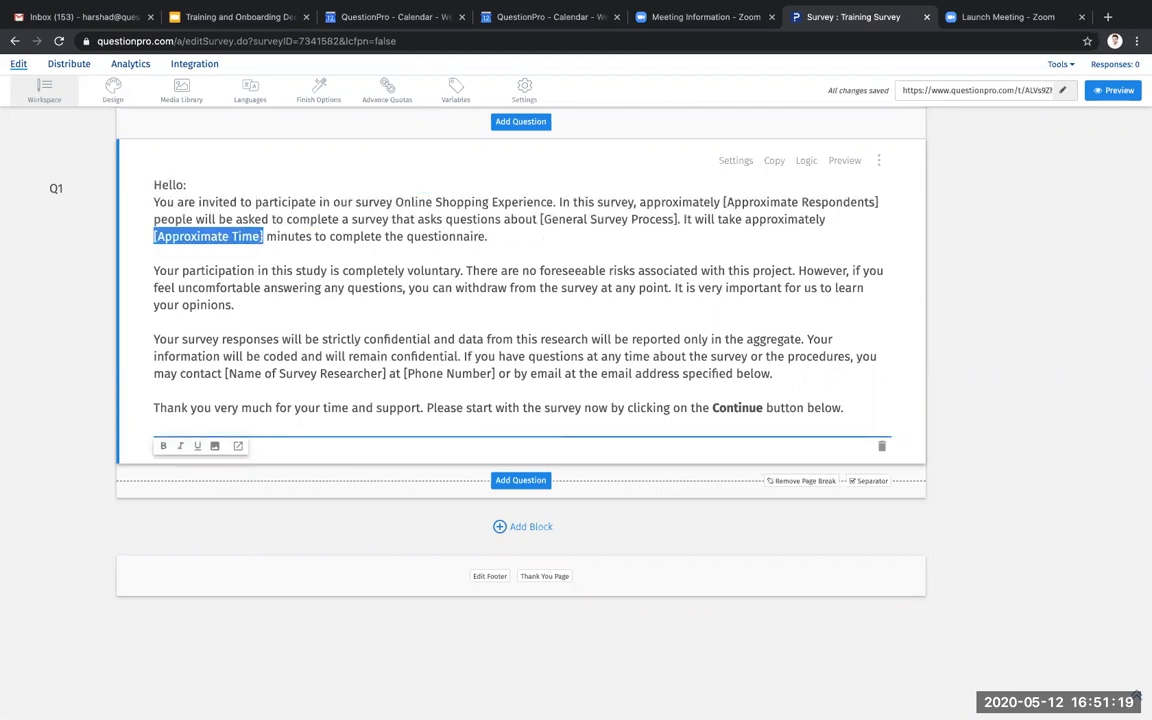
{"action": "type", "text": "2 minutes"}
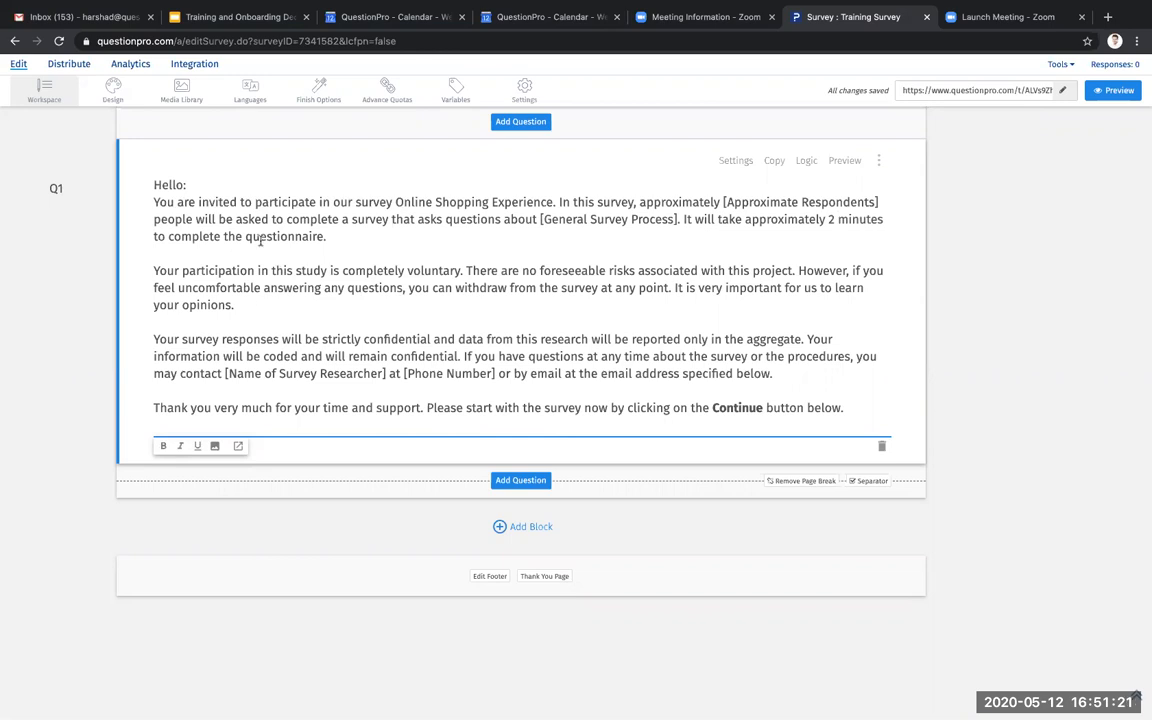
- Change the intro's answer type to CheckBox - I Agree and close its settings
{"action": "scroll", "coordinate": [465, 285], "scroll_direction": "down", "scroll_amount": 1}
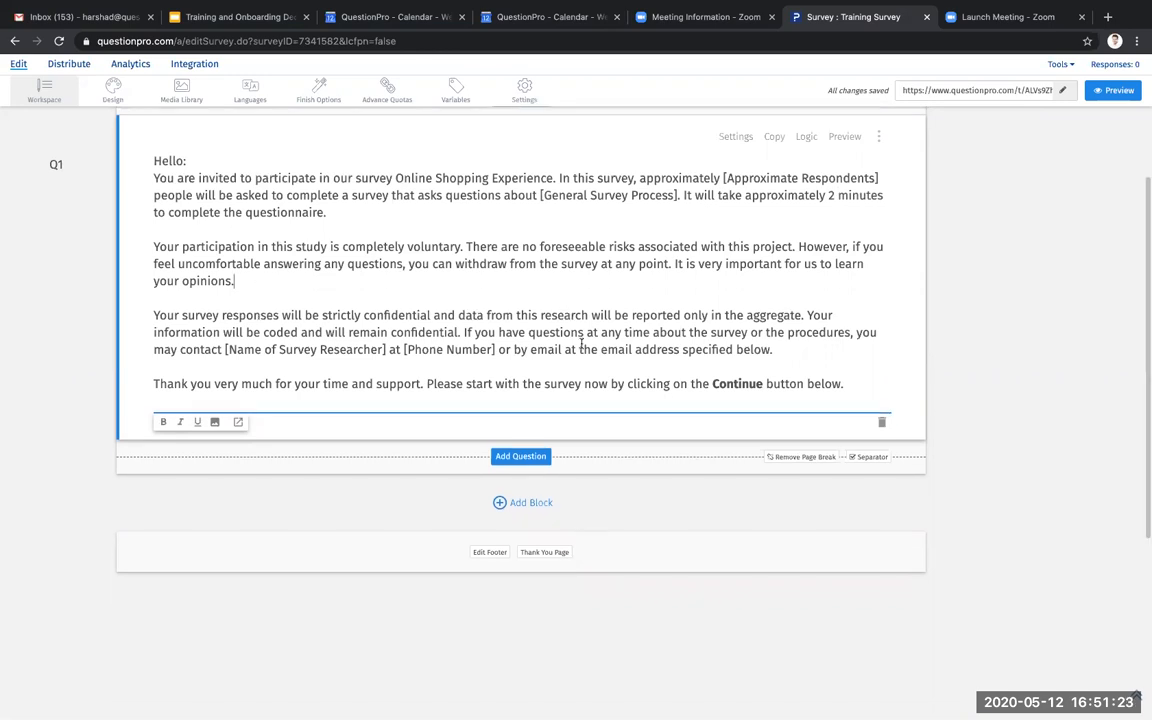
{"action": "scroll", "coordinate": [518, 229], "scroll_direction": "up", "scroll_amount": 1}
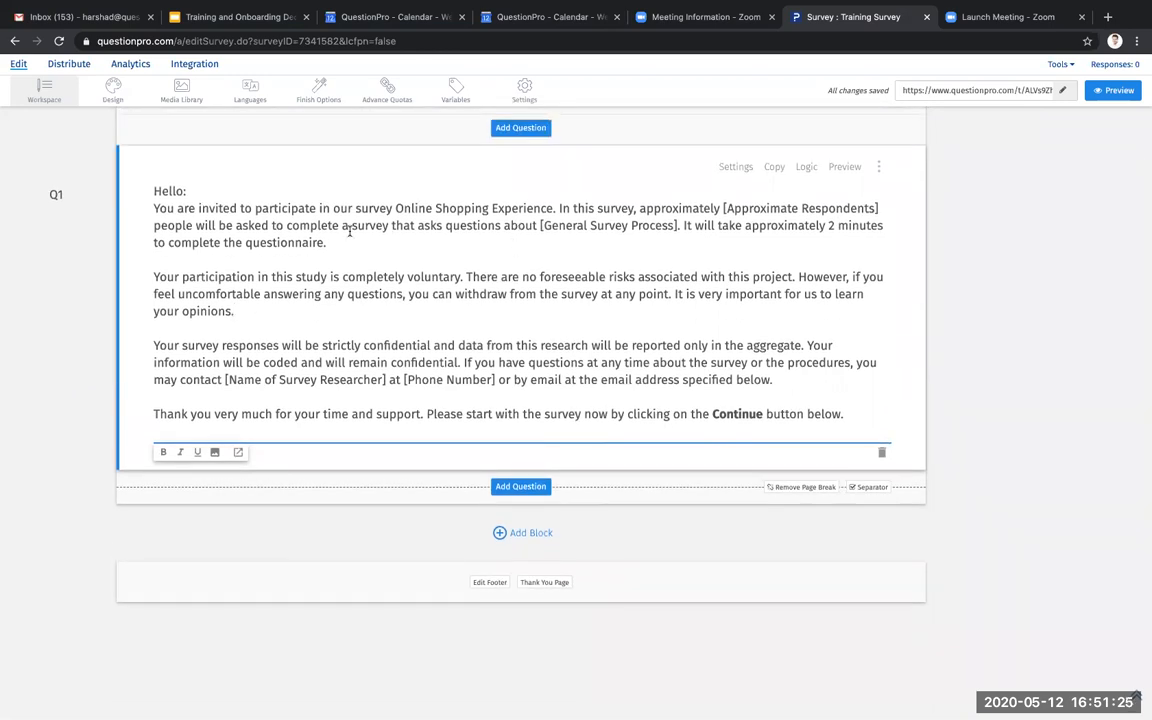
{"action": "left_click", "coordinate": [734, 168]}
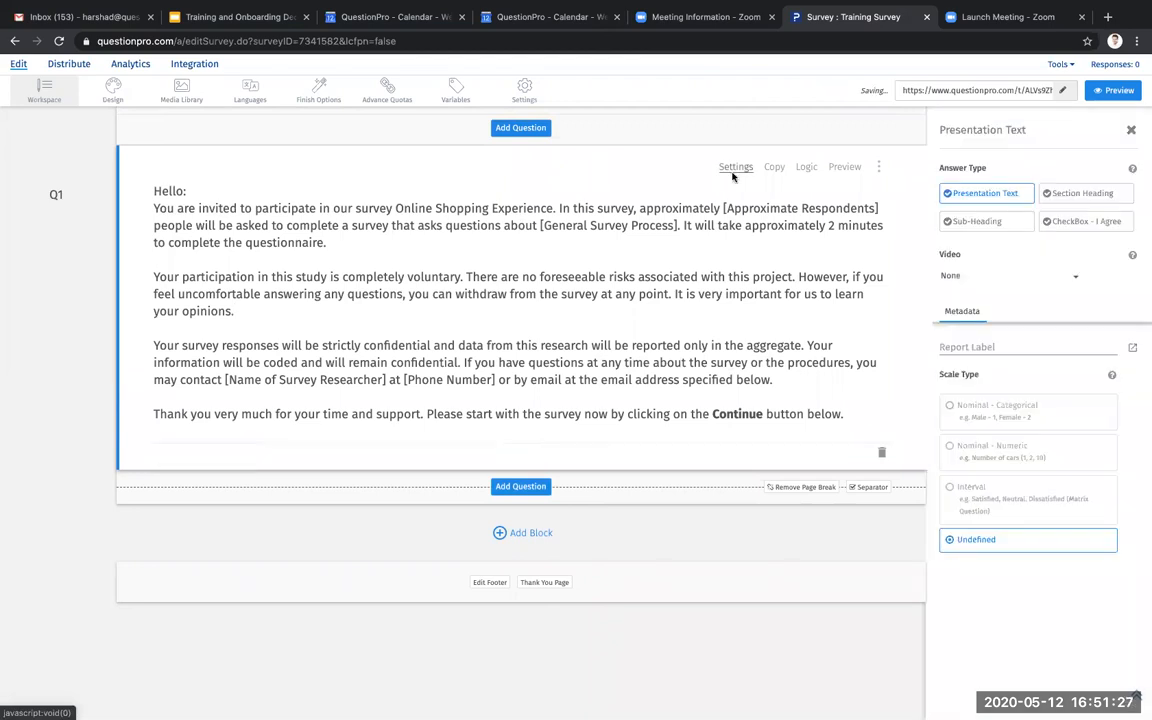
{"action": "left_click", "coordinate": [1071, 222]}
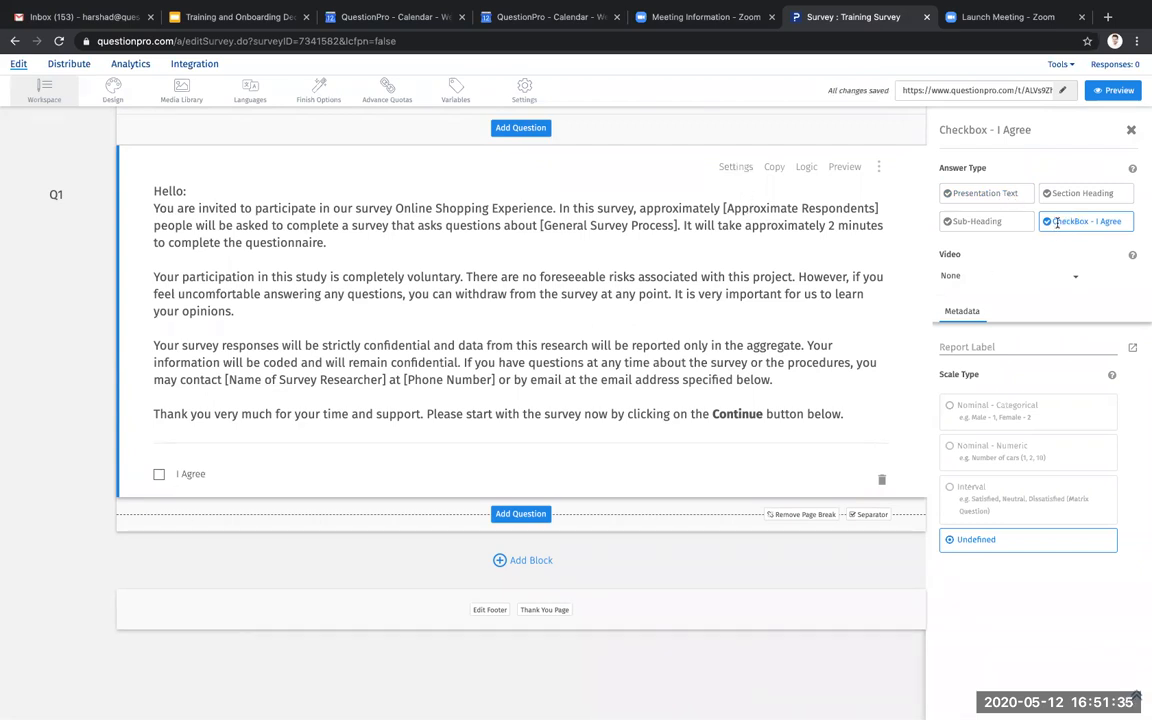
{"action": "left_click", "coordinate": [1131, 130]}
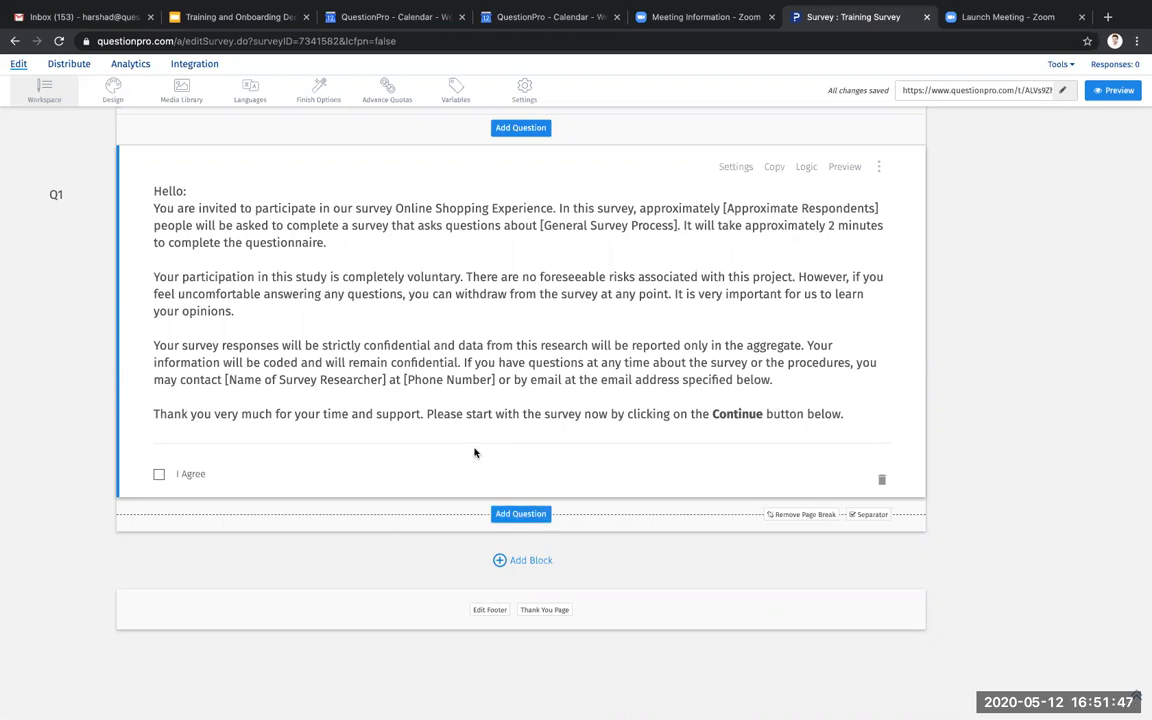
- Look through the advanced question types, and add a basic multiple-choice Select One question below the intro
{"action": "scroll", "coordinate": [475, 453], "scroll_direction": "down", "scroll_amount": 2}
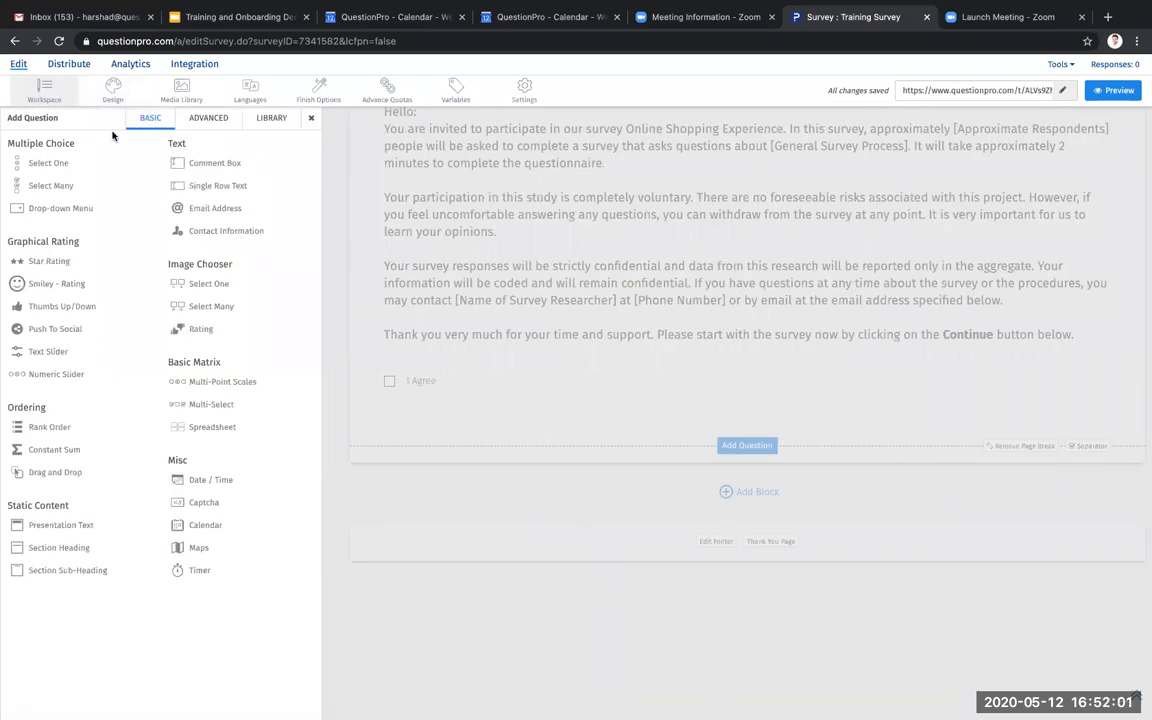
{"action": "left_click", "coordinate": [202, 120]}
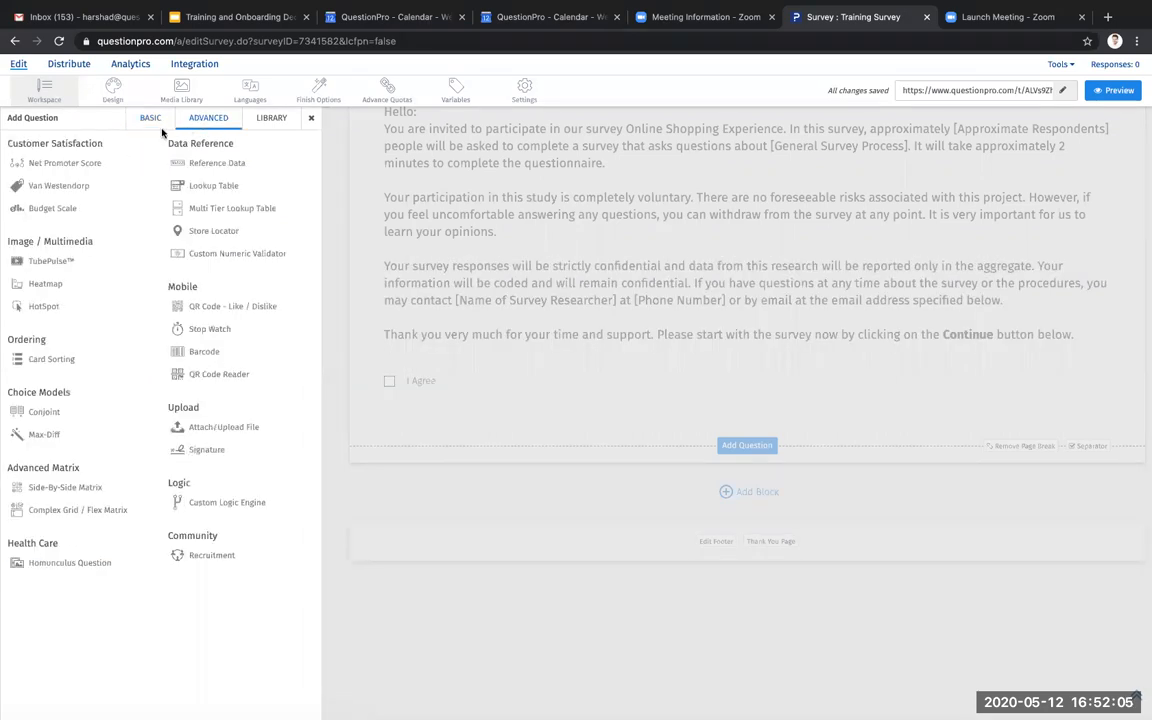
{"action": "left_click", "coordinate": [159, 120]}
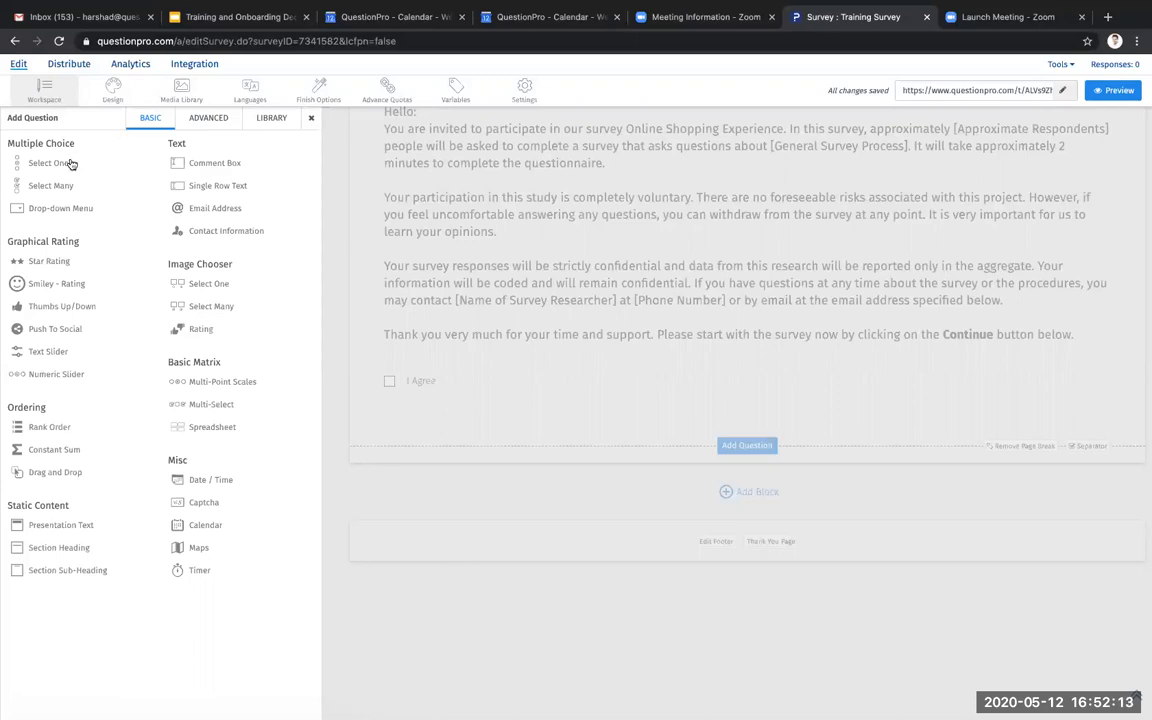
{"action": "mouse_move", "coordinate": [70, 164]}
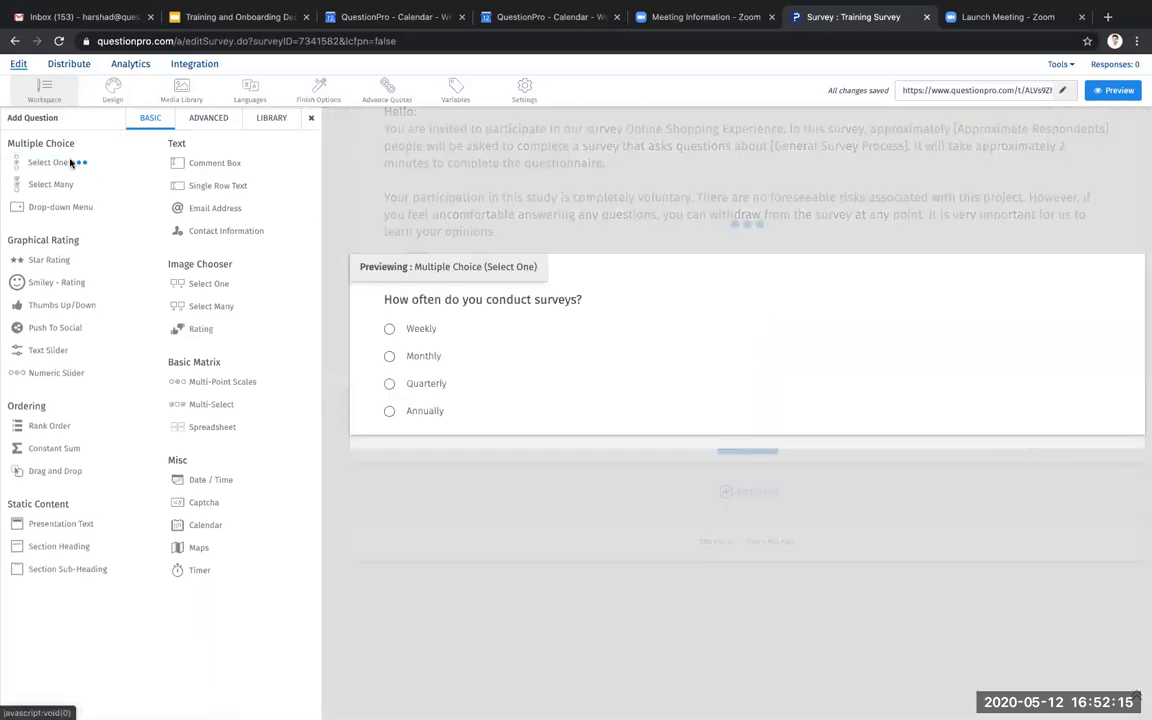
{"action": "left_click", "coordinate": [70, 164]}
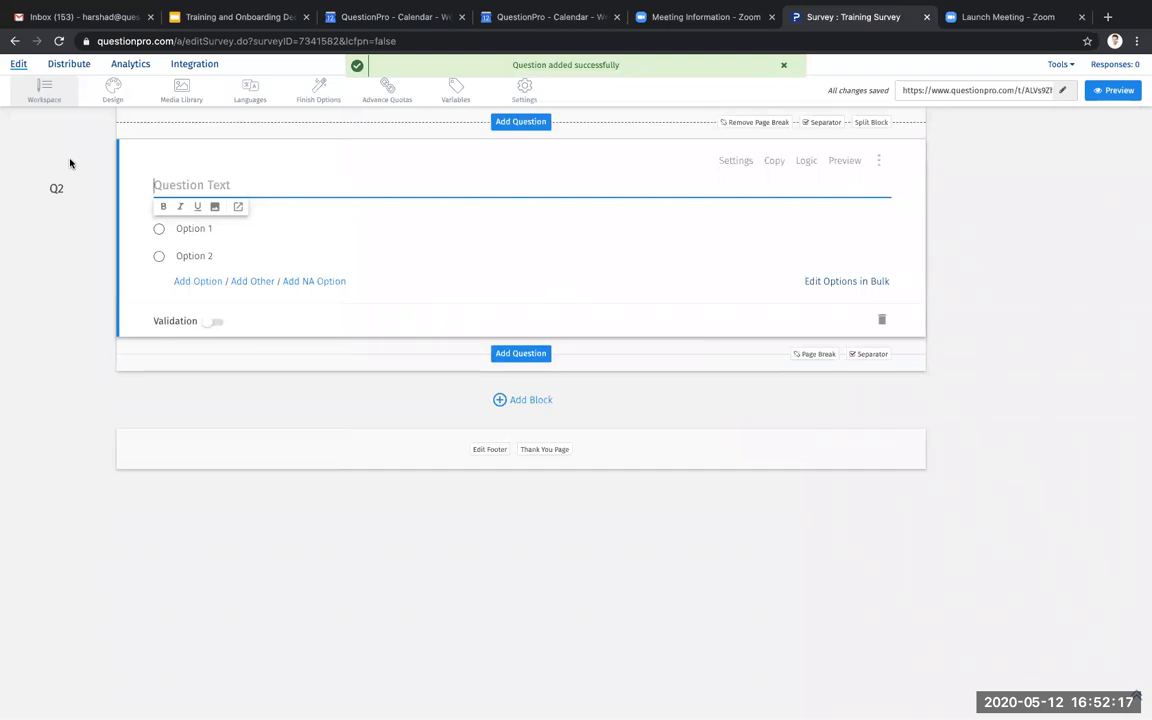
- Enter "What's your gender?" as the text of the new multiple-choice question
{"action": "type", "text": "Wha"}
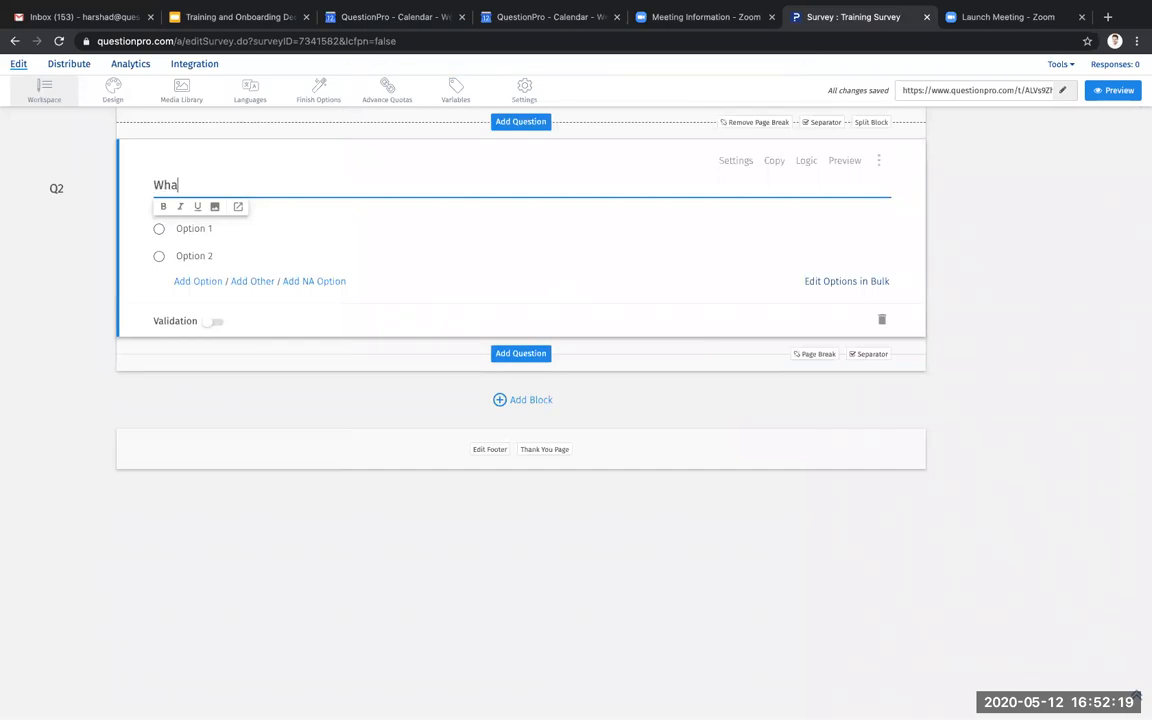
{"action": "type", "text": "t's your gender?"}
{"action": "left_click", "coordinate": [296, 244]}
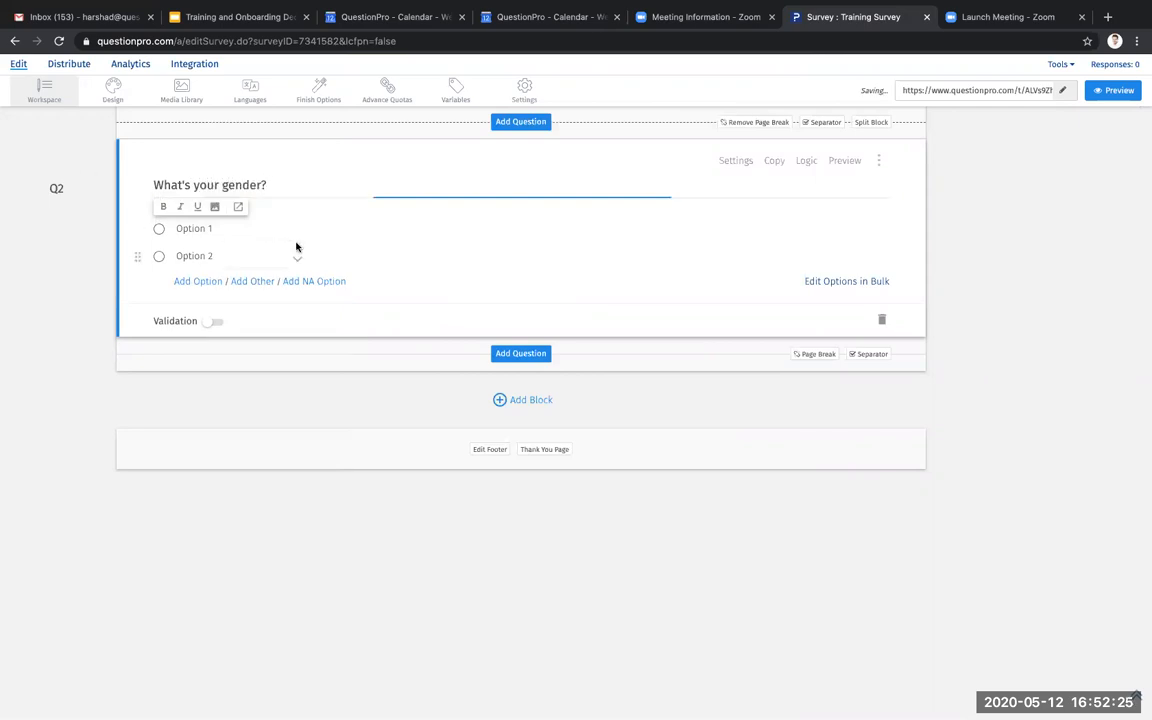
- Replace the gender question's default options with the Gender demographic scale from the scale library and save them
{"action": "left_click", "coordinate": [870, 281]}
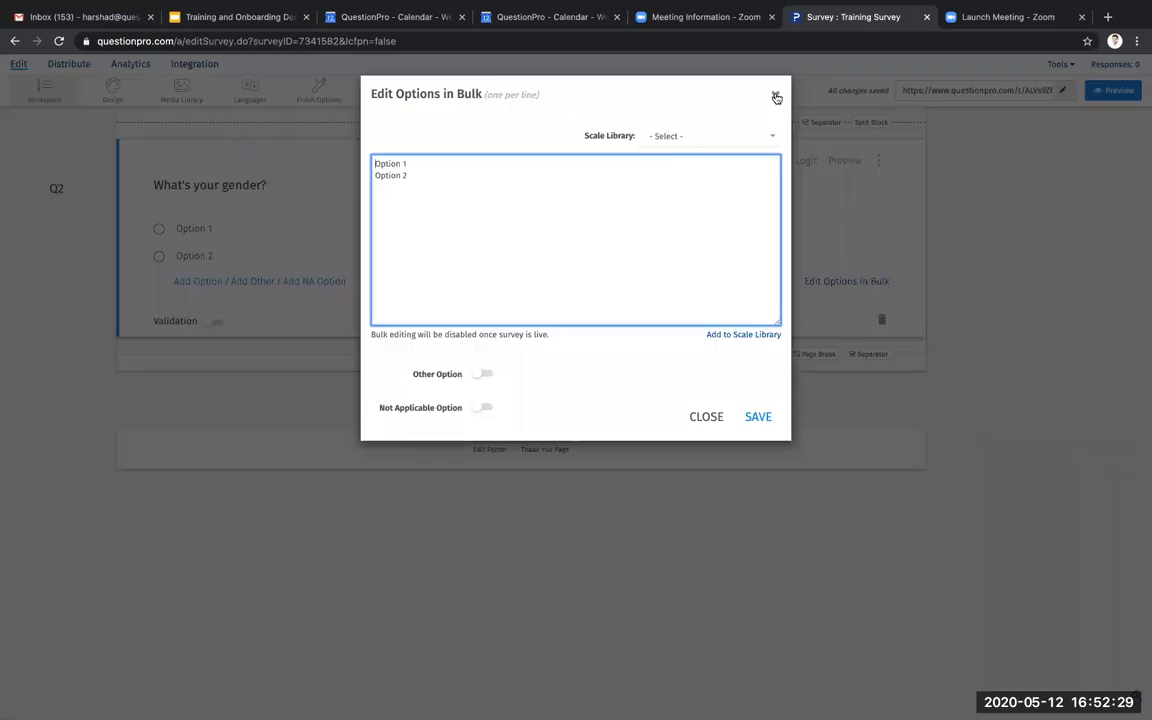
{"action": "left_click_drag", "start_coordinate": [584, 183], "coordinate": [377, 161]}
{"action": "key", "text": "BackSpace"}
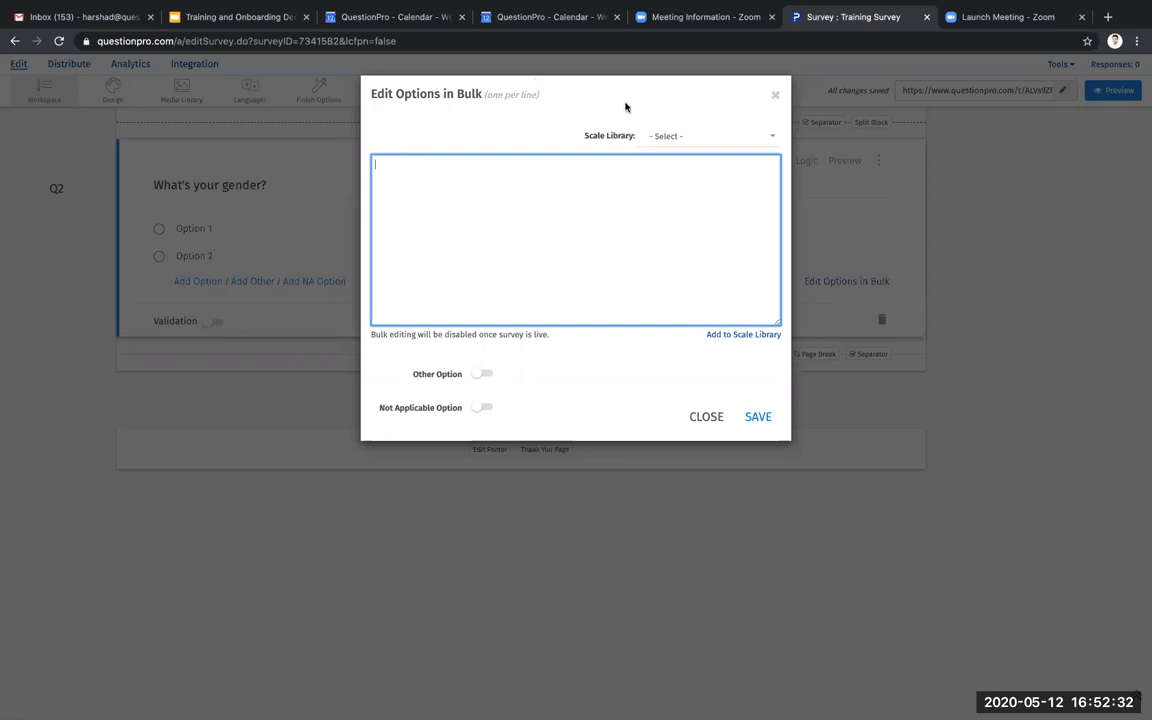
{"action": "left_click", "coordinate": [700, 139]}
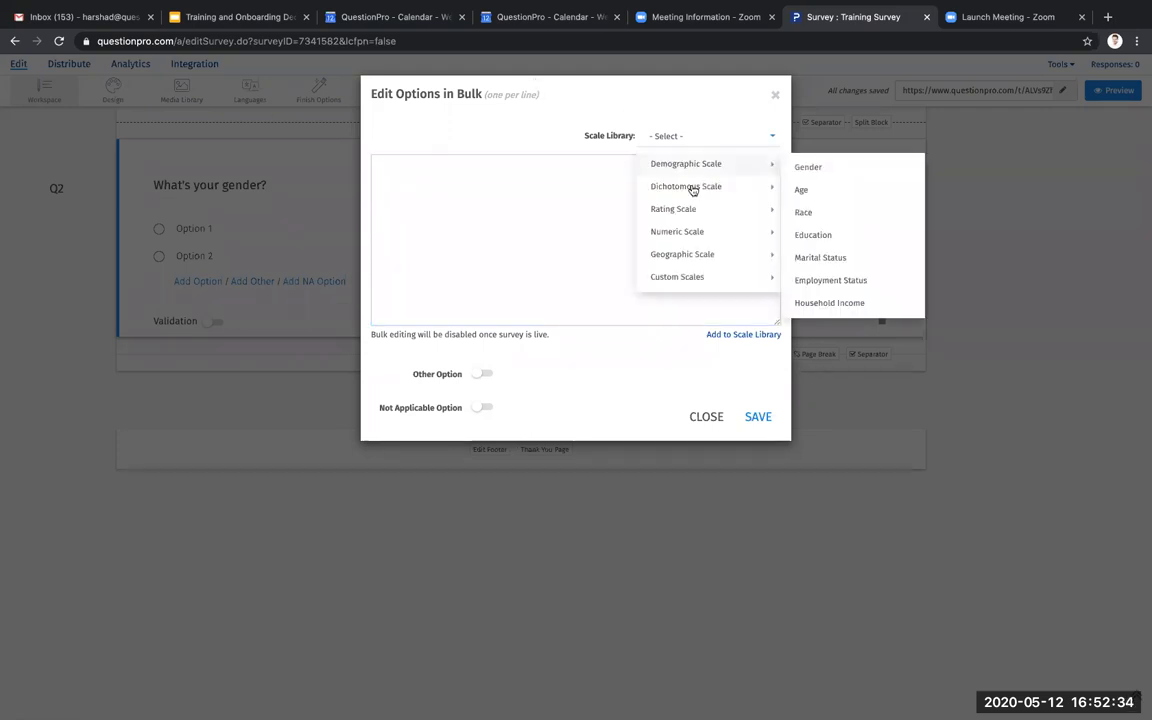
{"action": "left_click", "coordinate": [804, 168]}
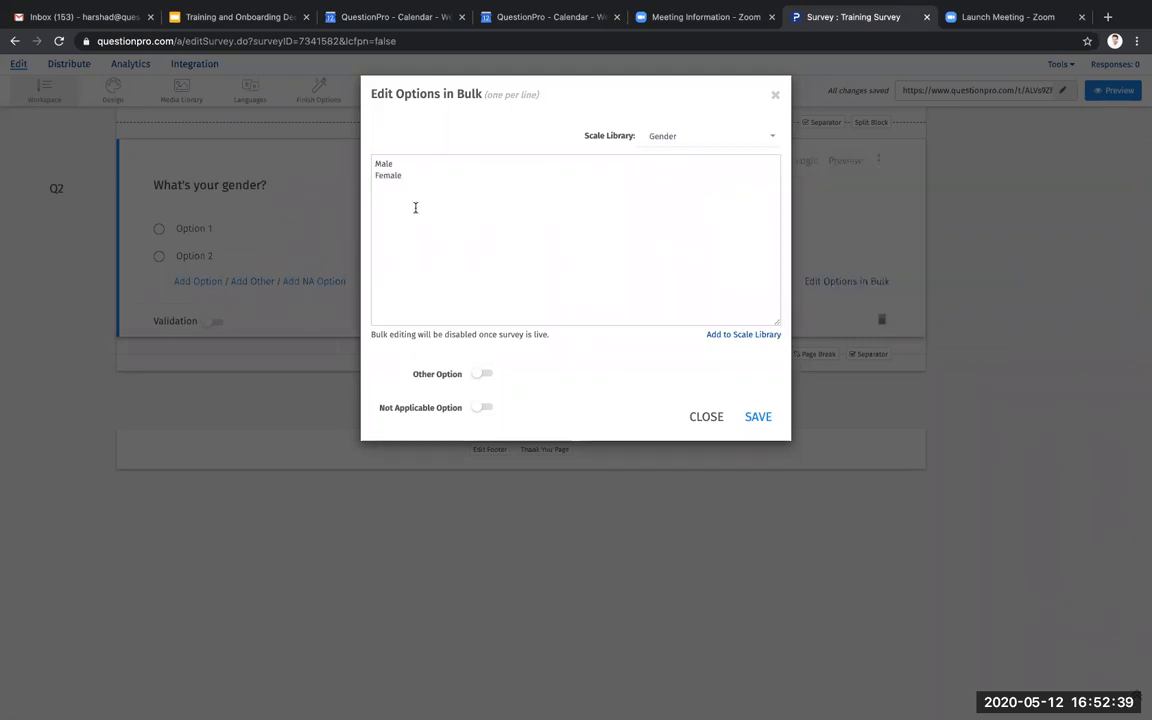
{"action": "left_click", "coordinate": [757, 414]}
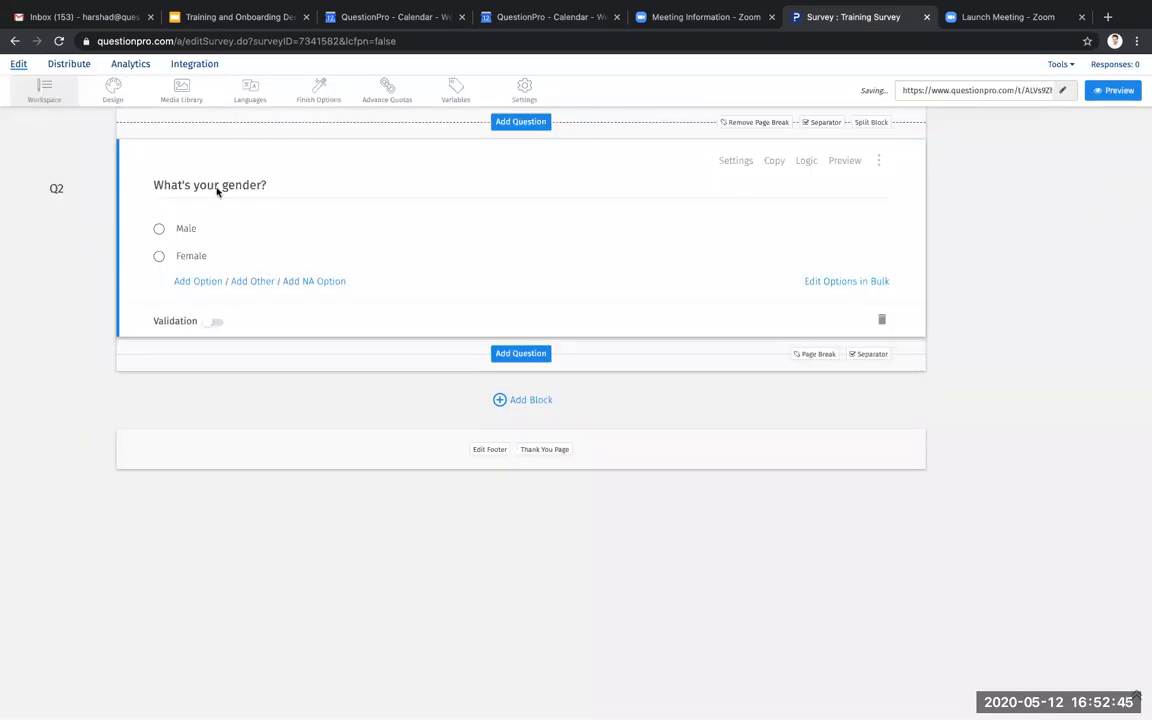
- Add a Drop-down Menu question below the gender question with the text "Which State do you belong to?"
{"action": "left_click", "coordinate": [541, 355]}
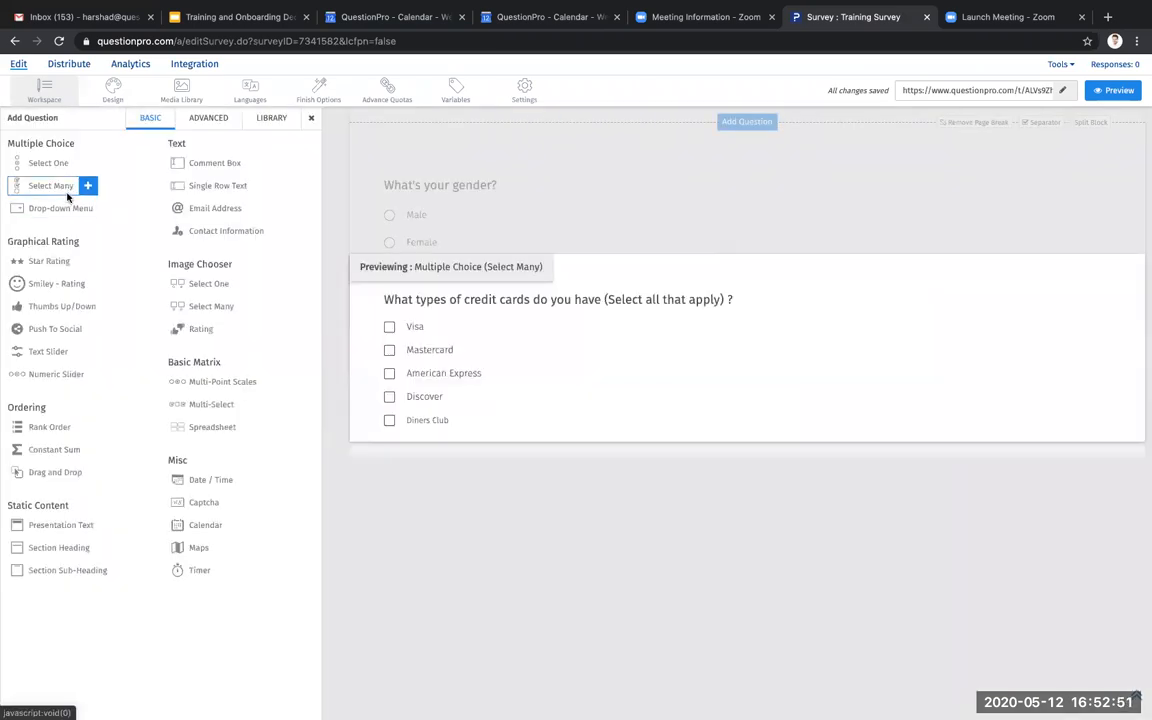
{"action": "mouse_move", "coordinate": [63, 208]}
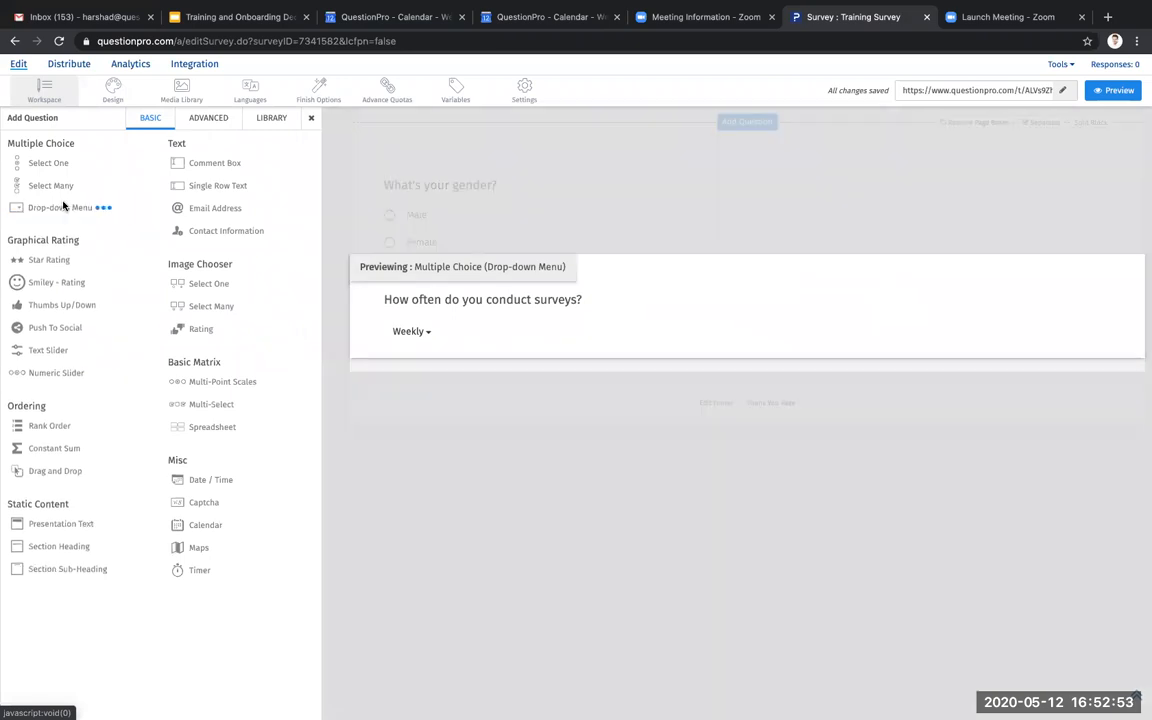
{"action": "left_click", "coordinate": [63, 208]}
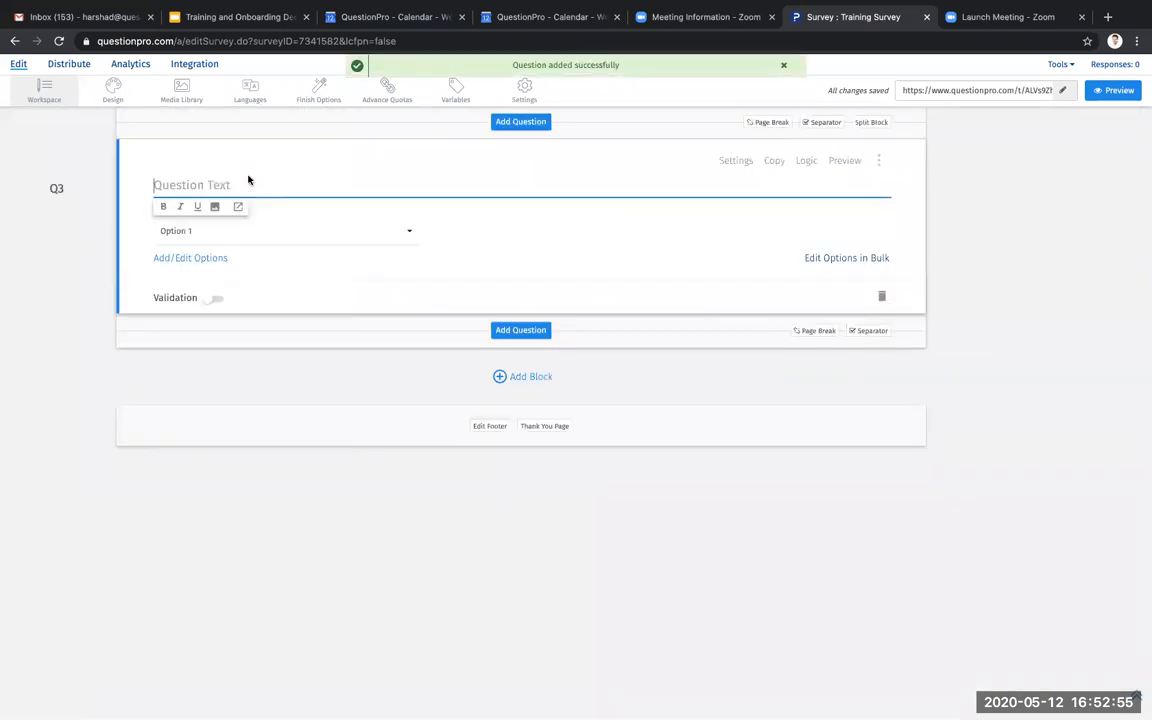
{"action": "type", "text": "Which Sta"}
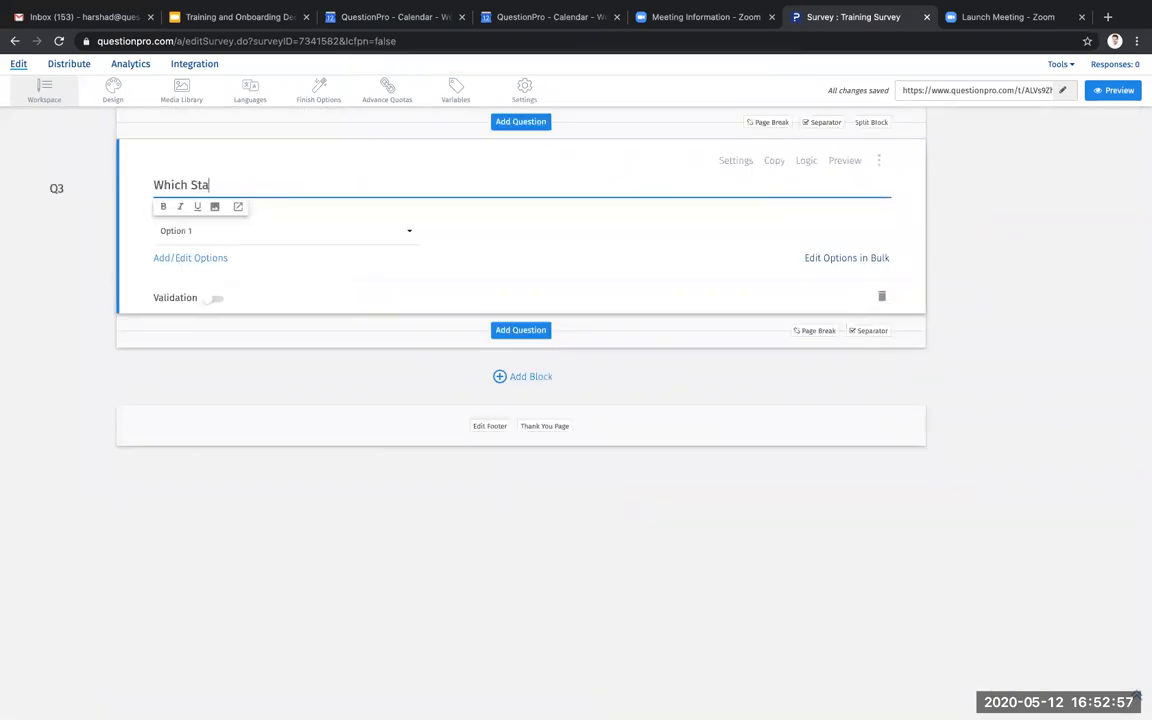
{"action": "type", "text": "te do you belingoin"}
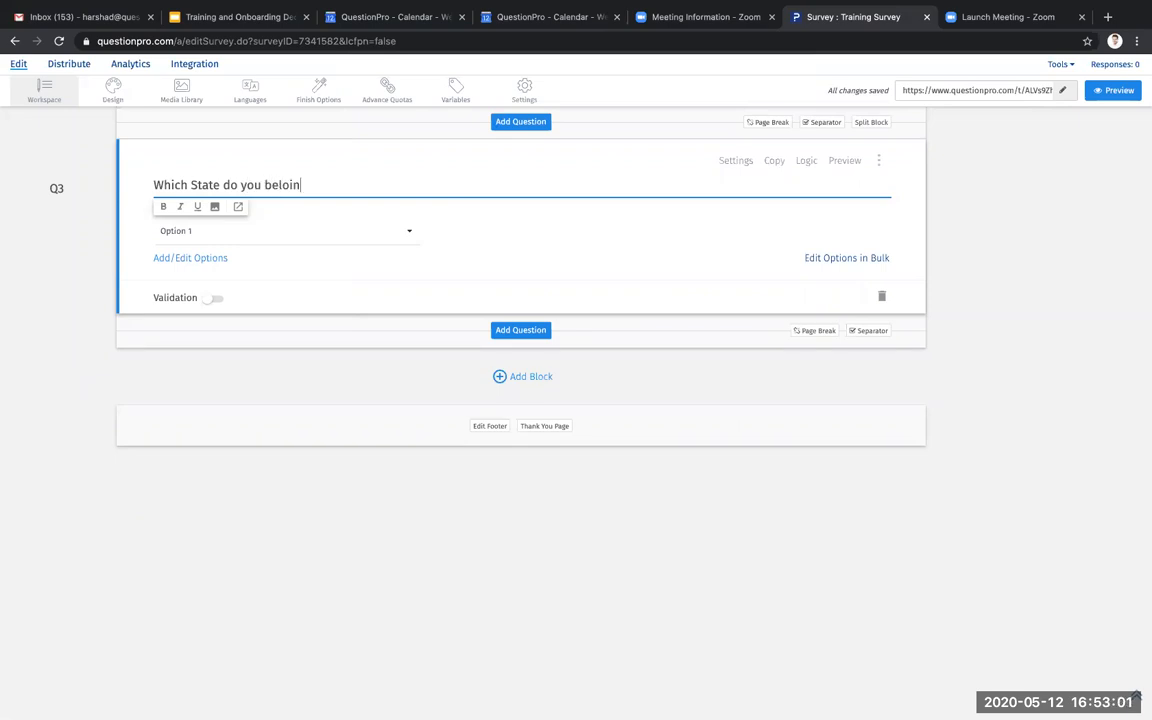
{"action": "type", "text": "to?"}
{"action": "left_click", "coordinate": [453, 278]}
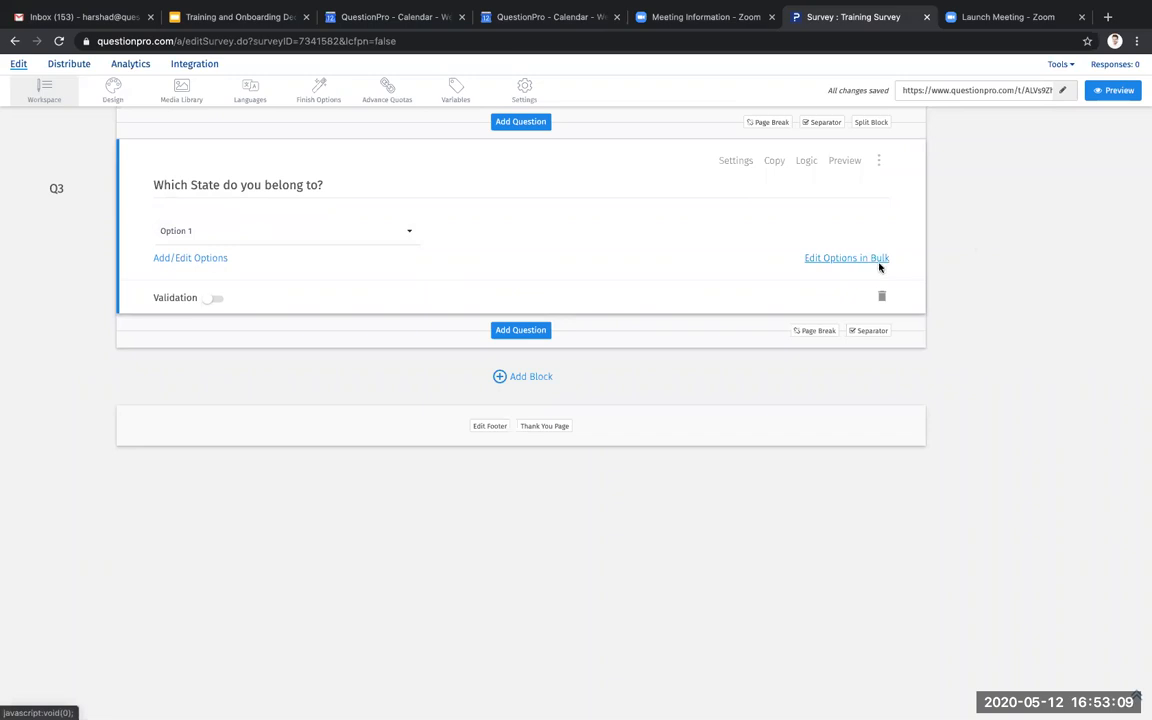
- Bulk-replace the state question's options with the US States geographic scale, save, and check the resulting drop-down list
{"action": "left_click", "coordinate": [880, 262]}
{"action": "key", "text": "ctrl+a"}
{"action": "key", "text": "BackSpace"}
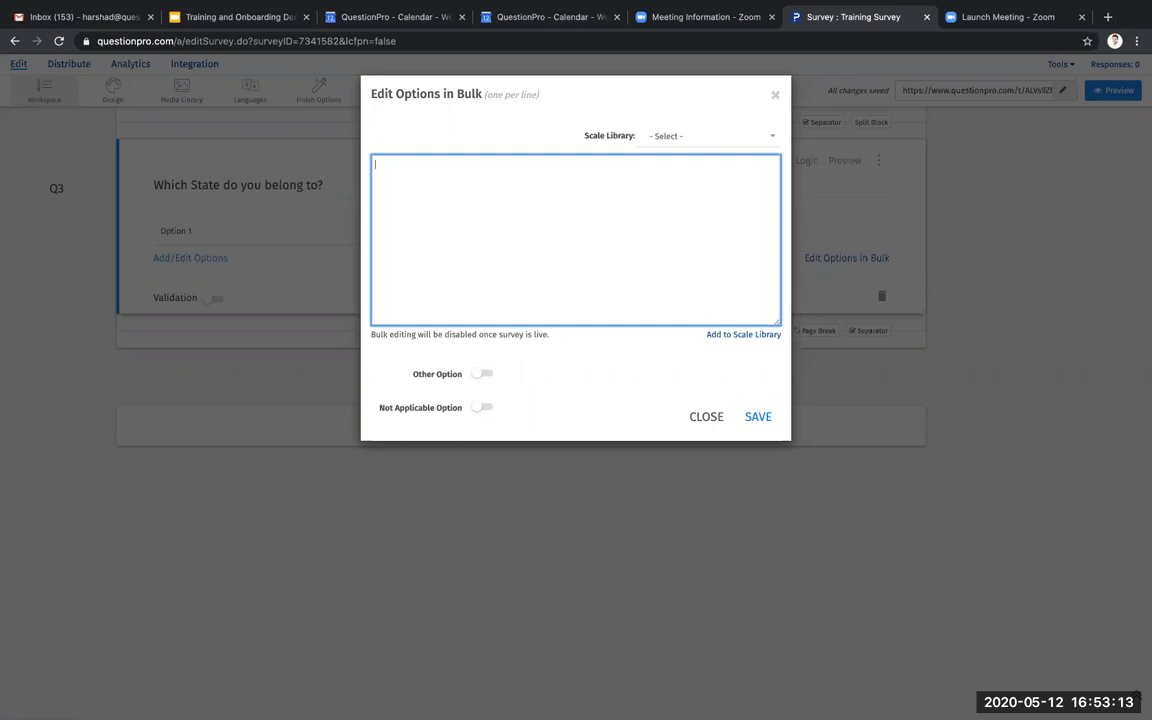
{"action": "left_click", "coordinate": [727, 142]}
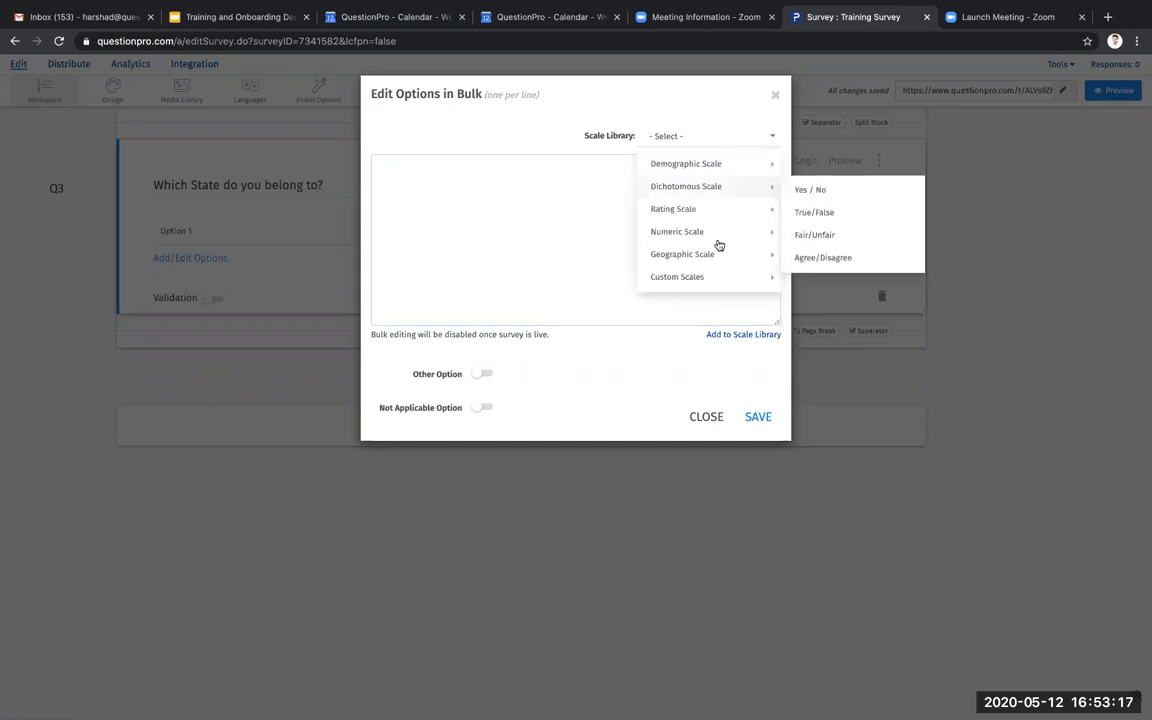
{"action": "mouse_move", "coordinate": [725, 257]}
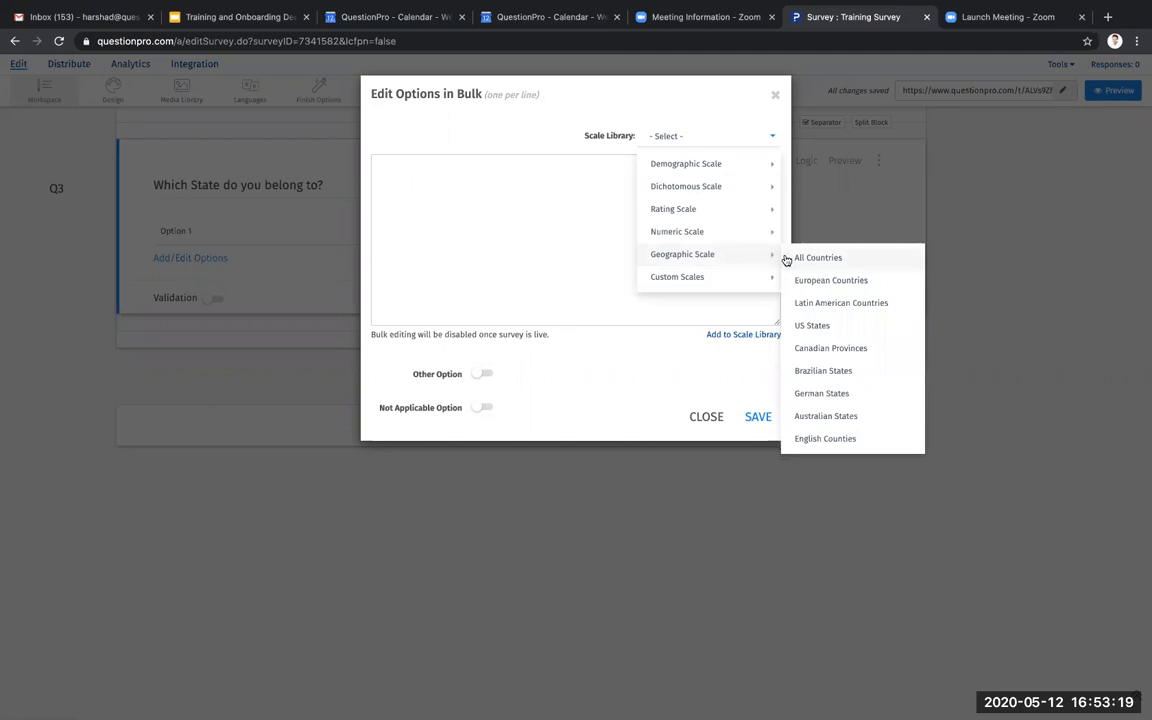
{"action": "left_click", "coordinate": [812, 325]}
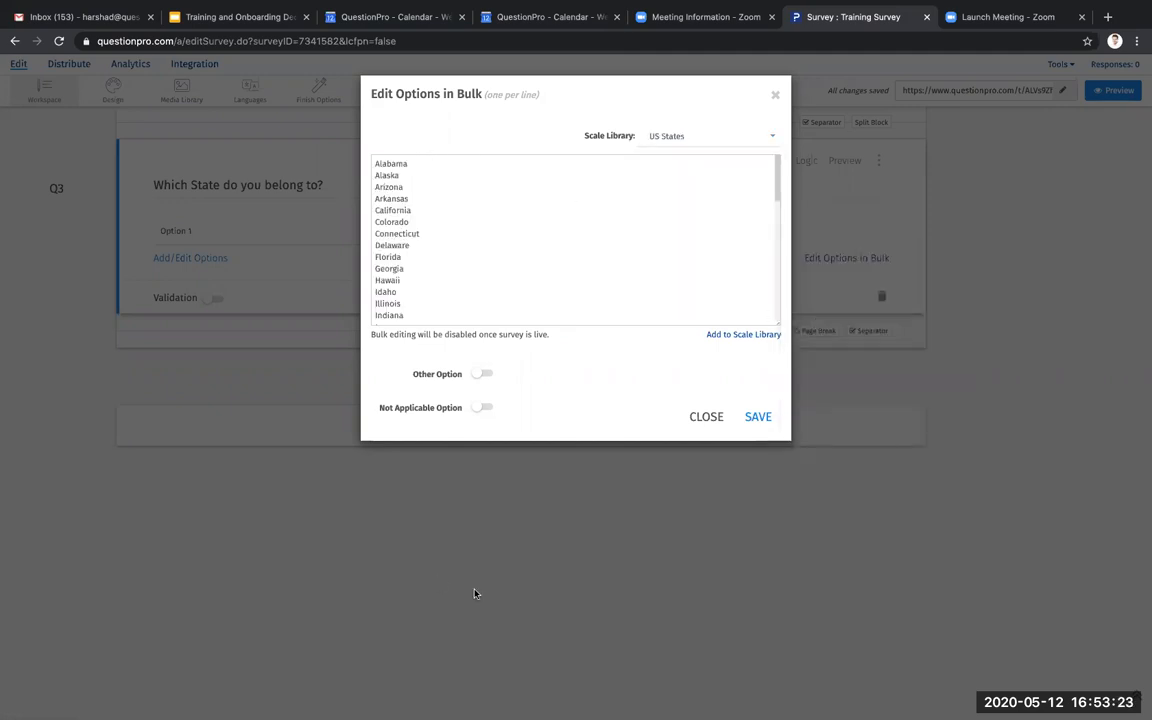
{"action": "left_click", "coordinate": [775, 416]}
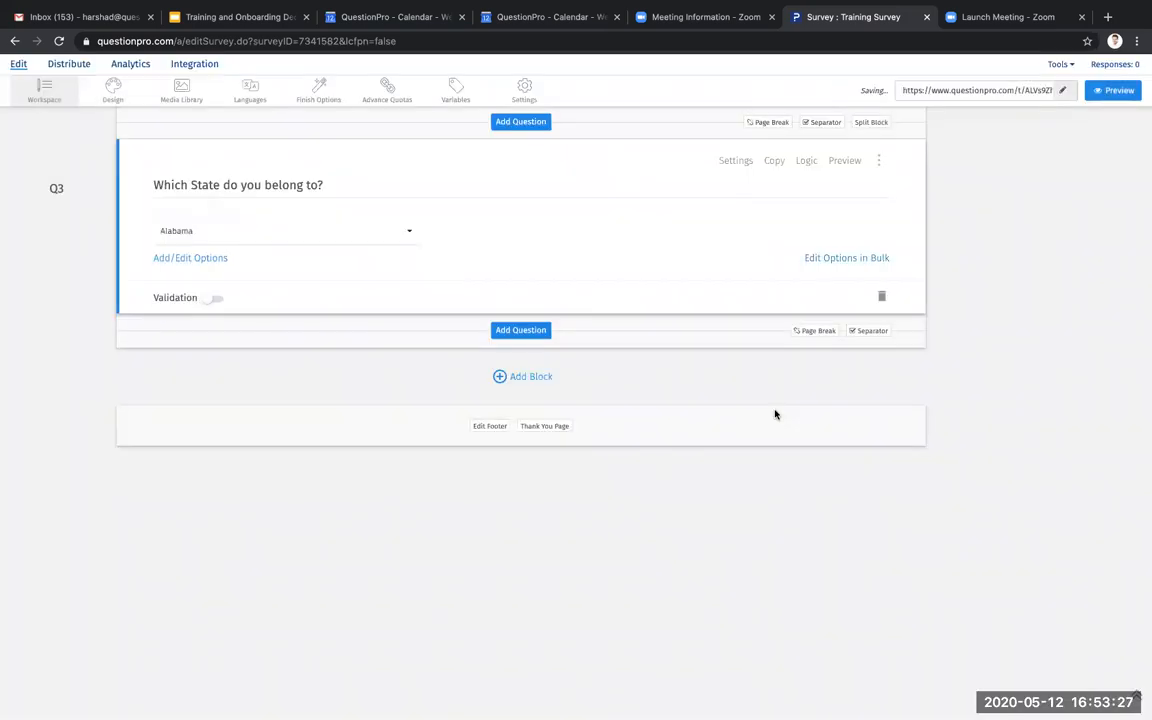
{"action": "left_click", "coordinate": [334, 232]}
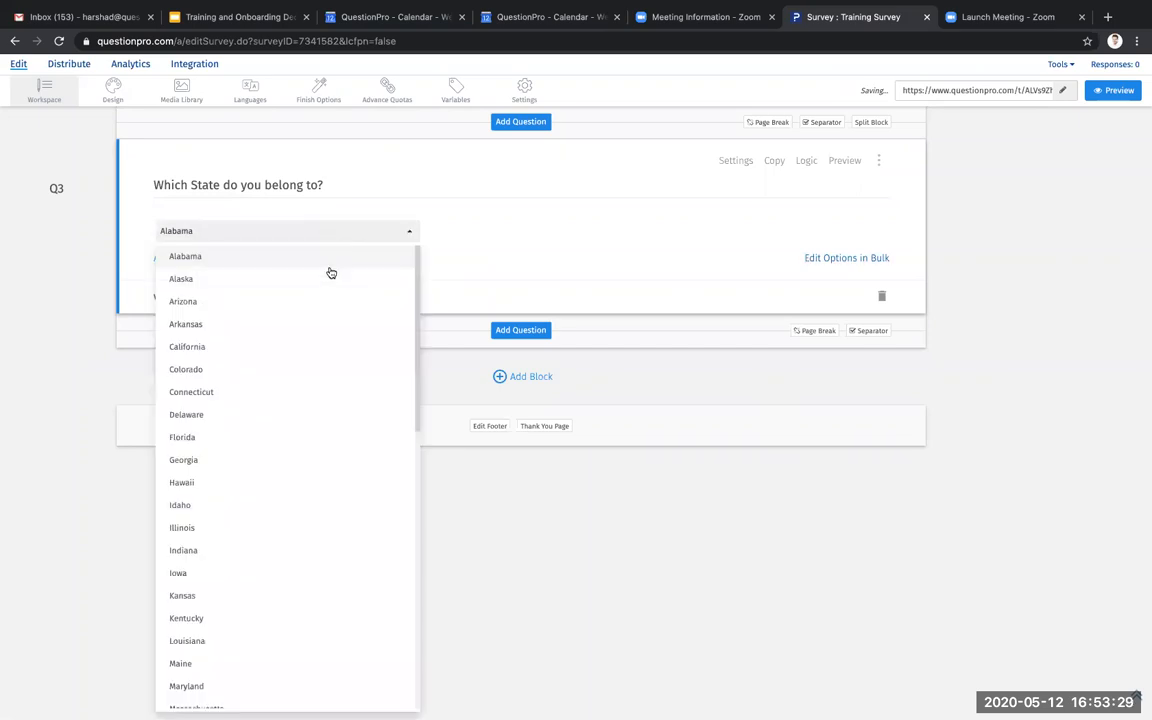
{"action": "left_click", "coordinate": [548, 206]}
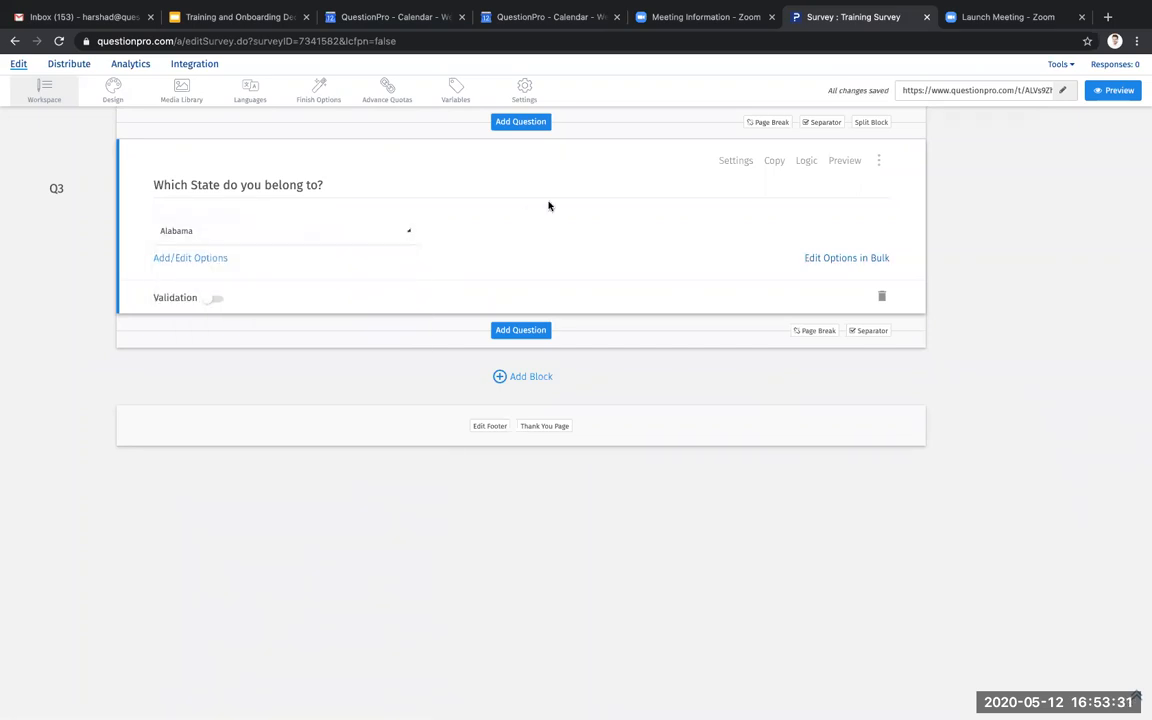
- Add a Smiley - Rating question below the state question
{"action": "scroll", "coordinate": [548, 206], "scroll_direction": "down", "scroll_amount": 1}
{"action": "scroll", "coordinate": [548, 206], "scroll_direction": "up", "scroll_amount": 1}
{"action": "scroll", "coordinate": [548, 206], "scroll_direction": "down", "scroll_amount": 1}
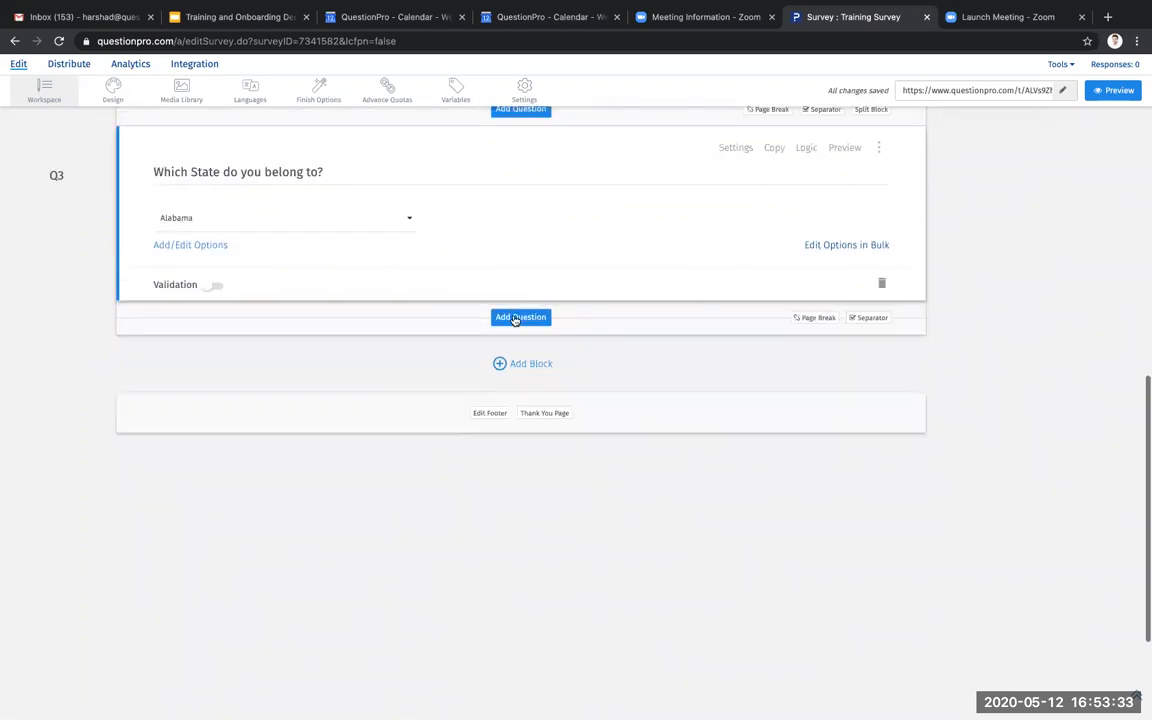
{"action": "left_click", "coordinate": [514, 318]}
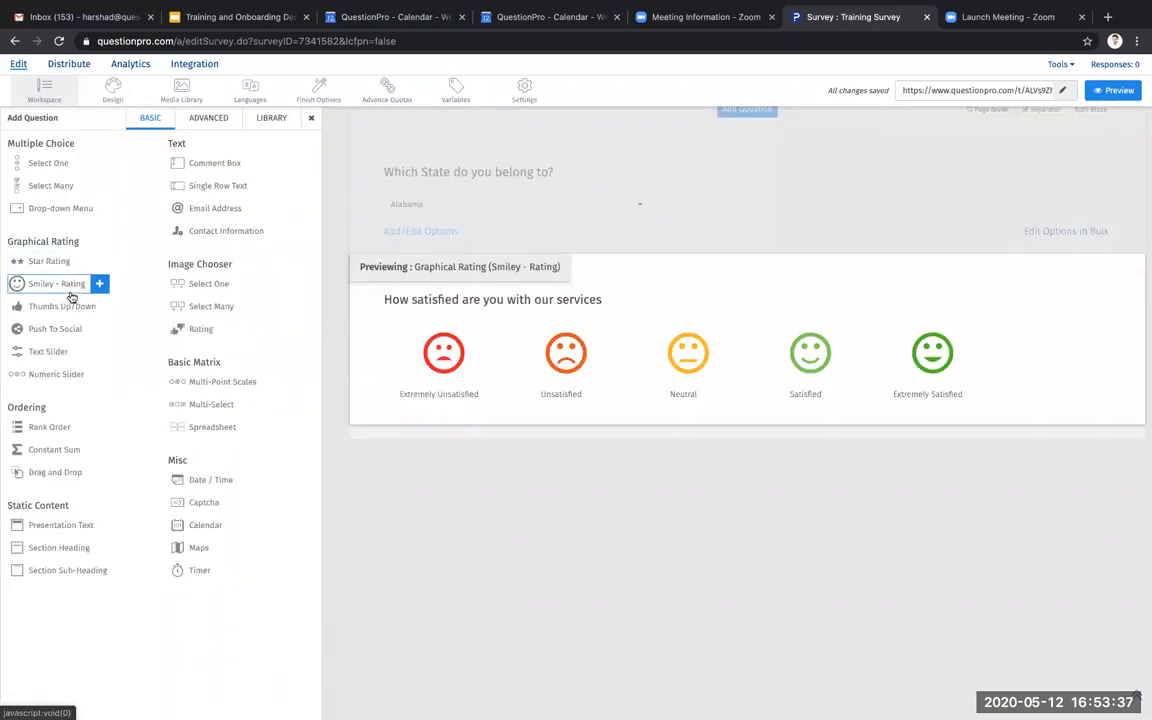
{"action": "left_click", "coordinate": [72, 297]}
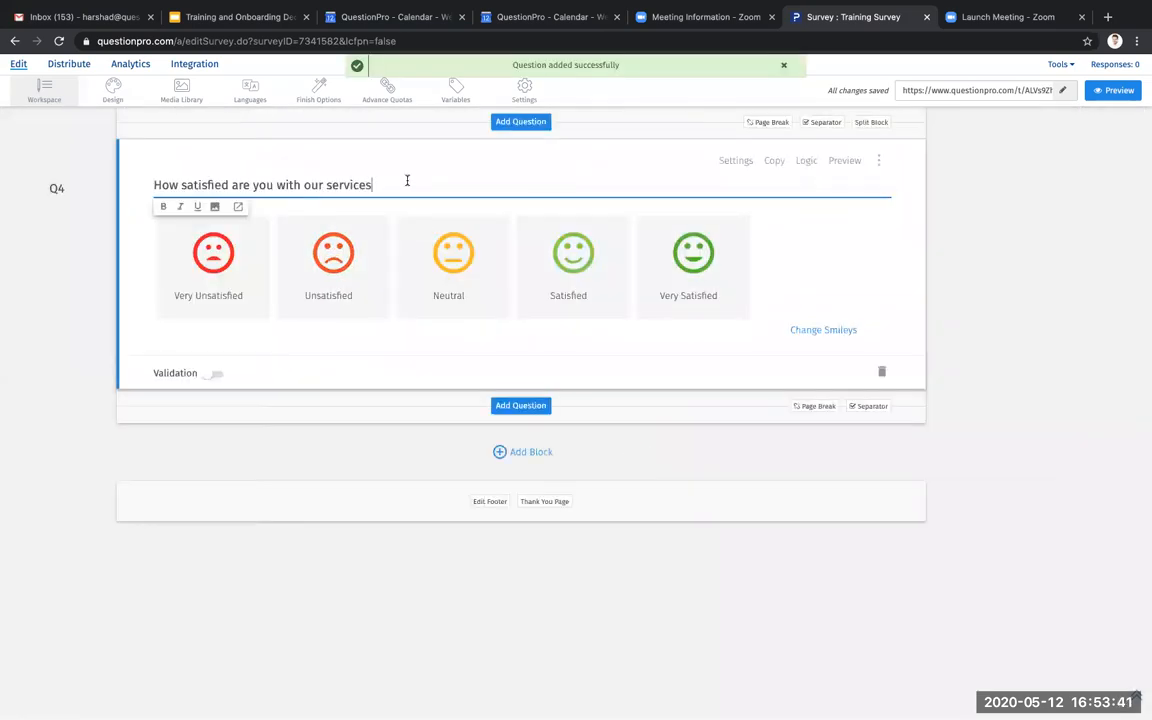
- Replace the smiley question's default text with "How satisfied are you with Amazon?"
{"action": "left_click_drag", "start_coordinate": [406, 180], "coordinate": [139, 176]}
{"action": "key", "text": "BackSpace"}
{"action": "type", "text": "How st"}
{"action": "key", "text": "BackSpace"}
{"action": "key", "text": "BackSpace"}
{"action": "key", "text": "BackSpace"}
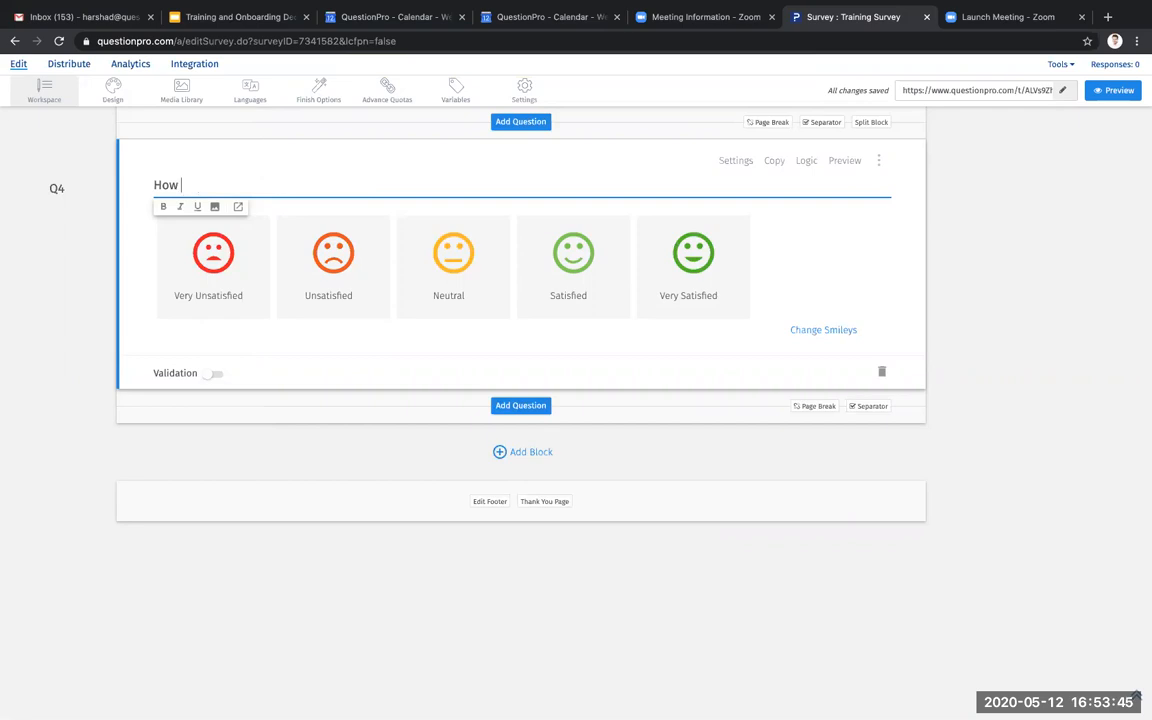
{"action": "type", "text": "satisfied are you "}
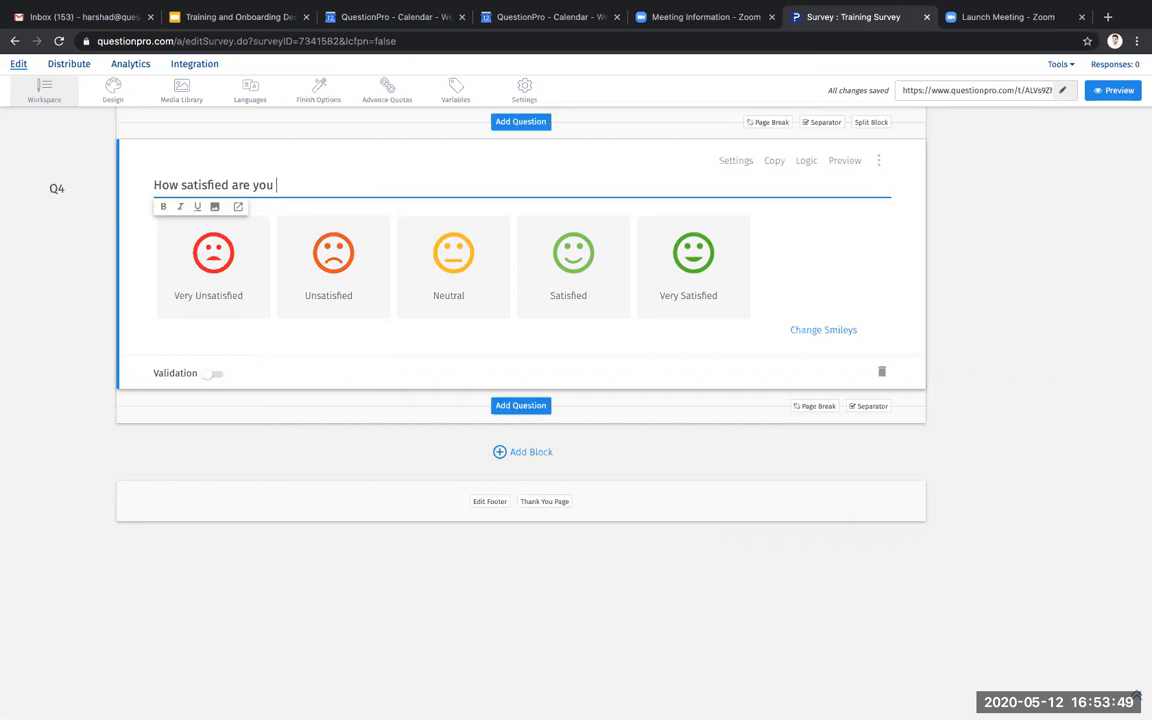
{"action": "type", "text": "with Amazon?"}
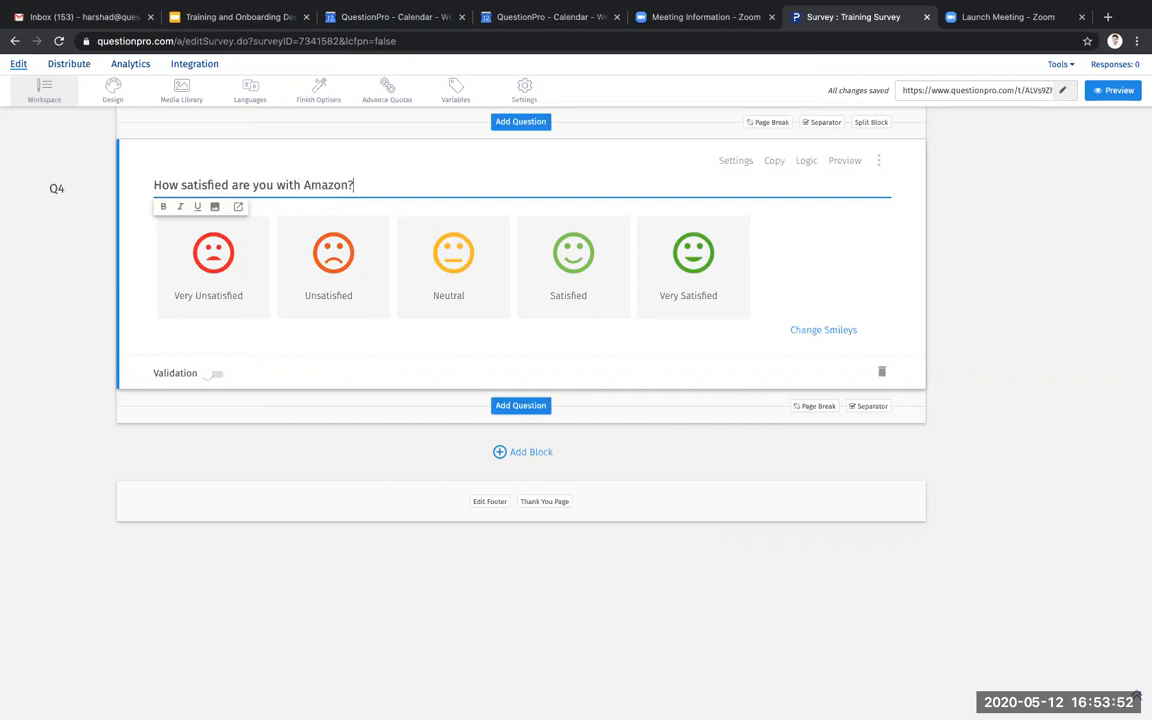
{"action": "left_click", "coordinate": [491, 327]}
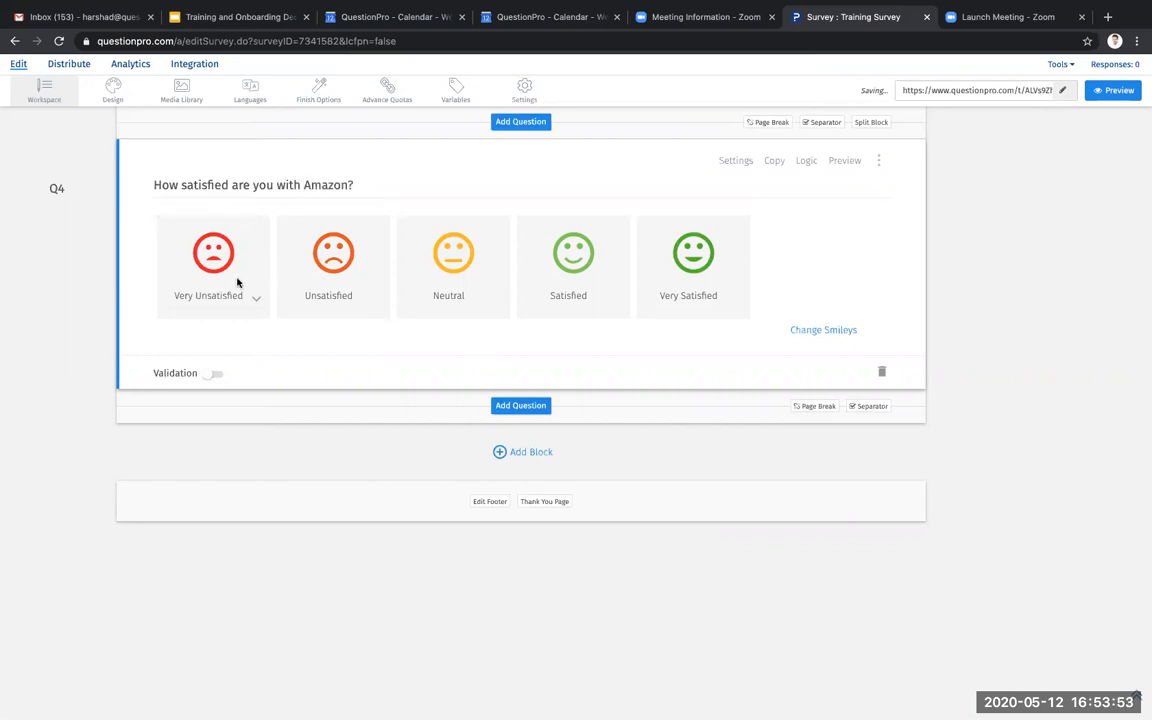
{"action": "left_click", "coordinate": [845, 330]}
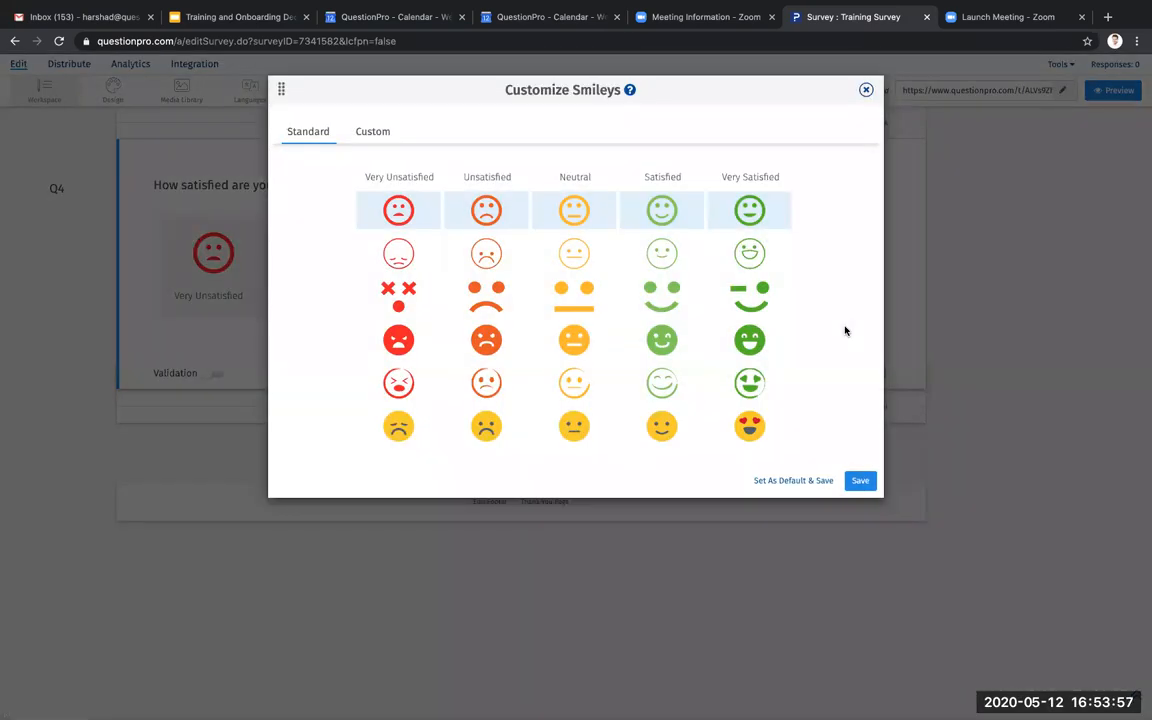
{"action": "left_click", "coordinate": [782, 306]}
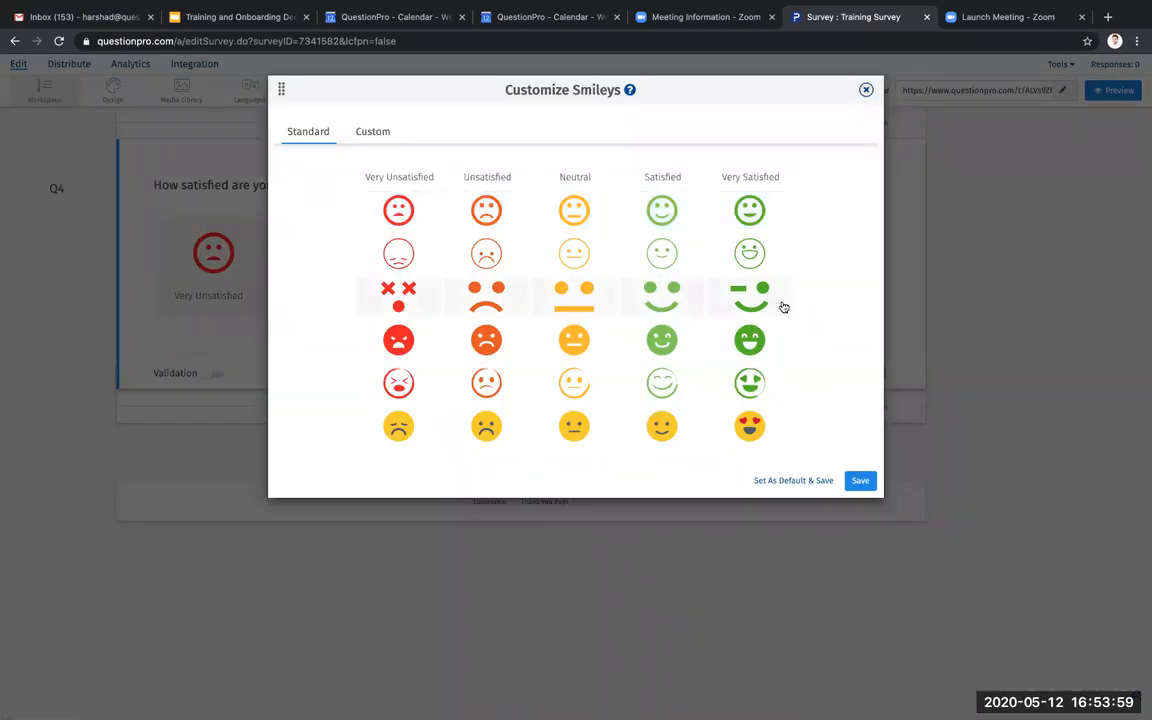
{"action": "left_click", "coordinate": [370, 129]}
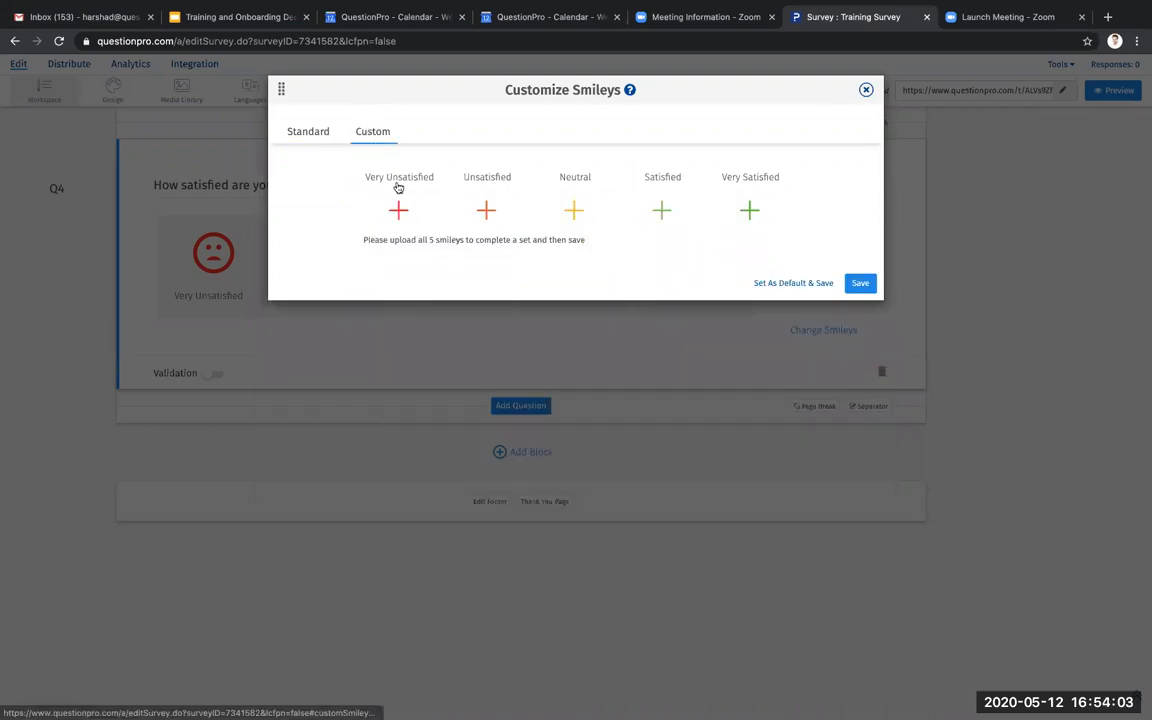
{"action": "left_click", "coordinate": [865, 89]}
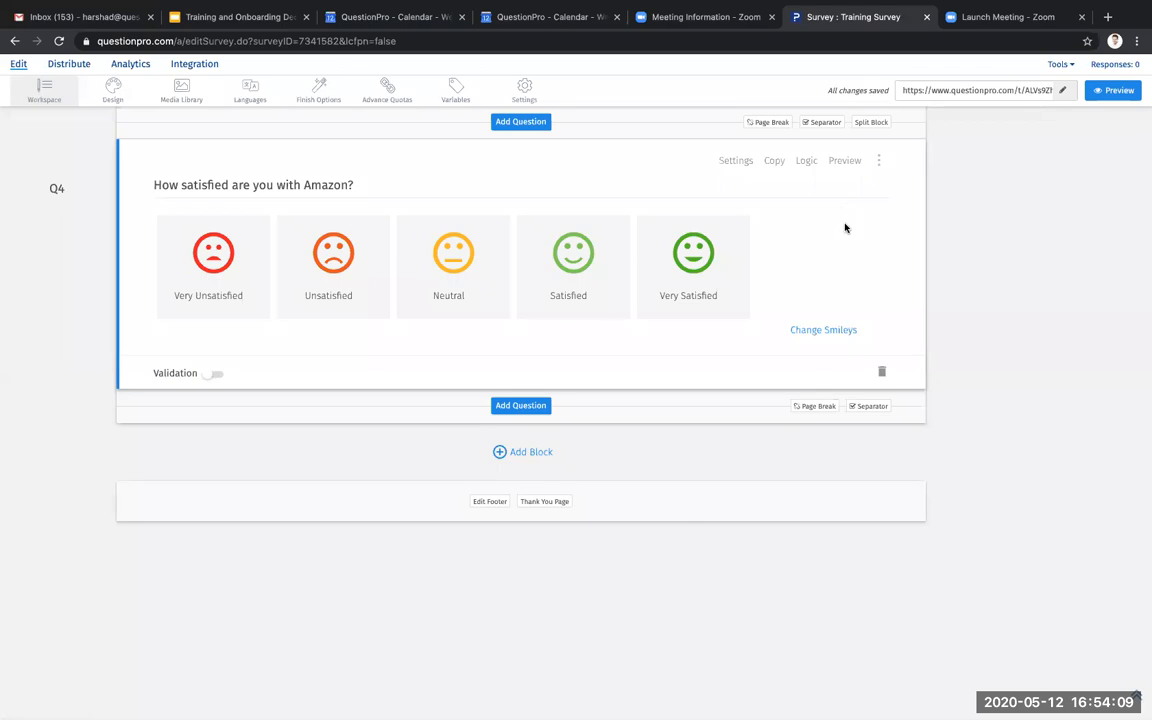
- Change the rating question's smileys to the third standard set, with X-shaped eyes for Very Unsatisfied, and save
{"action": "left_click", "coordinate": [812, 330]}
{"action": "left_click", "coordinate": [697, 296]}
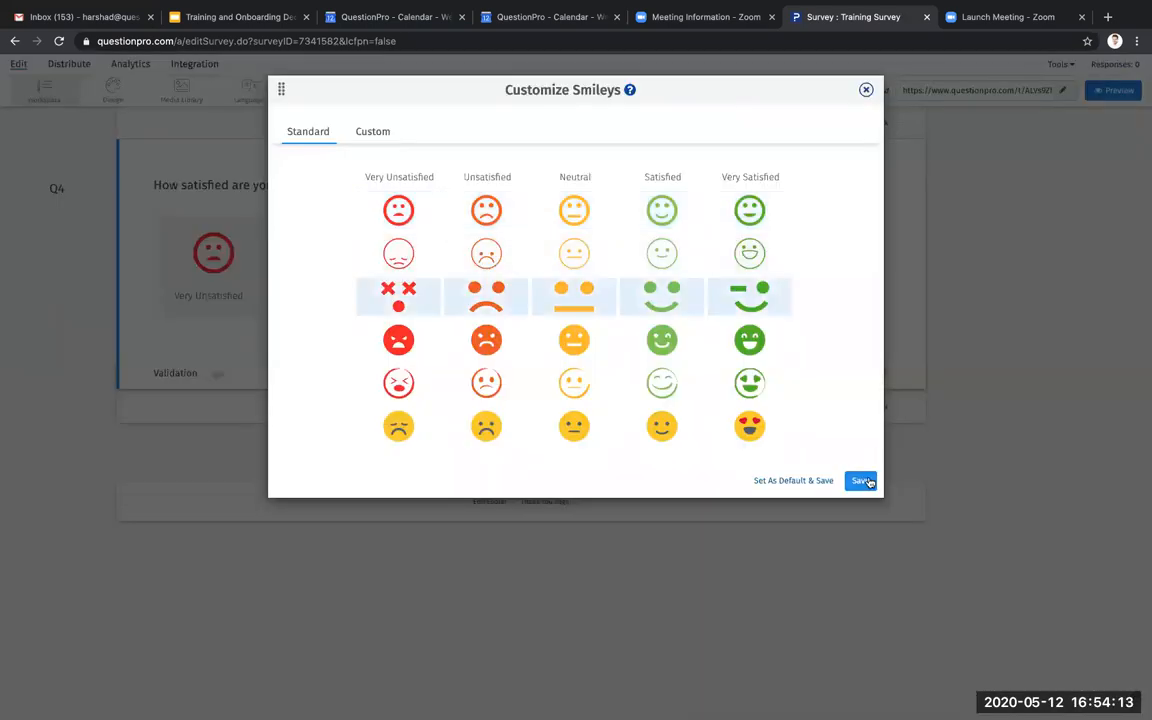
{"action": "left_click", "coordinate": [862, 481]}
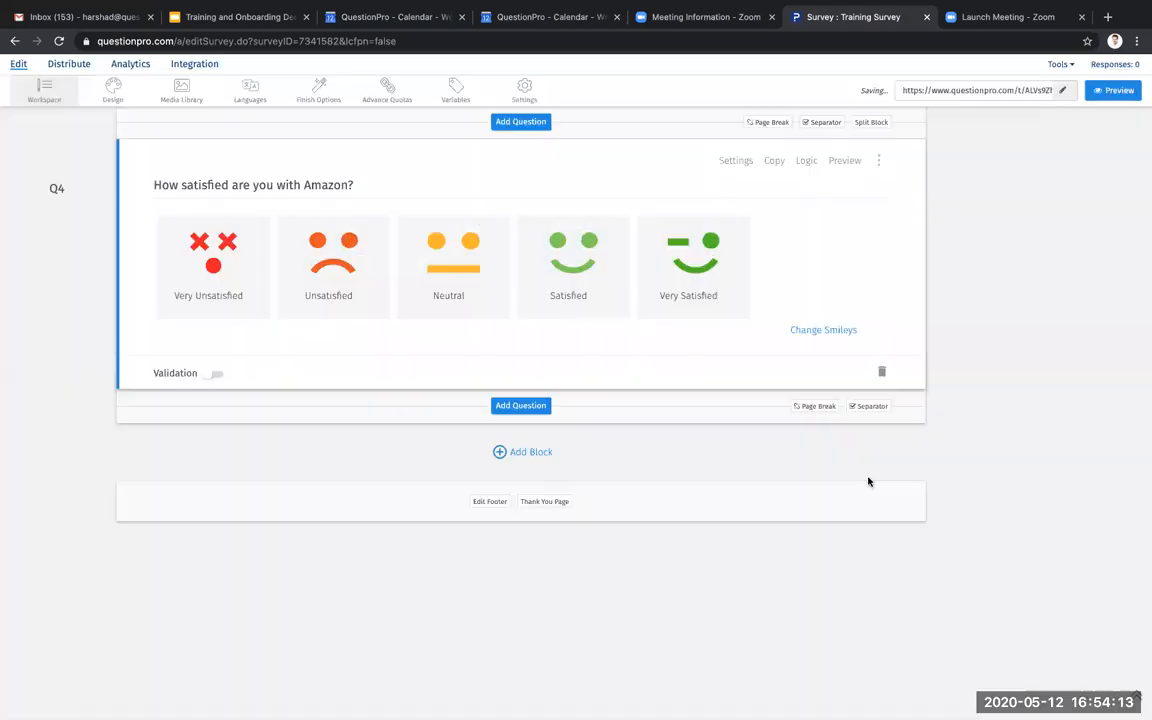
- Try a 3-point scale in the smiley question's settings, and set the point scale back to 5
{"action": "left_click", "coordinate": [736, 163]}
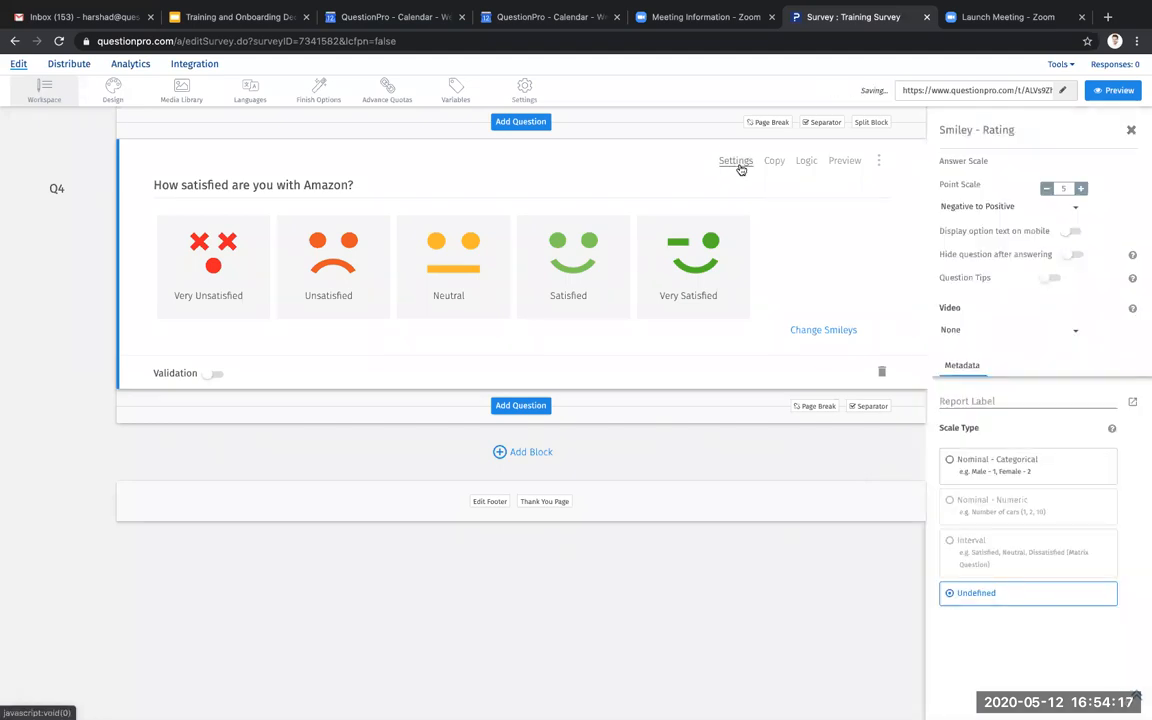
{"action": "left_click", "coordinate": [1045, 189]}
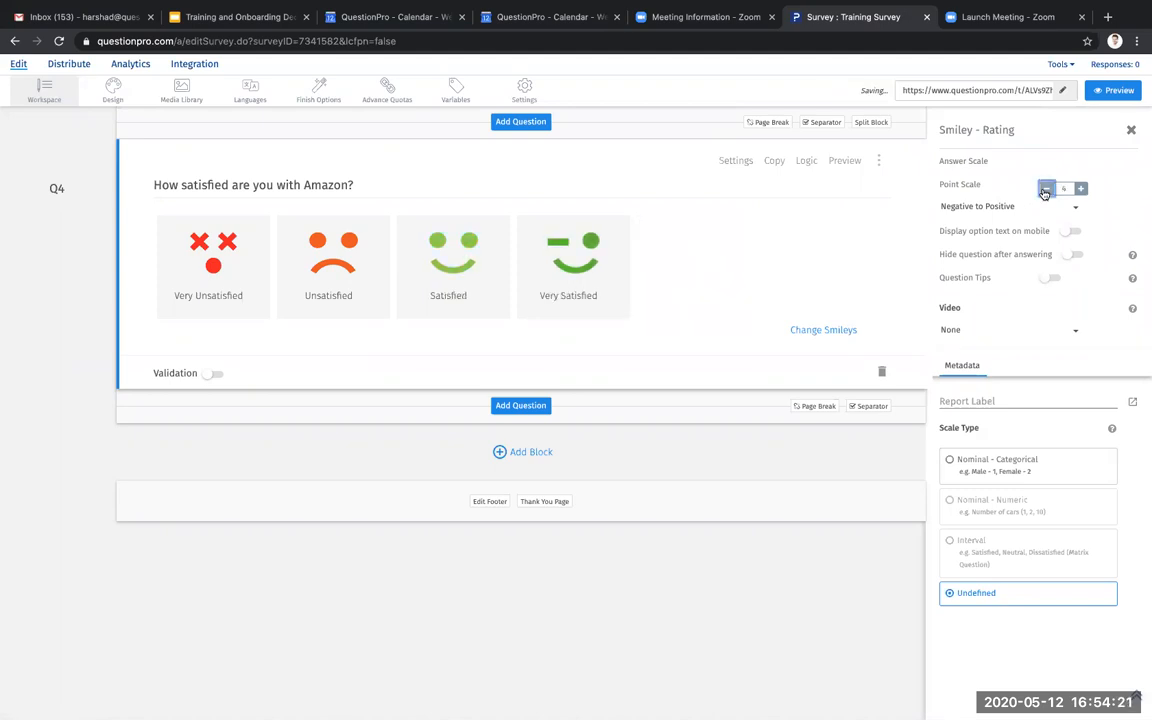
{"action": "left_click", "coordinate": [1045, 189]}
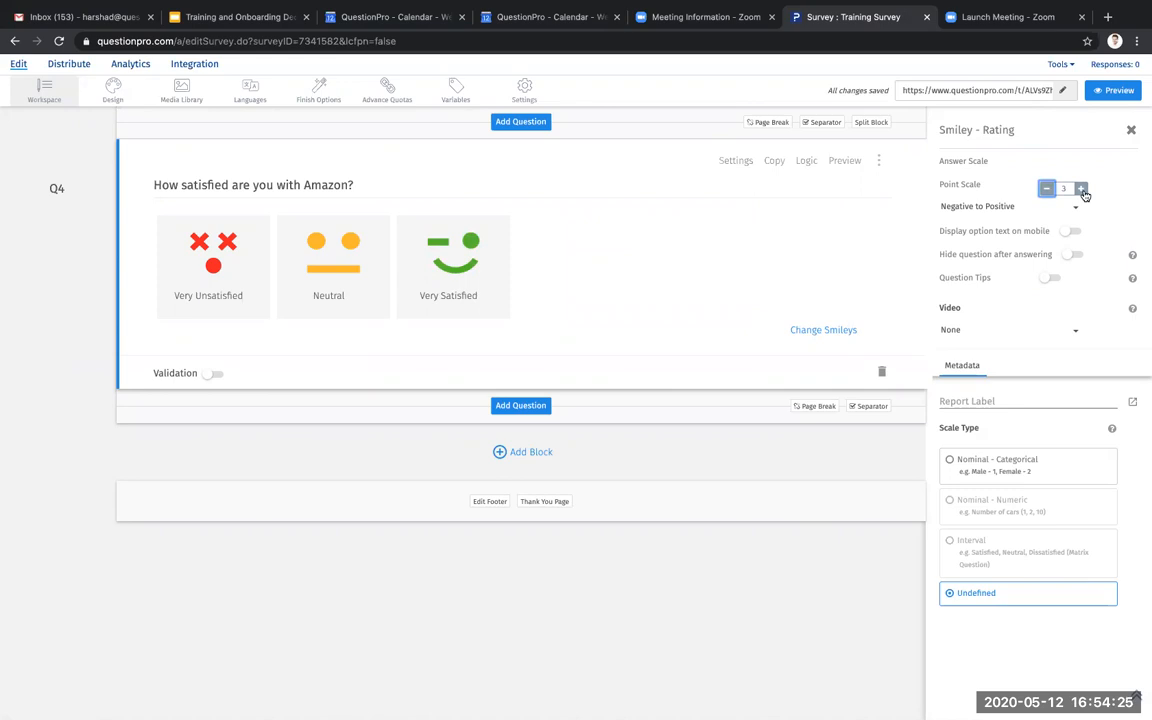
{"action": "left_click", "coordinate": [1081, 189]}
{"action": "left_click", "coordinate": [1081, 189]}
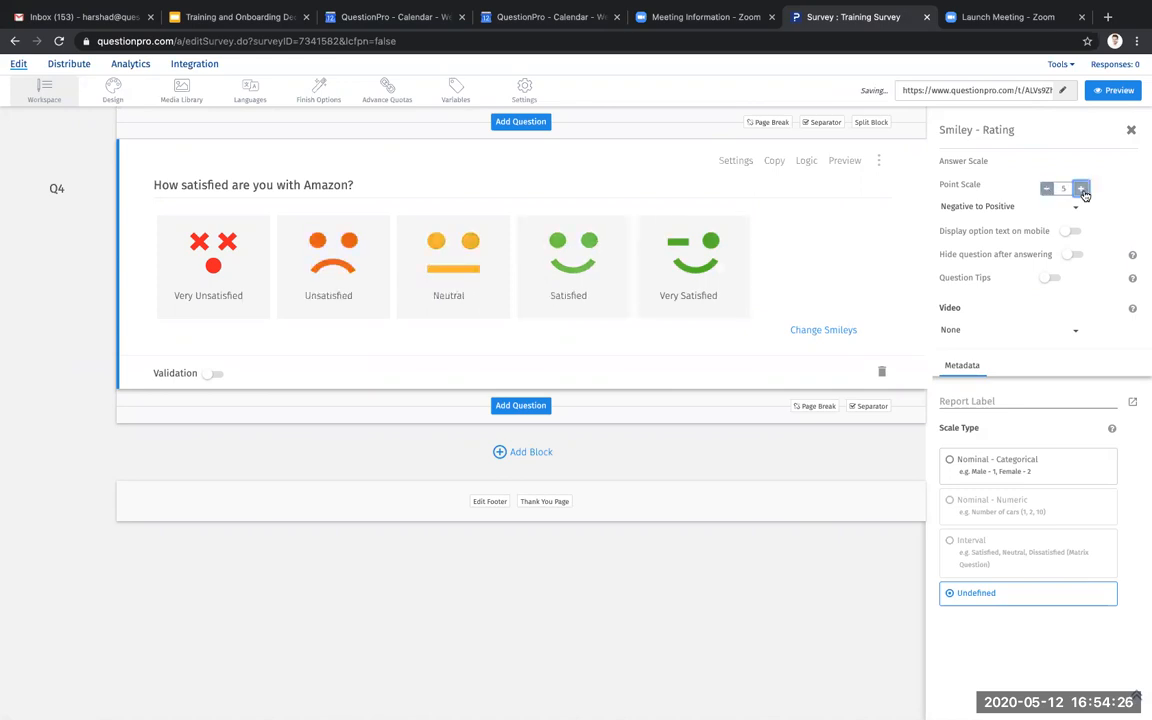
- Add a Text Slider question below the Amazon smiley question with the text "How was your overall experience?"
{"action": "left_click", "coordinate": [1131, 131]}
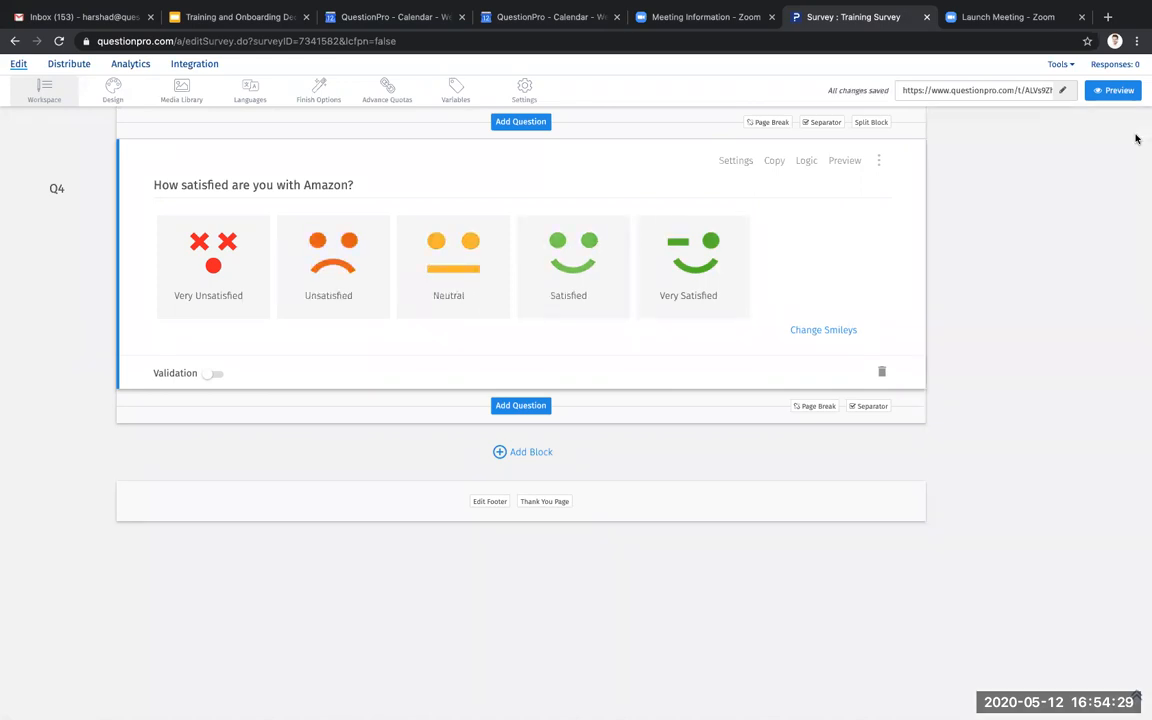
{"action": "left_click", "coordinate": [506, 411]}
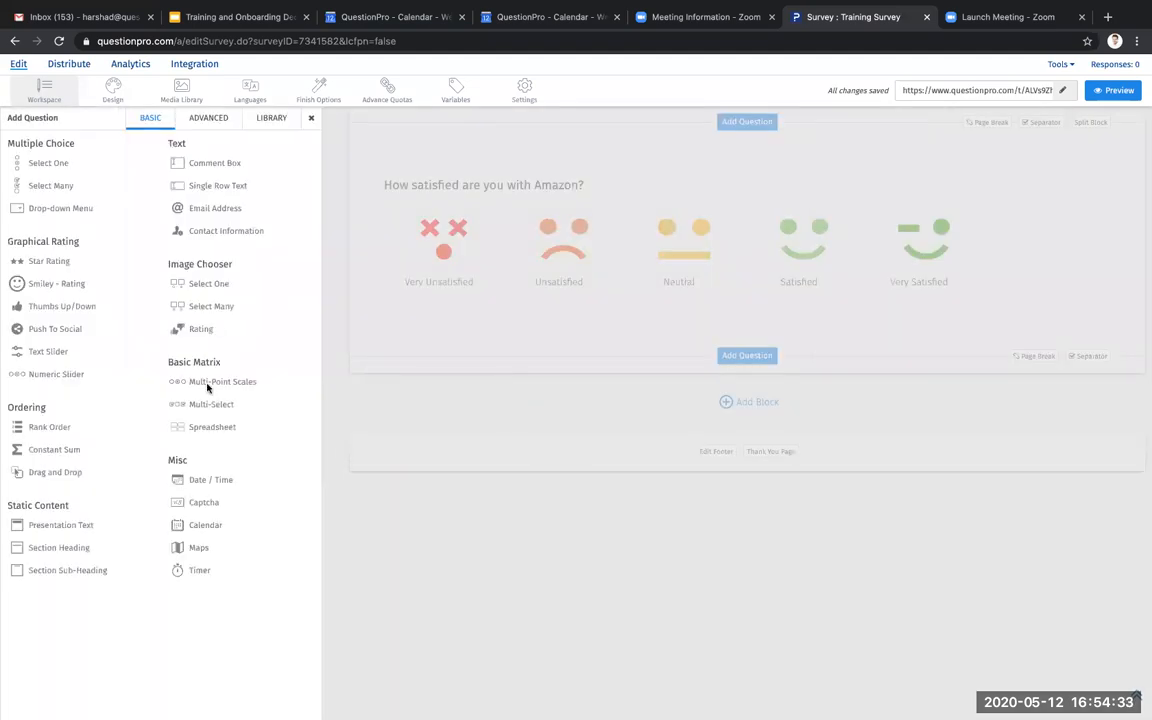
{"action": "mouse_move", "coordinate": [93, 310]}
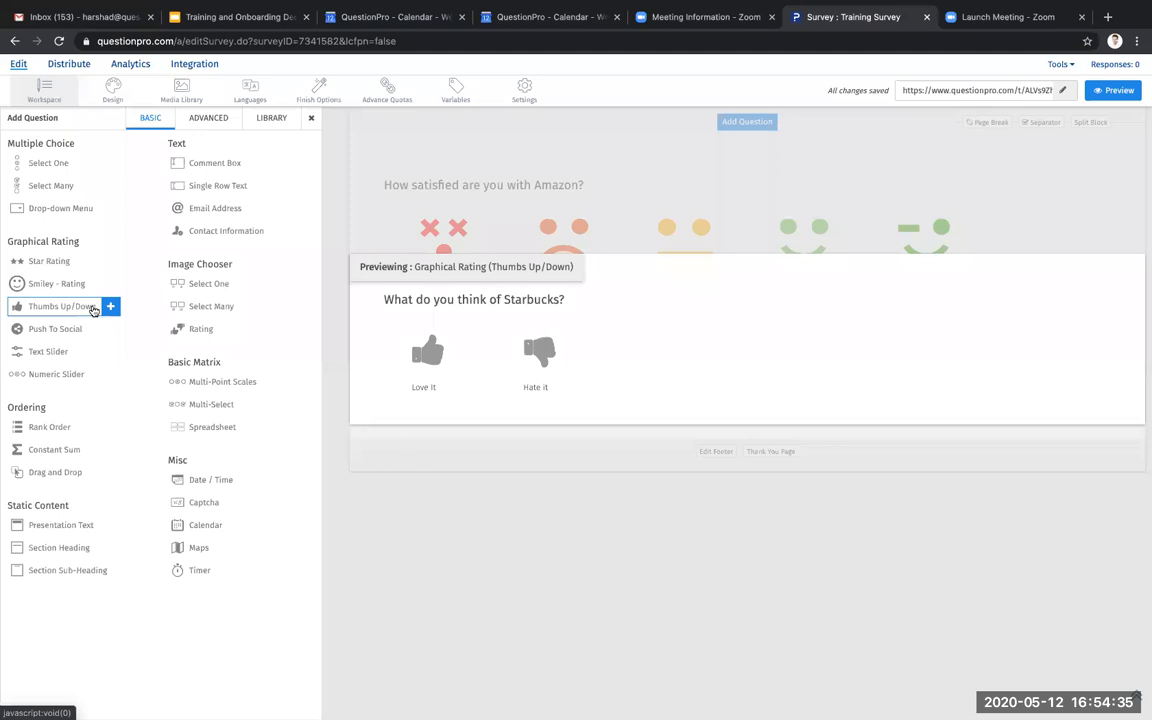
{"action": "mouse_move", "coordinate": [76, 331]}
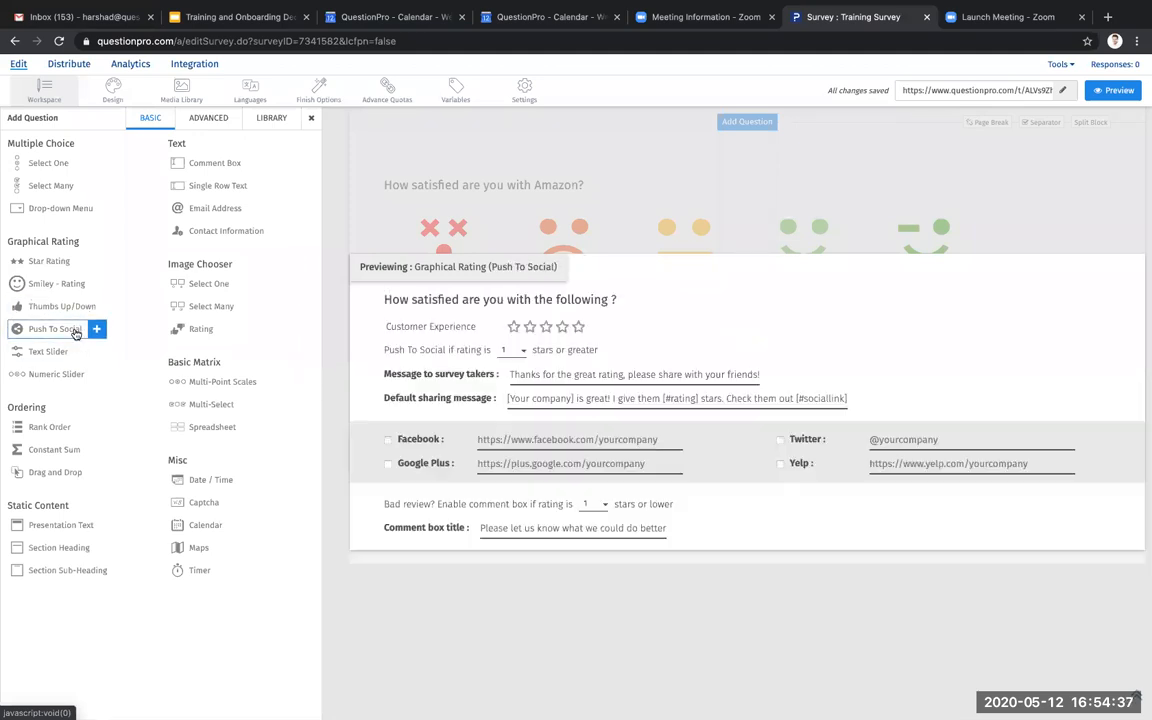
{"action": "left_click", "coordinate": [76, 354]}
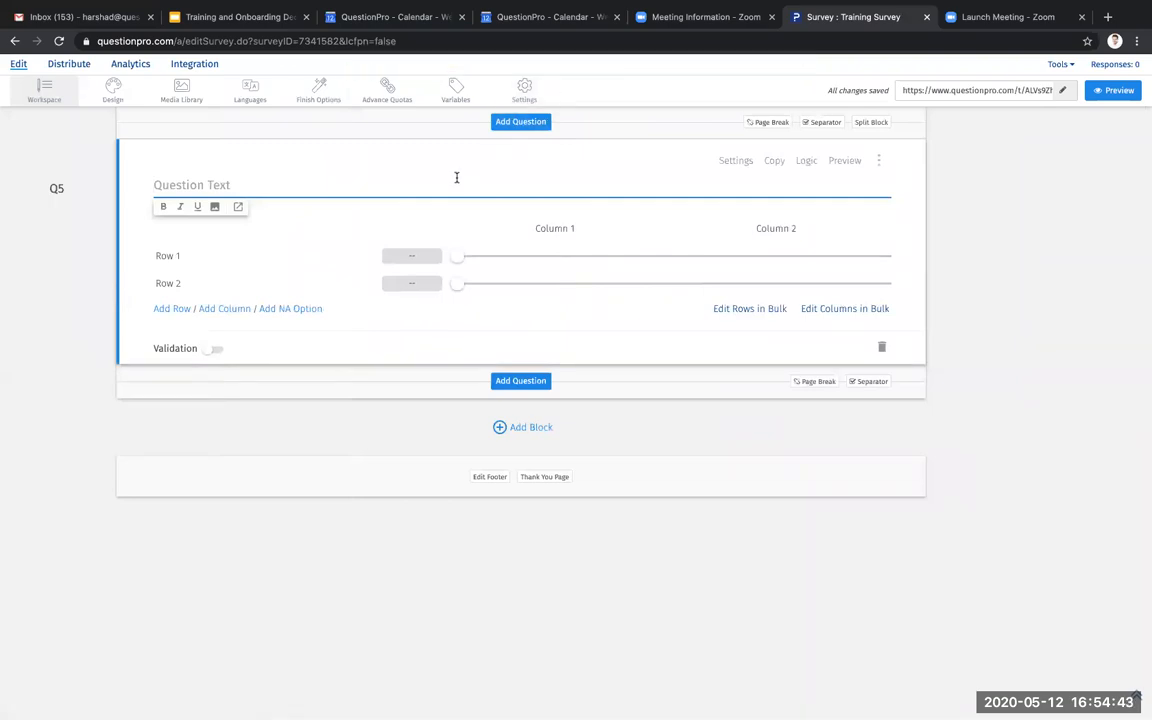
{"action": "type", "text": "How was your overall experience?"}
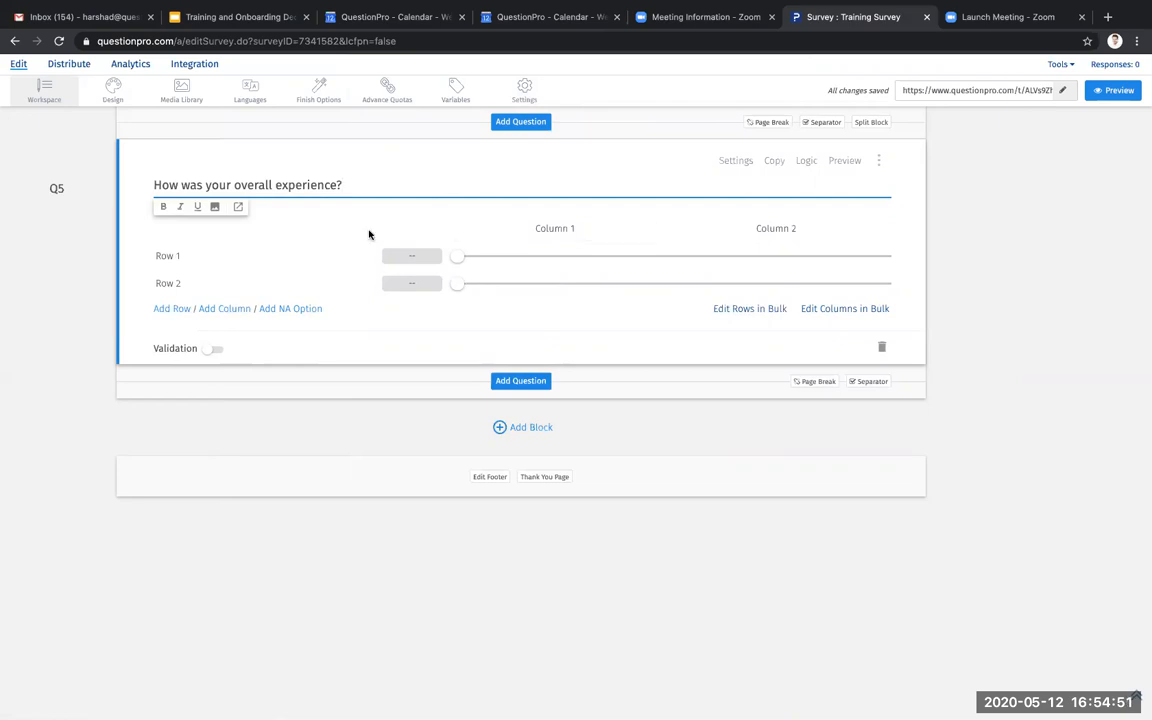
- Rename the slider question's two default rows to "Customer Support" and "Product"
{"action": "left_click", "coordinate": [309, 248]}
{"action": "key", "text": "BackSpace"}
{"action": "type", "text": "Customer S"}
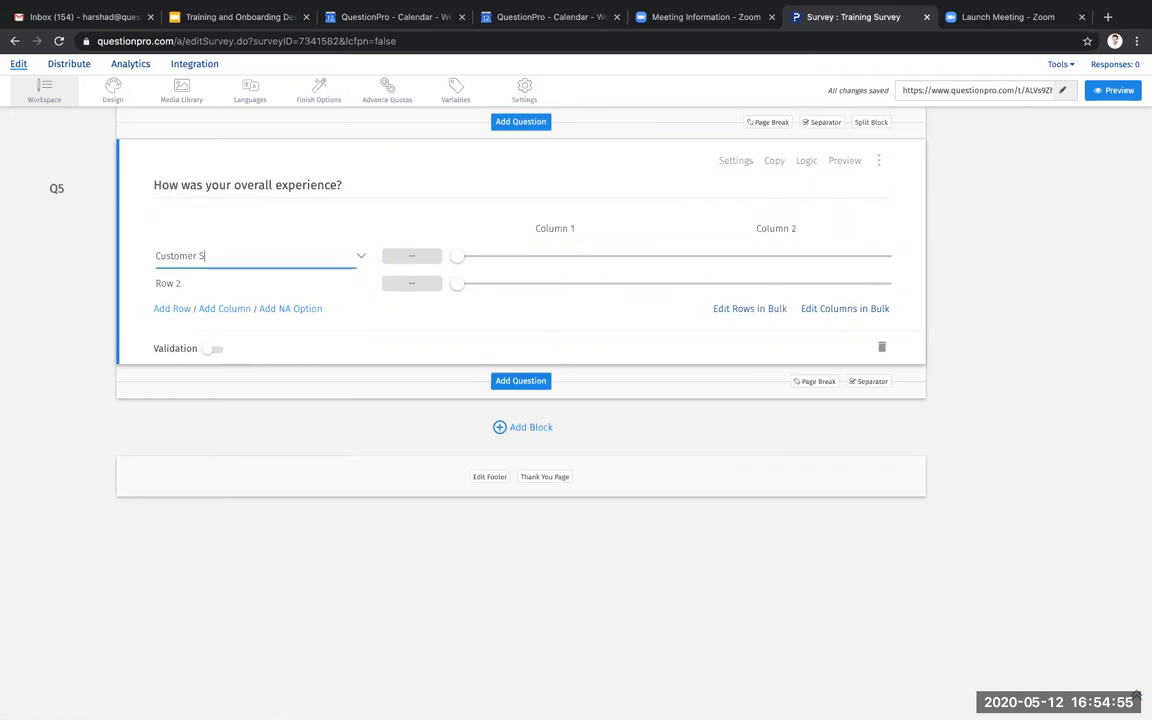
{"action": "type", "text": "upport"}
{"action": "left_click", "coordinate": [267, 276]}
{"action": "key", "text": "BackSpace"}
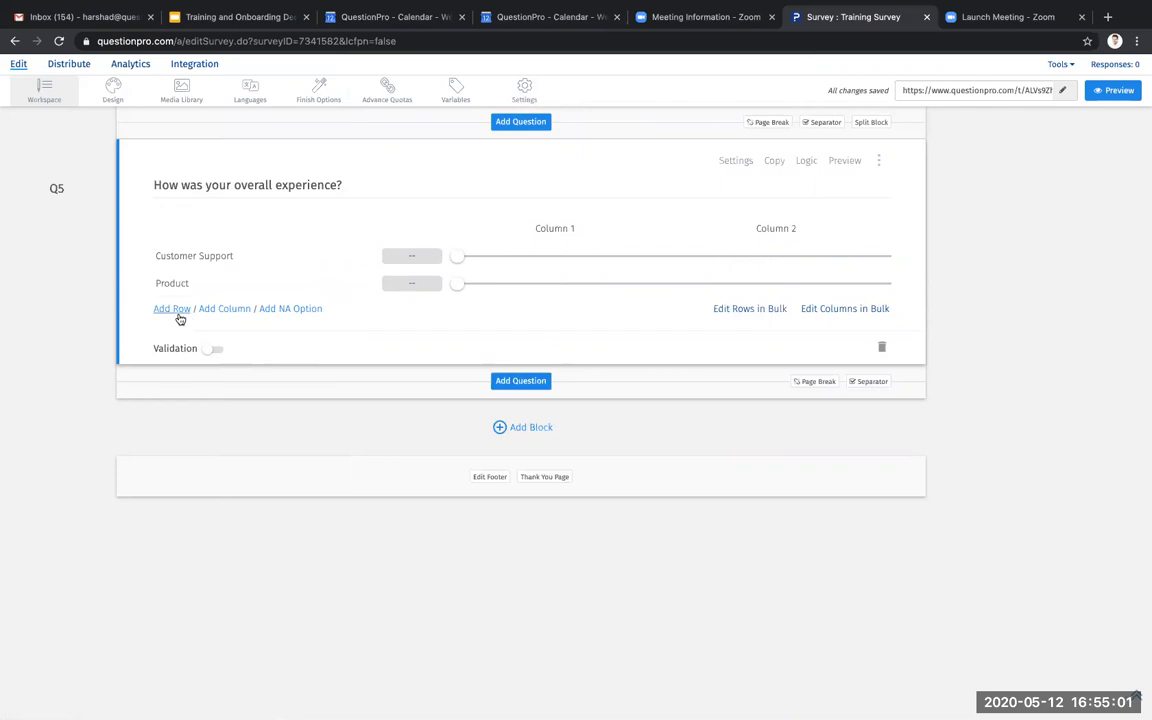
- Add two more rows to the slider question, named "Delivery" and "Oveall"
{"action": "left_click", "coordinate": [174, 309]}
{"action": "type", "text": "Delivery"}
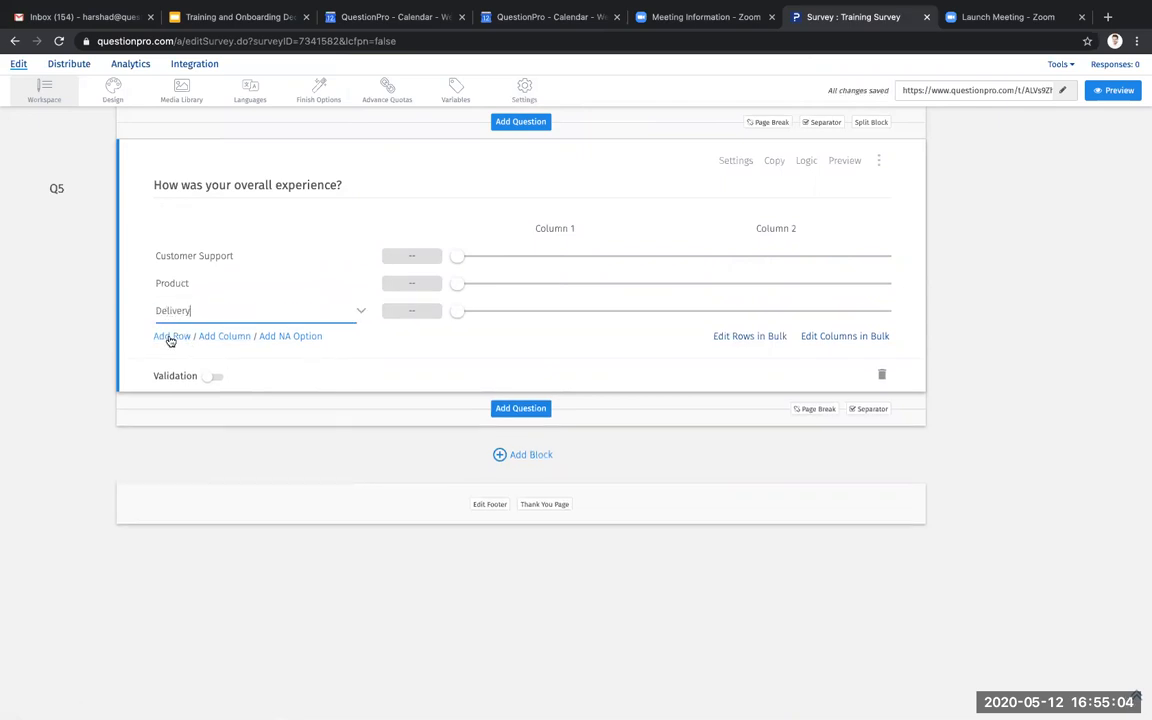
{"action": "left_click", "coordinate": [170, 336]}
{"action": "type", "text": "Overall"}
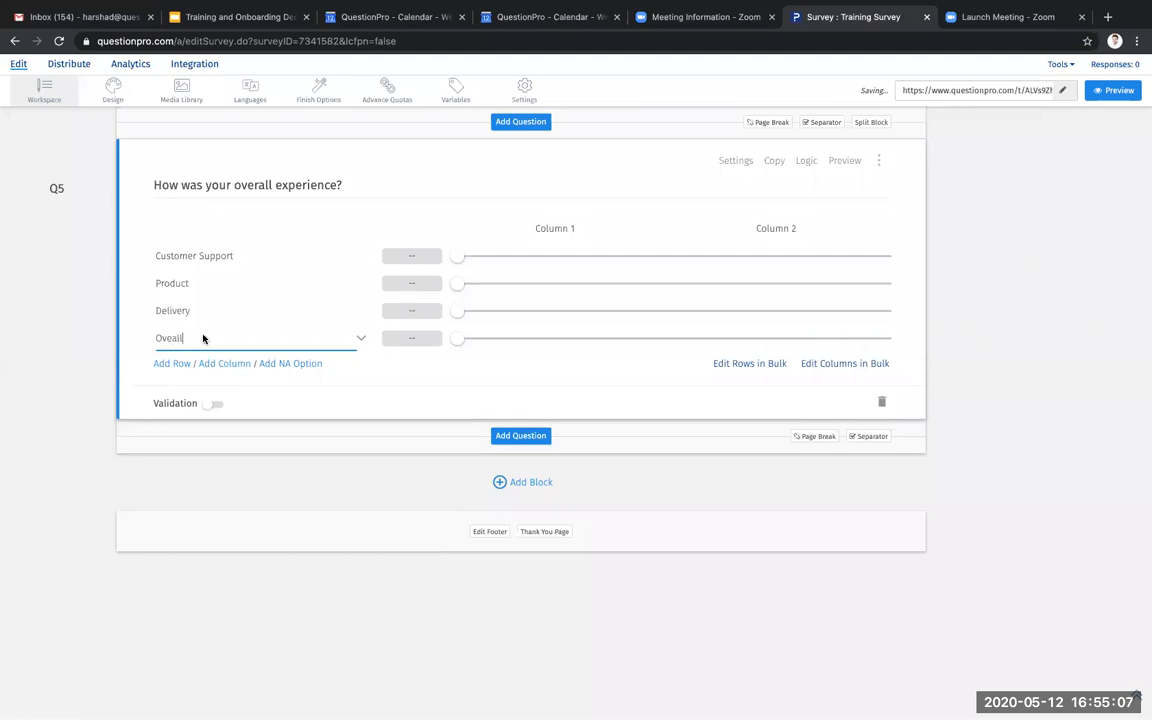
- Replace the slider question's columns in bulk with the Dissatisfied - Satisfied rating scale from the scale library, and save
{"action": "left_click", "coordinate": [575, 229]}
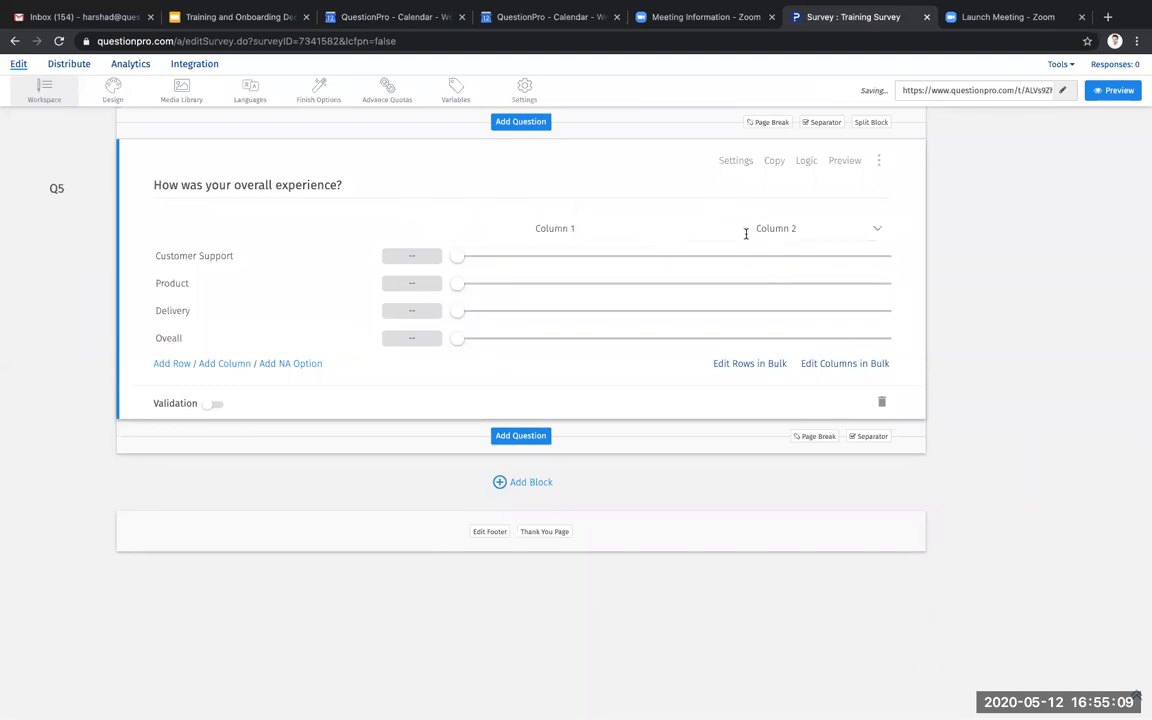
{"action": "left_click", "coordinate": [822, 366]}
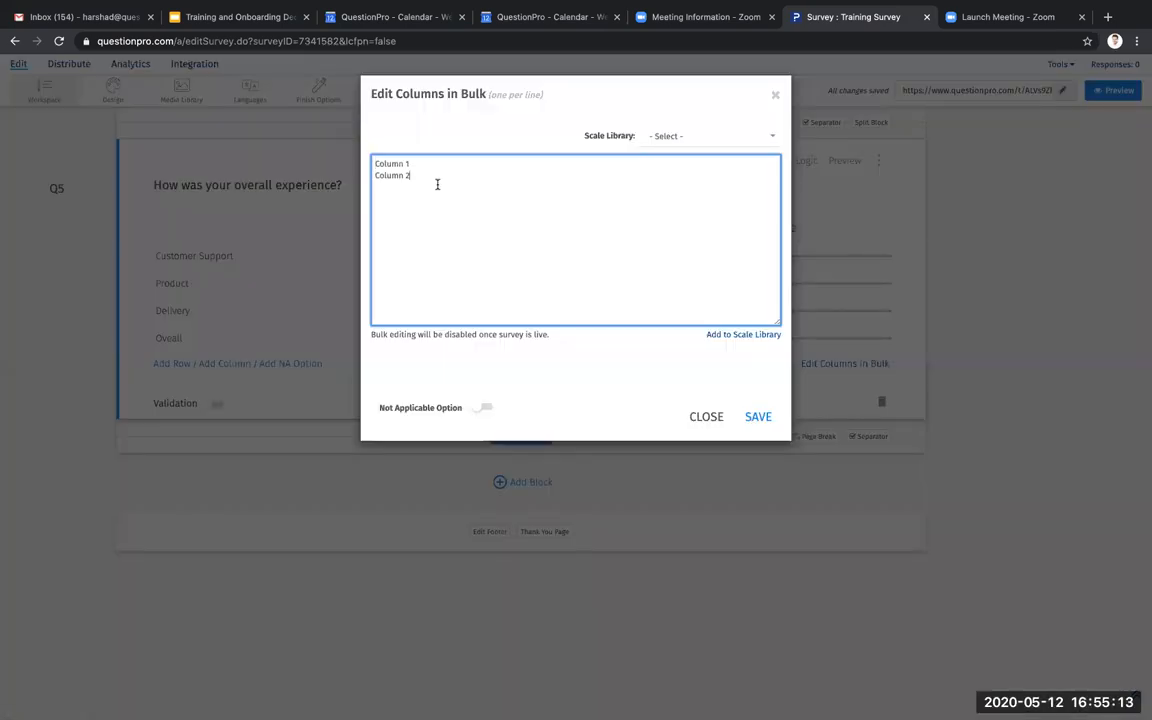
{"action": "left_click_drag", "start_coordinate": [437, 183], "coordinate": [318, 148]}
{"action": "key", "text": "BackSpace"}
{"action": "left_click", "coordinate": [690, 134]}
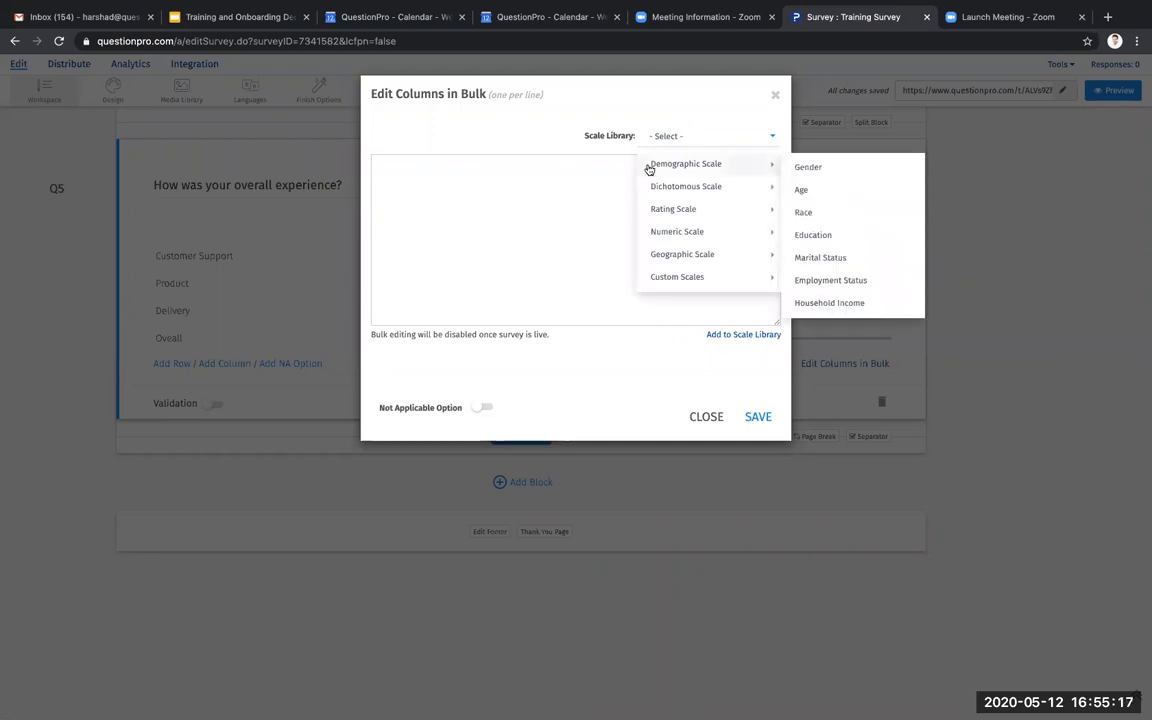
{"action": "mouse_move", "coordinate": [674, 208]}
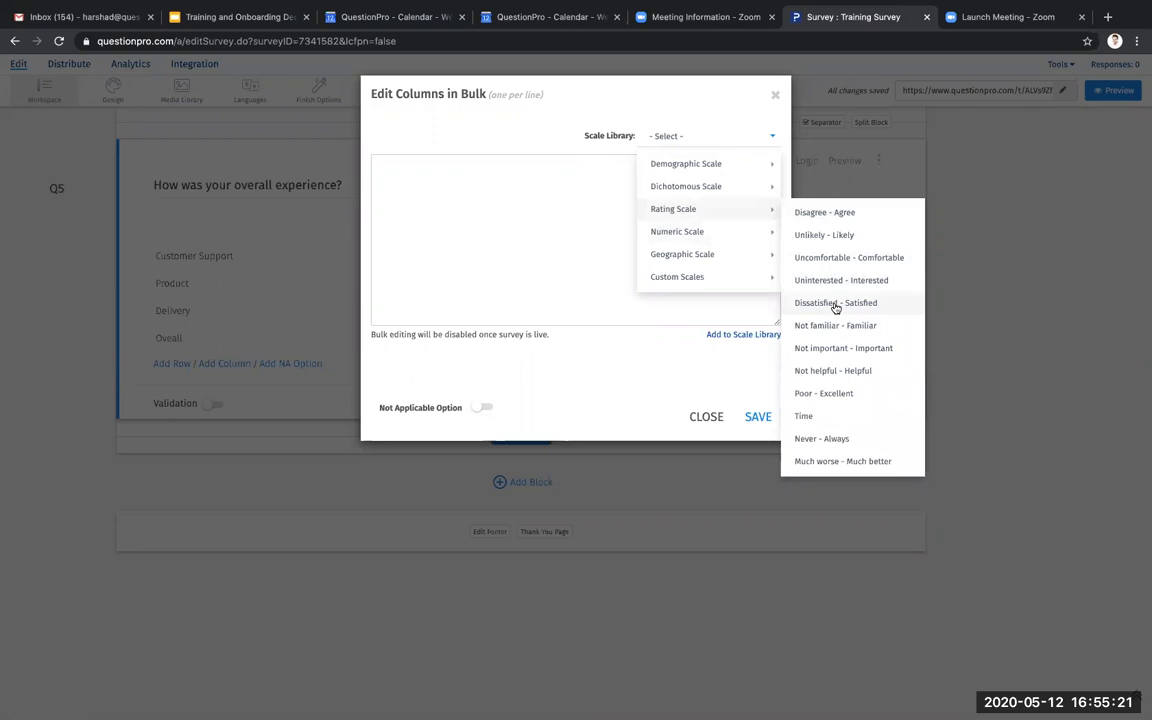
{"action": "left_click", "coordinate": [835, 304]}
{"action": "left_click", "coordinate": [751, 422]}
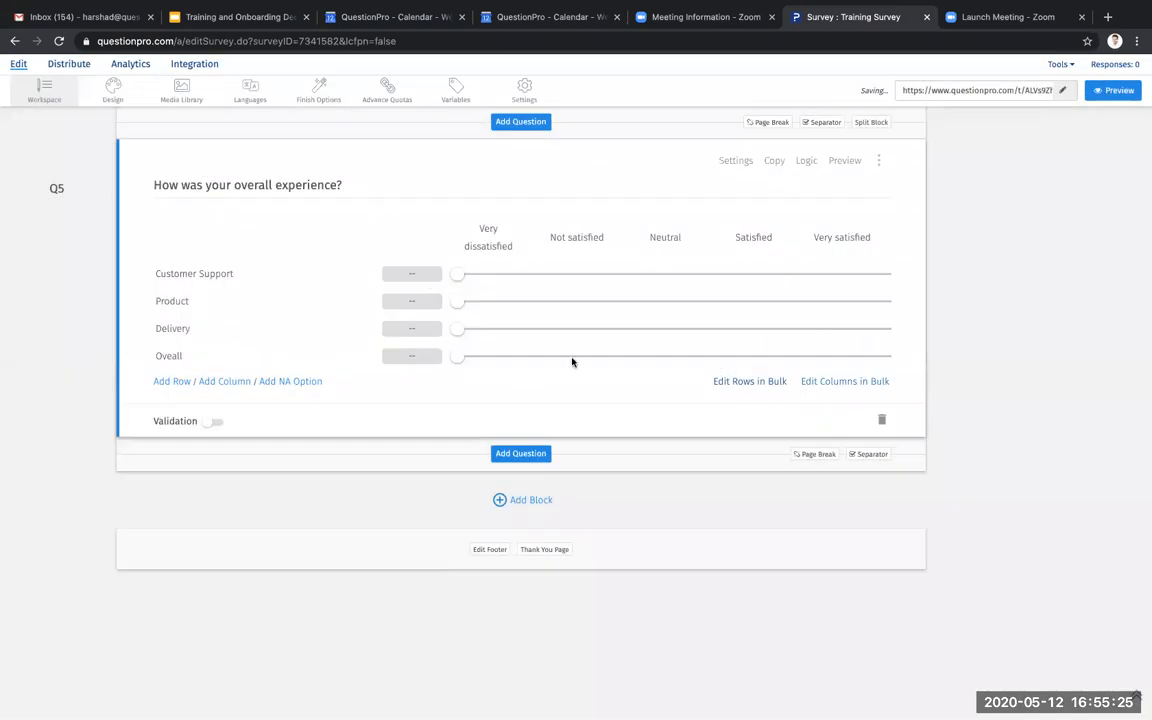
- Move the Customer Support slider to Neutral and turn on alternate colors in the slider question's settings
{"action": "left_click_drag", "start_coordinate": [455, 273], "coordinate": [688, 262]}
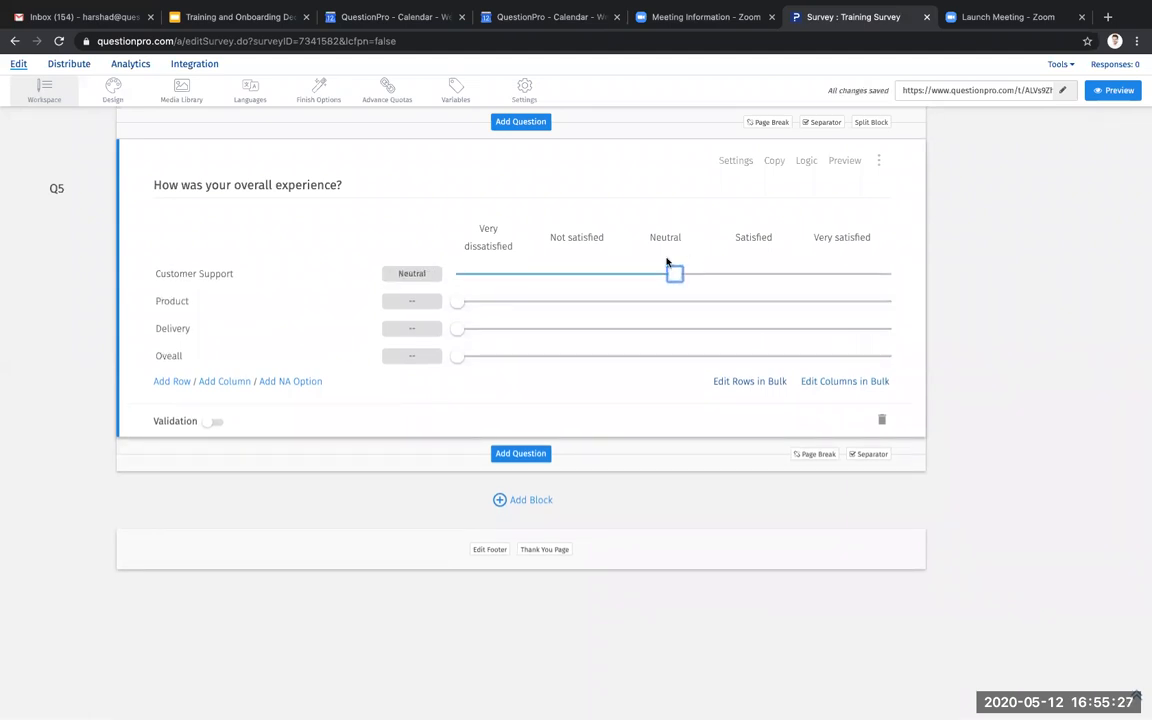
{"action": "left_click", "coordinate": [733, 163]}
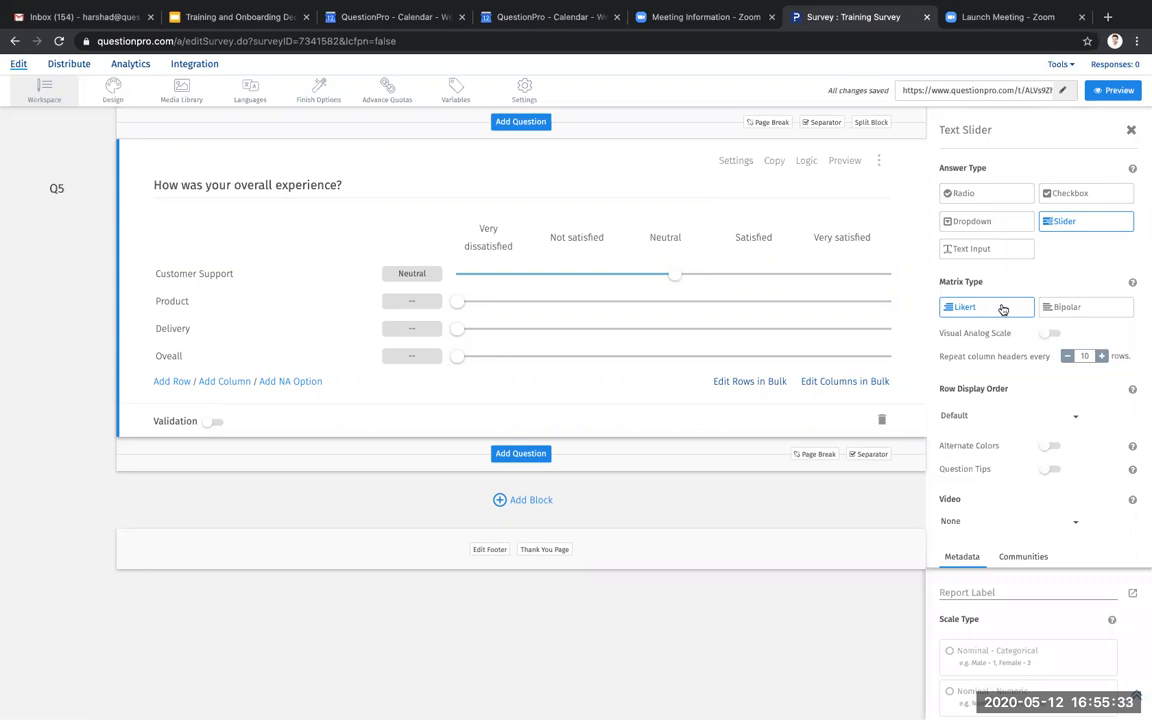
{"action": "left_click", "coordinate": [1051, 446]}
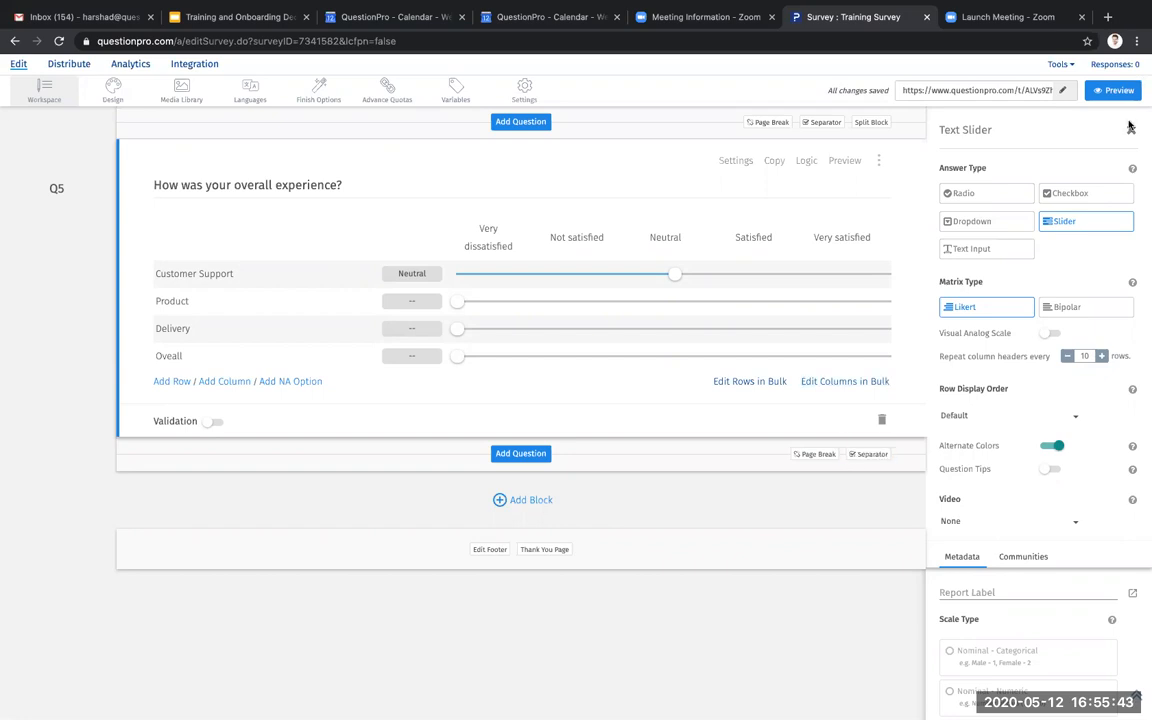
- Try the Bipolar matrix type for the slider question, set it back to Likert, and close the question's settings
{"action": "left_click", "coordinate": [1063, 315]}
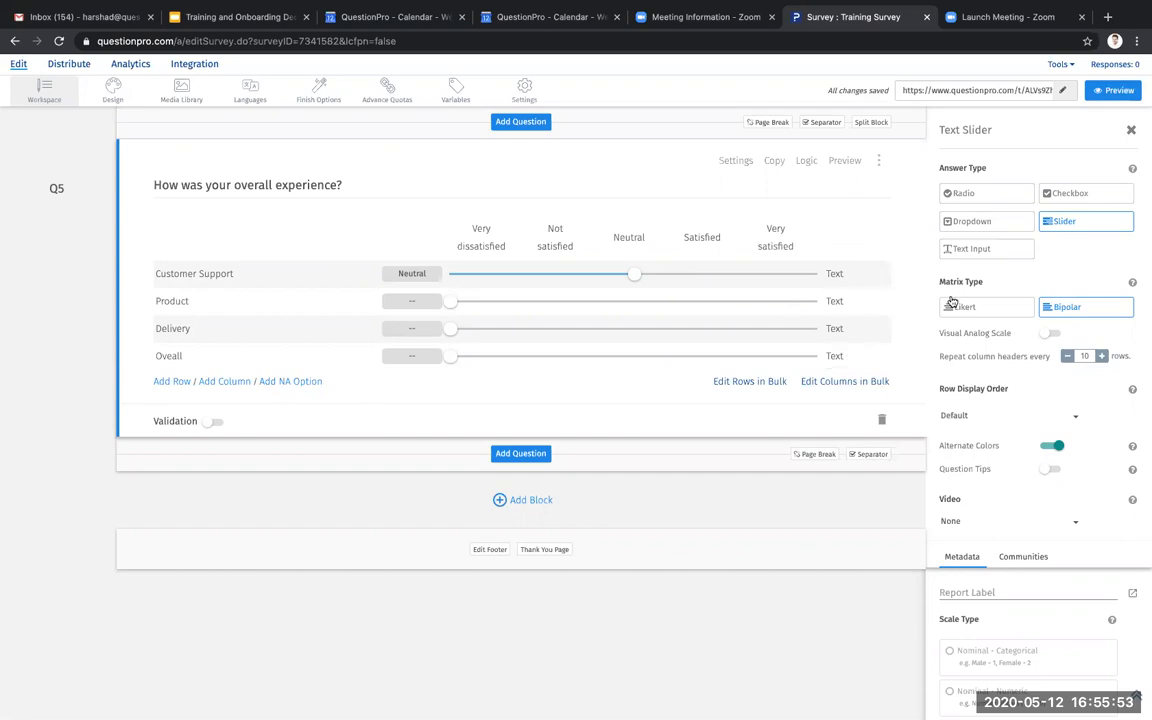
{"action": "left_click", "coordinate": [955, 306]}
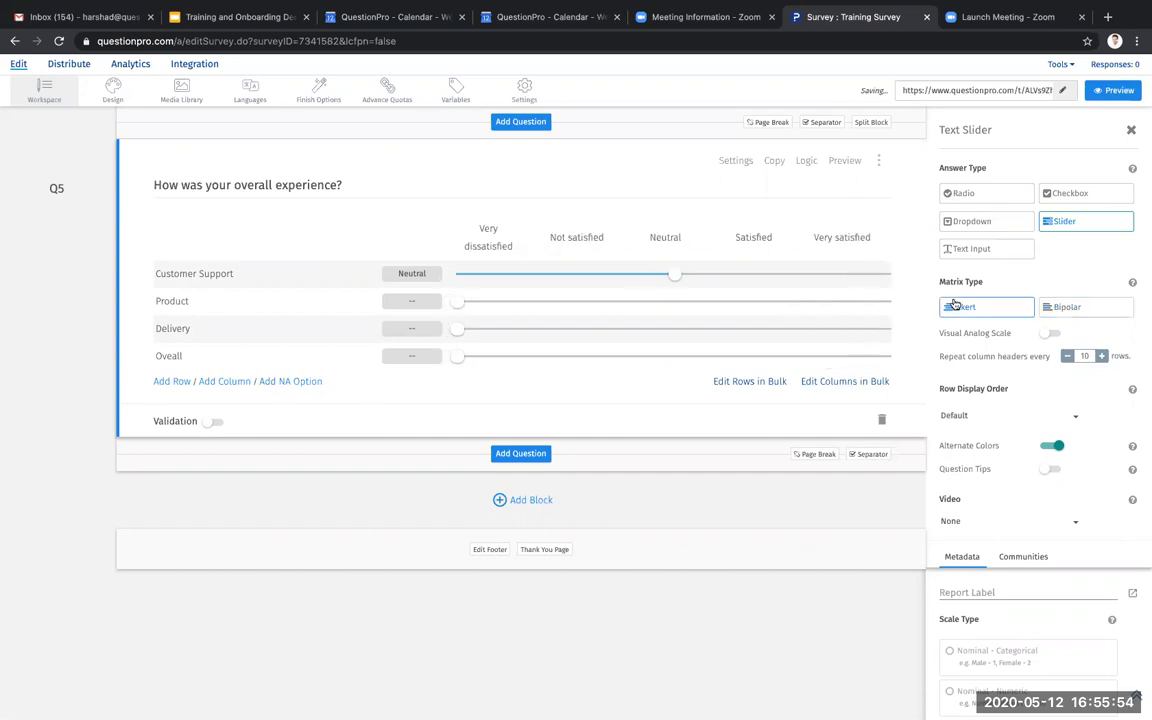
{"action": "left_click", "coordinate": [1131, 131]}
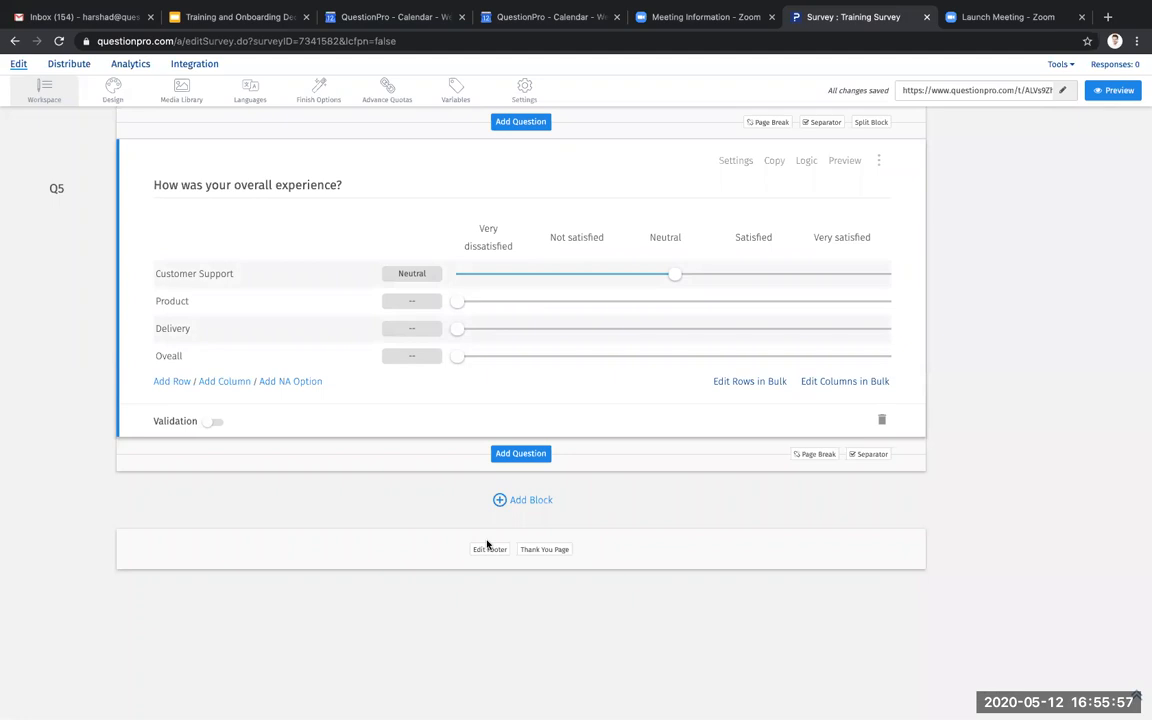
- Add a Drag and Drop ordering question below the slider question
{"action": "left_click", "coordinate": [521, 453]}
{"action": "mouse_move", "coordinate": [52, 383]}
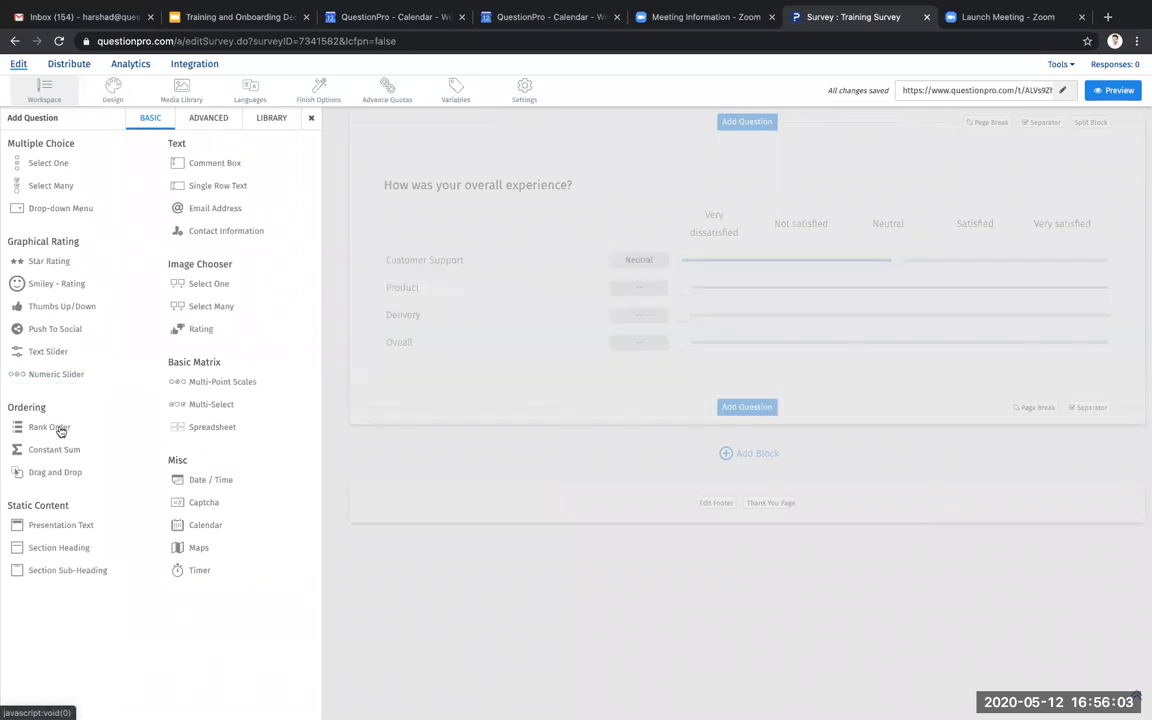
{"action": "mouse_move", "coordinate": [59, 430]}
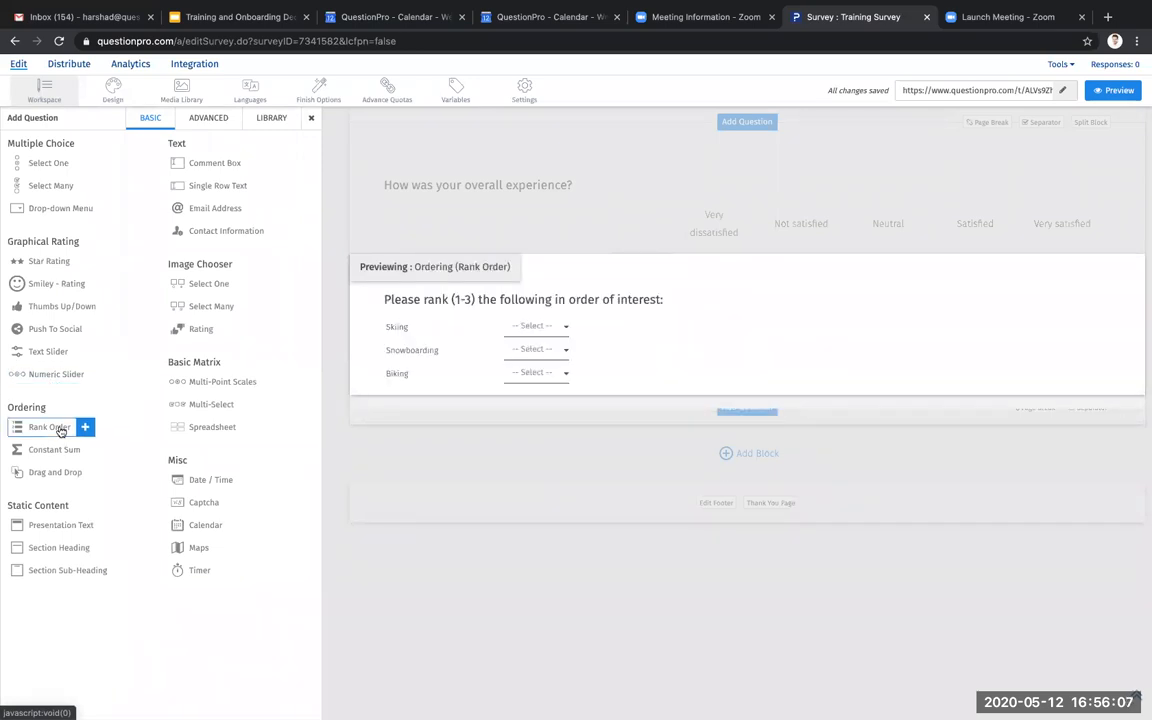
{"action": "mouse_move", "coordinate": [59, 453]}
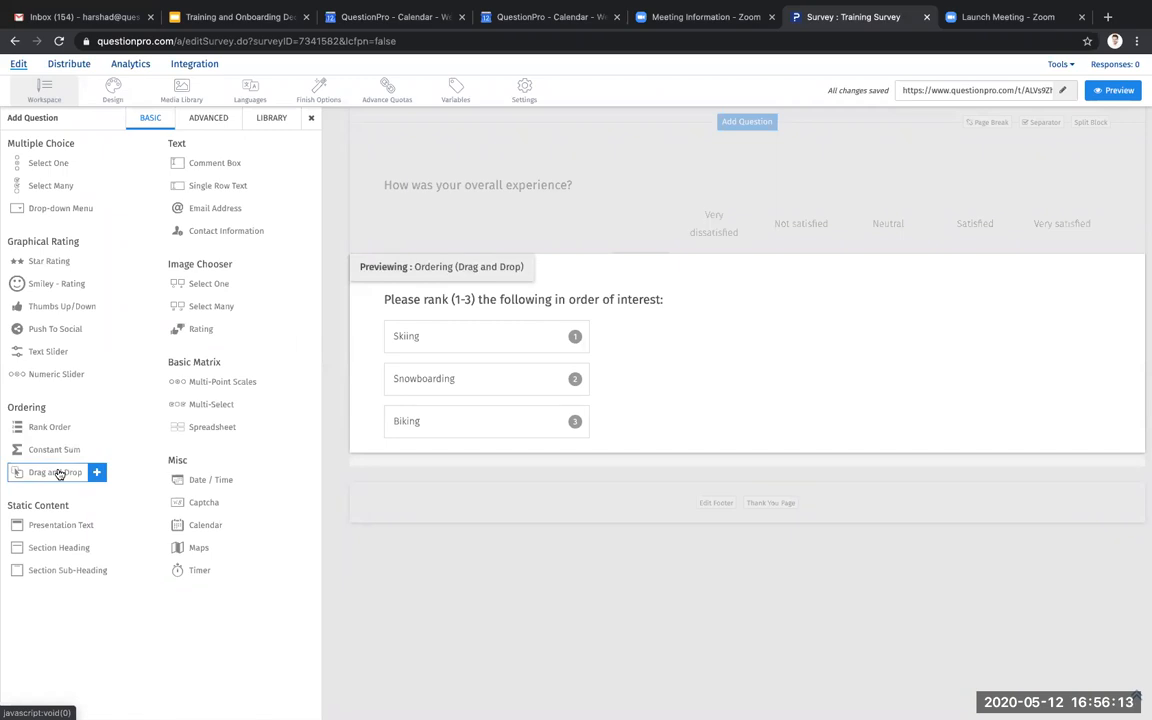
{"action": "left_click", "coordinate": [59, 474]}
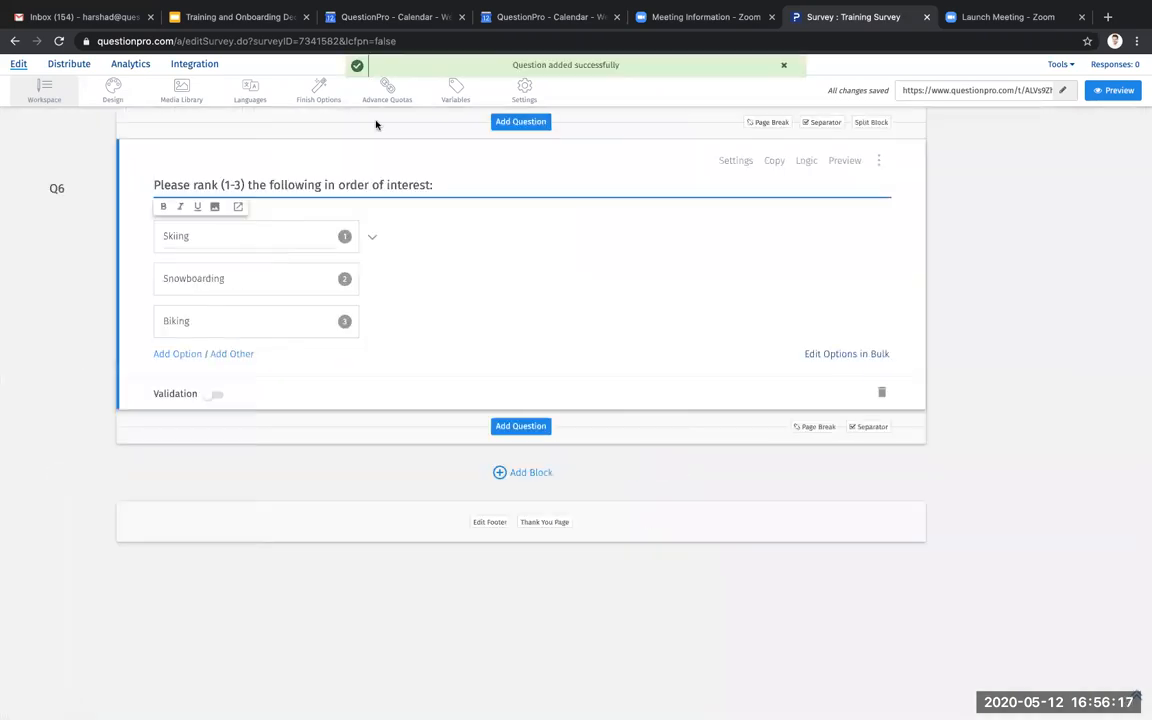
- Add the options "Swimming" and "Golf" to the ranking question, below Biking
{"action": "left_click", "coordinate": [166, 356]}
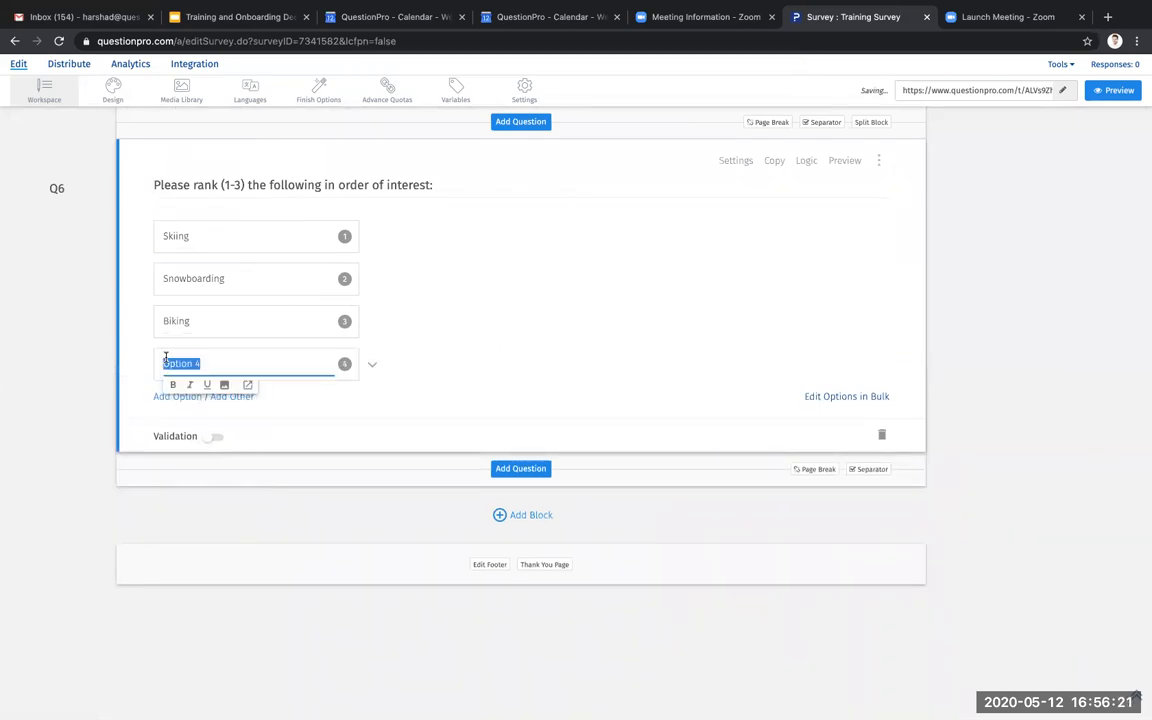
{"action": "type", "text": "Swimming"}
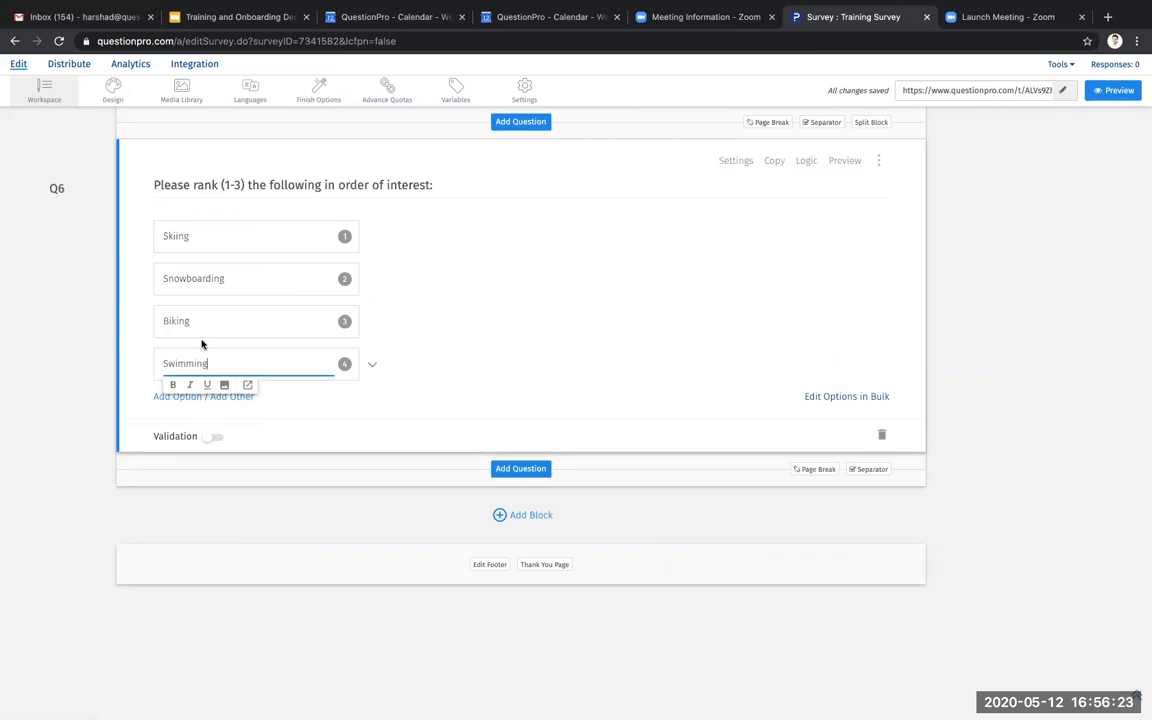
{"action": "left_click", "coordinate": [327, 393]}
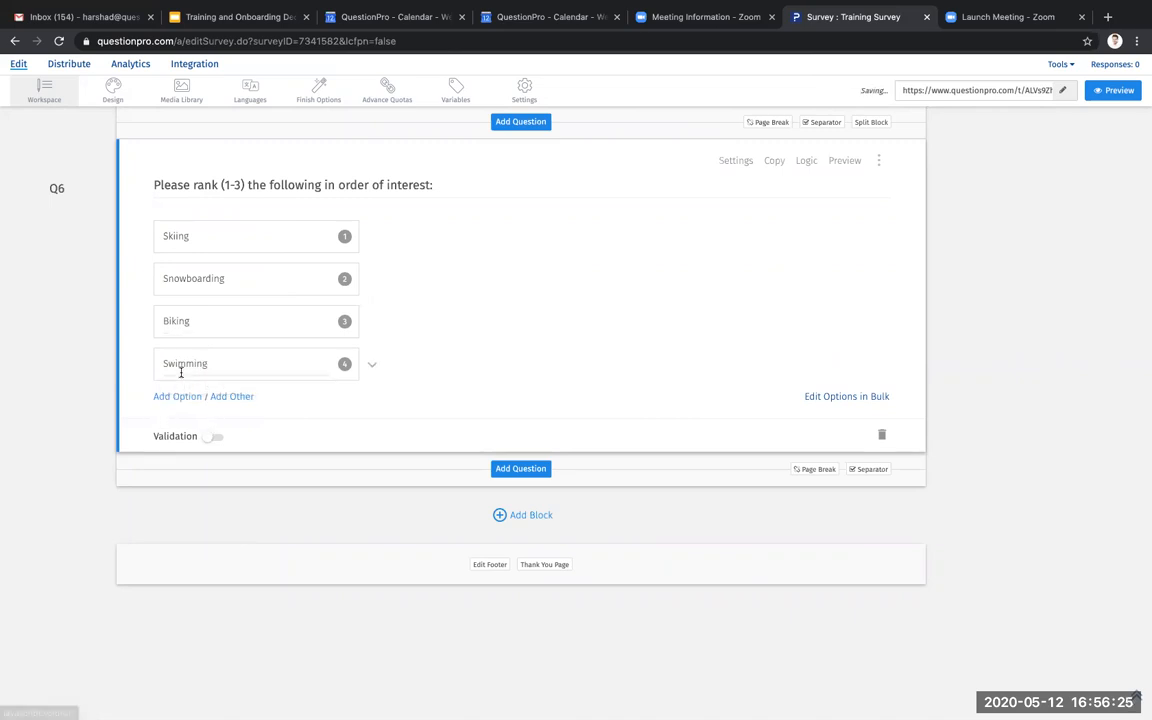
{"action": "left_click", "coordinate": [184, 396]}
{"action": "type", "text": "Golf"}
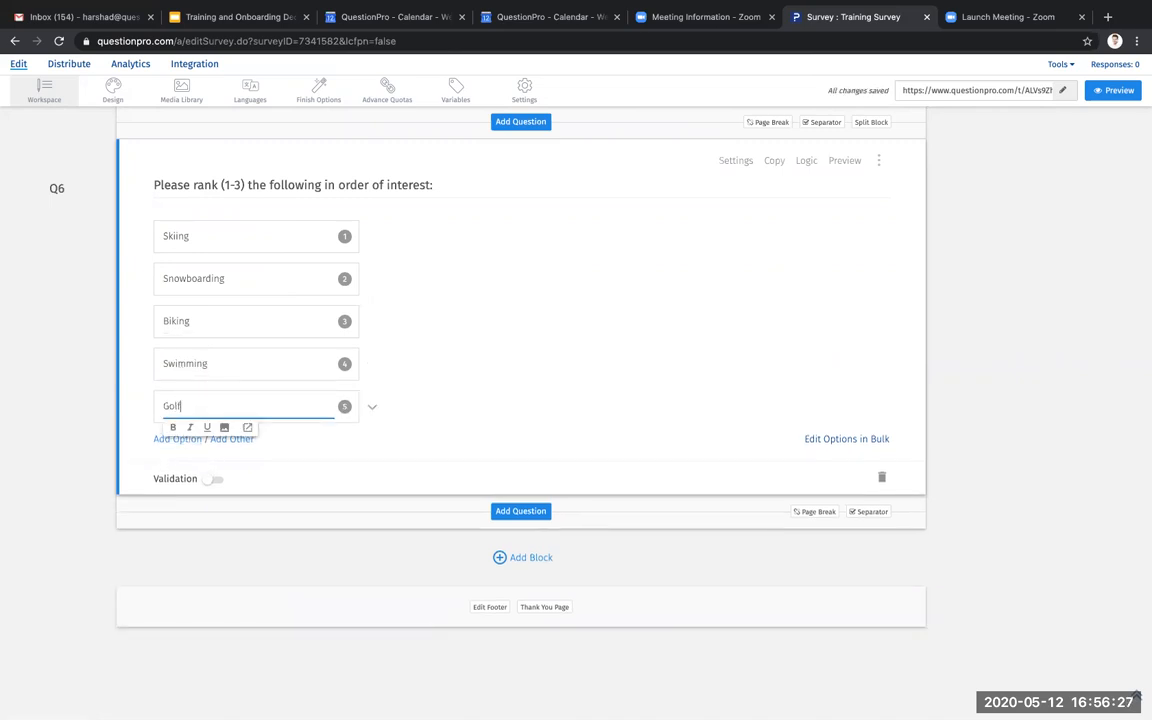
{"action": "left_click", "coordinate": [365, 438]}
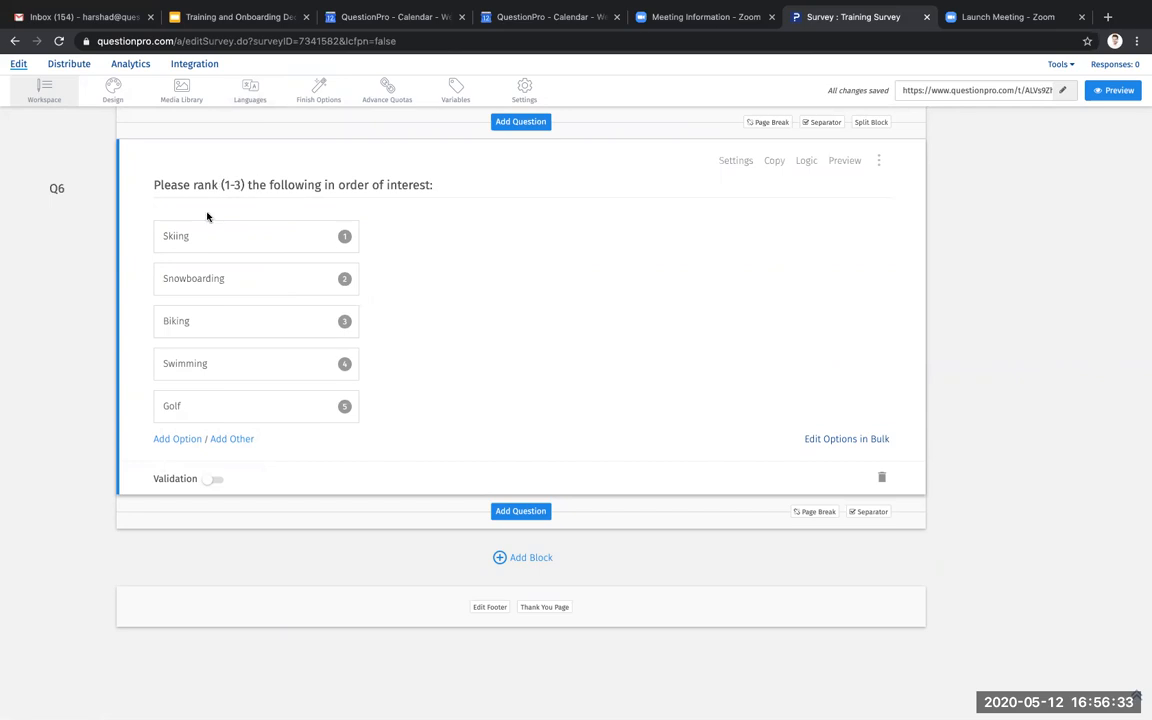
- Turn on validation for the ranking question with Force Response and Select Exactly 3 choices
{"action": "left_click", "coordinate": [217, 481]}
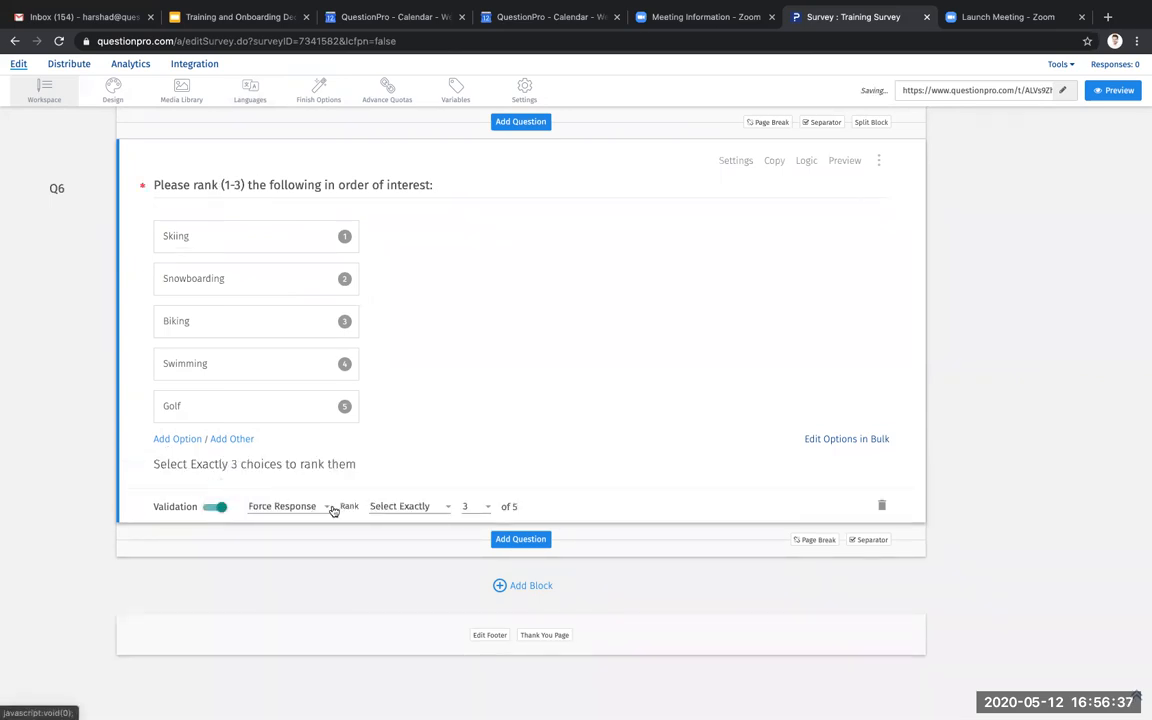
{"action": "left_click", "coordinate": [404, 507]}
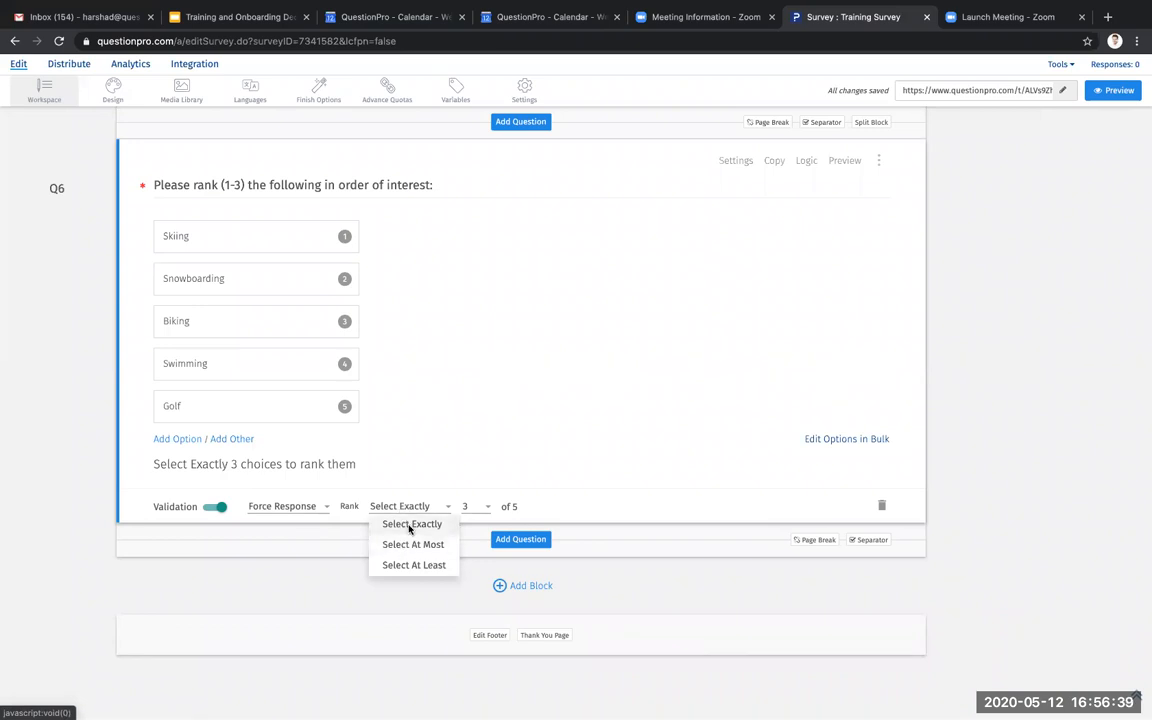
{"action": "left_click", "coordinate": [410, 526]}
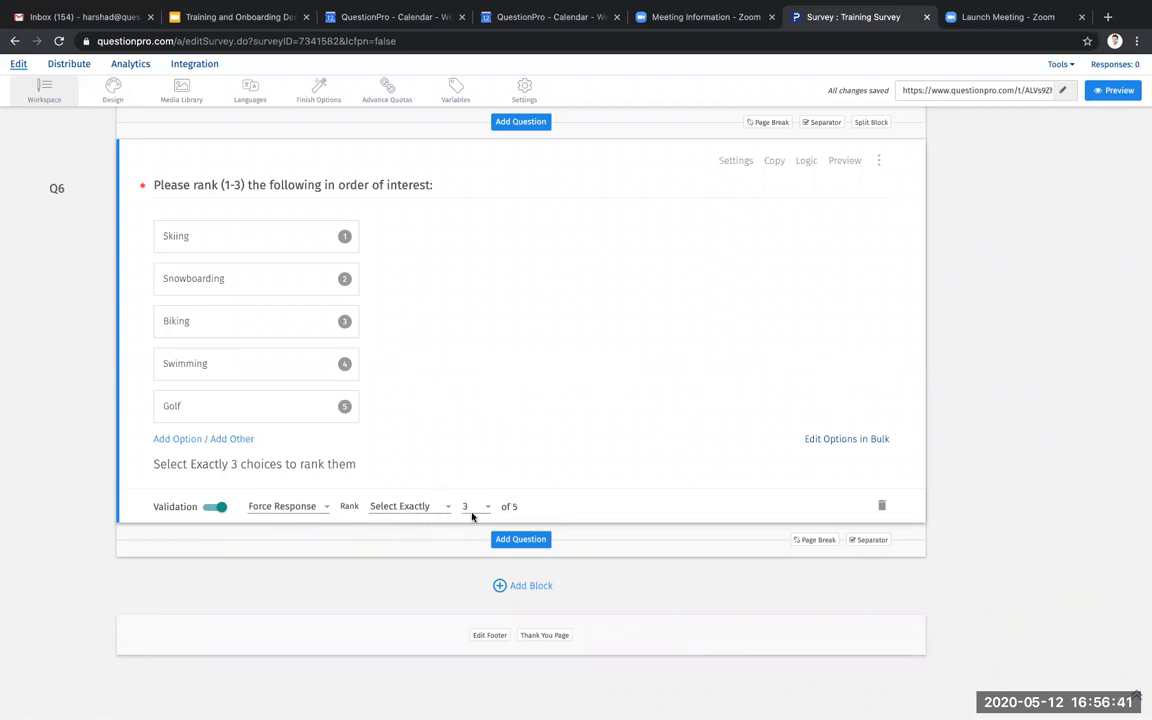
{"action": "left_click", "coordinate": [414, 508]}
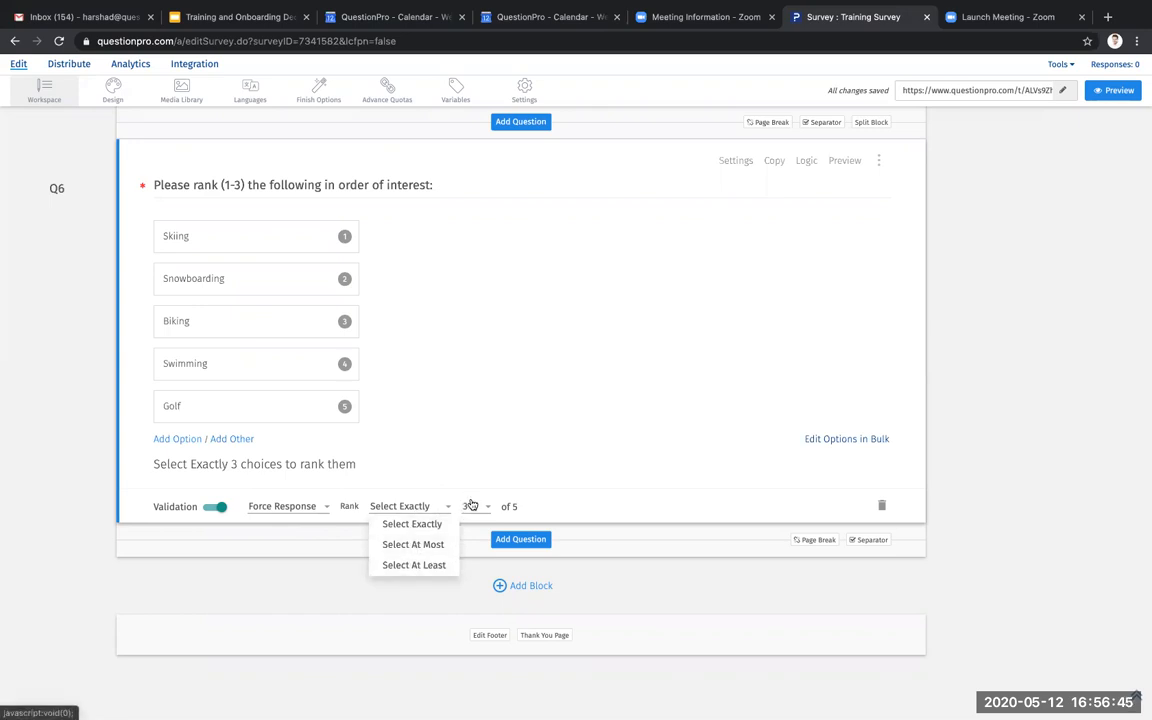
{"action": "left_click", "coordinate": [561, 450]}
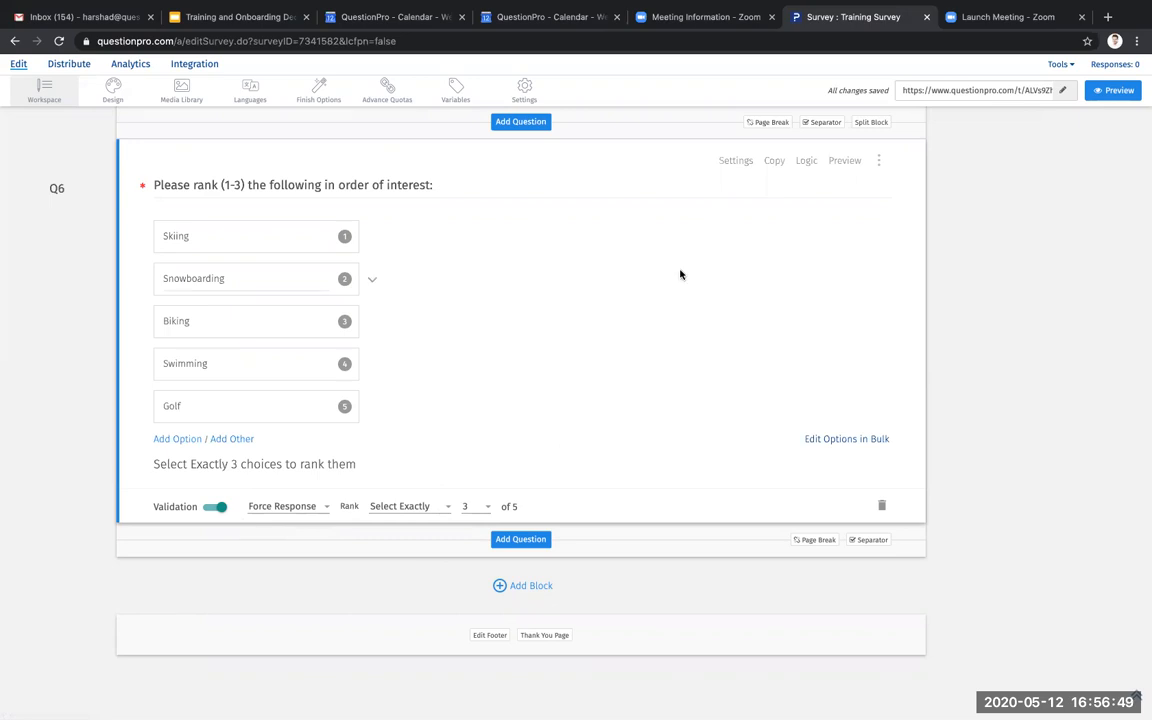
- Add a new block to the survey below the ranking question
{"action": "scroll", "coordinate": [584, 352], "scroll_direction": "down", "scroll_amount": 3}
{"action": "scroll", "coordinate": [612, 342], "scroll_direction": "up", "scroll_amount": 3}
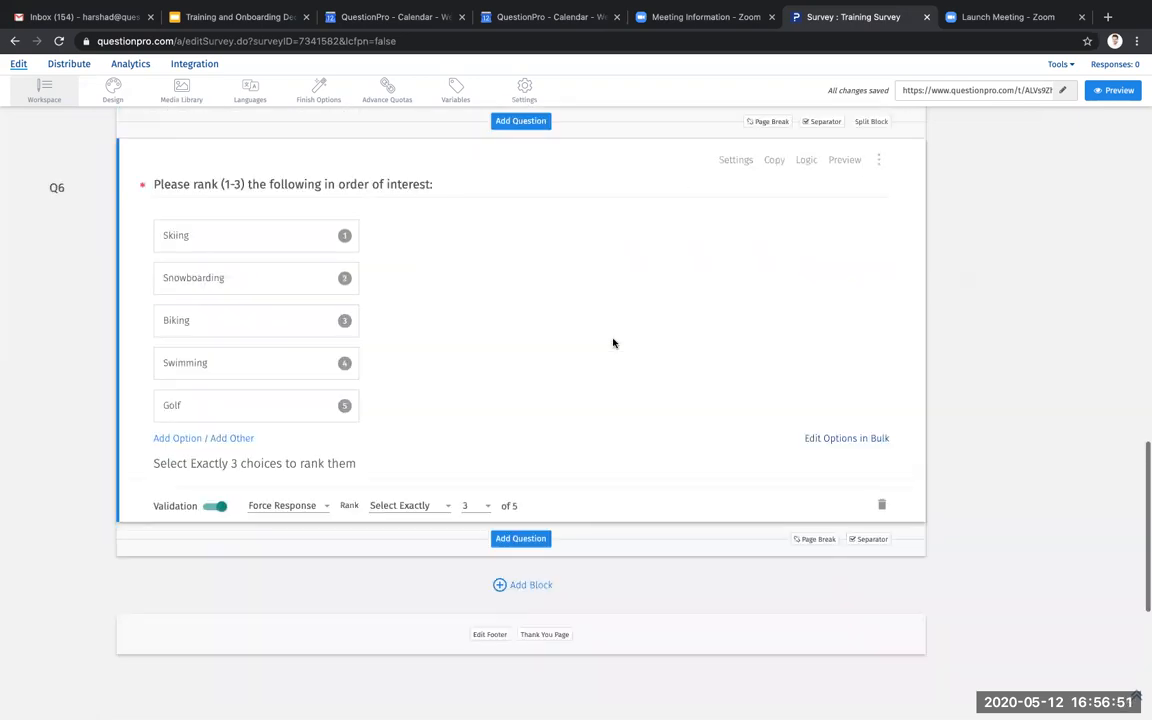
{"action": "scroll", "coordinate": [613, 343], "scroll_direction": "up", "scroll_amount": 8}
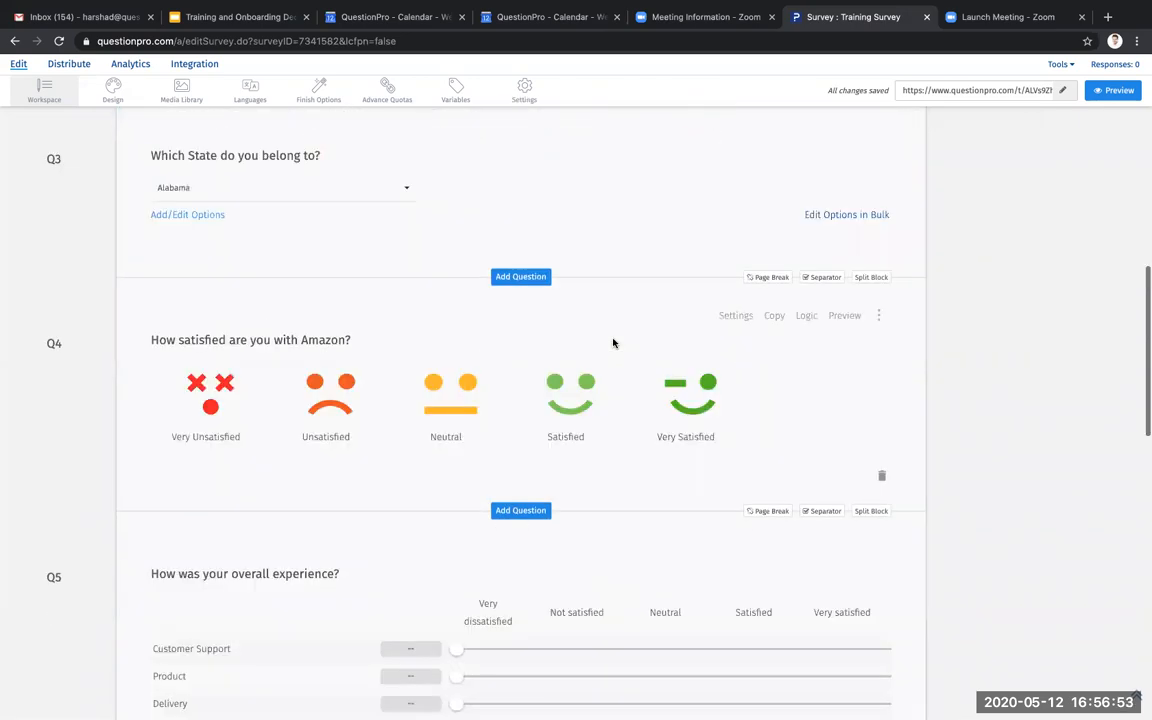
{"action": "scroll", "coordinate": [613, 343], "scroll_direction": "down", "scroll_amount": 10}
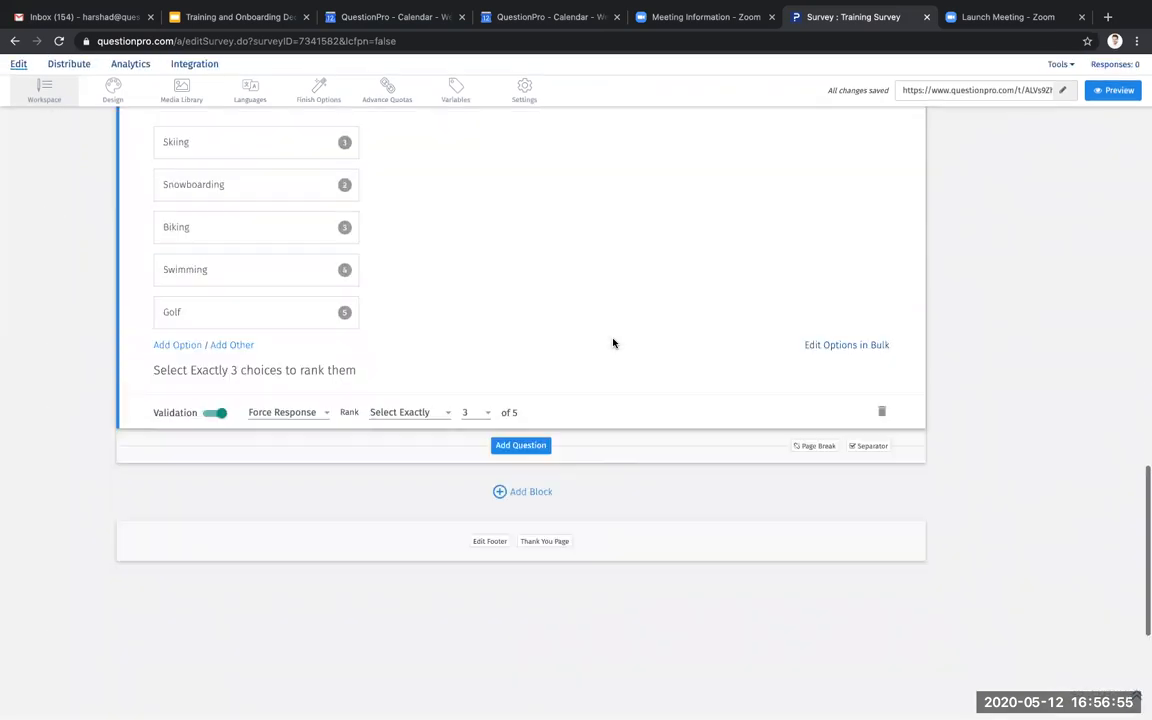
{"action": "left_click", "coordinate": [531, 493]}
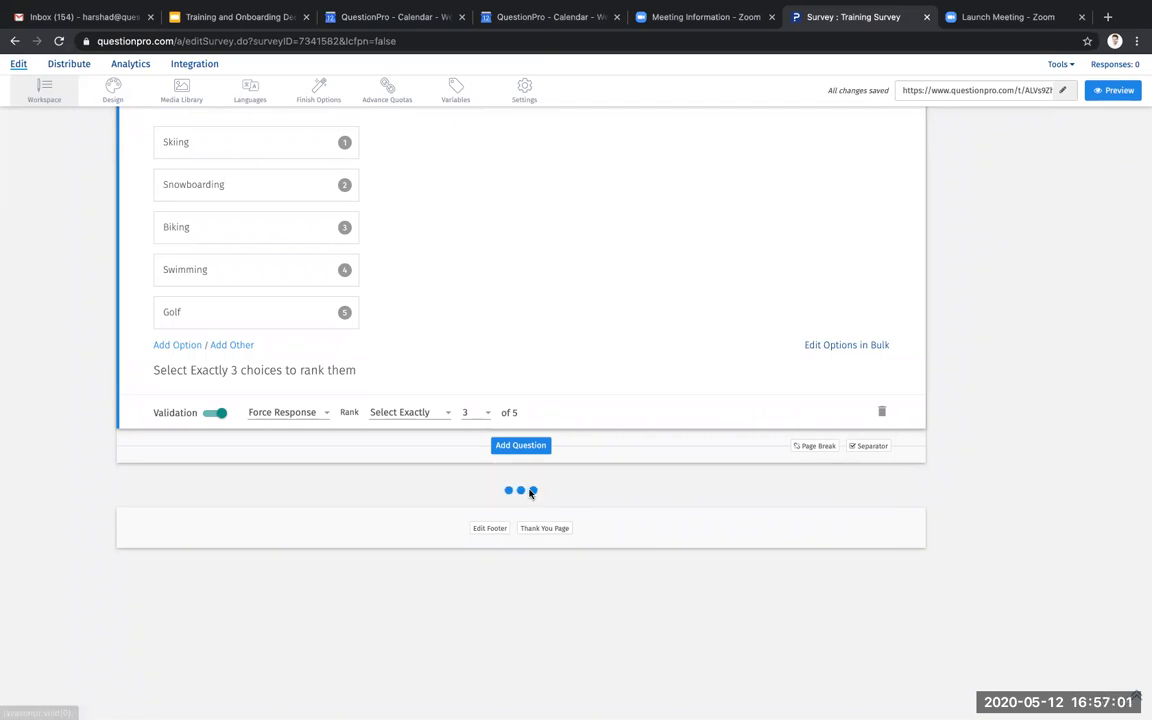
{"action": "scroll", "coordinate": [373, 586], "scroll_direction": "down", "scroll_amount": 5}
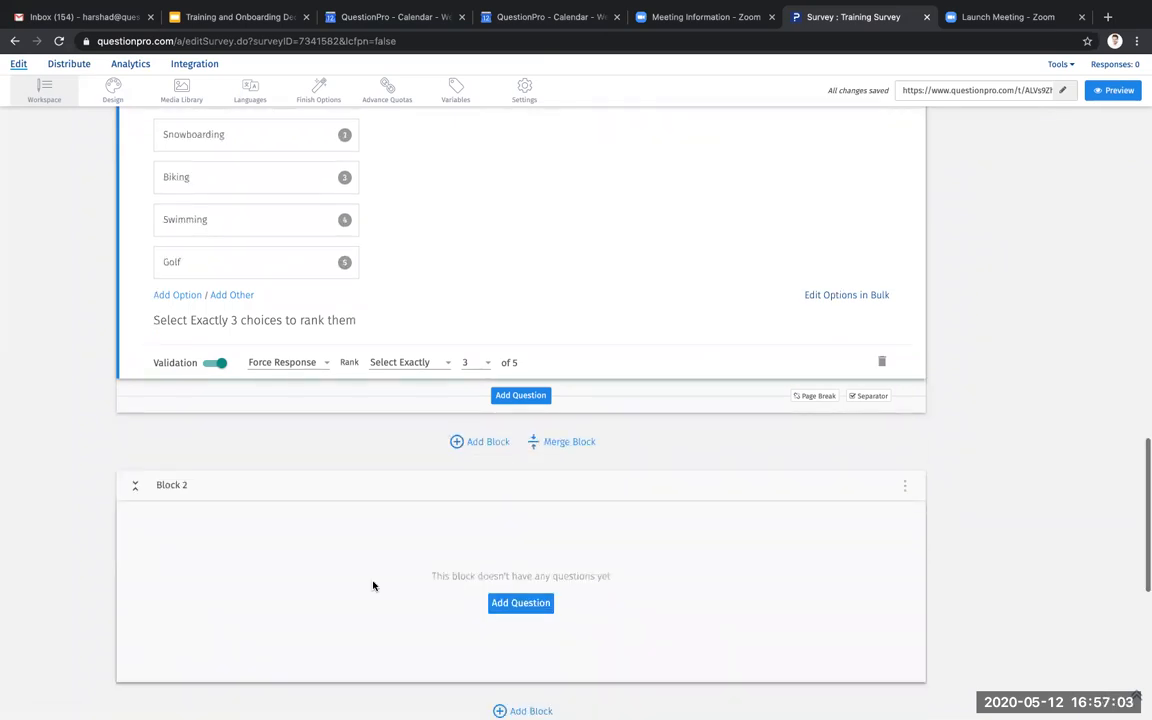
{"action": "scroll", "coordinate": [586, 316], "scroll_direction": "up", "scroll_amount": 2}
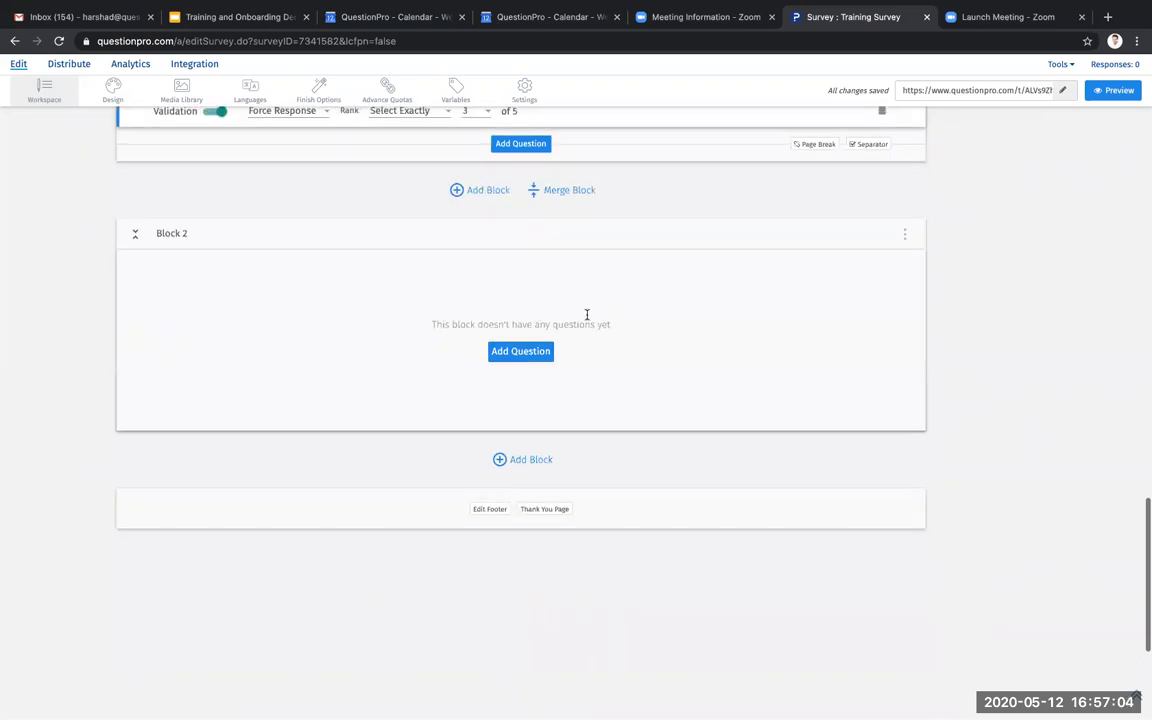
- Add a Section Heading to the empty Block 2 with the text "Online Shopping Experience:-"
{"action": "left_click", "coordinate": [511, 352]}
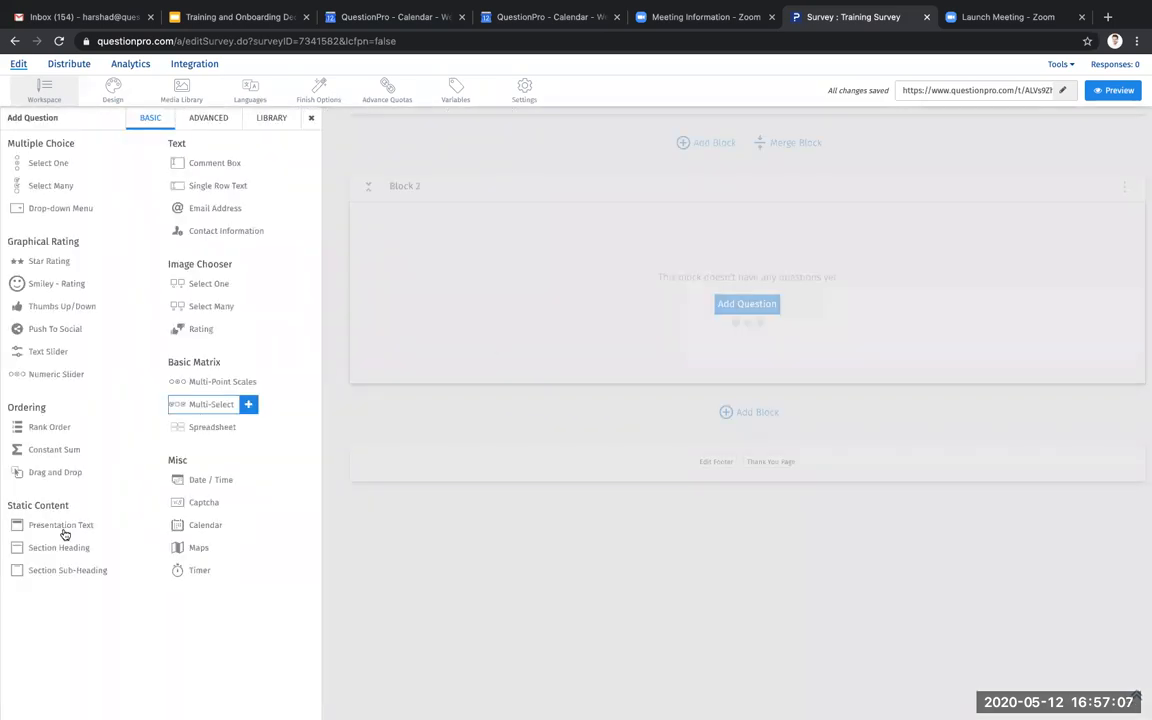
{"action": "mouse_move", "coordinate": [73, 528]}
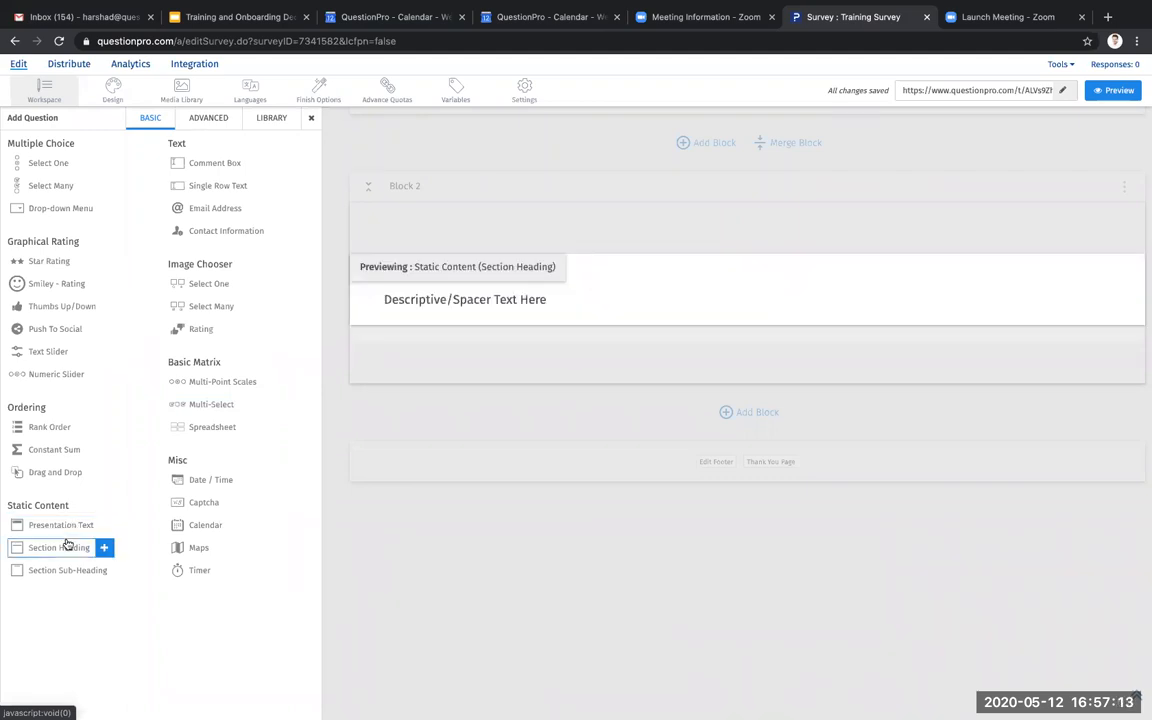
{"action": "left_click", "coordinate": [66, 544]}
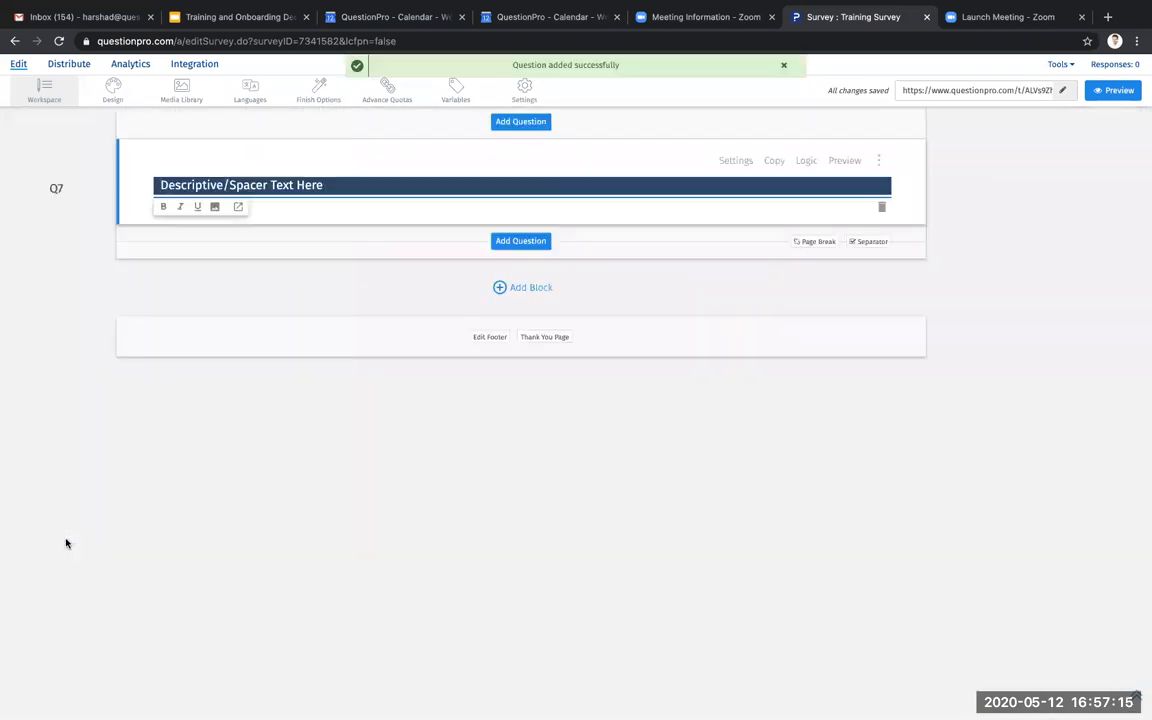
{"action": "left_click_drag", "start_coordinate": [358, 185], "coordinate": [158, 185]}
{"action": "key", "text": "BackSpace"}
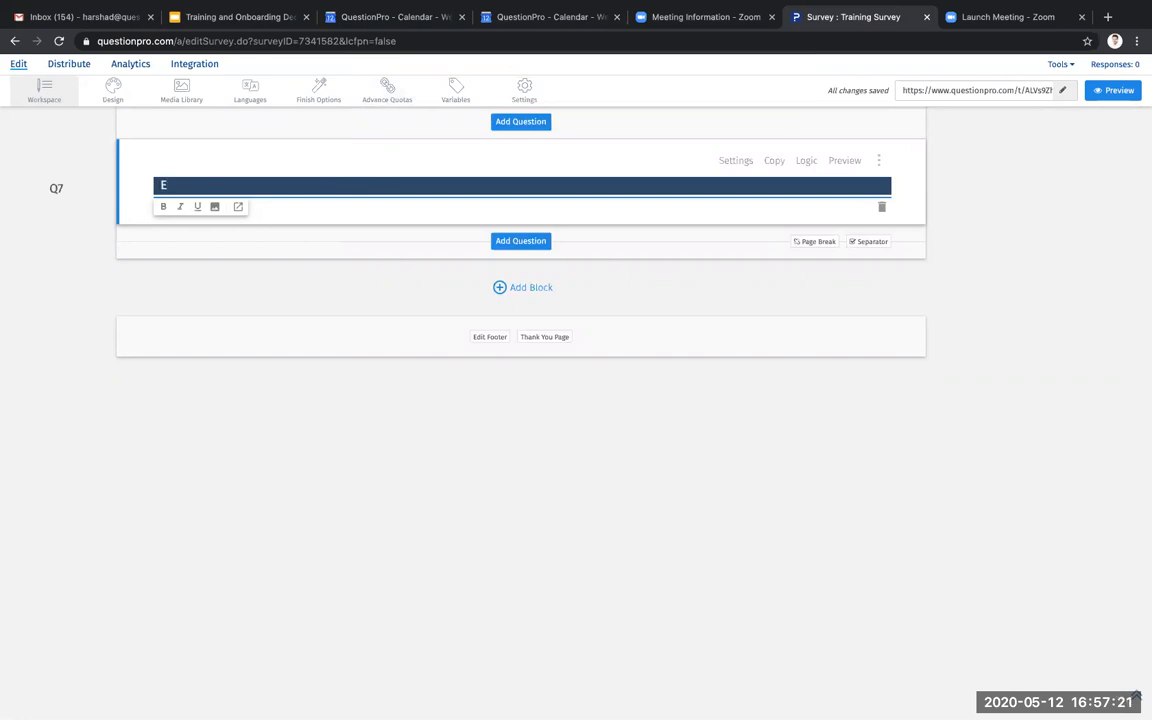
{"action": "type", "text": "Online SHopping Experience:-"}
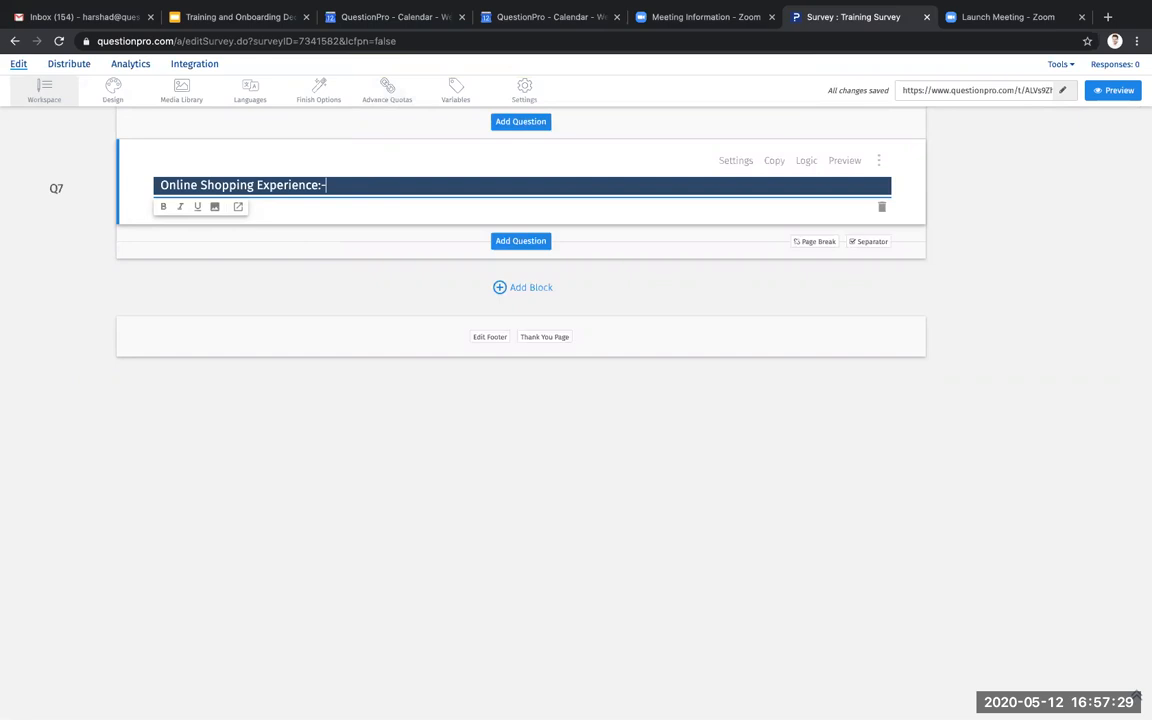
{"action": "left_click", "coordinate": [322, 271]}
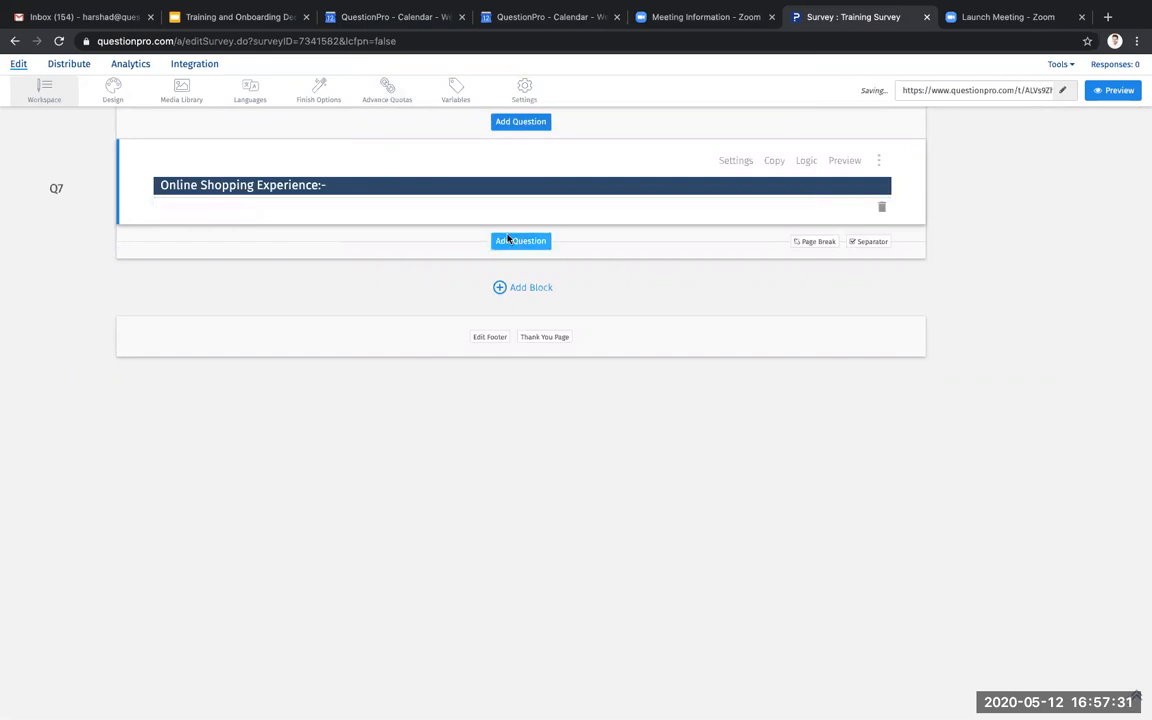
- Add a Comment Box question below the section heading, asking "How was your overall experience?"
{"action": "left_click", "coordinate": [508, 240]}
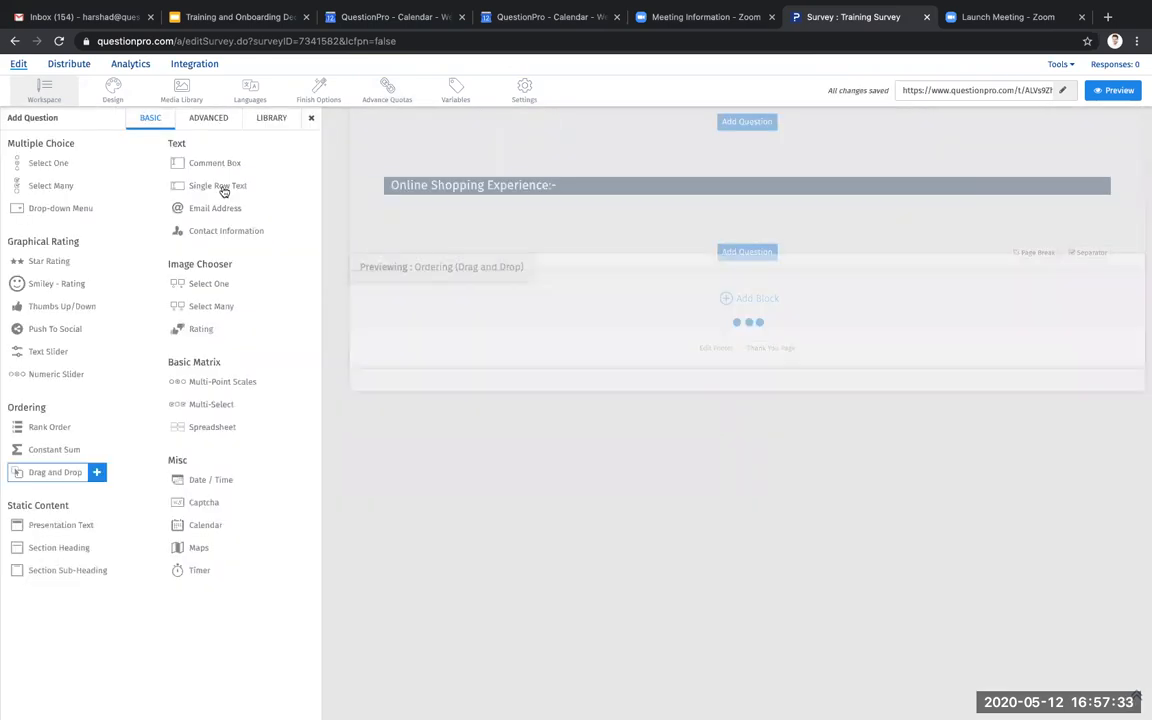
{"action": "left_click", "coordinate": [228, 167]}
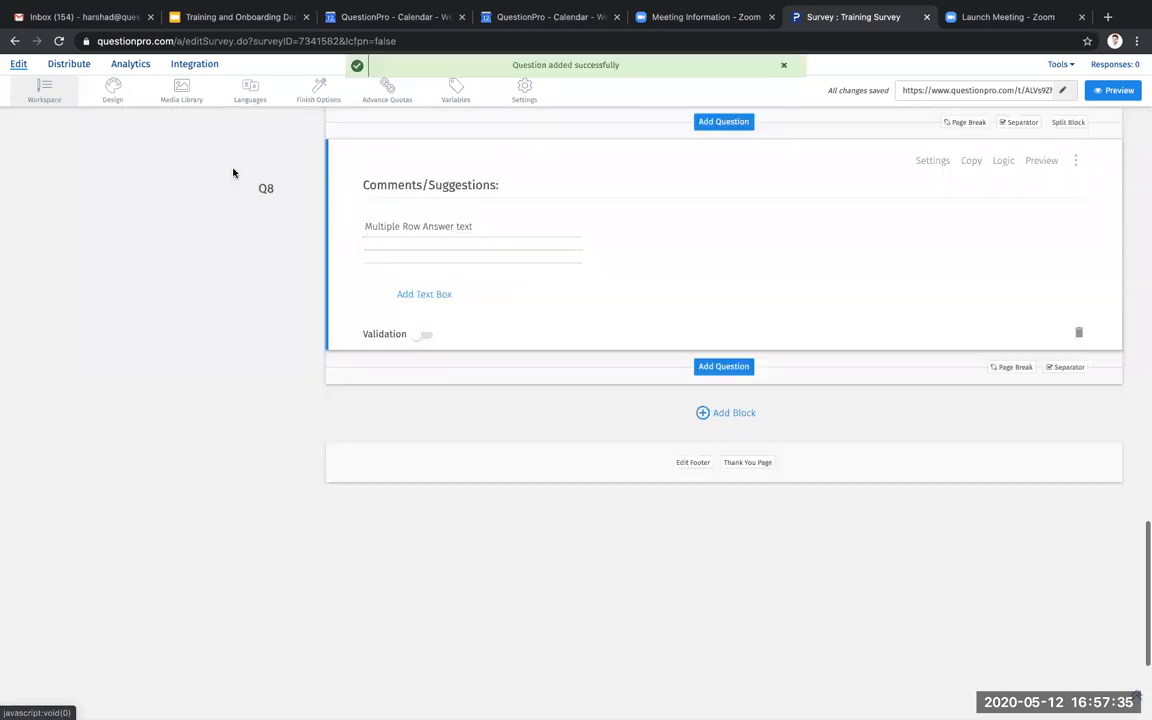
{"action": "triple_click", "coordinate": [322, 180]}
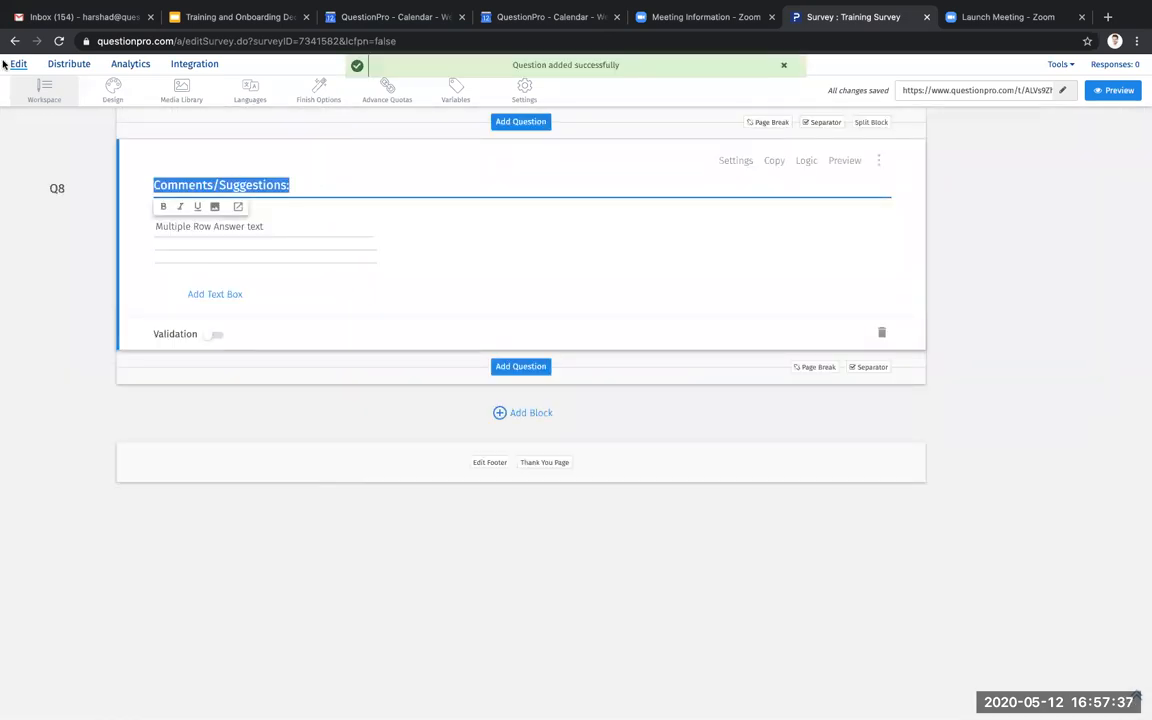
{"action": "key", "text": "BackSpace"}
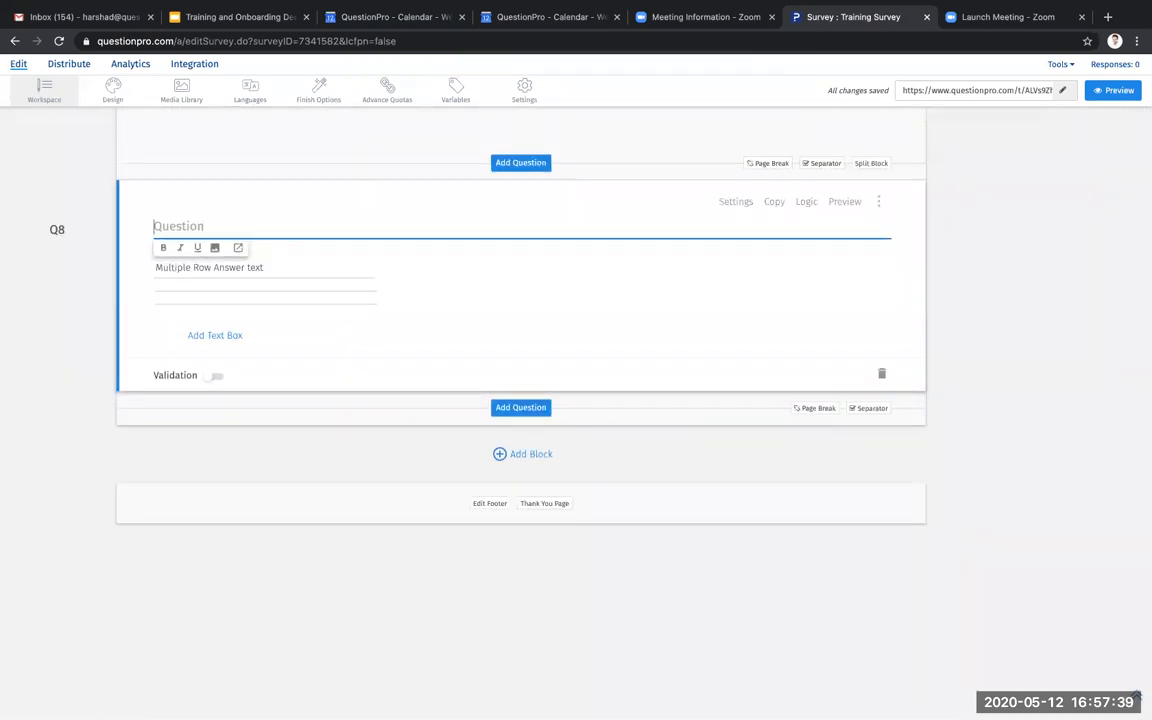
{"action": "type", "text": "How was your overall "}
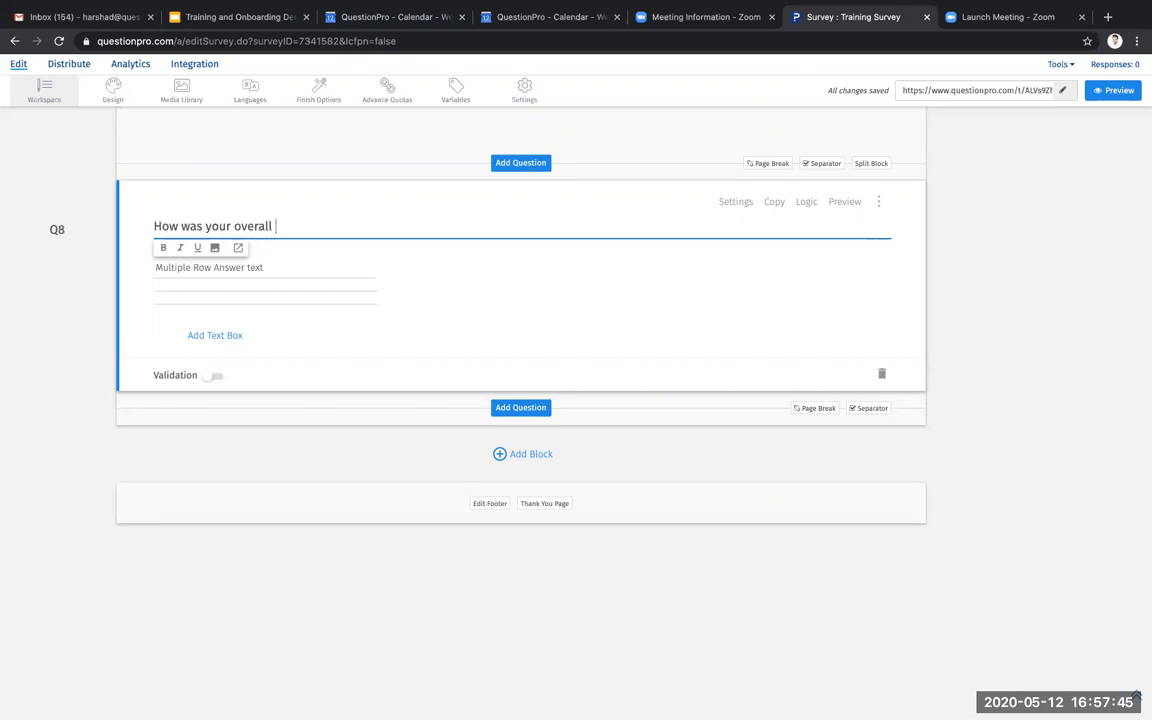
{"action": "type", "text": "experience?"}
{"action": "left_click", "coordinate": [303, 314]}
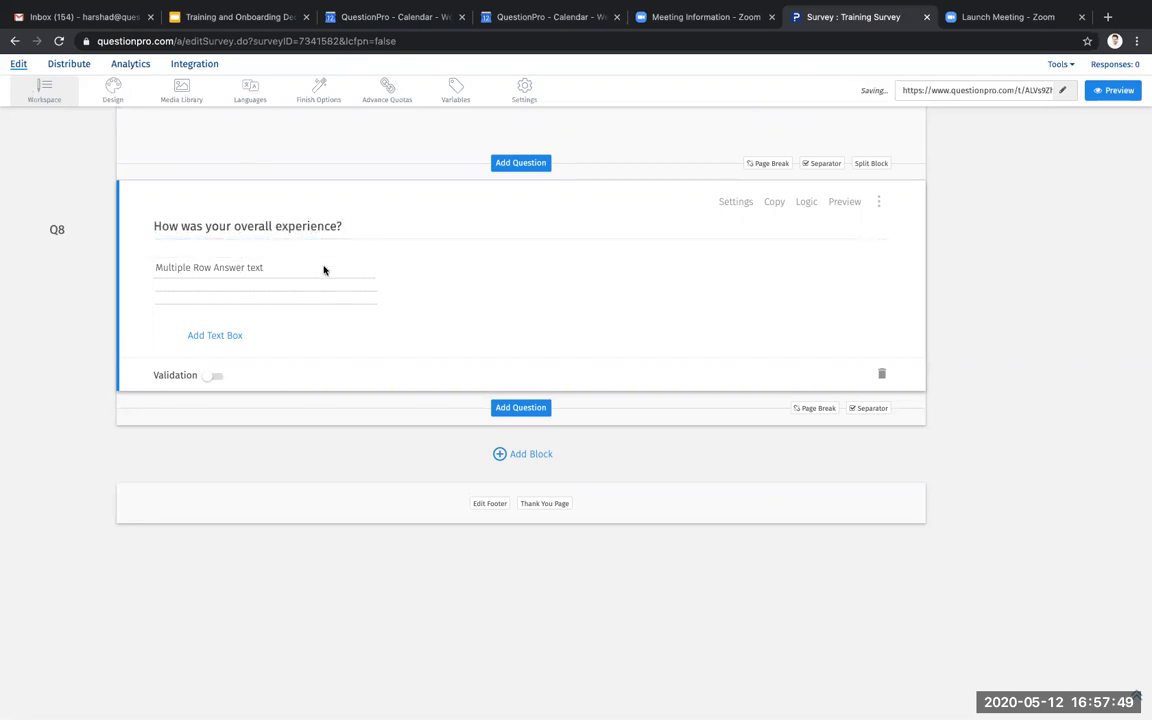
- Open the comment question's settings, try the Next To Question text box display, and set it back to Below Question
{"action": "left_click", "coordinate": [738, 202]}
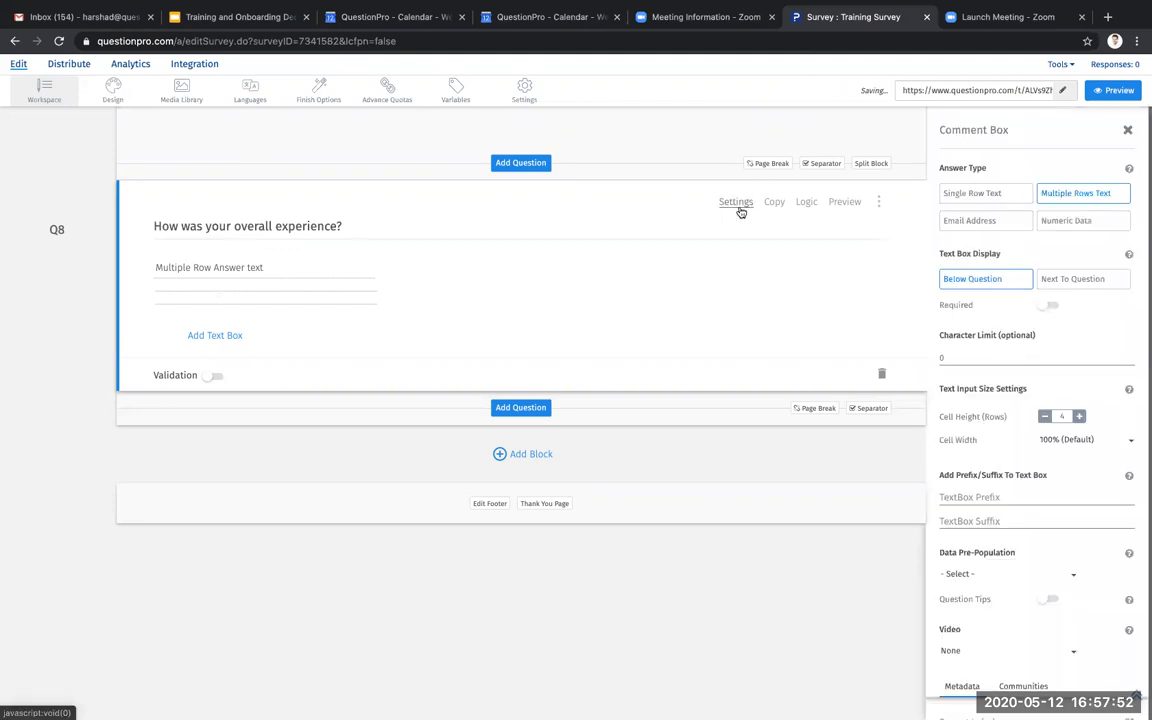
{"action": "left_click", "coordinate": [1062, 280]}
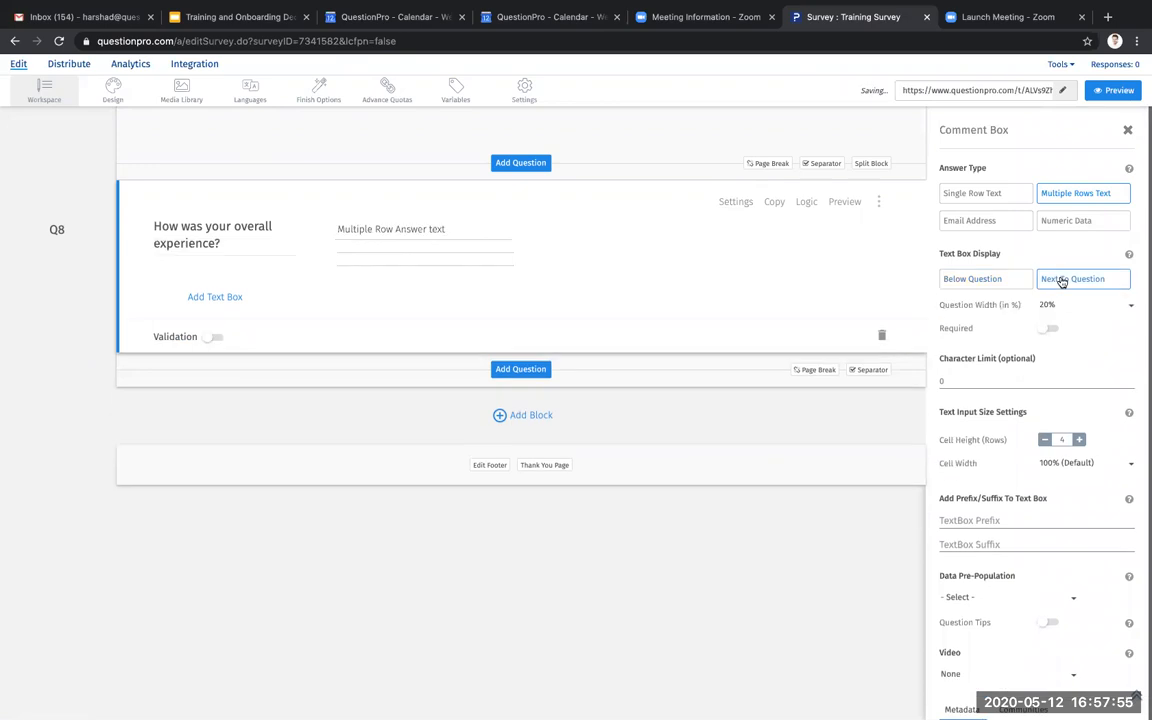
{"action": "left_click", "coordinate": [982, 282]}
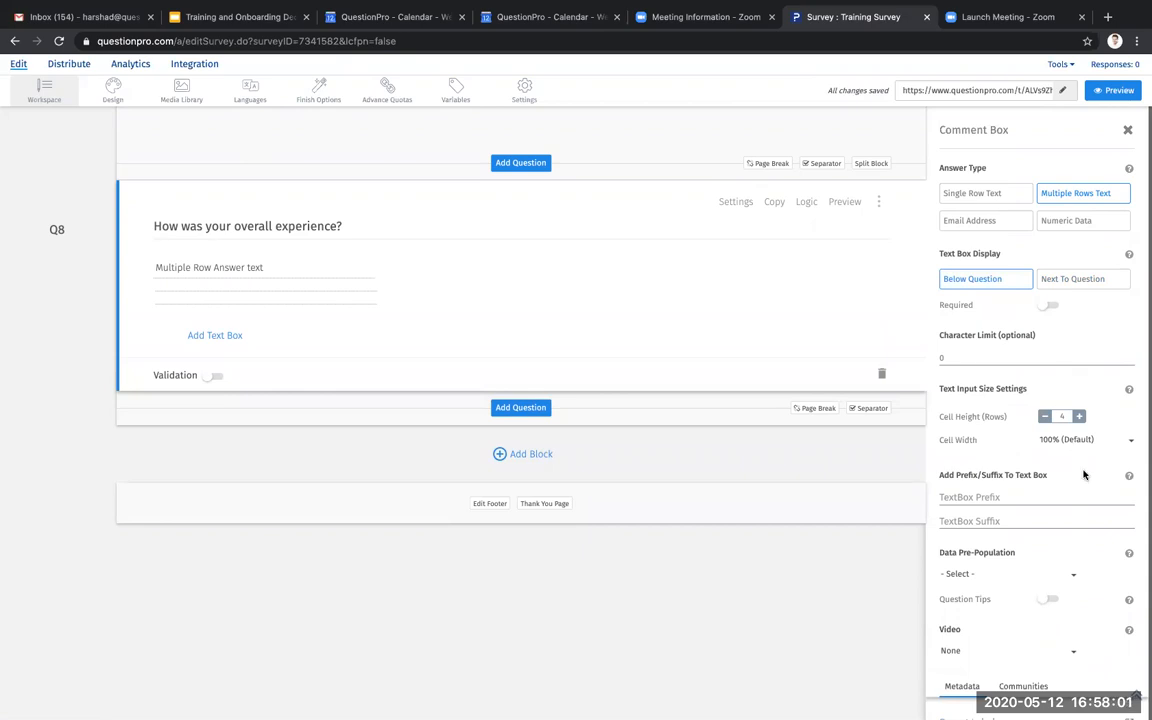
- Set the comment box's cell height to 2 rows and its cell width to 60%, and close the question's settings
{"action": "left_click", "coordinate": [1045, 417]}
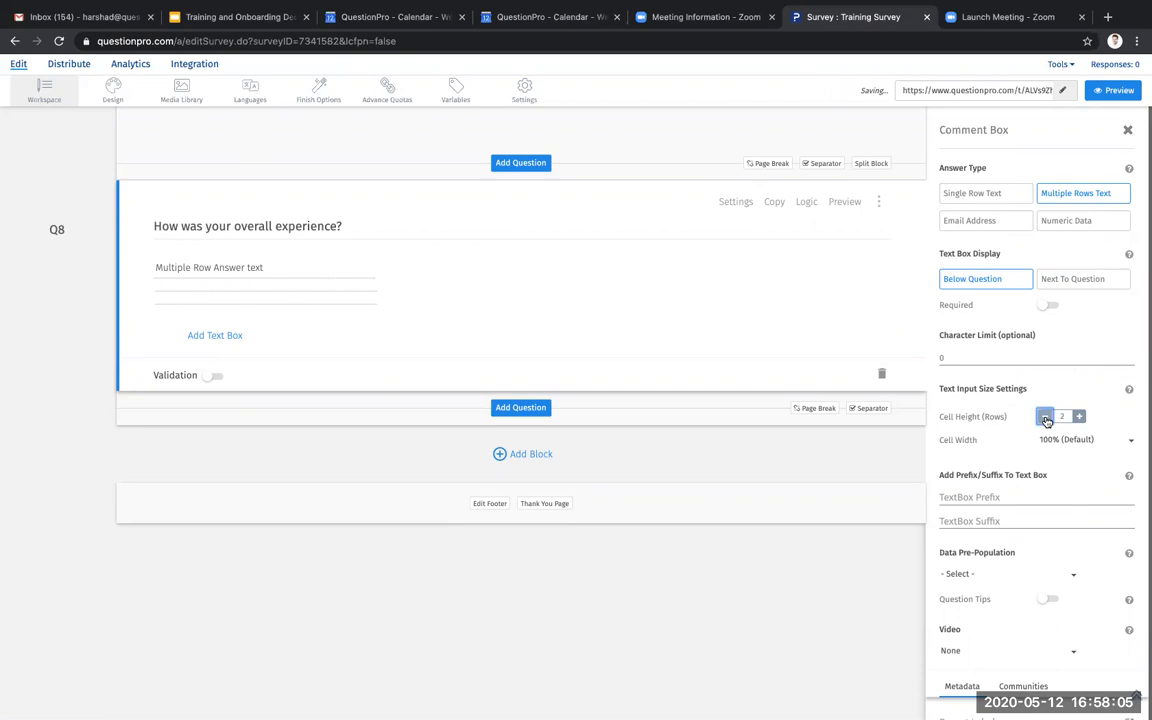
{"action": "left_click", "coordinate": [1058, 441]}
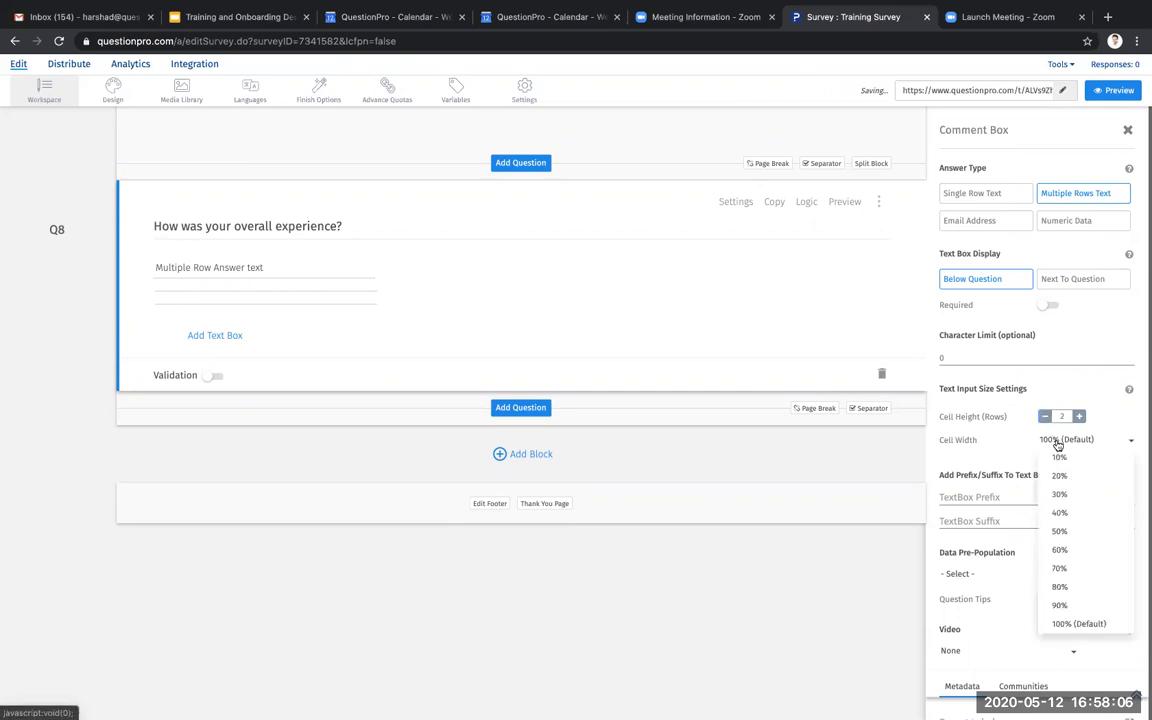
{"action": "left_click", "coordinate": [1060, 550]}
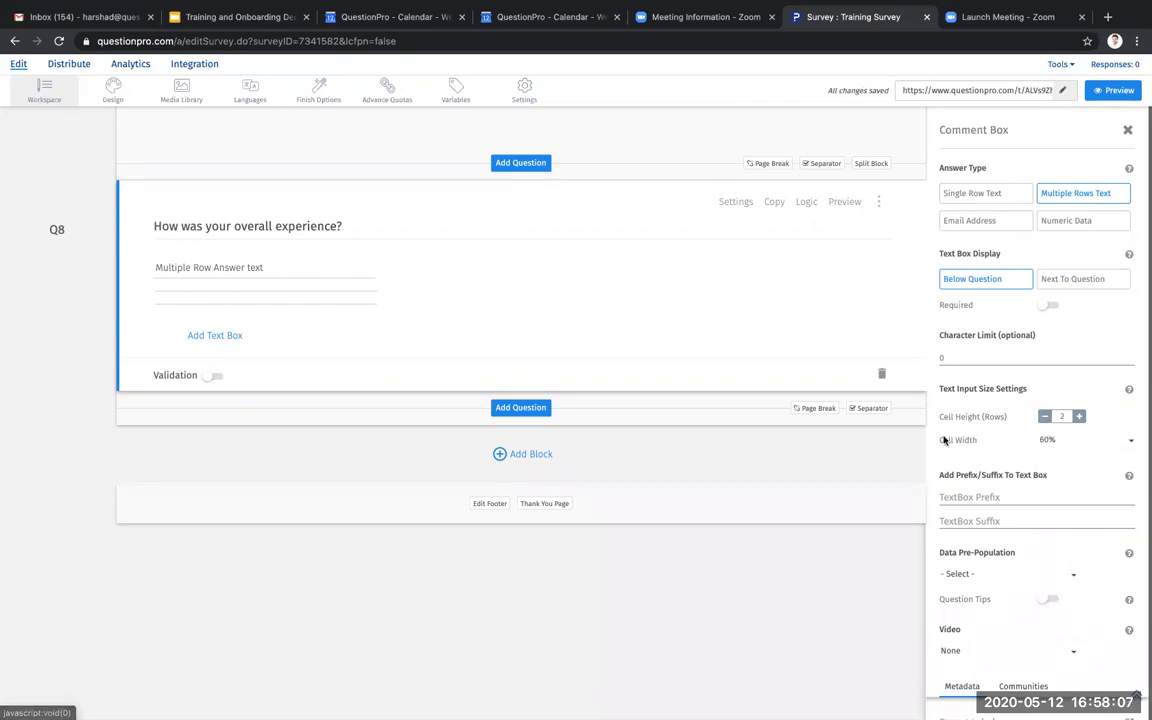
{"action": "left_click", "coordinate": [1128, 131]}
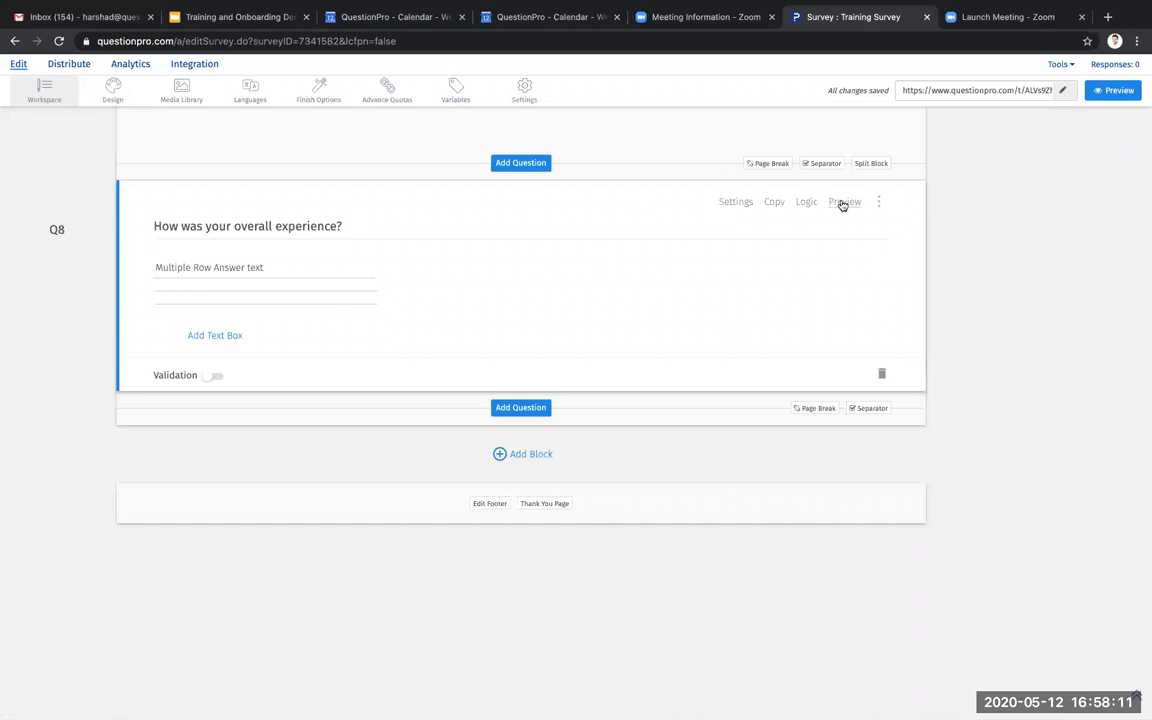
- Add a Contact Information question below the comment question
{"action": "scroll", "coordinate": [808, 232], "scroll_direction": "up", "scroll_amount": 1}
{"action": "scroll", "coordinate": [504, 391], "scroll_direction": "down", "scroll_amount": 1}
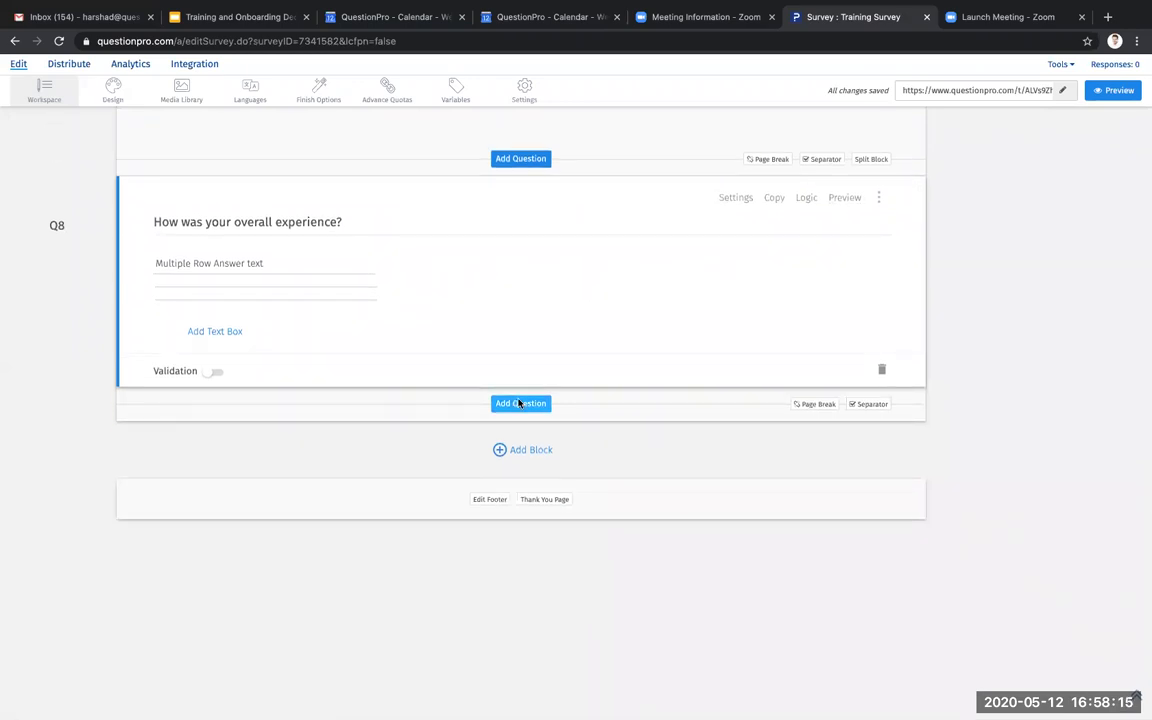
{"action": "left_click", "coordinate": [519, 403]}
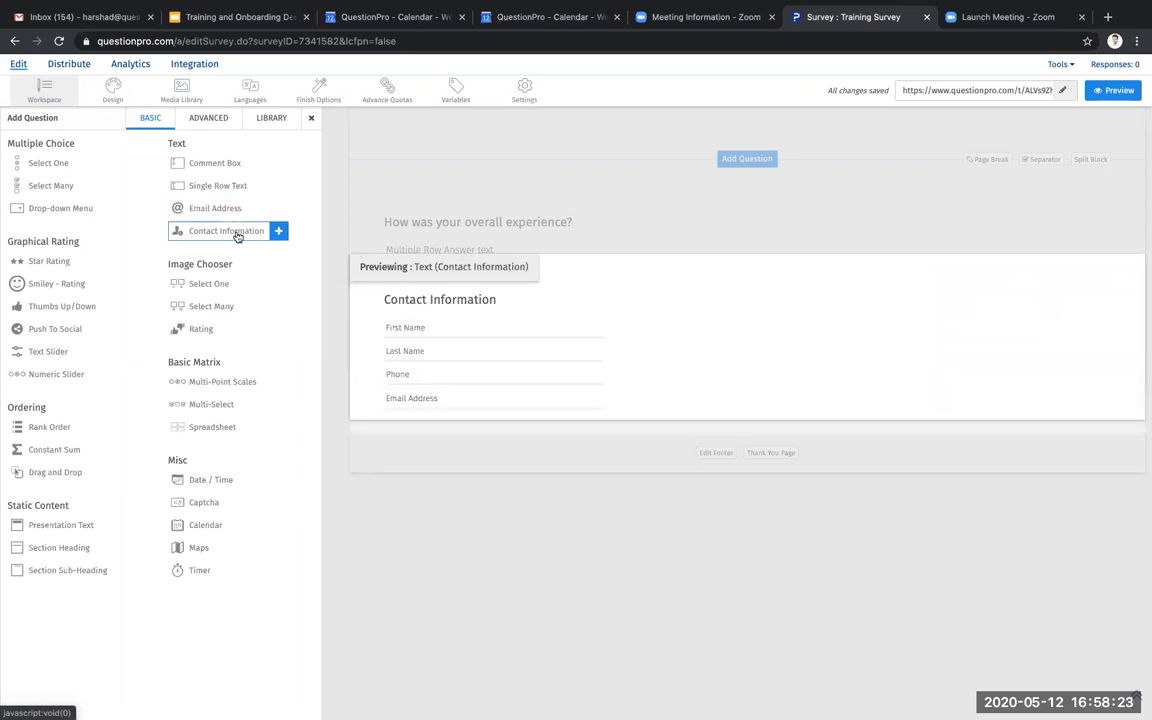
{"action": "left_click", "coordinate": [236, 233]}
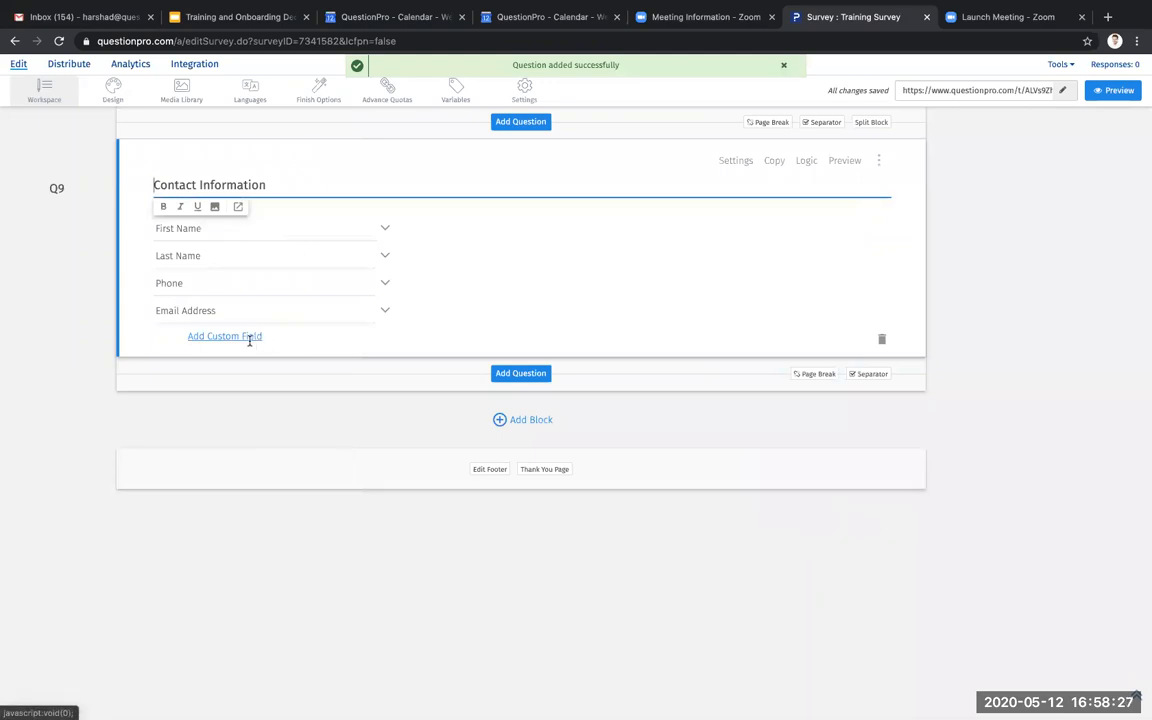
- Add a custom field named "University Name" to the Contact Information question, below Email Address
{"action": "left_click", "coordinate": [249, 337]}
{"action": "key", "text": "BackSpace"}
{"action": "key", "text": "BackSpace"}
{"action": "key", "text": "BackSpace"}
{"action": "key", "text": "BackSpace"}
{"action": "key", "text": "BackSpace"}
{"action": "key", "text": "BackSpace"}
{"action": "key", "text": "BackSpace"}
{"action": "key", "text": "BackSpace"}
{"action": "key", "text": "BackSpace"}
{"action": "key", "text": "BackSpace"}
{"action": "key", "text": "BackSpace"}
{"action": "key", "text": "BackSpace"}
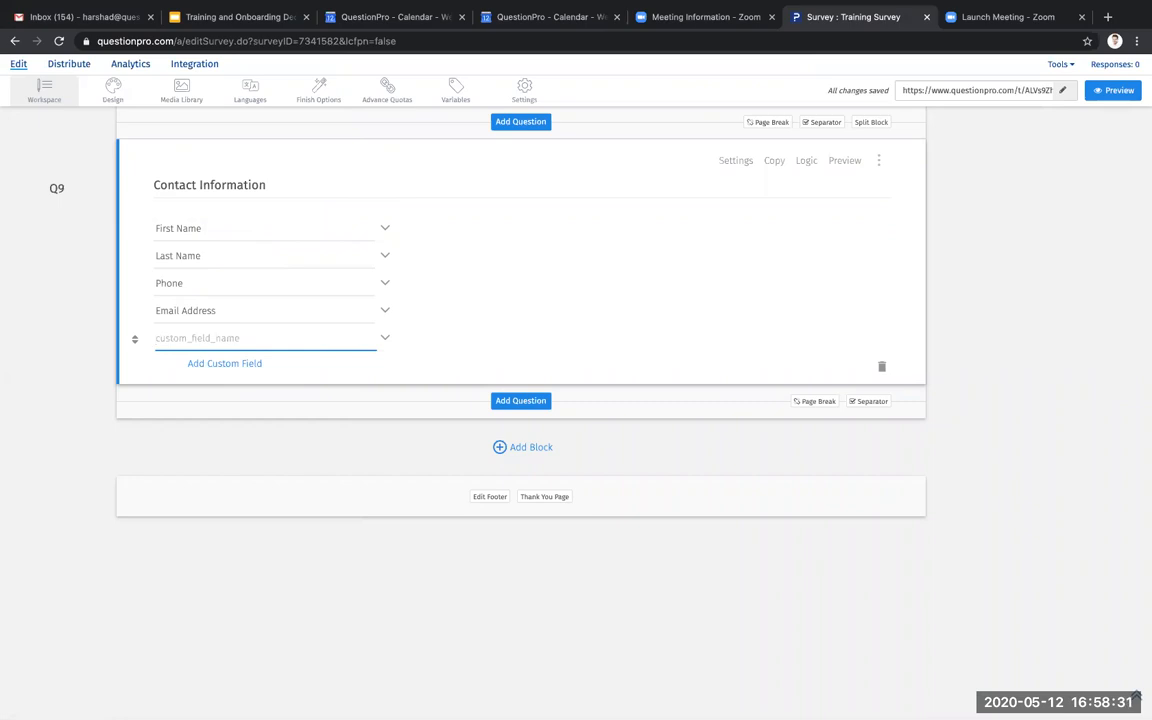
{"action": "type", "text": "University"}
{"action": "type", "text": "Name"}
{"action": "left_click", "coordinate": [406, 472]}
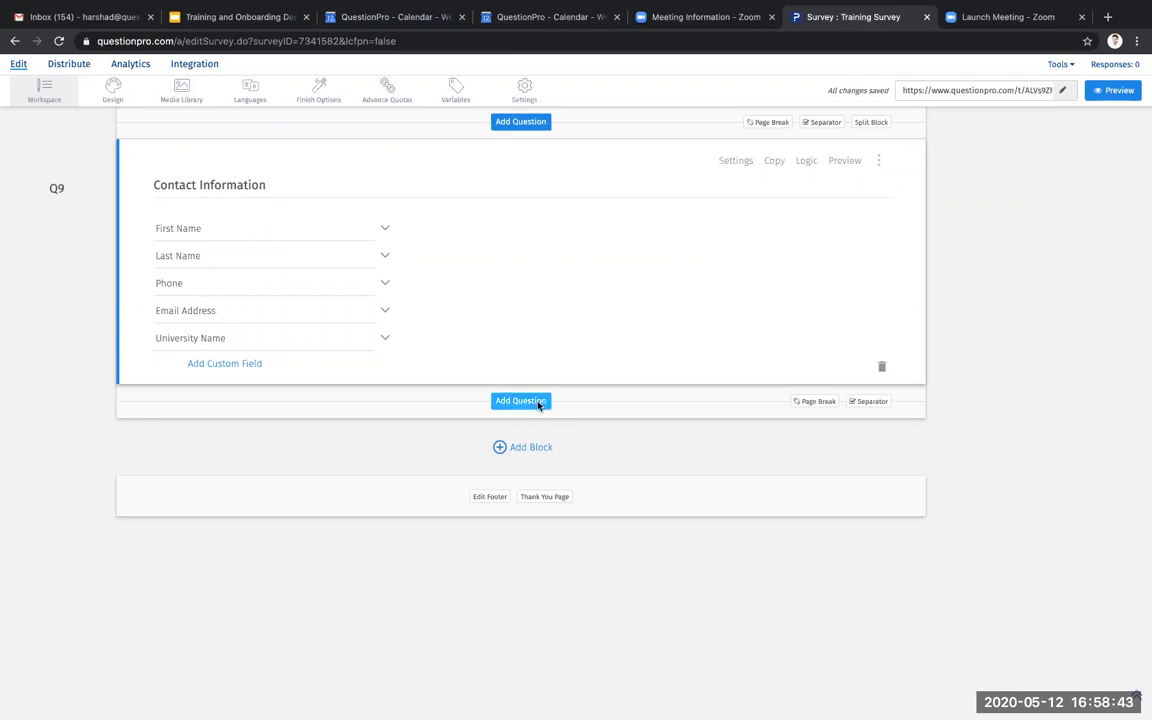
- Preview the Contact Information question, check each of its entry fields, and close the preview
{"action": "left_click", "coordinate": [844, 160]}
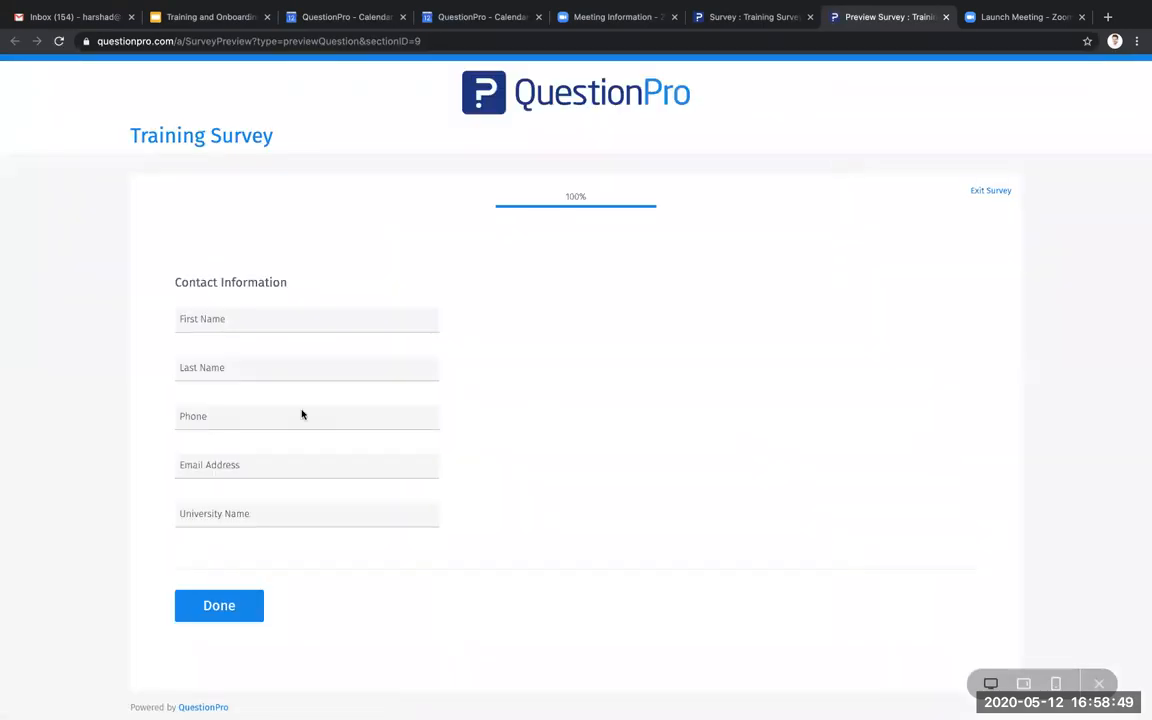
{"action": "left_click", "coordinate": [340, 320]}
{"action": "left_click", "coordinate": [320, 366]}
{"action": "left_click", "coordinate": [310, 415]}
{"action": "left_click", "coordinate": [303, 463]}
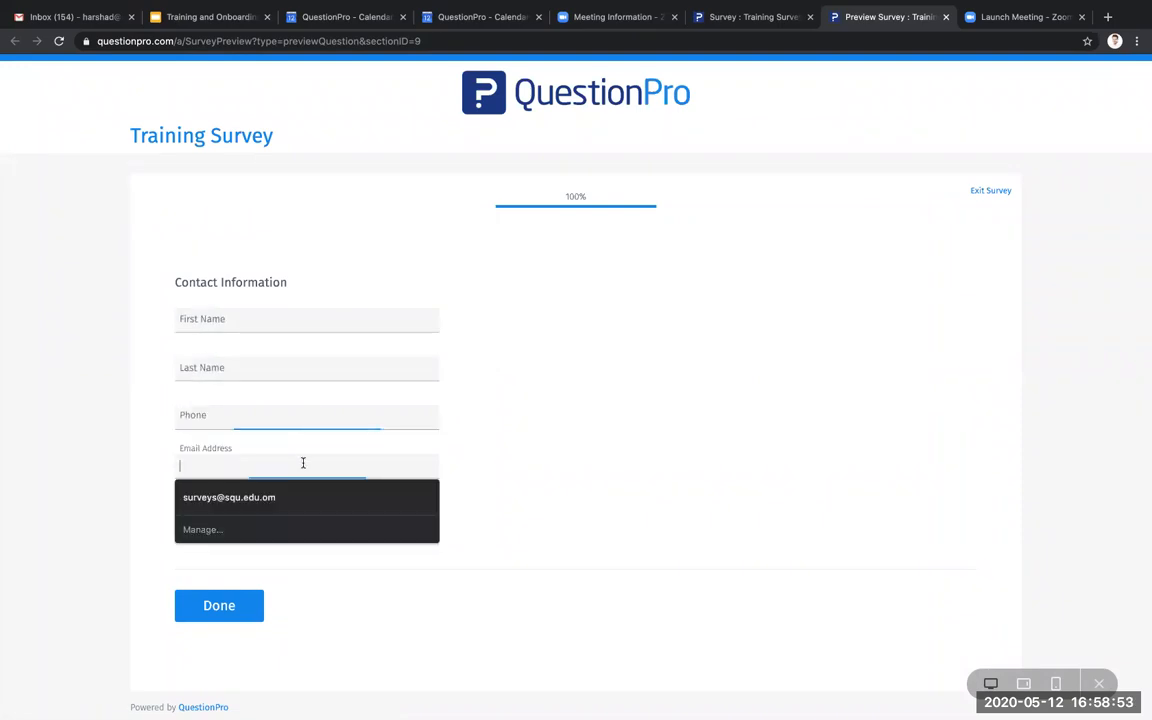
{"action": "left_click", "coordinate": [422, 477]}
{"action": "left_click", "coordinate": [388, 512]}
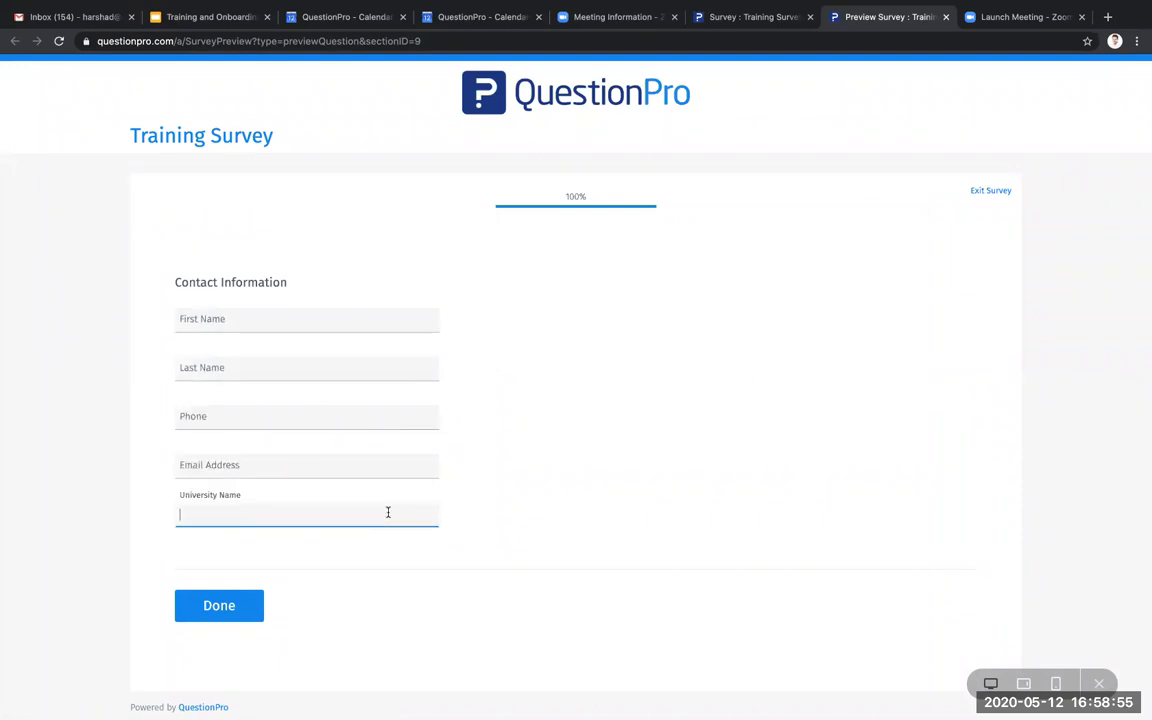
{"action": "left_click", "coordinate": [633, 470]}
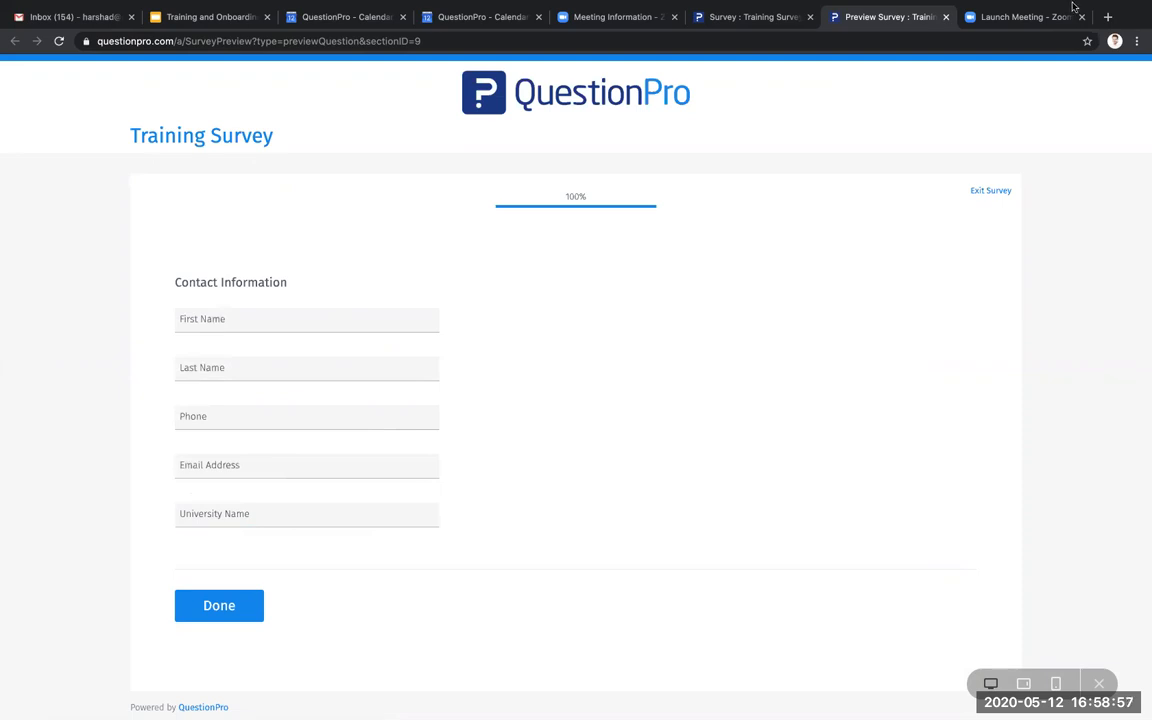
{"action": "left_click", "coordinate": [945, 17]}
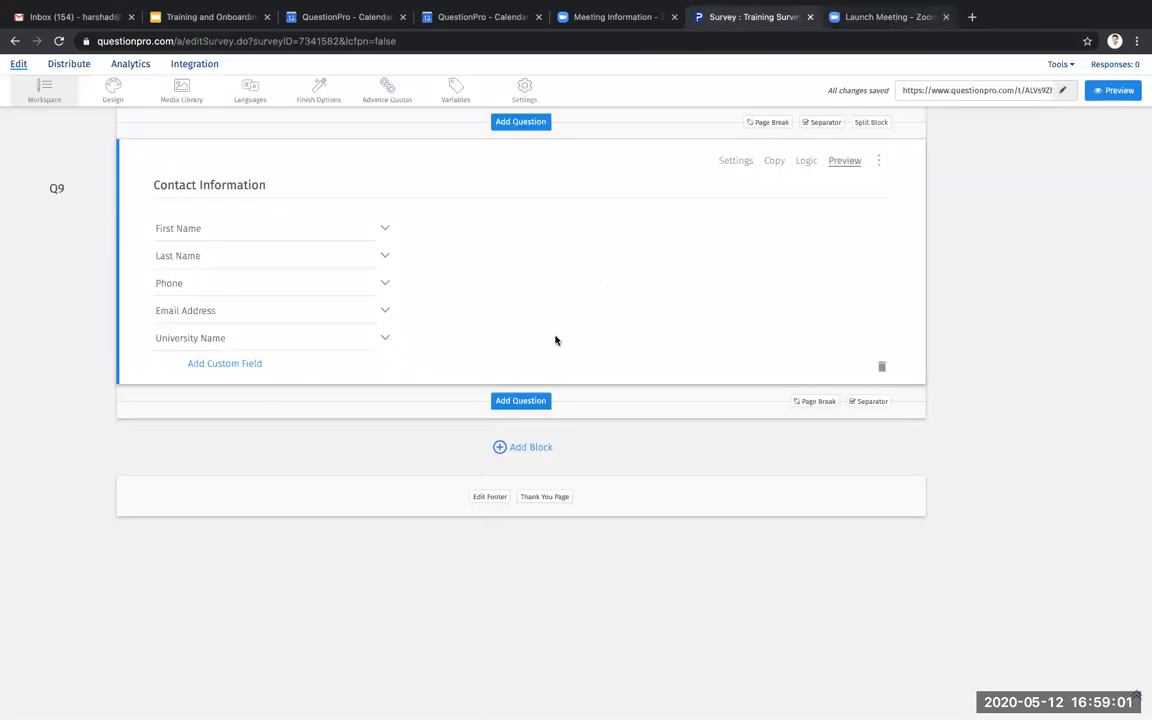
- Add an Image Chooser (Select One) question below Contact Information with the text "Which is your preferred Online Shopping Destination?"
{"action": "left_click", "coordinate": [520, 401]}
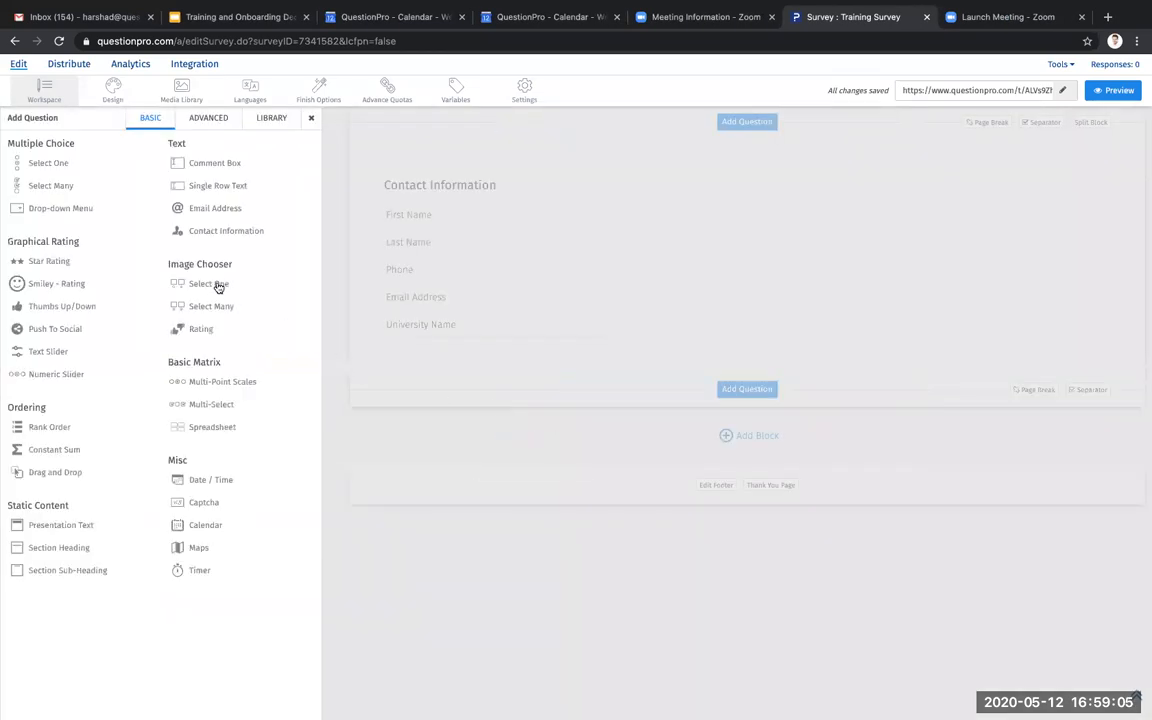
{"action": "mouse_move", "coordinate": [218, 285]}
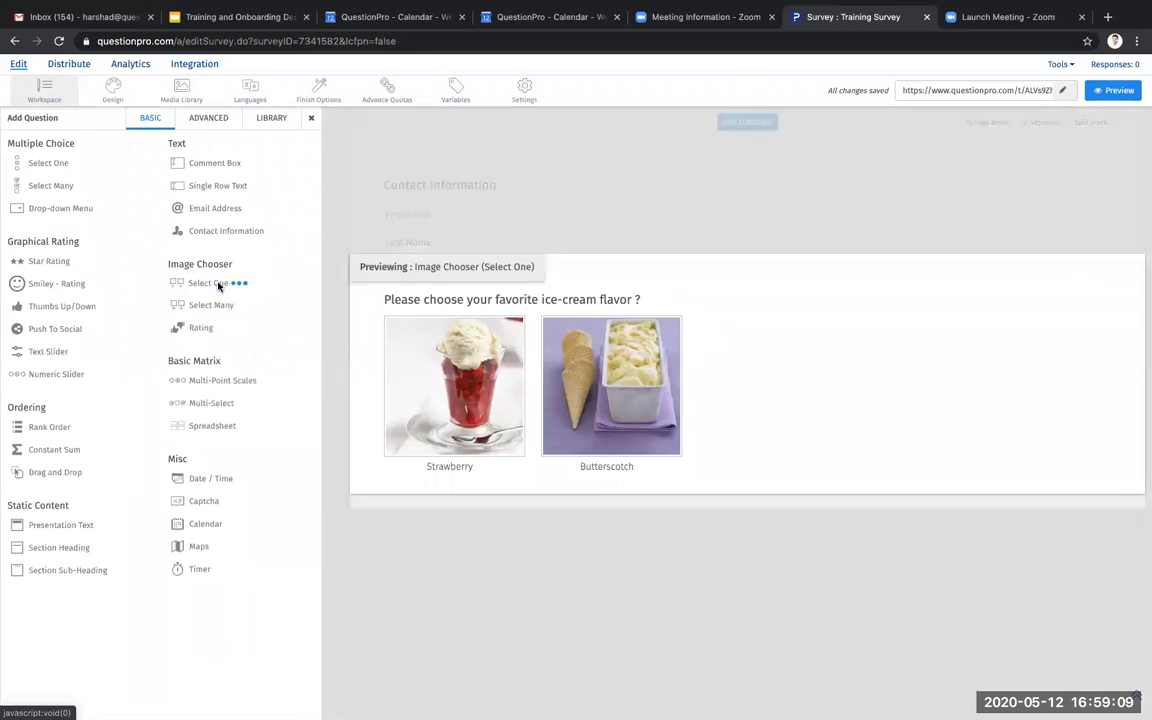
{"action": "left_click", "coordinate": [218, 285]}
{"action": "key", "text": "super+a"}
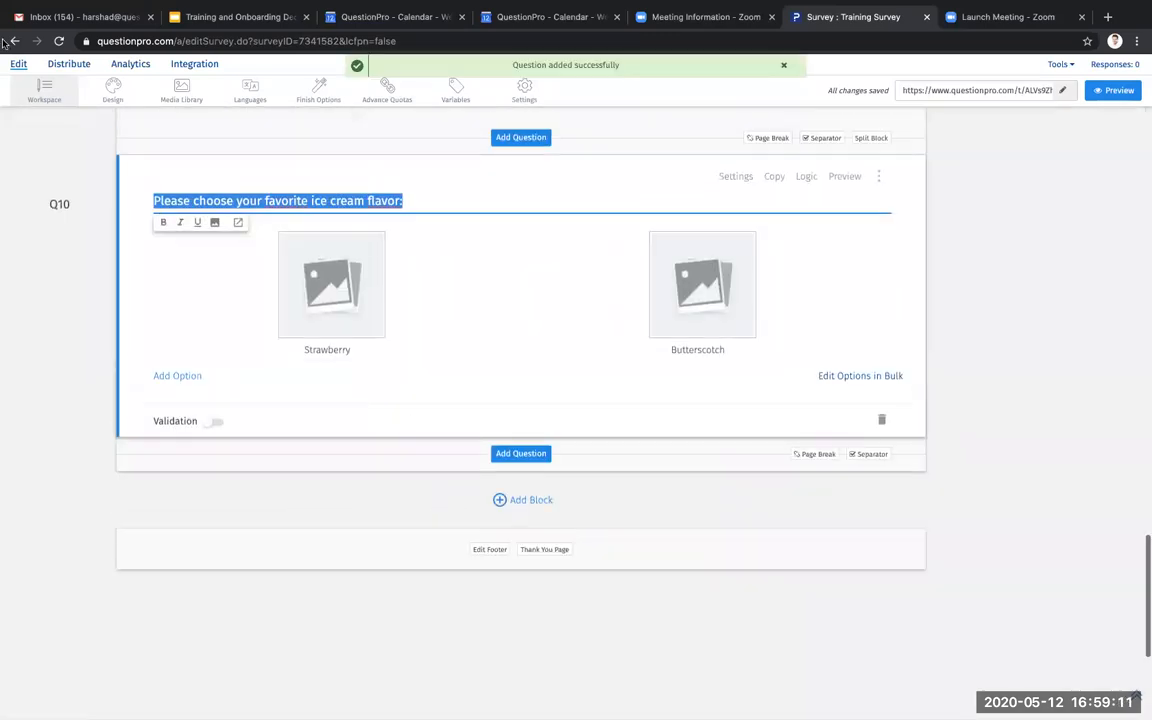
{"action": "key", "text": "BackSpace"}
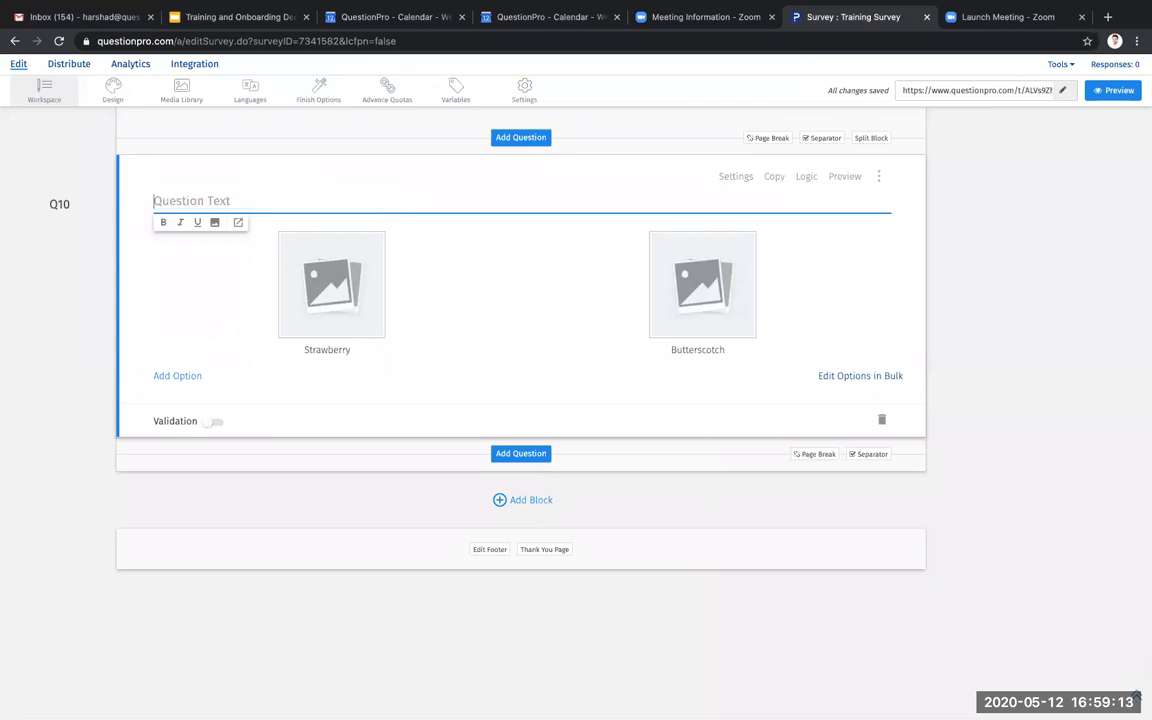
{"action": "type", "text": "Which is your preferred Online Shopping Des"}
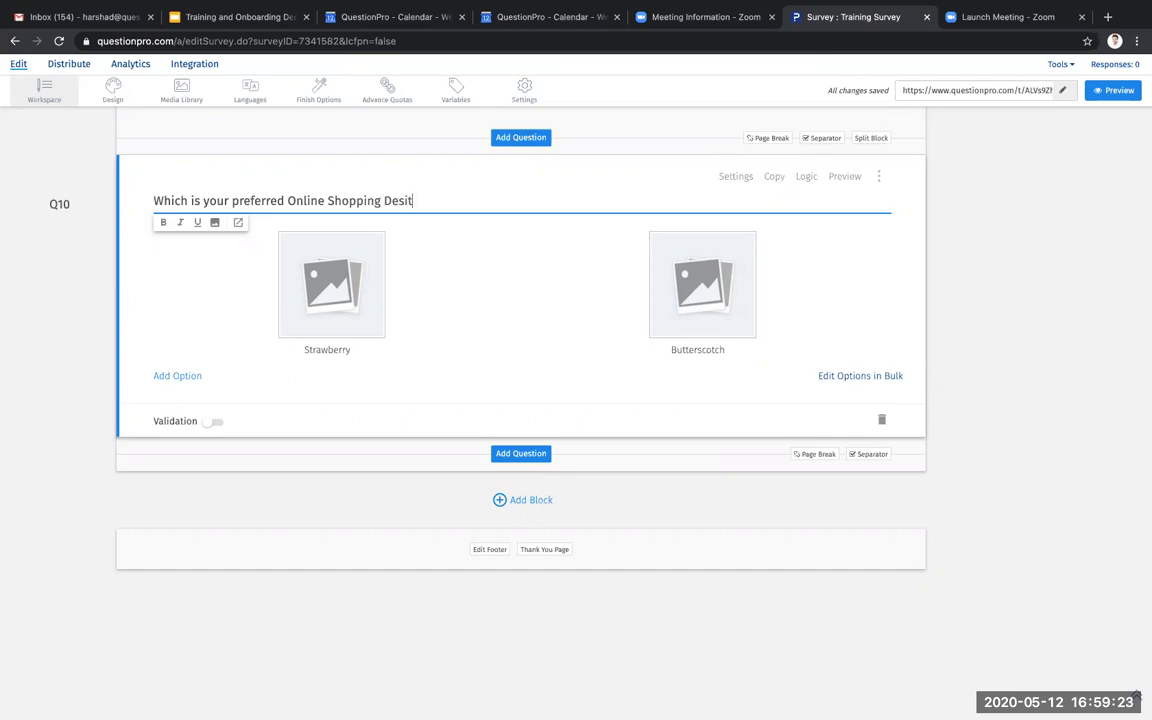
{"action": "type", "text": "tination"}
- Label the two image options of the online shopping question "Amazon" and "Ebay"
{"action": "left_click", "coordinate": [373, 365]}
{"action": "left_click", "coordinate": [372, 354]}
{"action": "key", "text": "ctrl+a"}
{"action": "type", "text": "AMamz"}
{"action": "key", "text": "BackSpace"}
{"action": "key", "text": "BackSpace"}
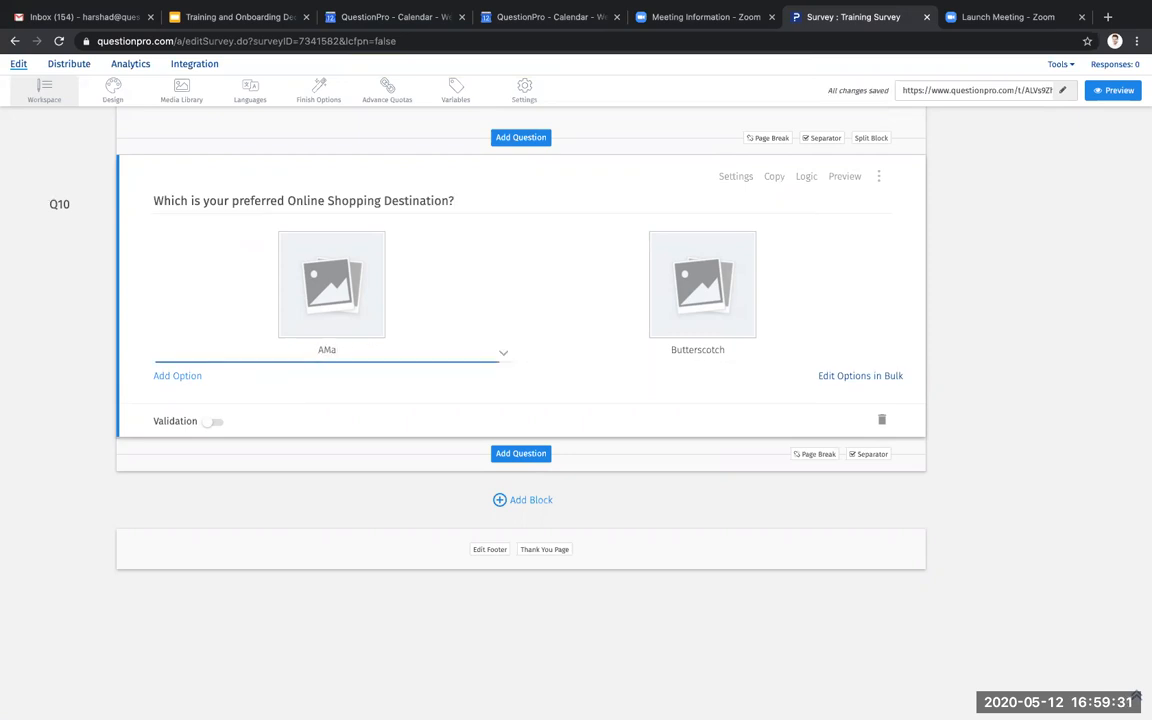
{"action": "type", "text": "mazon"}
{"action": "left_click", "coordinate": [724, 349]}
{"action": "key", "text": "ctrl+a"}
{"action": "type", "text": "EBay"}
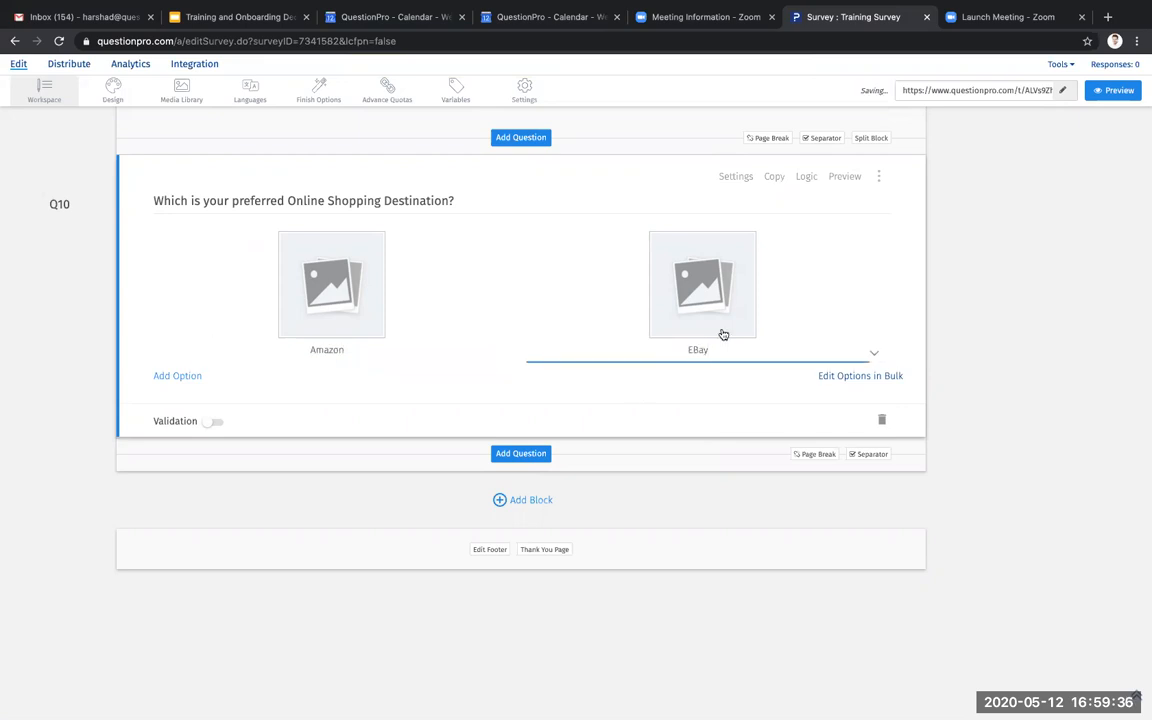
{"action": "key", "text": "BackSpace"}
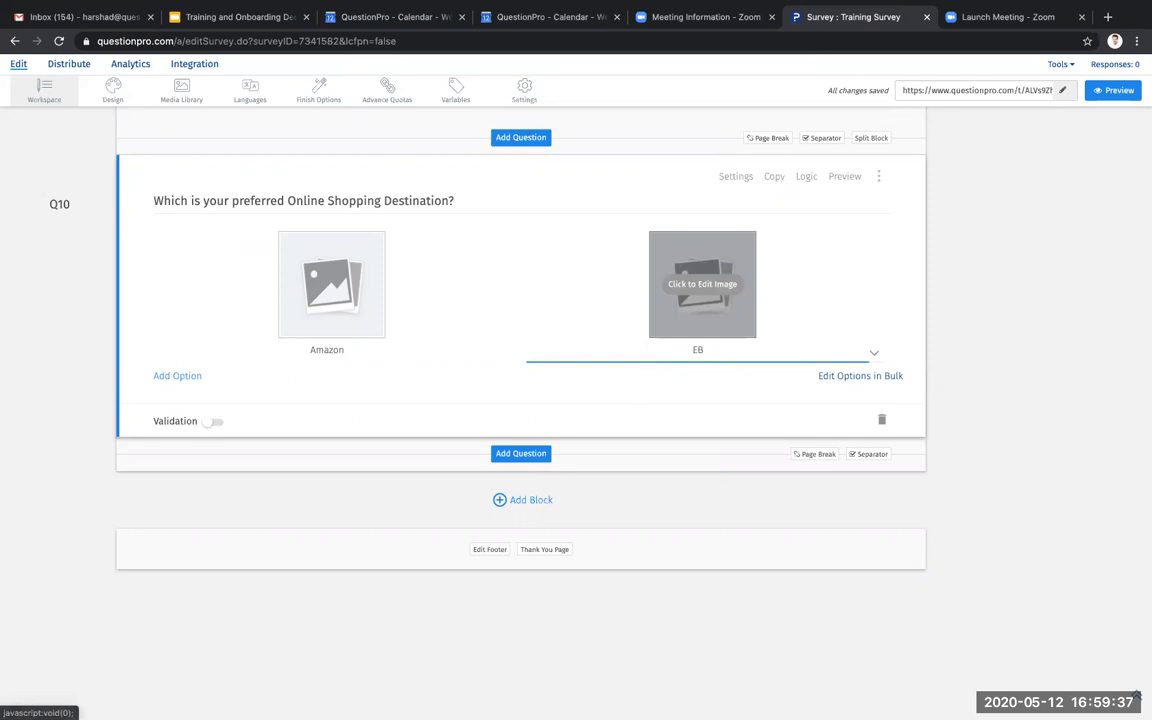
{"action": "type", "text": "bay"}
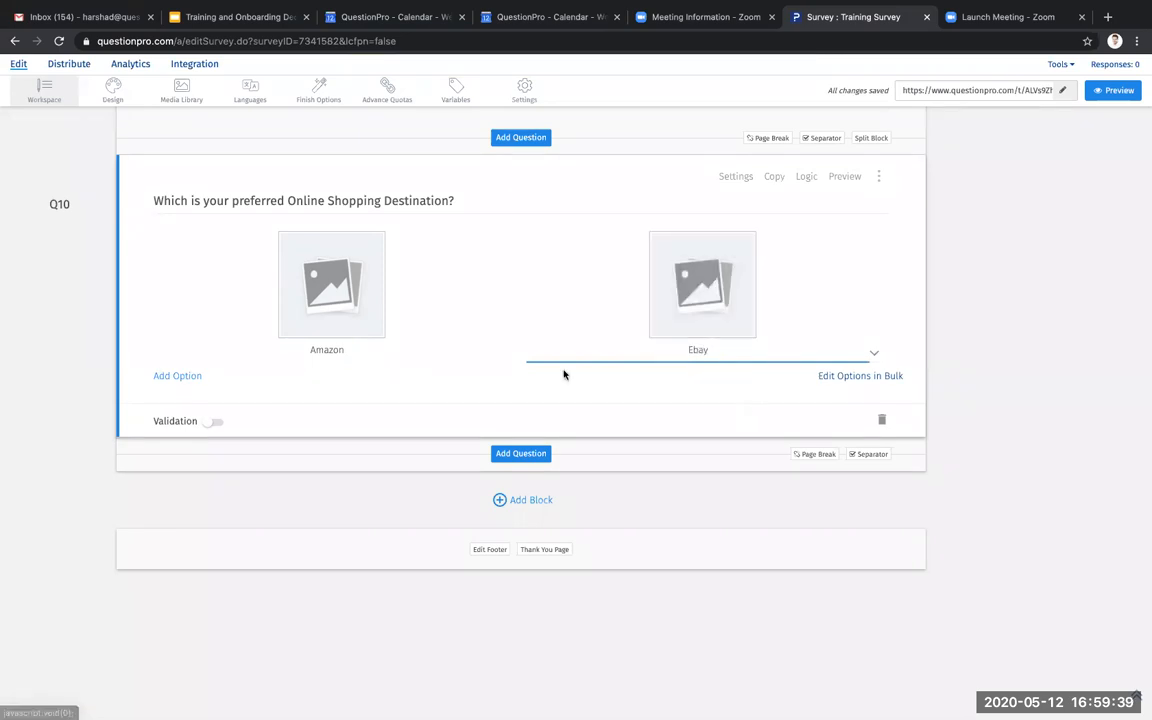
- Search the image library for "amazo" and assign the amazon_logo_500500 picture to the Amazon option
{"action": "left_click", "coordinate": [323, 276]}
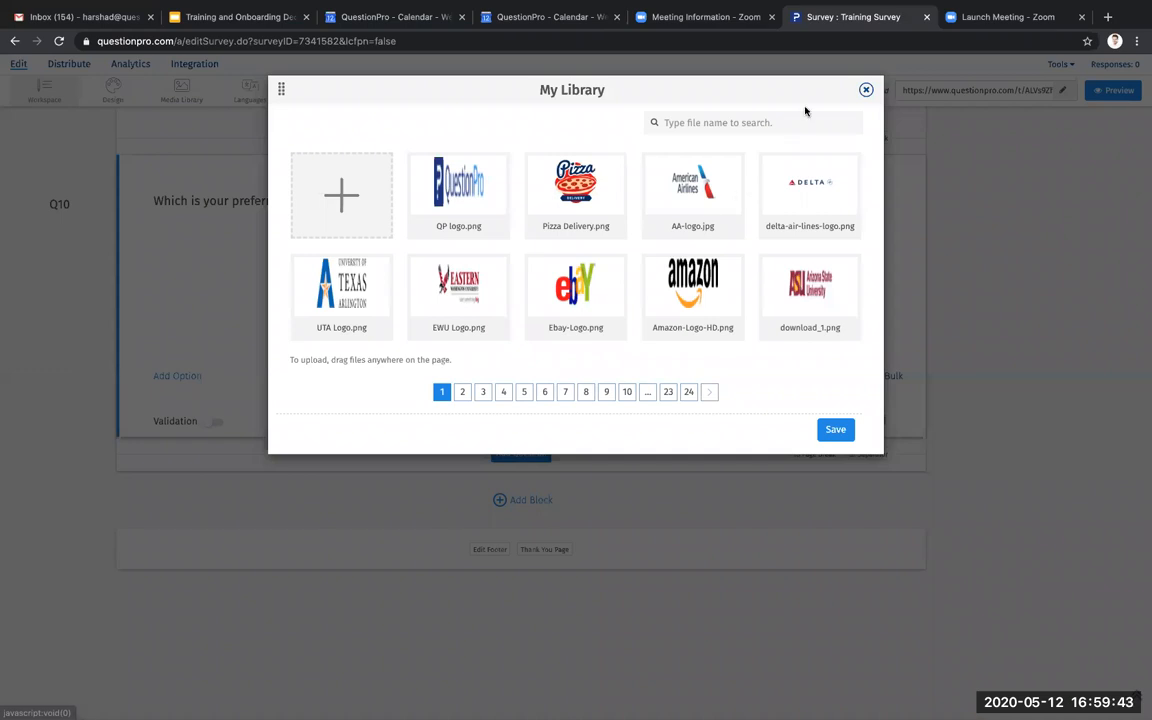
{"action": "type", "text": "amazo"}
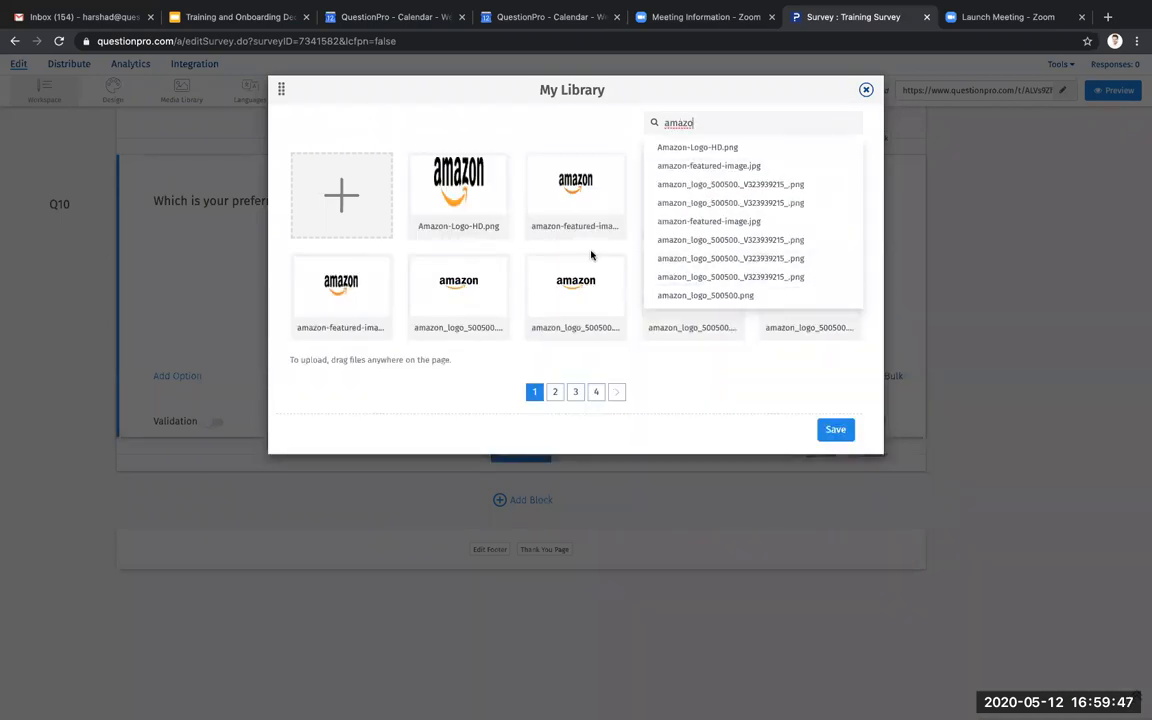
{"action": "left_click", "coordinate": [443, 289]}
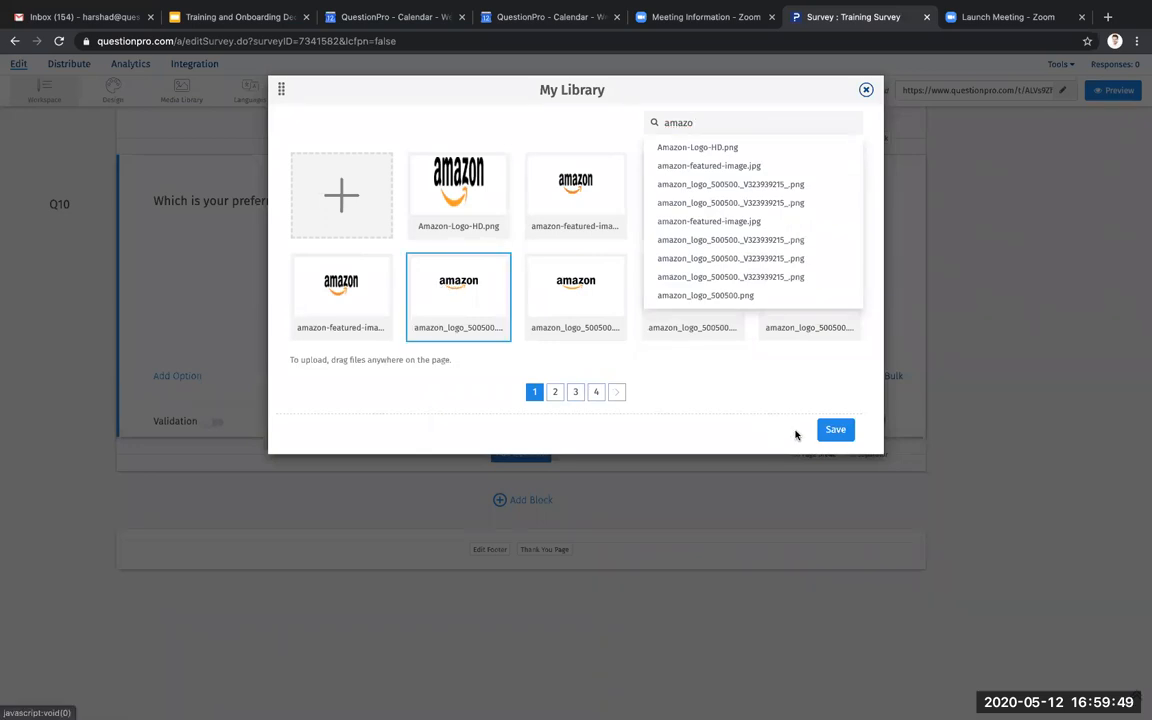
{"action": "left_click", "coordinate": [833, 429]}
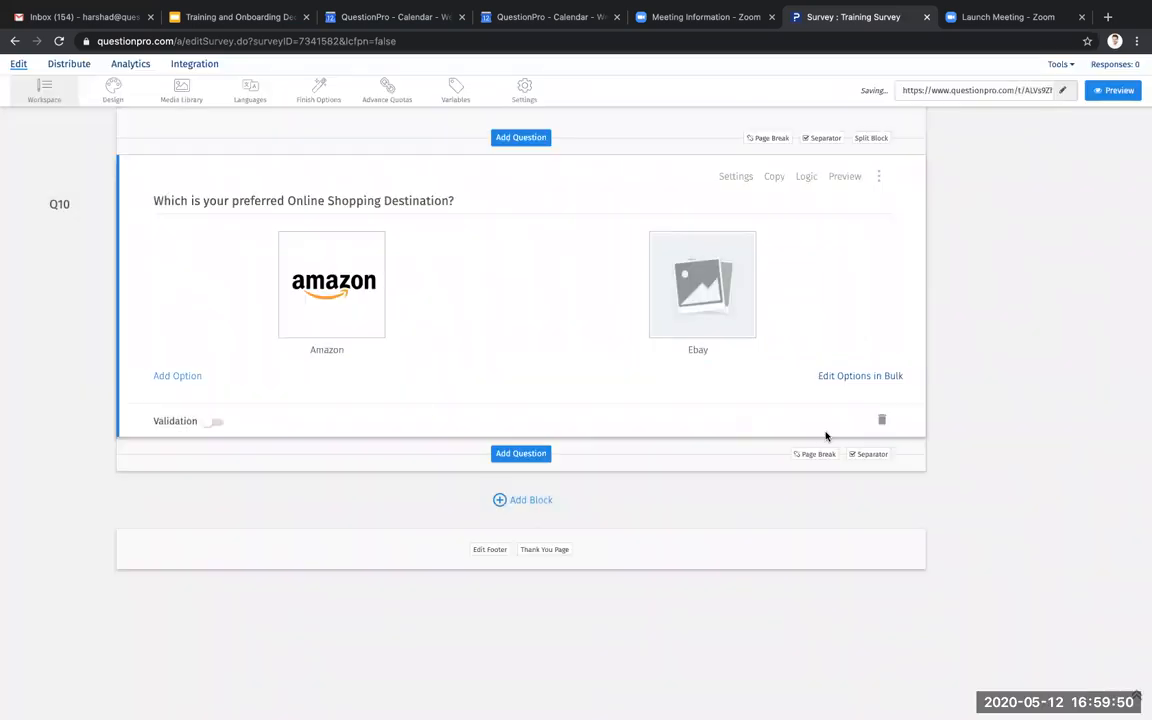
- Search the image library for "Ebay" and assign the second ebay-inventory-management-post.jpg picture to the Ebay option
{"action": "left_click", "coordinate": [713, 285]}
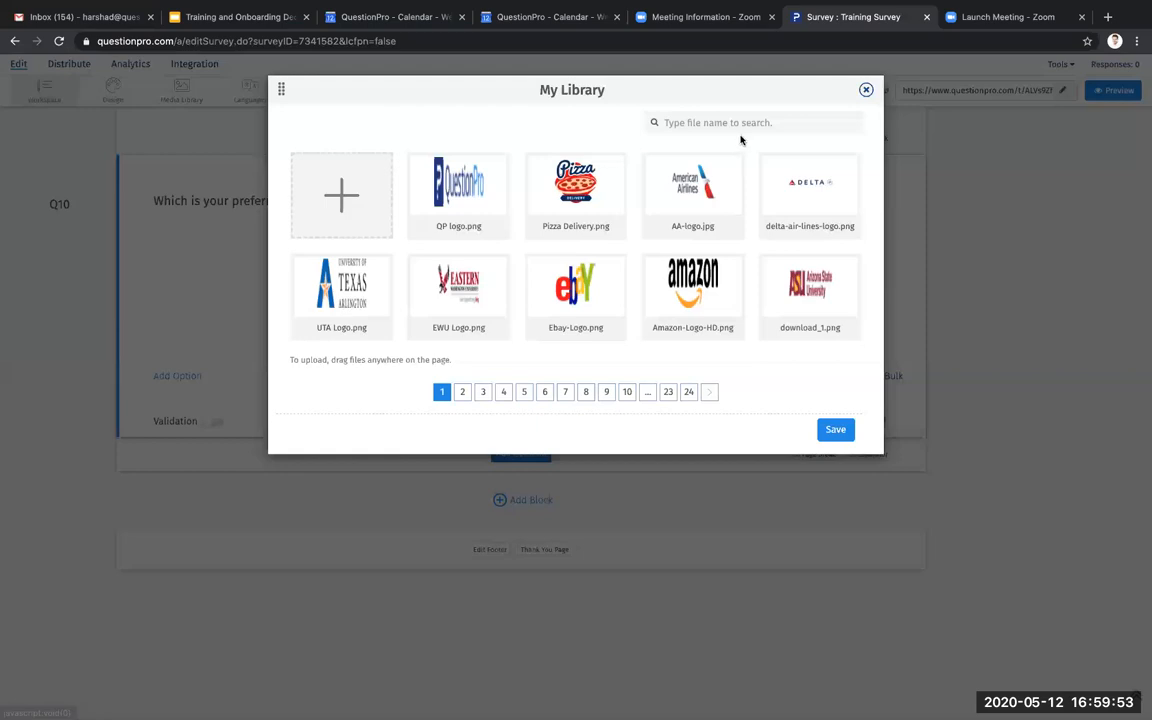
{"action": "type", "text": "Ebay"}
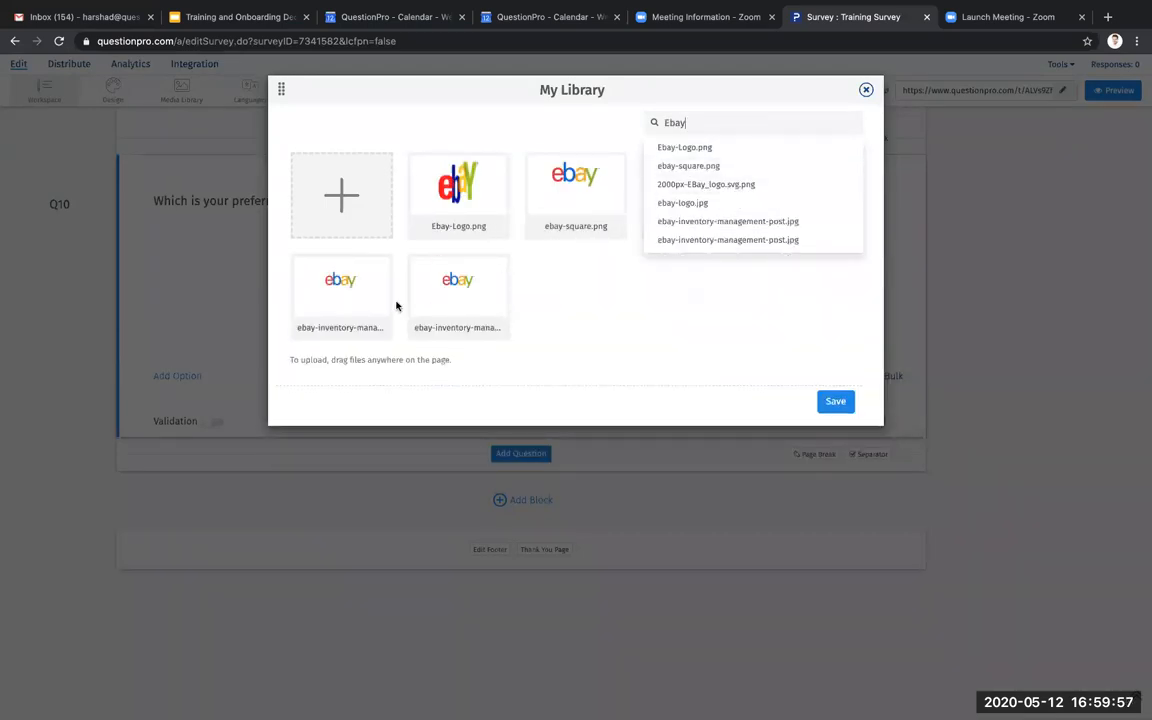
{"action": "left_click", "coordinate": [463, 296]}
{"action": "left_click", "coordinate": [832, 401]}
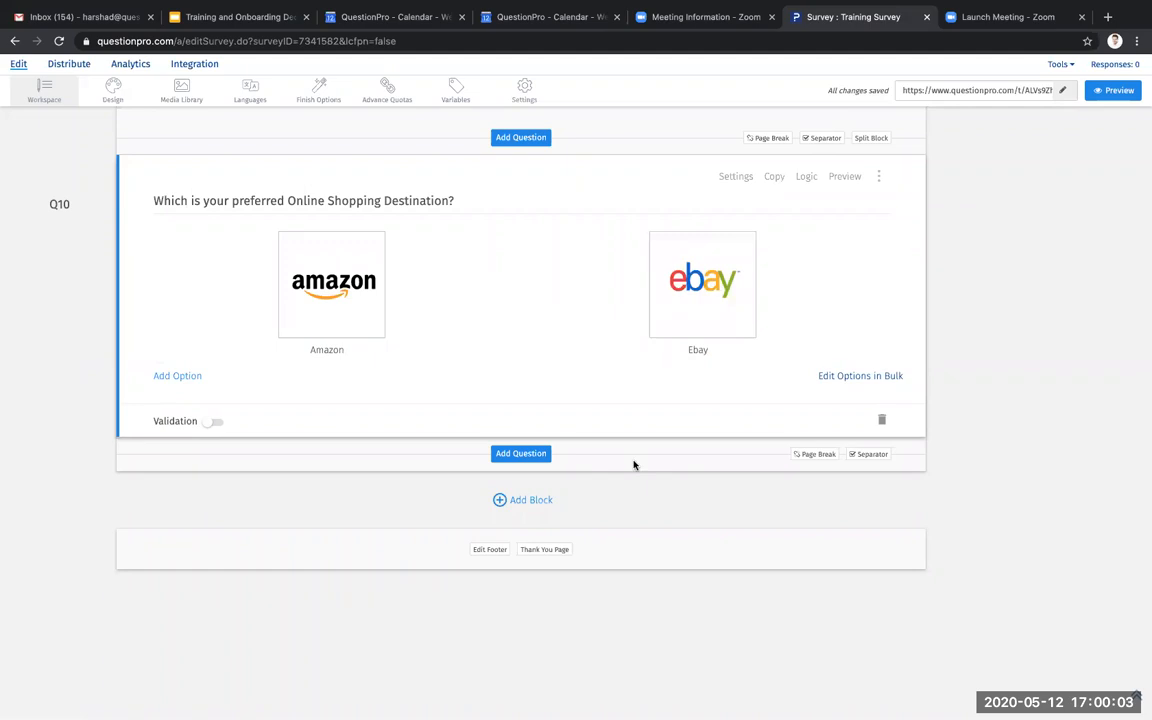
- Add a Multi-Point Scales matrix question below the image question with the text "Tell us about your experience with Amazon:-"
{"action": "left_click", "coordinate": [539, 461]}
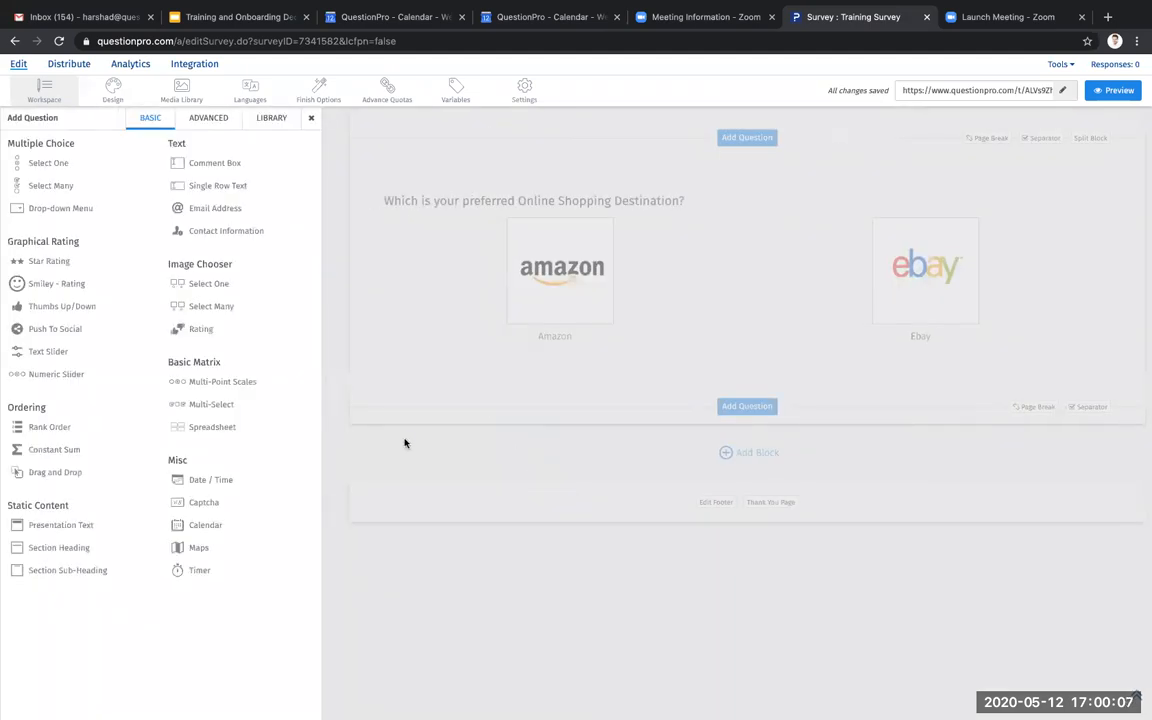
{"action": "mouse_move", "coordinate": [261, 385]}
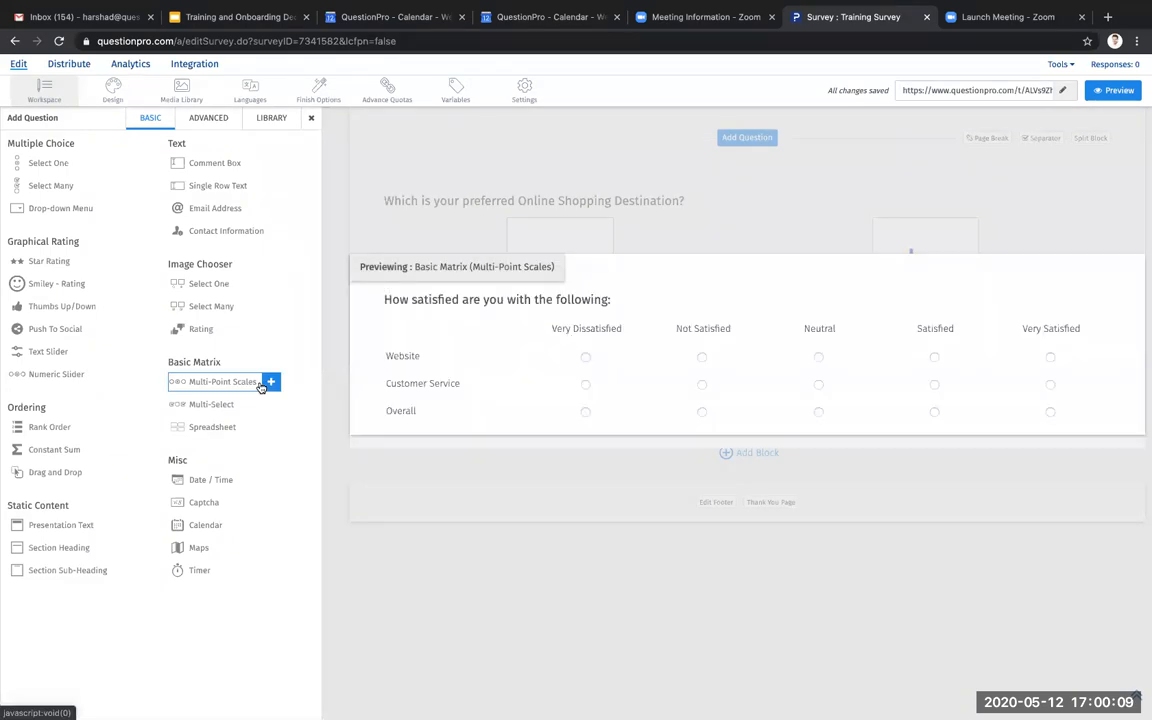
{"action": "left_click", "coordinate": [261, 385]}
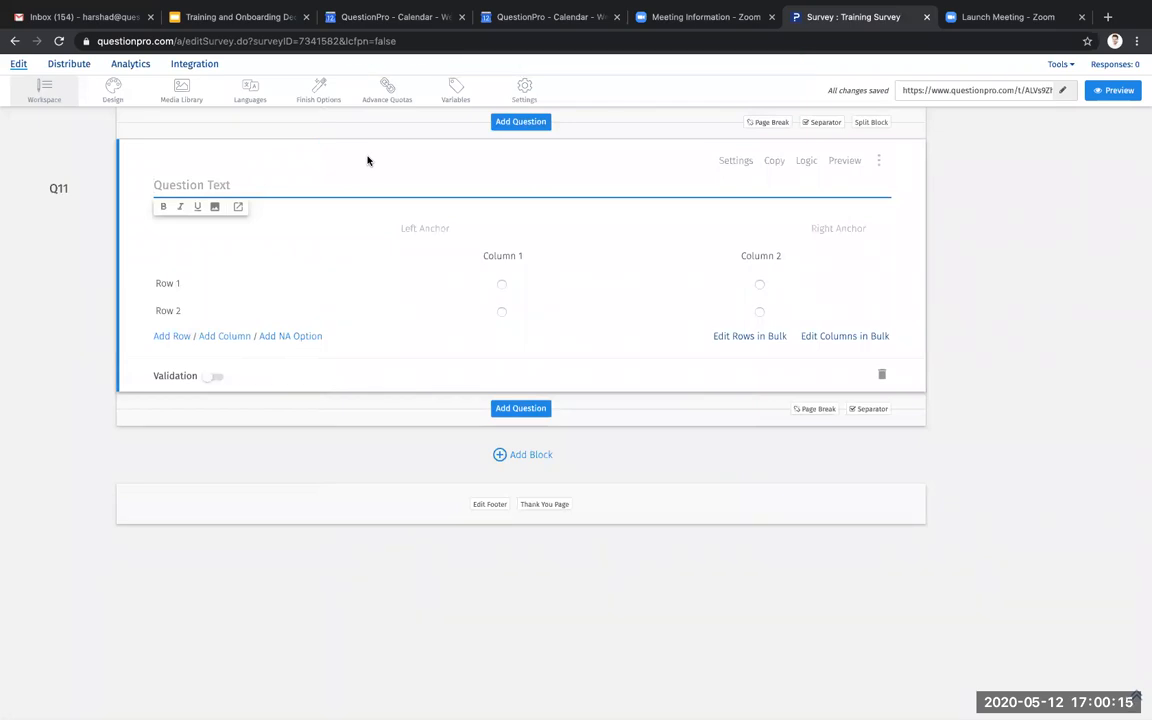
{"action": "type", "text": "Tell us about your experience wi"}
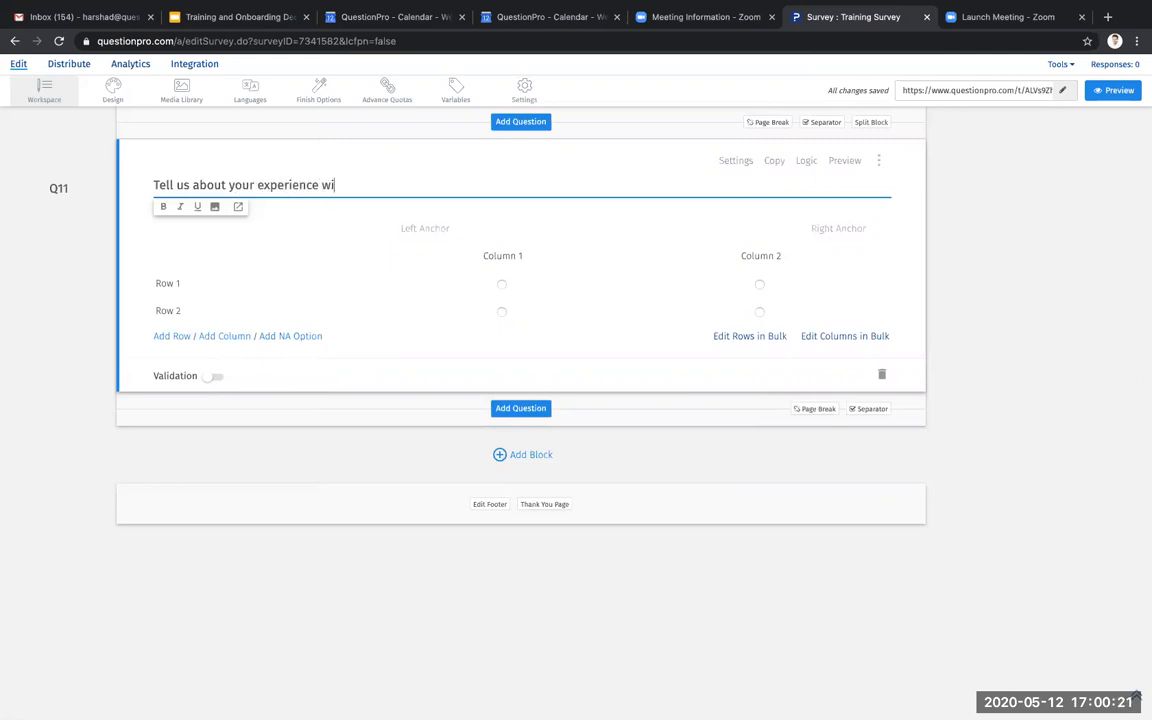
{"action": "type", "text": "th Amazon:-"}
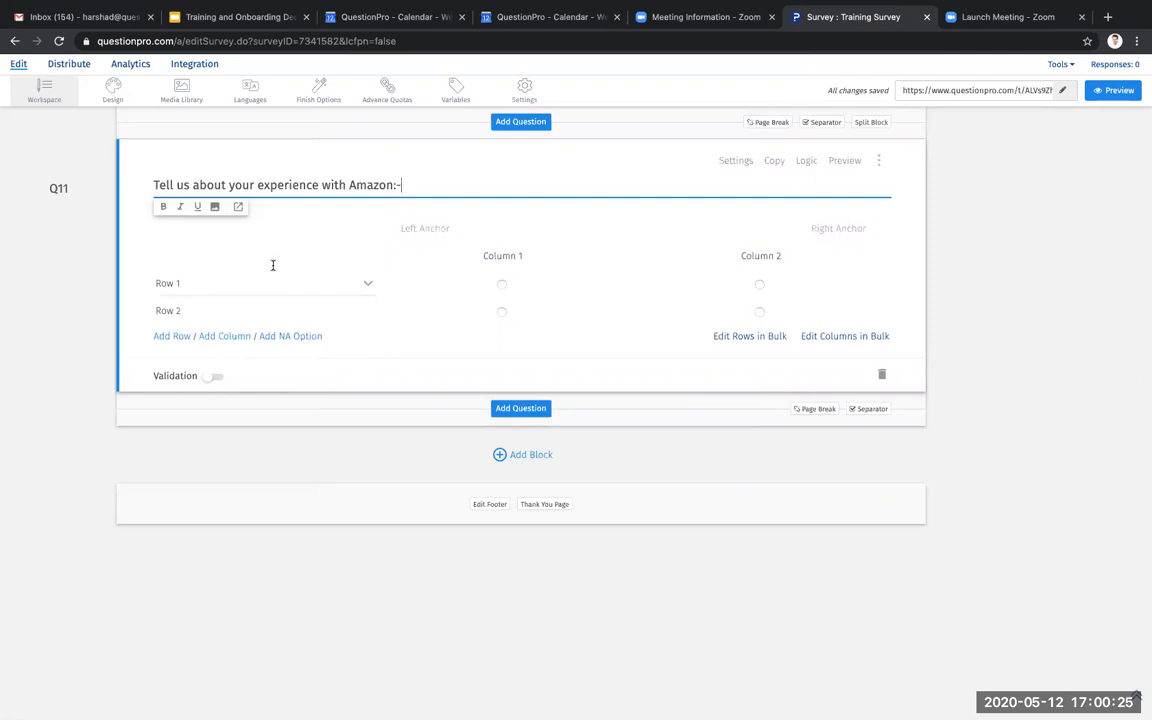
- Fill the matrix with four rows: "Website", "Product Delivery", "Billing" and "Return Policy"
{"action": "left_click", "coordinate": [272, 266]}
{"action": "key", "text": "BackSpace"}
{"action": "type", "text": "Website"}
{"action": "left_click", "coordinate": [267, 309]}
{"action": "key", "text": "BackSpace"}
{"action": "type", "text": "Product Delivery"}
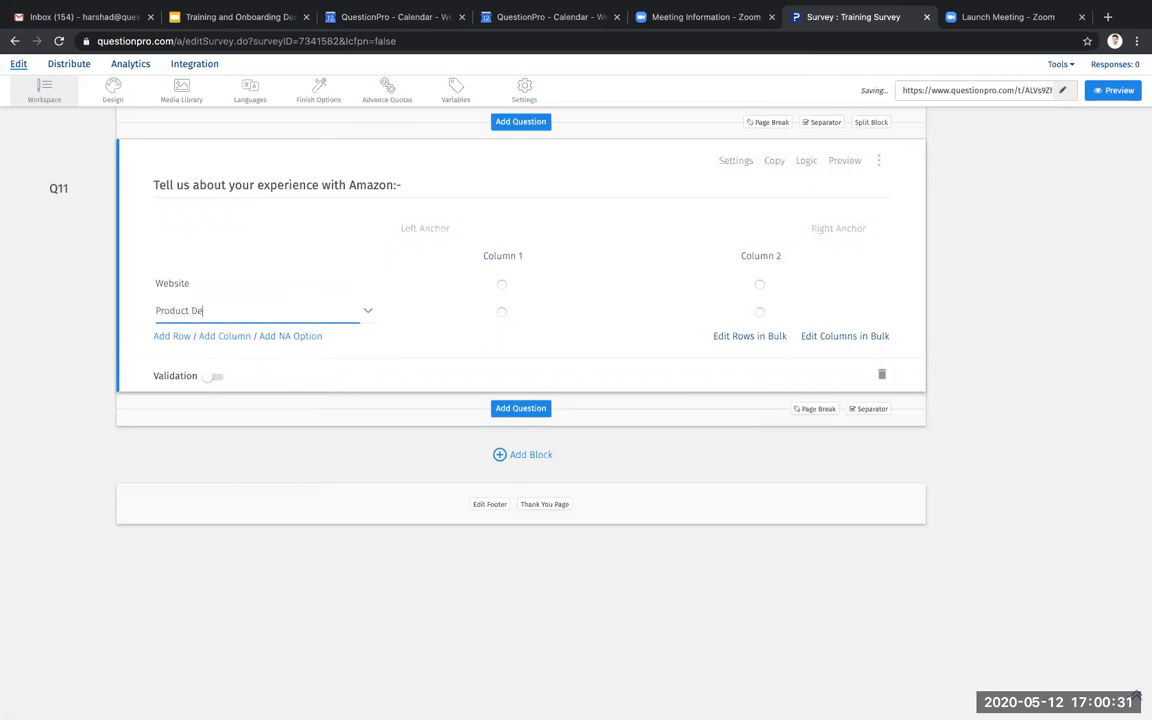
{"action": "left_click", "coordinate": [171, 336]}
{"action": "type", "text": "Billing"}
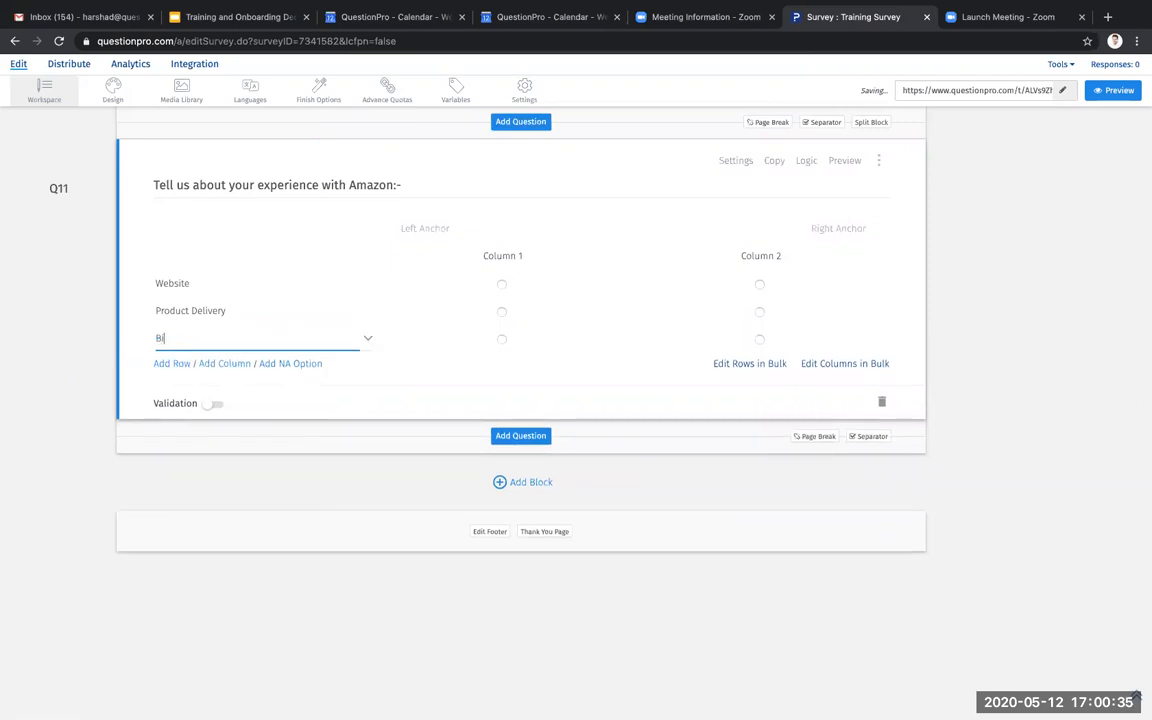
{"action": "left_click", "coordinate": [186, 362]}
{"action": "type", "text": "Return Pol"}
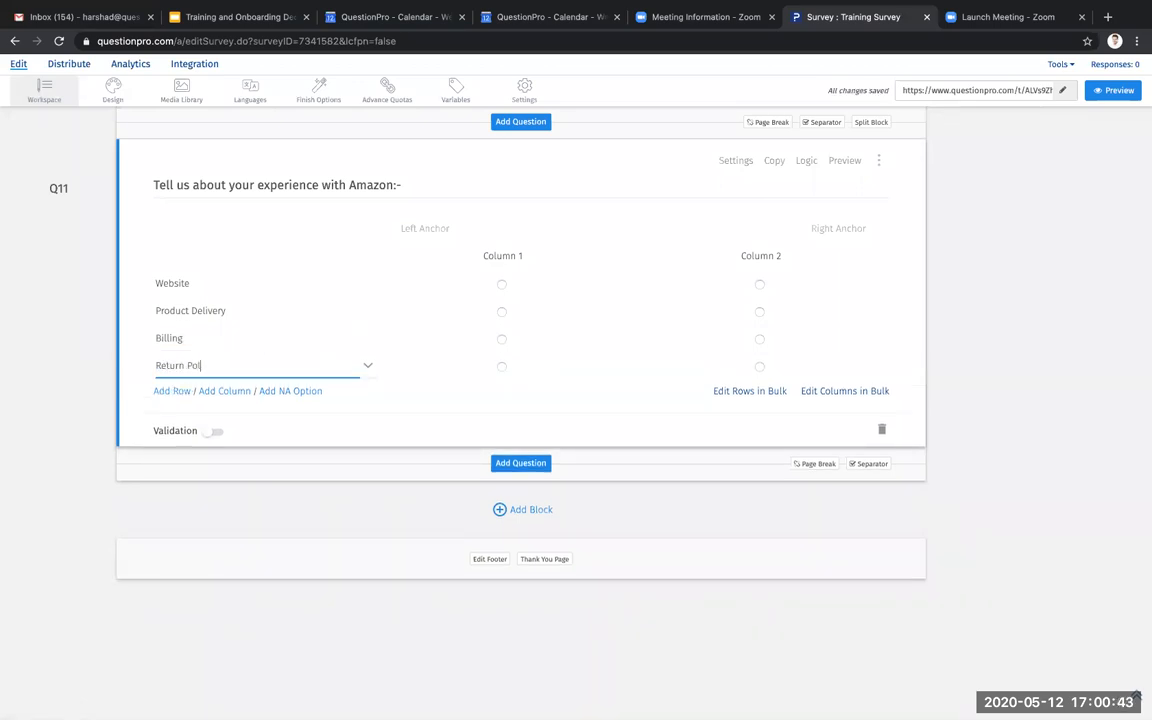
{"action": "type", "text": "icy"}
{"action": "left_click", "coordinate": [475, 343]}
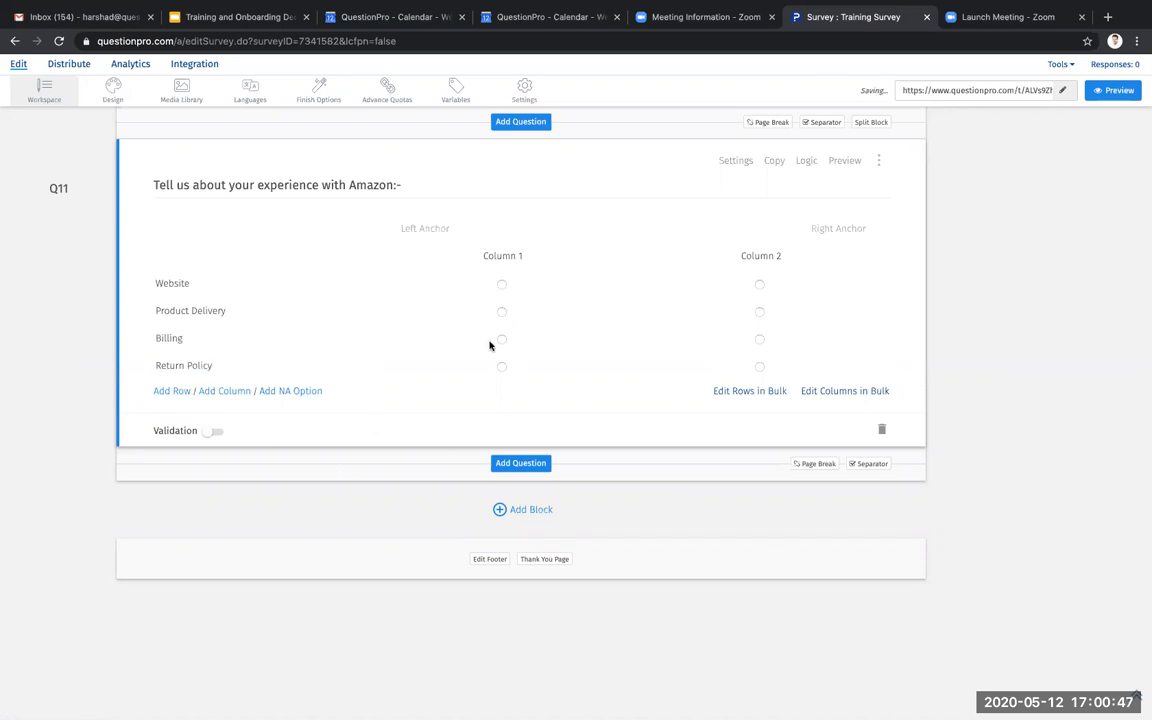
- Replace the matrix columns in bulk with the Poor - Excellent rating scale from the scale library and save
{"action": "left_click", "coordinate": [820, 392]}
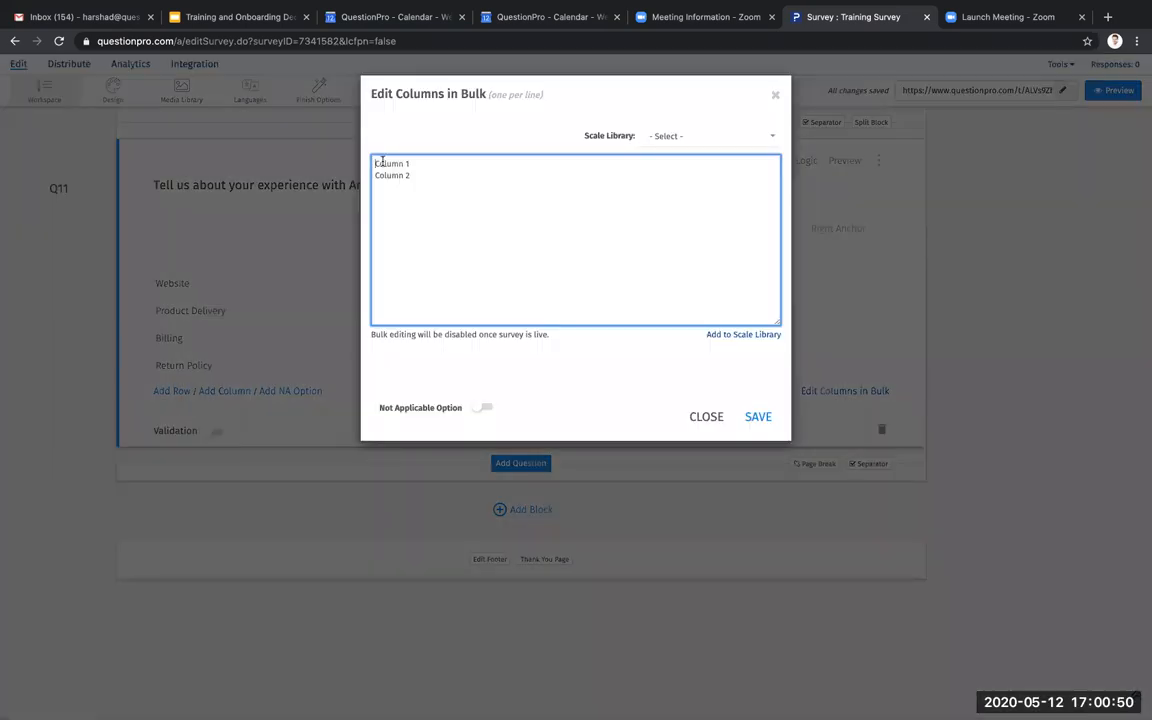
{"action": "left_click", "coordinate": [673, 141]}
{"action": "mouse_move", "coordinate": [672, 212]}
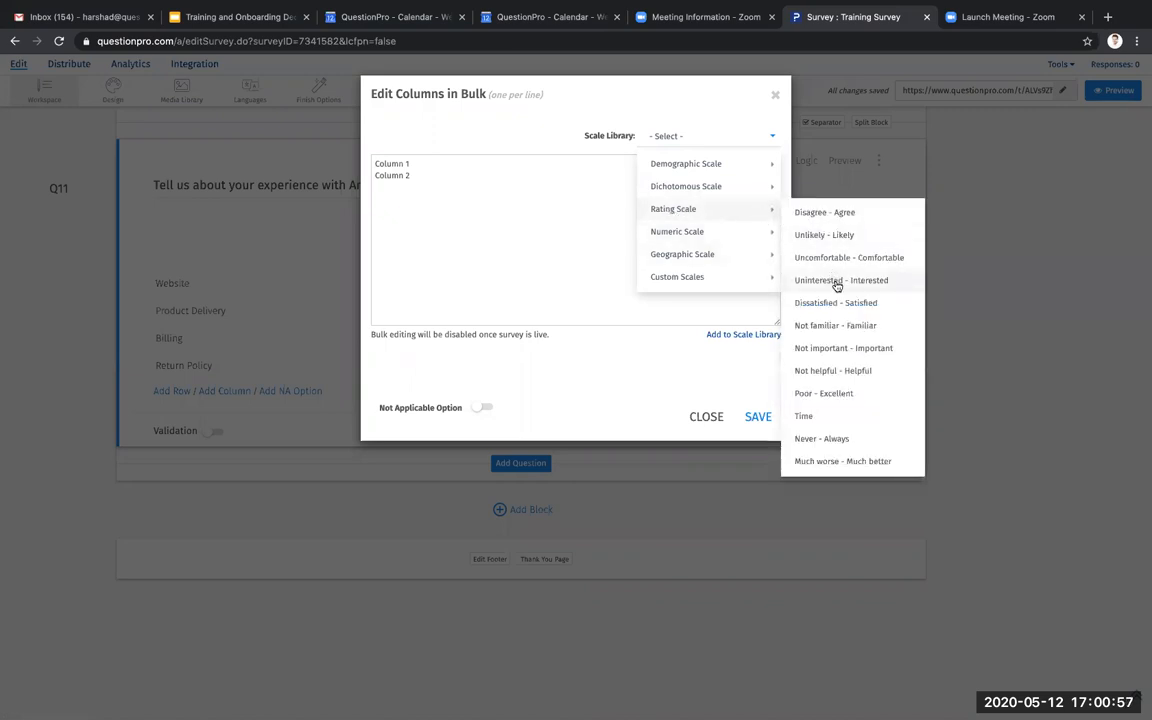
{"action": "left_click", "coordinate": [825, 396]}
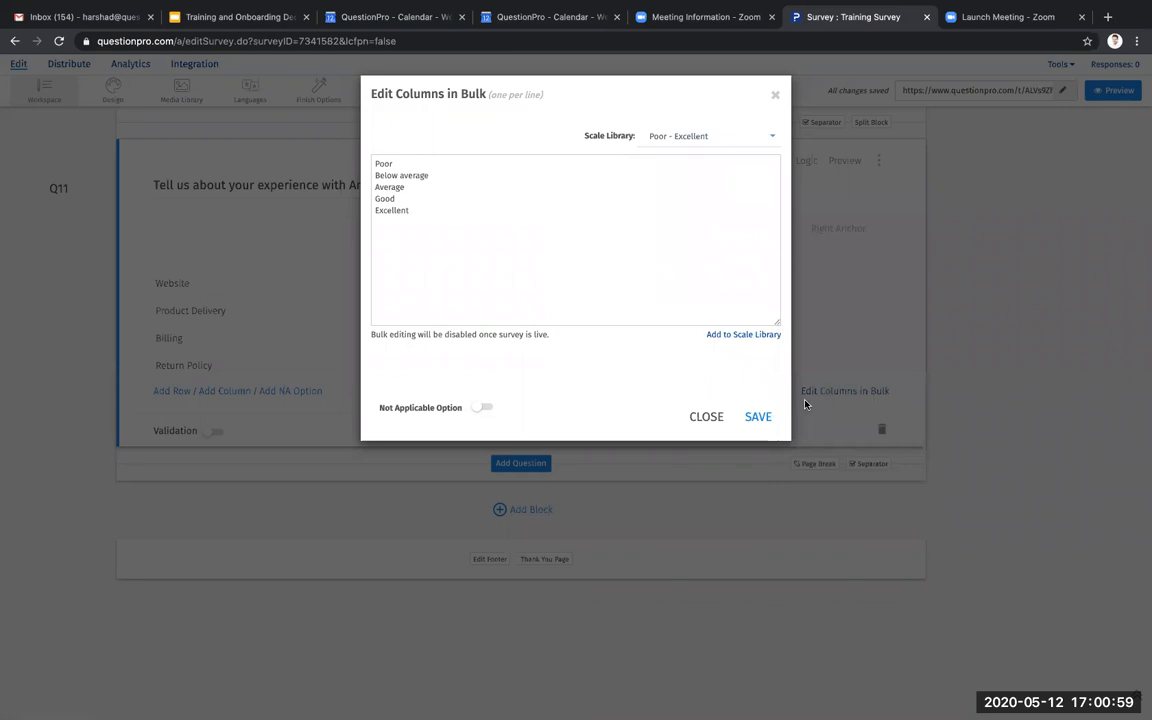
{"action": "left_click", "coordinate": [756, 416]}
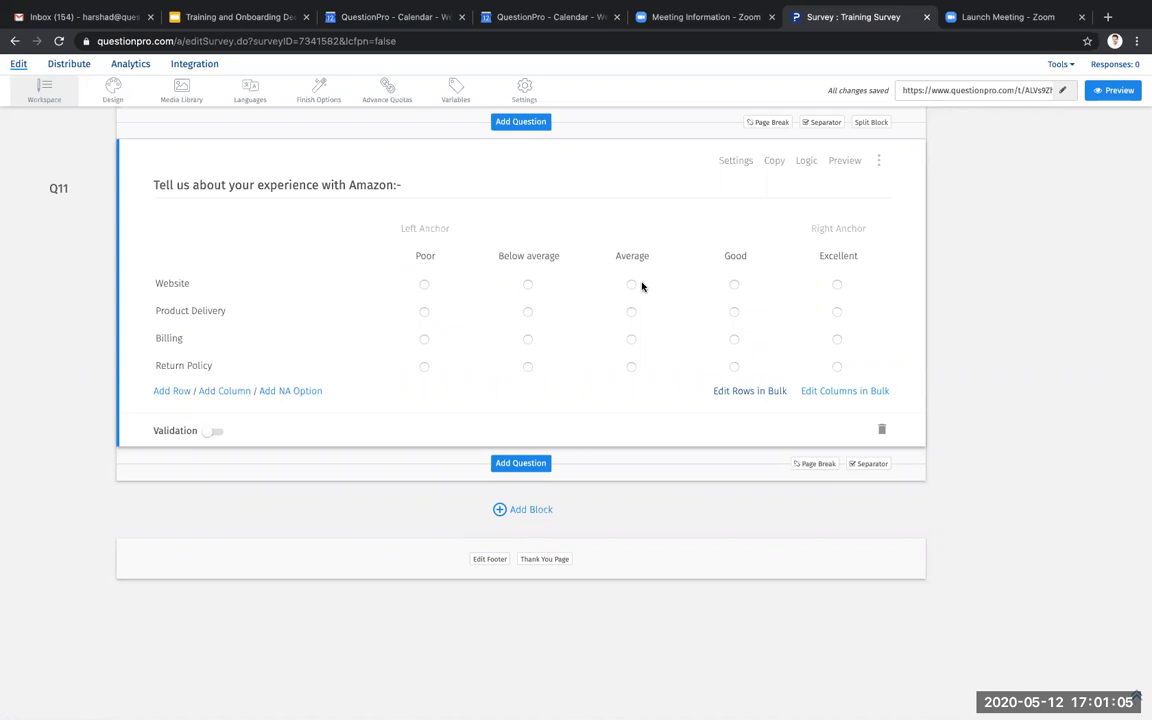
- Enable validation on the Amazon experience question, check the response options, and keep Force Response
{"action": "left_click", "coordinate": [212, 432]}
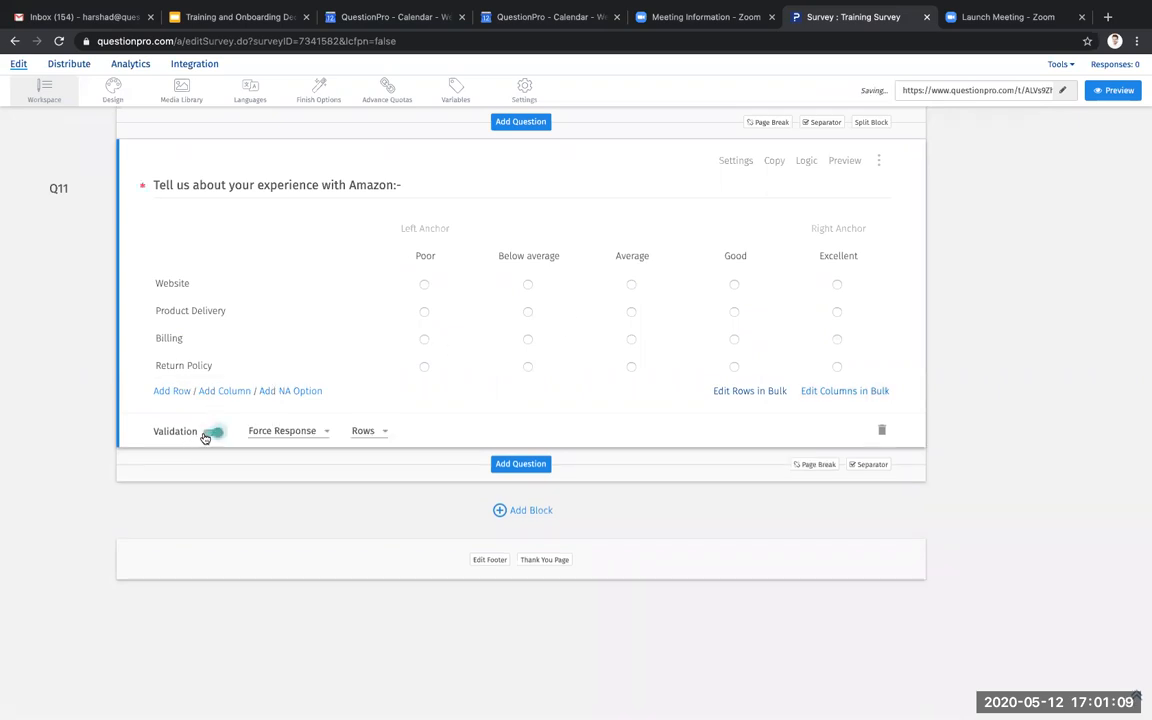
{"action": "left_click", "coordinate": [288, 432]}
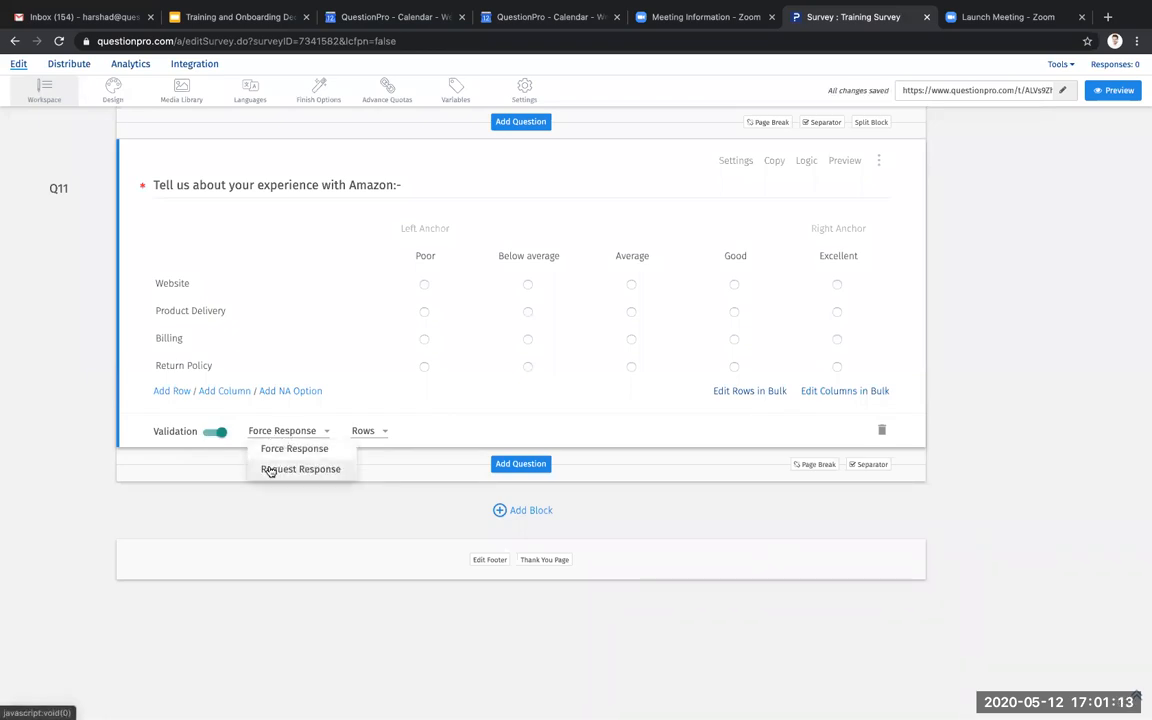
{"action": "left_click", "coordinate": [388, 323]}
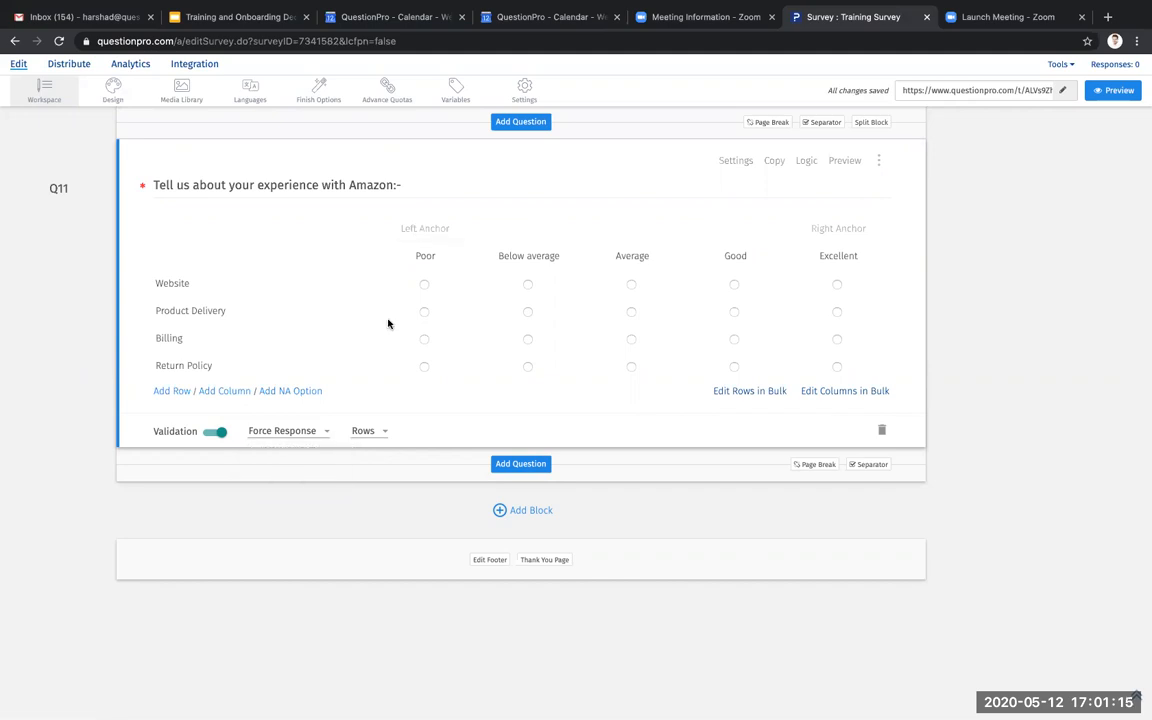
- Add a Maps question below the Amazon experience matrix and review the available maps in its settings, keeping USA
{"action": "left_click", "coordinate": [532, 461]}
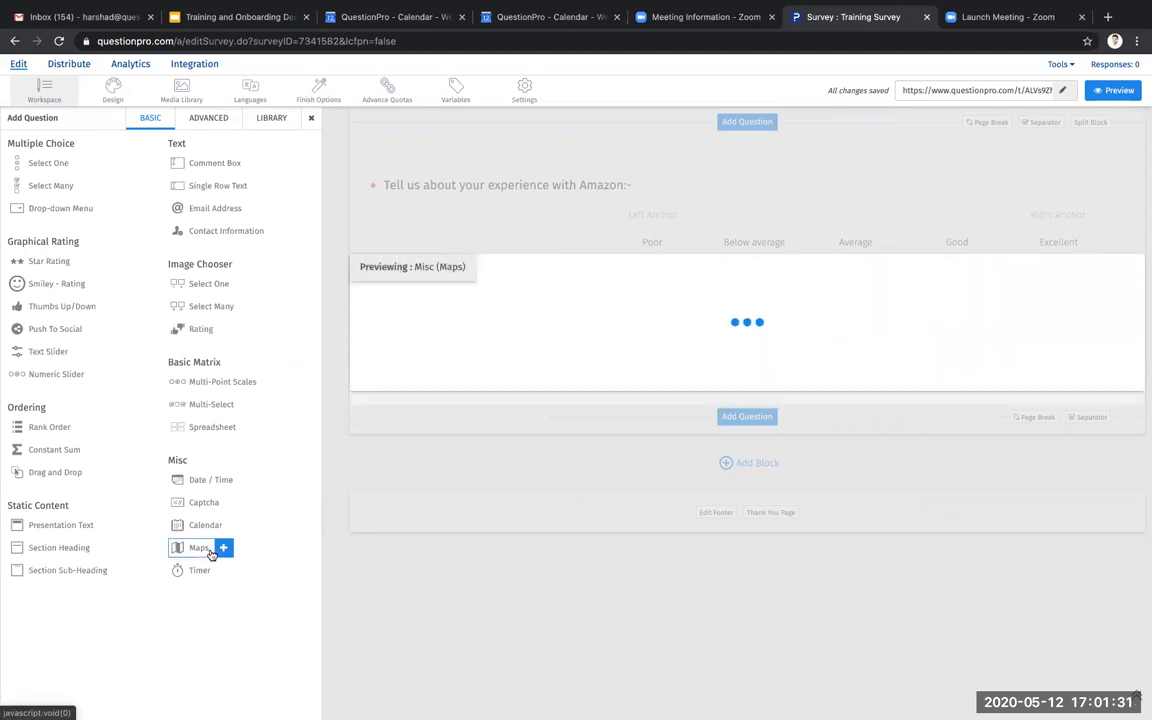
{"action": "left_click", "coordinate": [211, 554]}
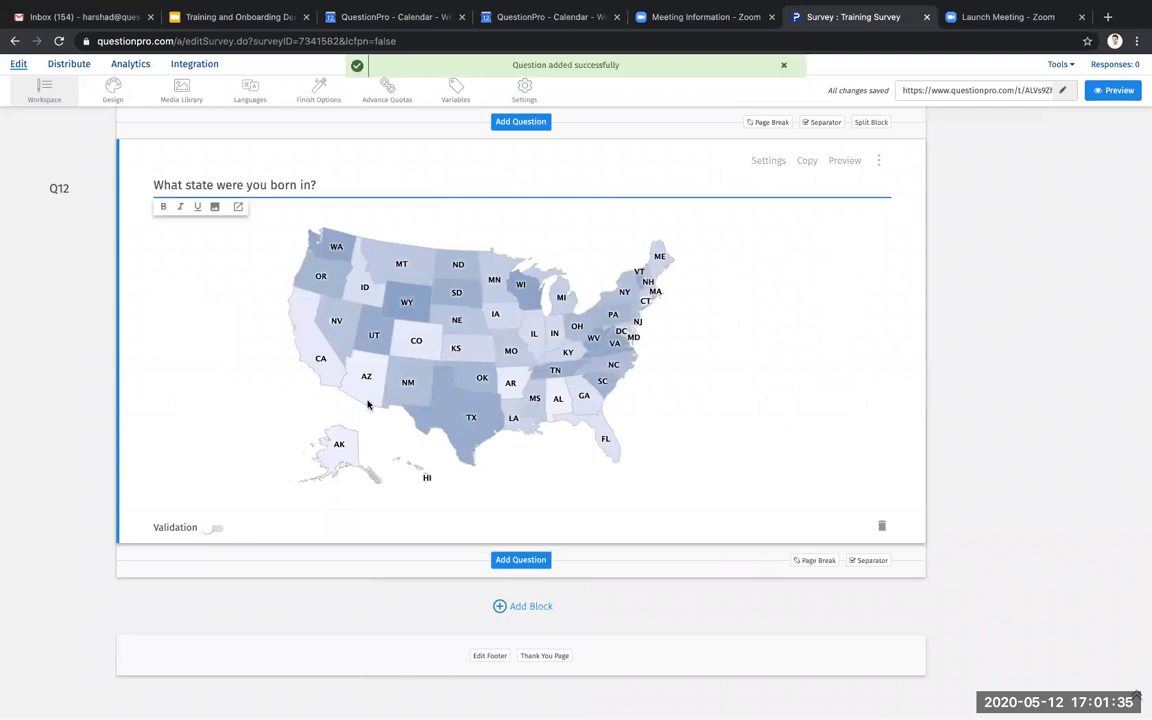
{"action": "left_click", "coordinate": [769, 162]}
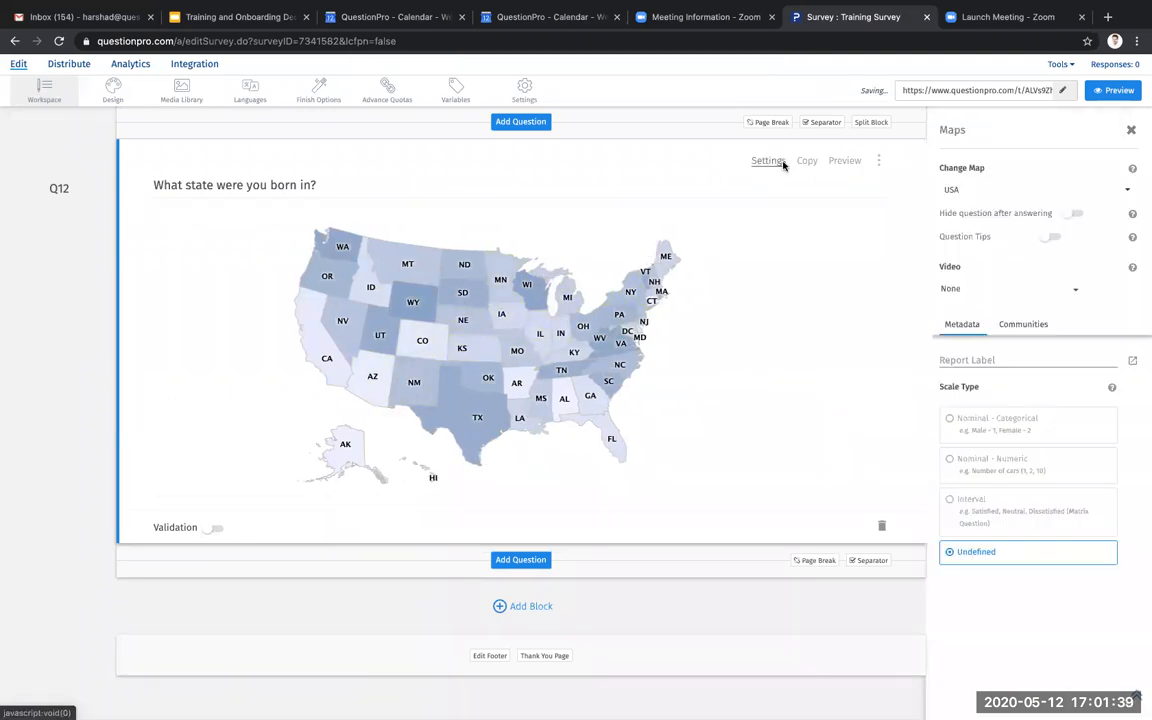
{"action": "left_click", "coordinate": [1119, 189]}
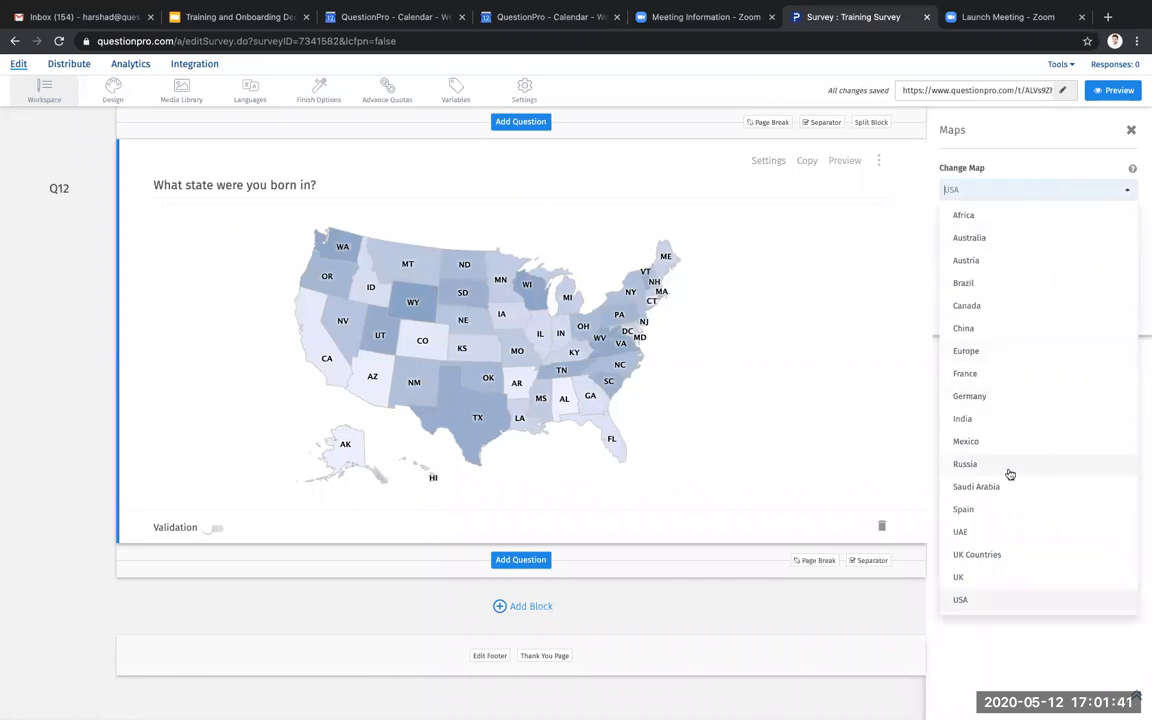
{"action": "scroll", "coordinate": [1028, 259], "scroll_direction": "down", "scroll_amount": 2}
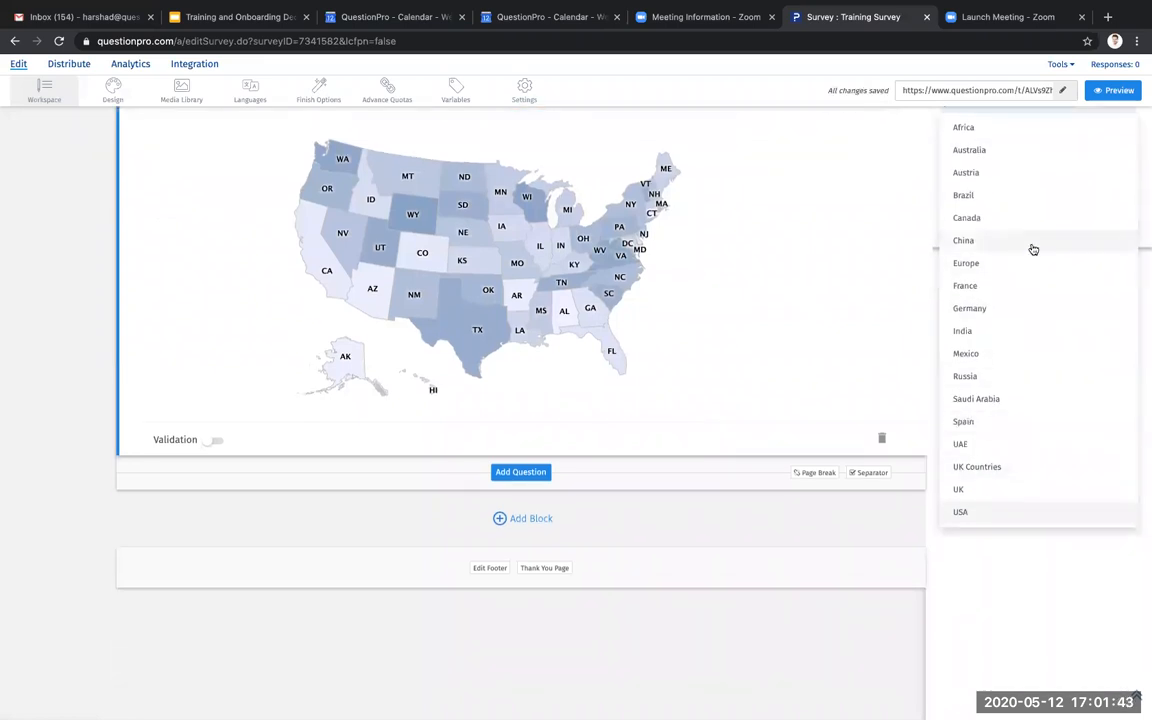
{"action": "scroll", "coordinate": [1033, 249], "scroll_direction": "up", "scroll_amount": 1}
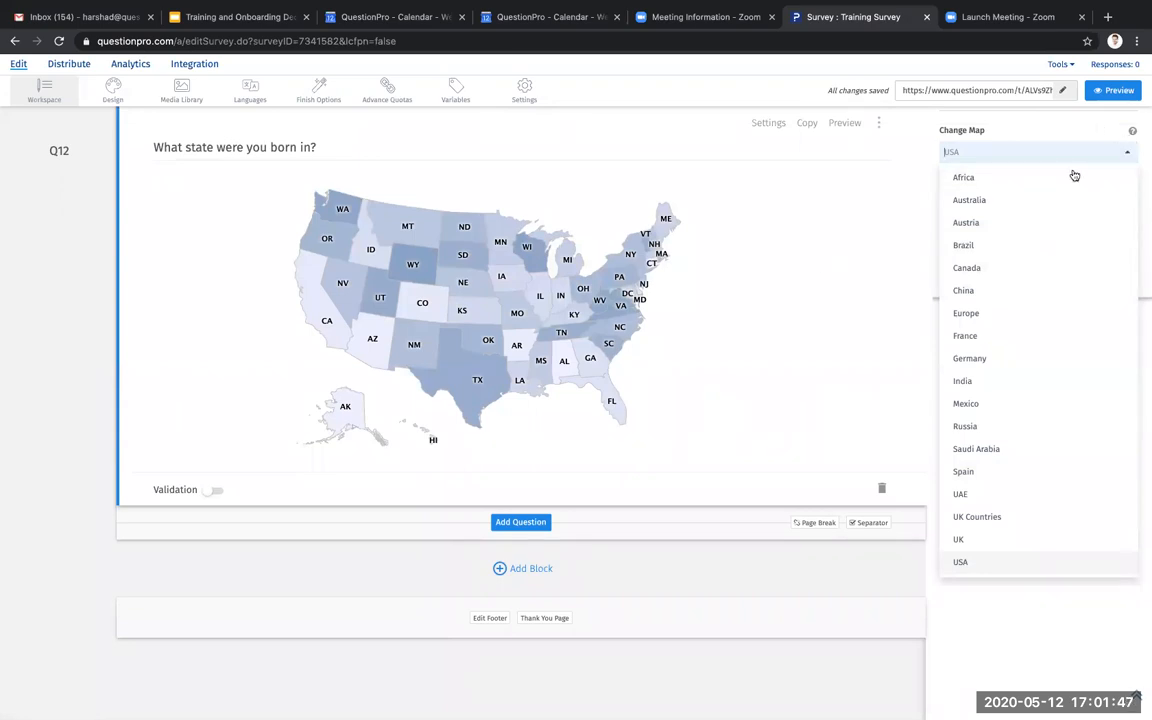
{"action": "left_click", "coordinate": [815, 263]}
{"action": "scroll", "coordinate": [815, 263], "scroll_direction": "up", "scroll_amount": 1}
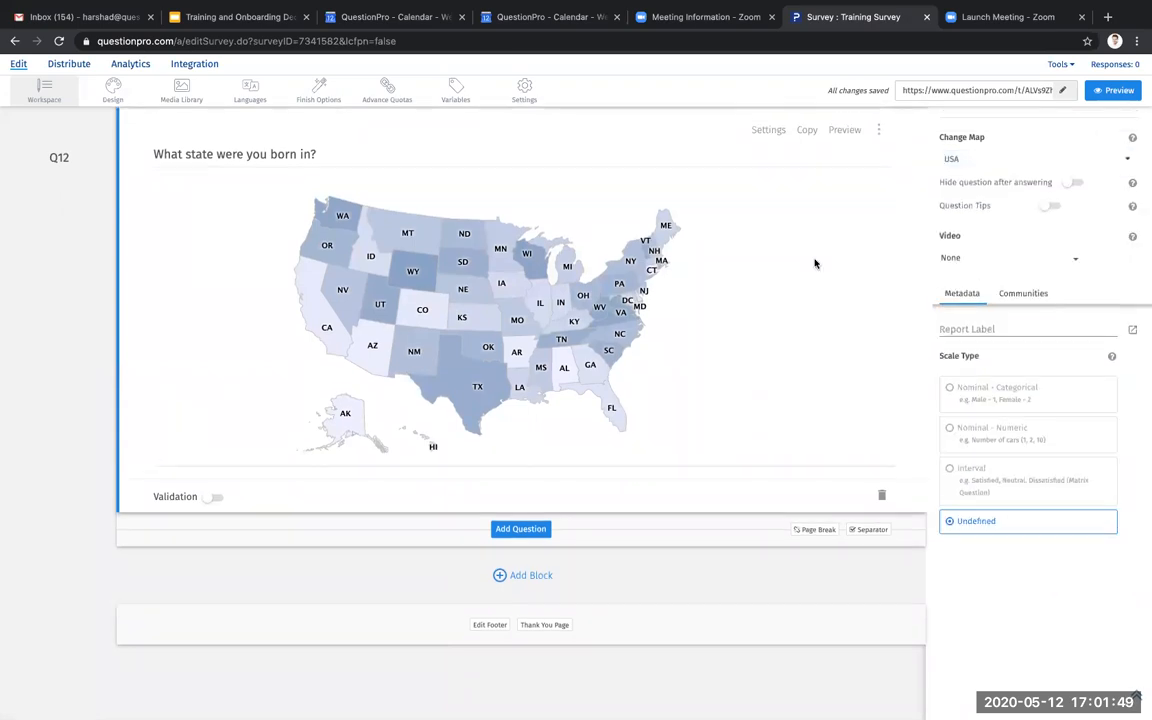
- Add an advanced Net Promoter Score question below the map question
{"action": "scroll", "coordinate": [597, 483], "scroll_direction": "down", "scroll_amount": 1}
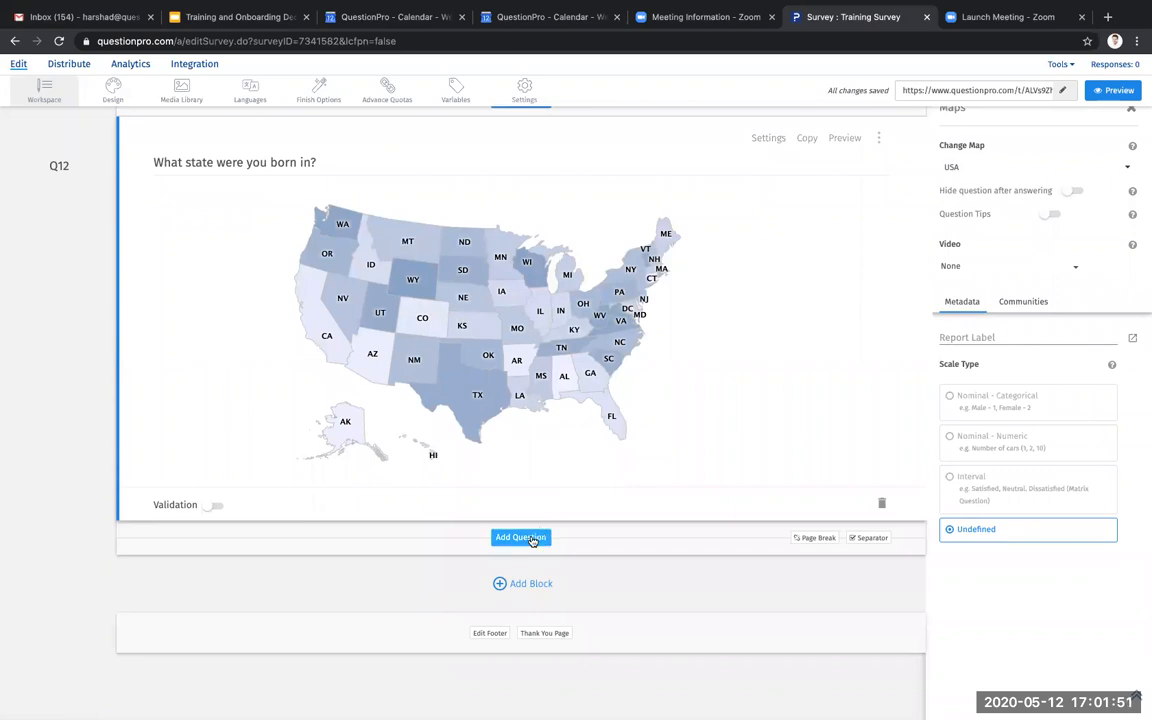
{"action": "left_click", "coordinate": [533, 539]}
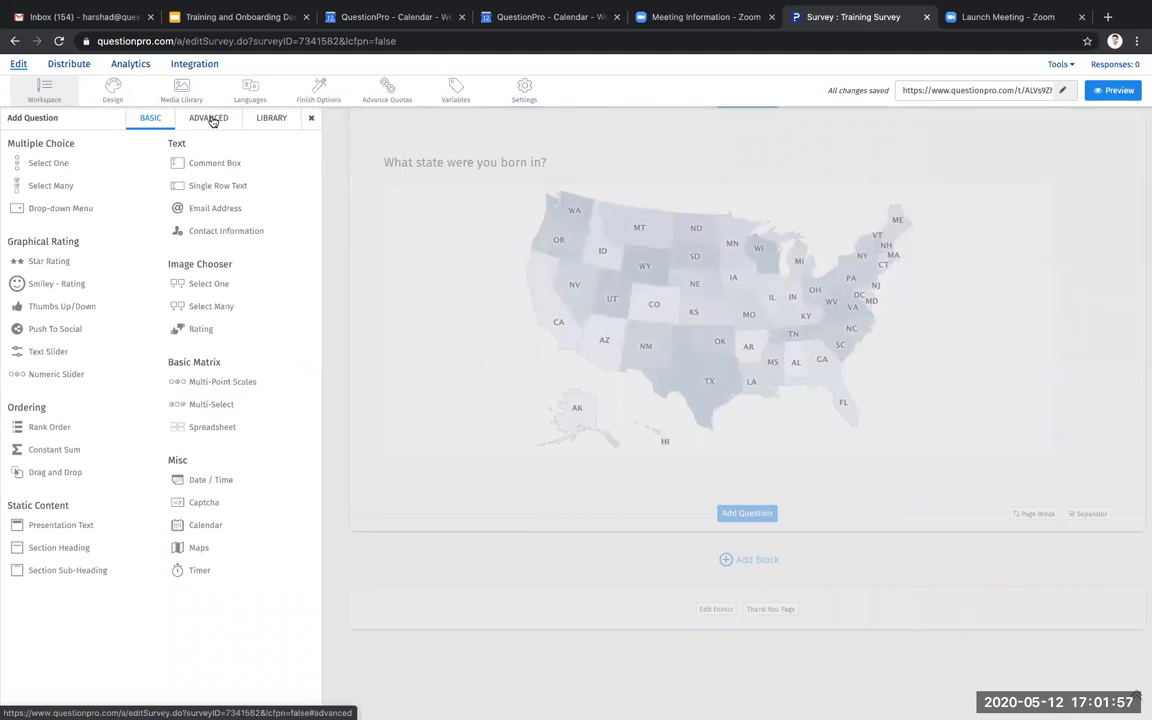
{"action": "left_click", "coordinate": [212, 119]}
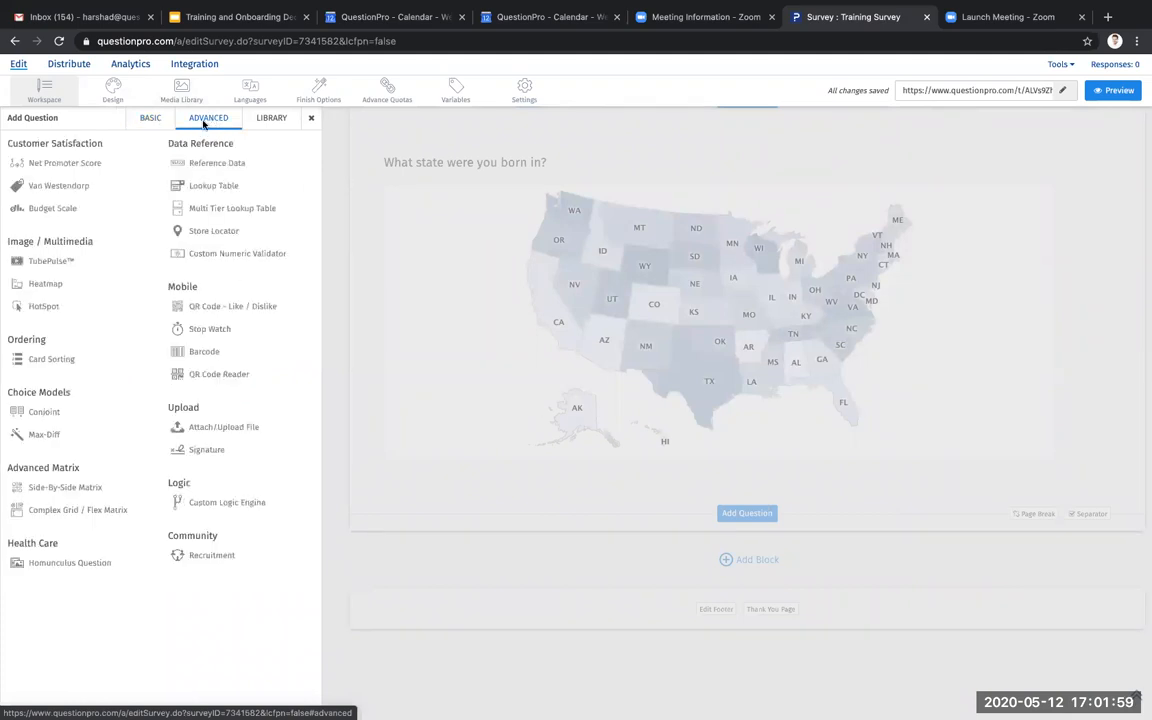
{"action": "mouse_move", "coordinate": [78, 175]}
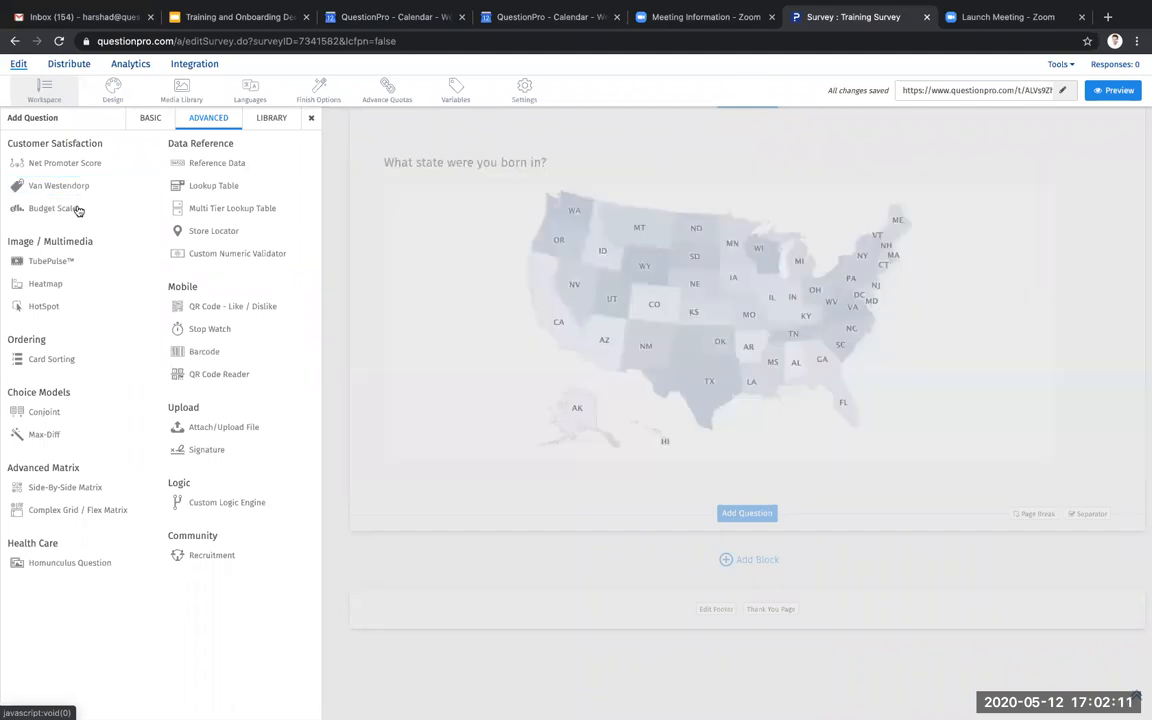
{"action": "mouse_move", "coordinate": [78, 210]}
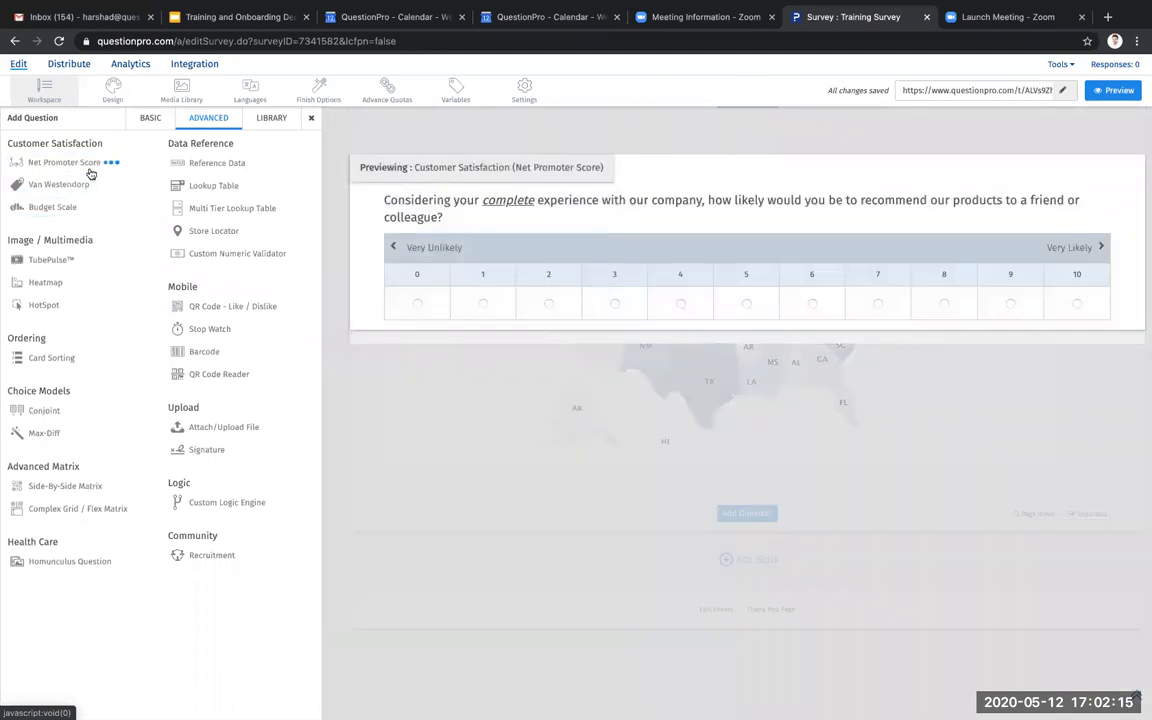
{"action": "left_click", "coordinate": [90, 172]}
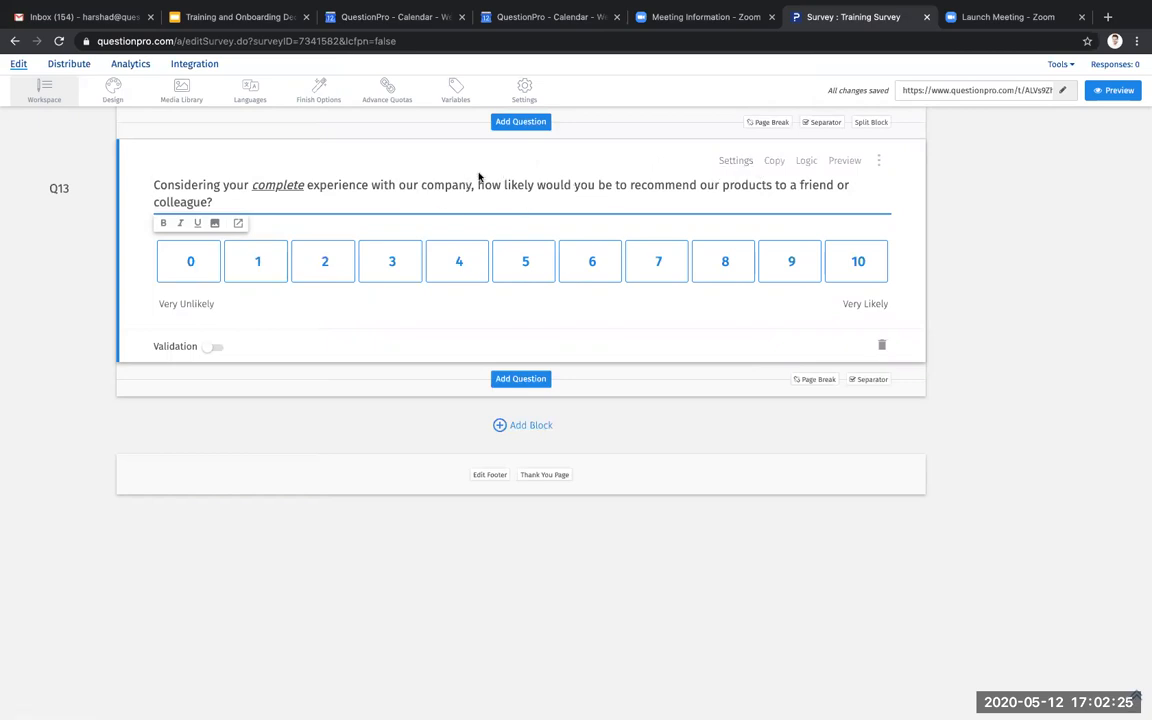
- Replace "our company" with "Amazon" in the Net Promoter Score question text and check the question's settings
{"action": "key", "text": "BackSpace"}
{"action": "key", "text": "BackSpace"}
{"action": "key", "text": "BackSpace"}
{"action": "key", "text": "BackSpace"}
{"action": "key", "text": "BackSpace"}
{"action": "key", "text": "BackSpace"}
{"action": "key", "text": "BackSpace"}
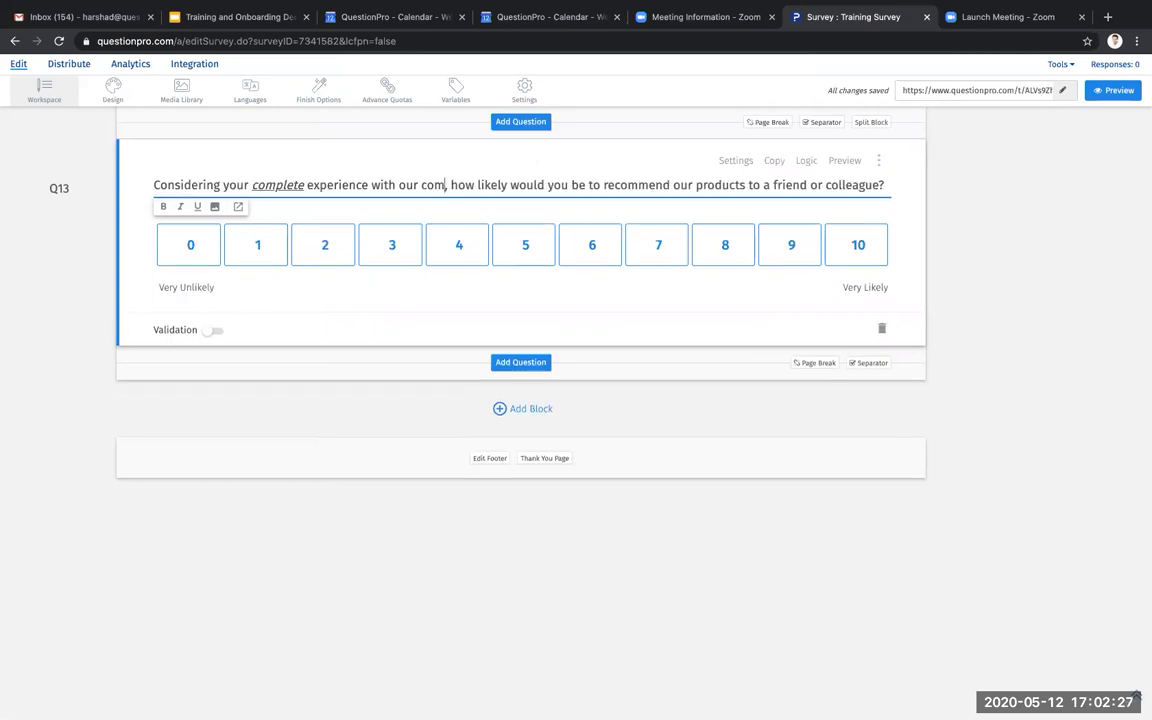
{"action": "key", "text": "BackSpace"}
{"action": "key", "text": "BackSpace"}
{"action": "key", "text": "BackSpace"}
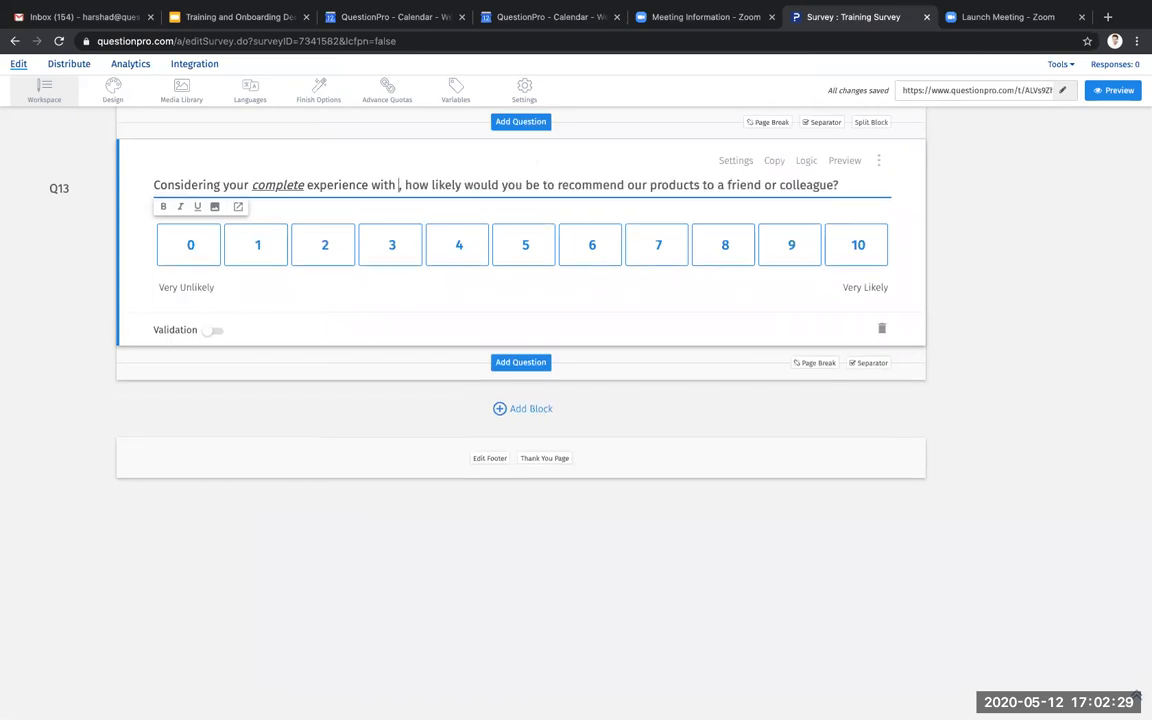
{"action": "type", "text": "Amazon"}
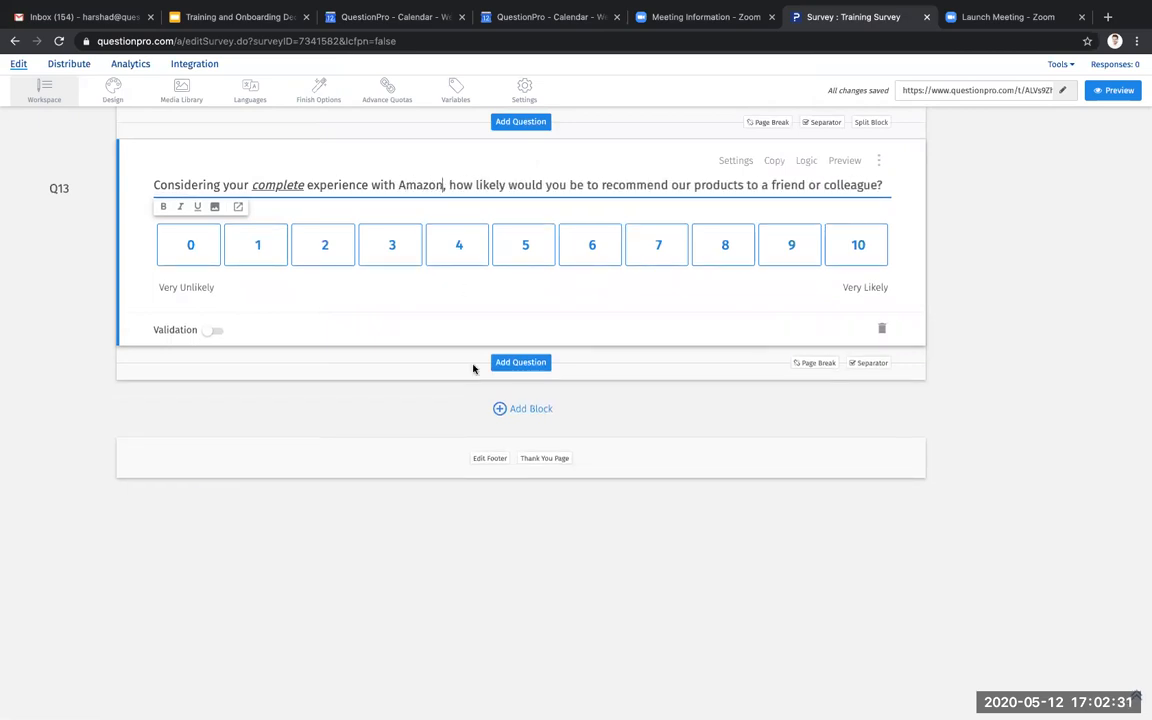
{"action": "left_click", "coordinate": [598, 287]}
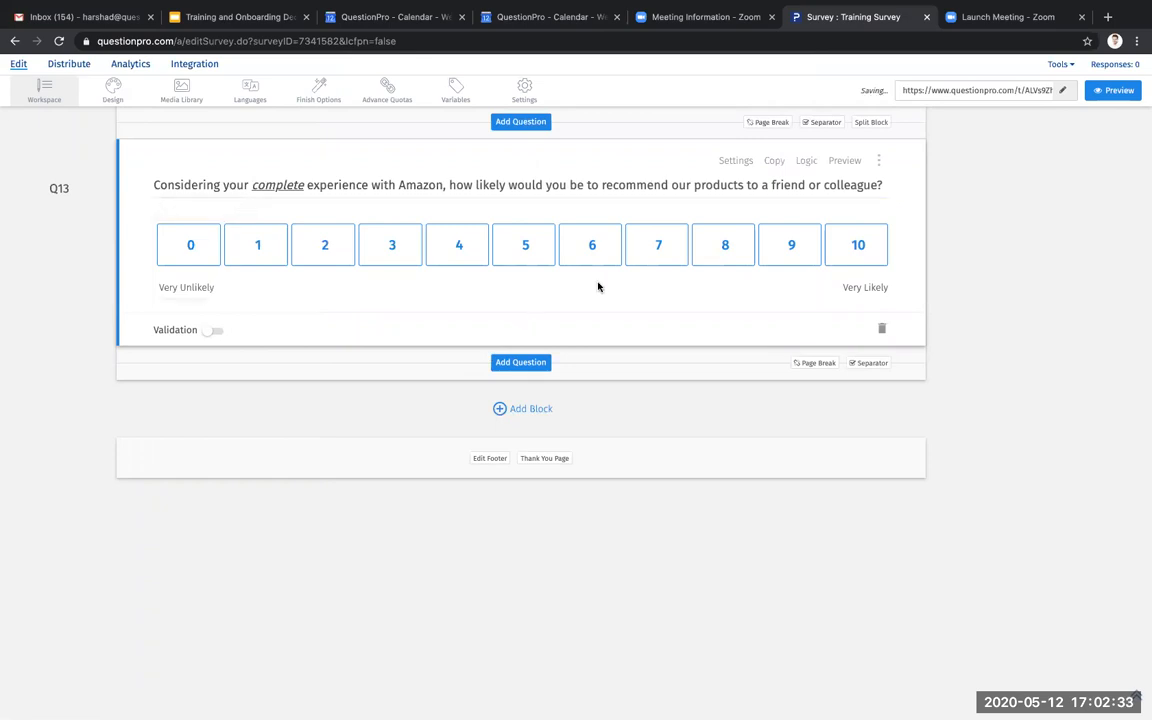
{"action": "left_click", "coordinate": [735, 164]}
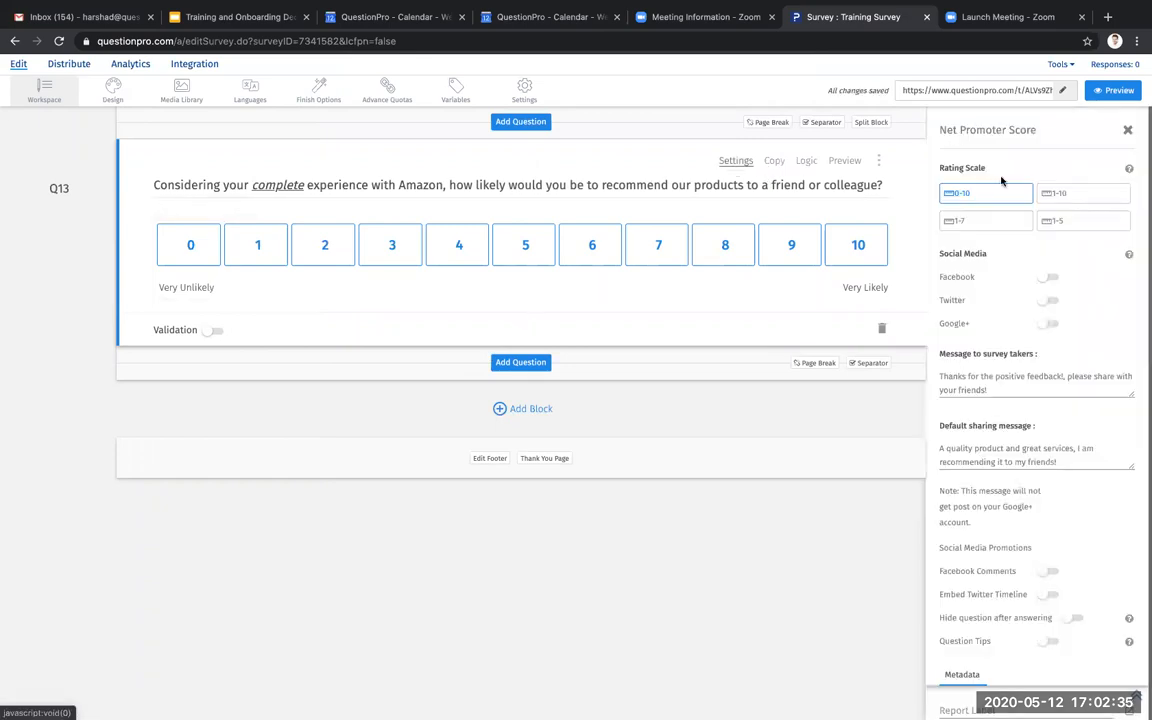
{"action": "left_click", "coordinate": [1128, 131]}
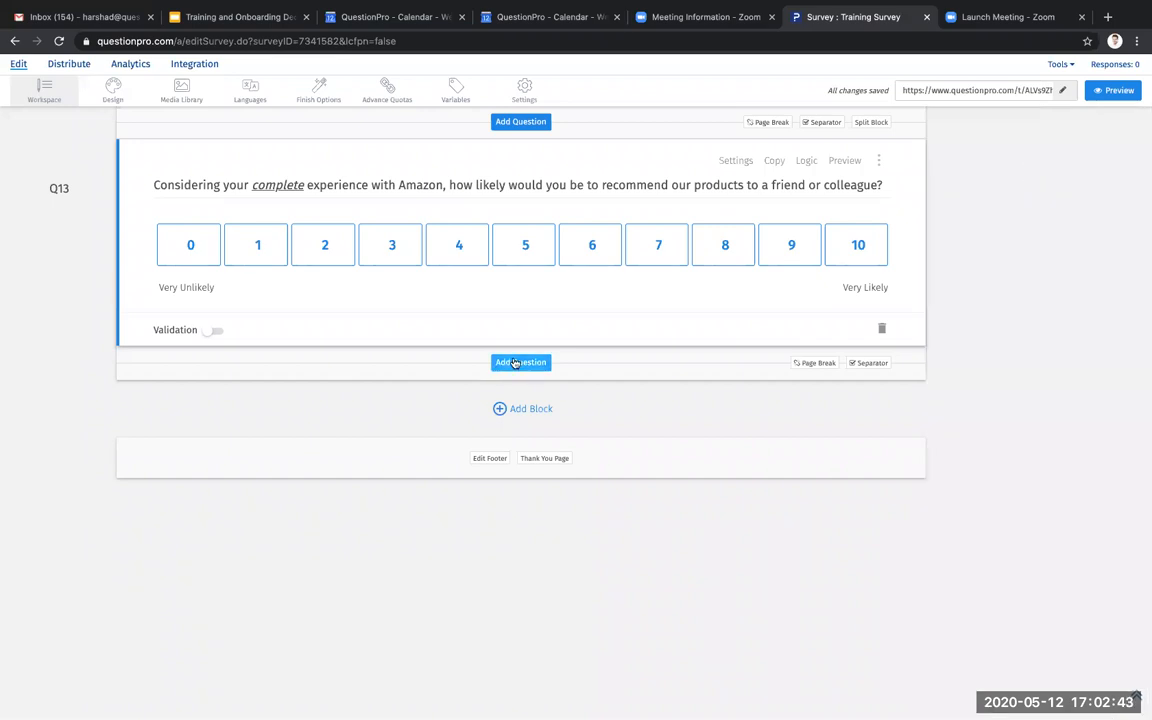
- Add an advanced TubePulse question below the Net Promoter Score question
{"action": "left_click", "coordinate": [515, 362]}
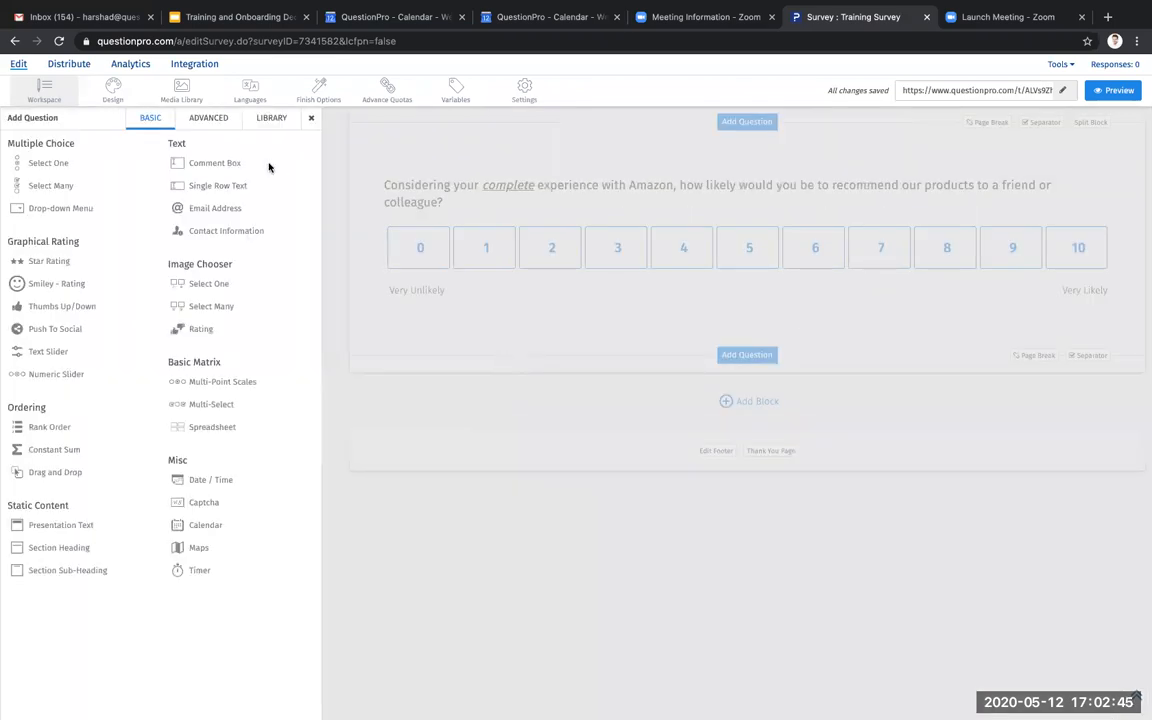
{"action": "left_click", "coordinate": [210, 119]}
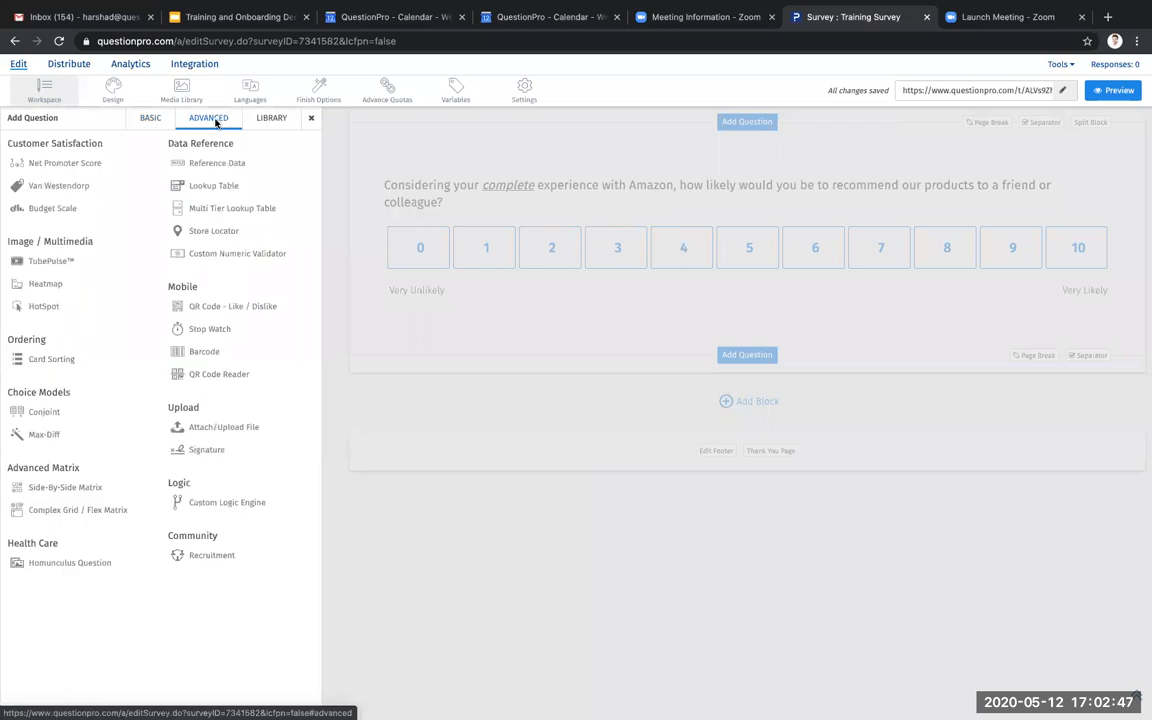
{"action": "mouse_move", "coordinate": [73, 258]}
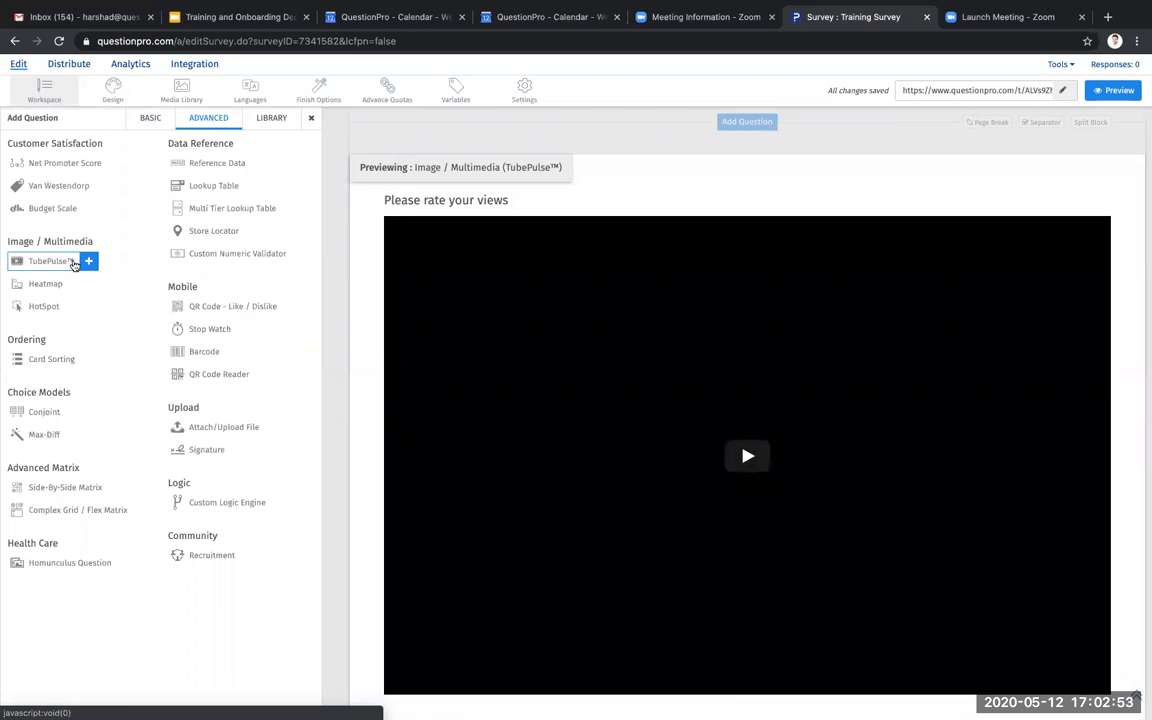
{"action": "left_click", "coordinate": [73, 264]}
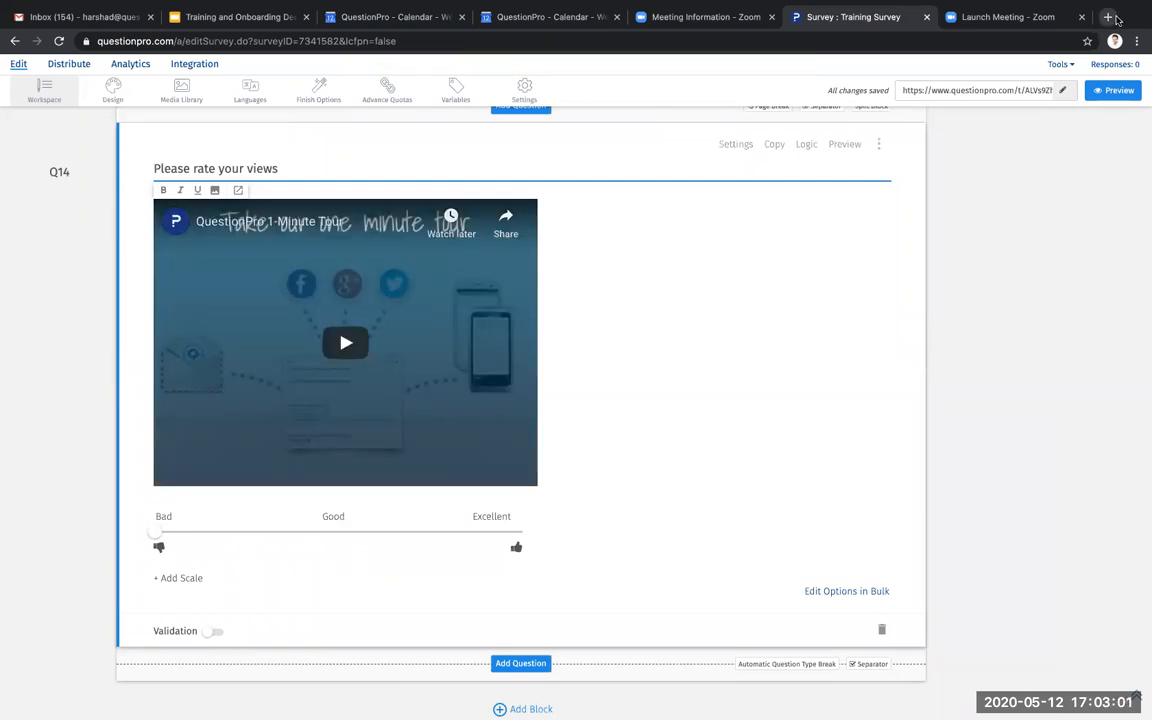
- Go to youtube.com in a new browser tab and open the Qatar Airways Airbus A350-1000 video
{"action": "left_click", "coordinate": [1110, 17]}
{"action": "type", "text": "y"}
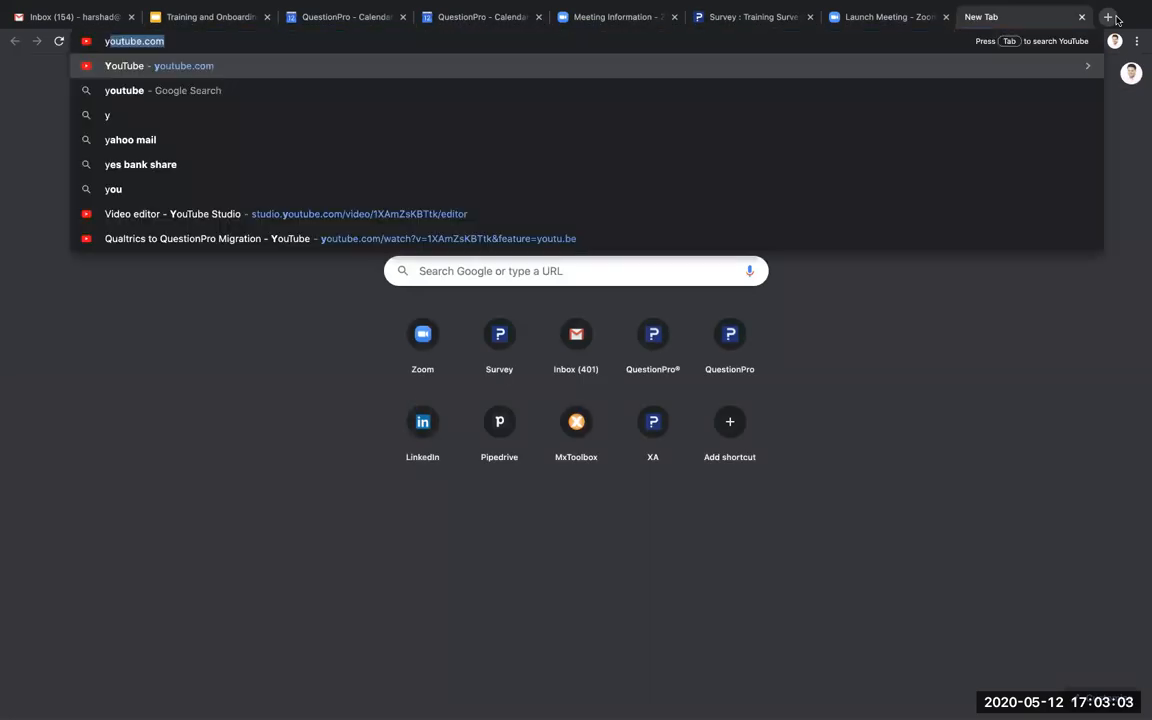
{"action": "key", "text": "Right"}
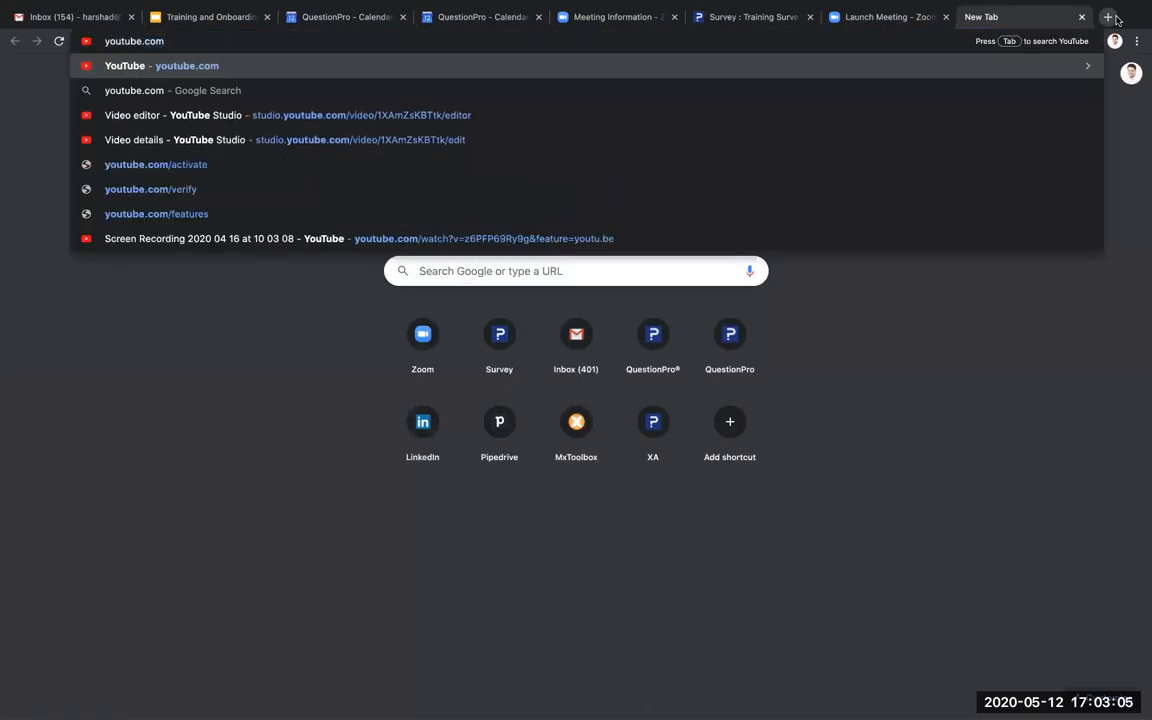
{"action": "key", "text": "Return"}
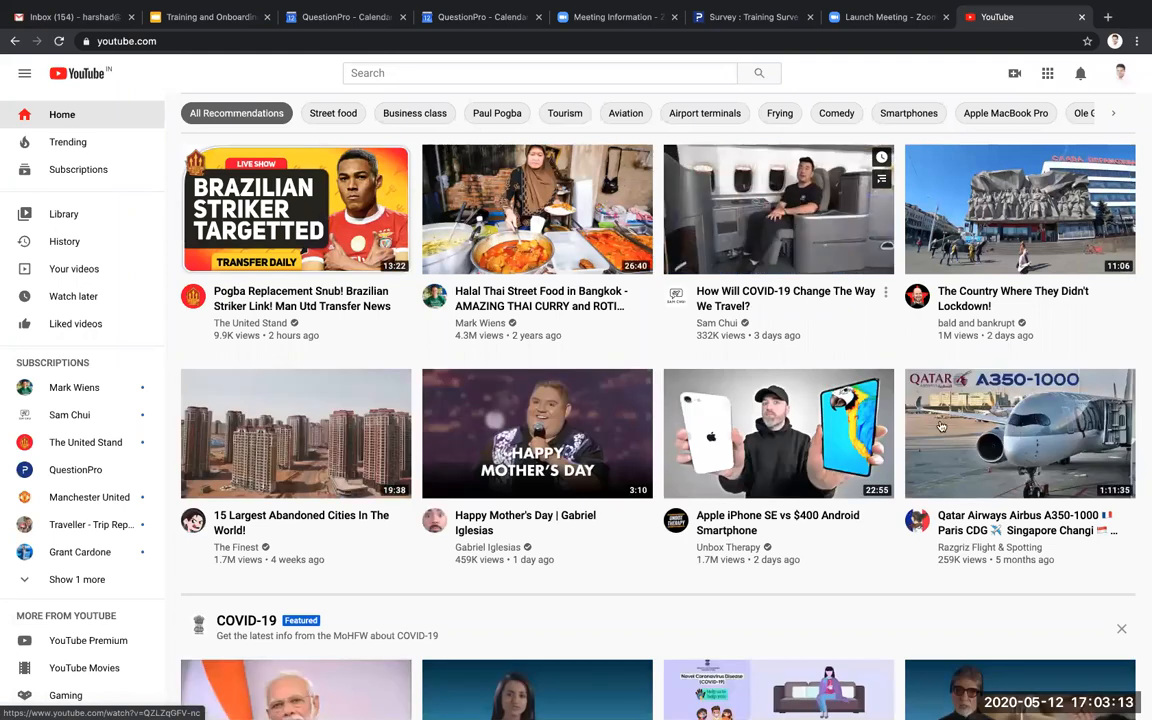
{"action": "left_click", "coordinate": [944, 430]}
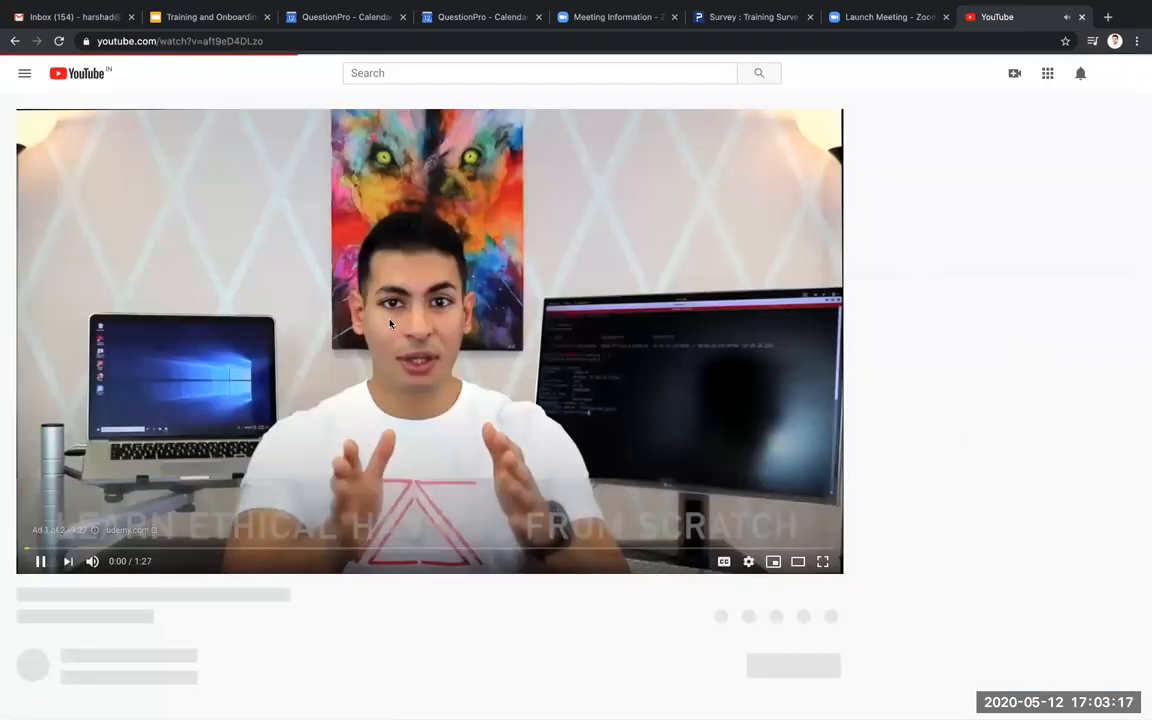
- Pause the video, copy its ID "aft9eD4DLzo" from the web address and close the YouTube tab
{"action": "left_click", "coordinate": [390, 323]}
{"action": "left_click", "coordinate": [252, 42]}
{"action": "key", "text": "super+a"}
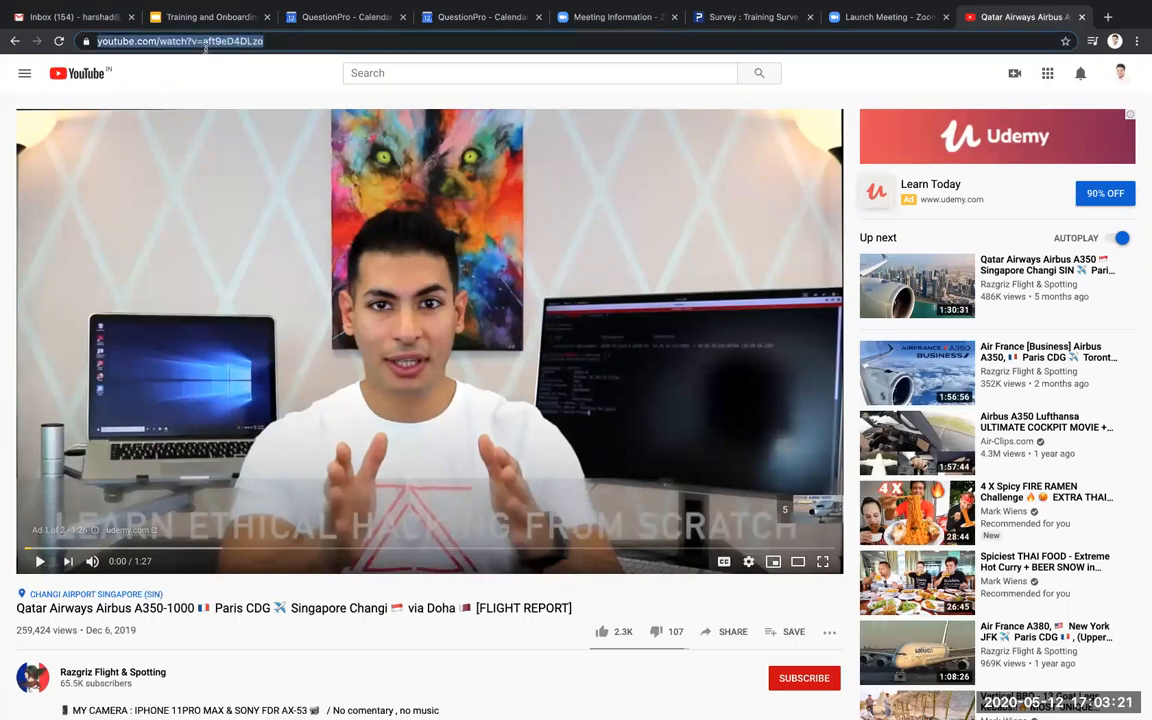
{"action": "left_click_drag", "start_coordinate": [204, 43], "coordinate": [381, 46]}
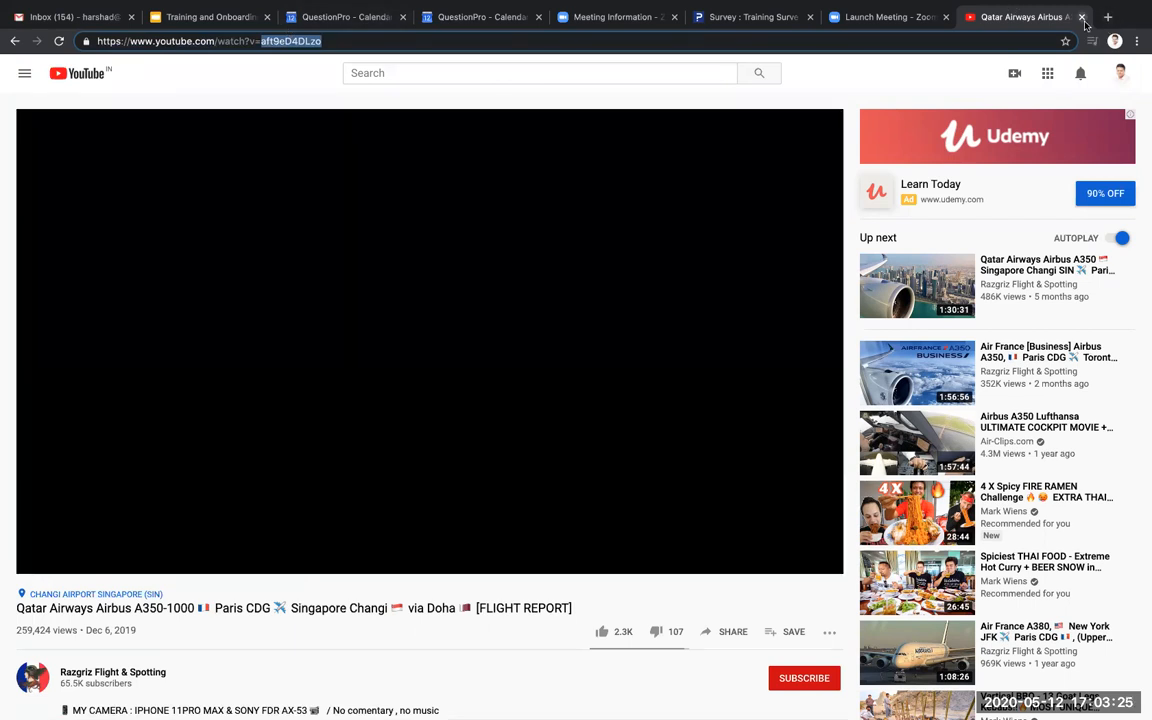
{"action": "left_click", "coordinate": [1082, 18]}
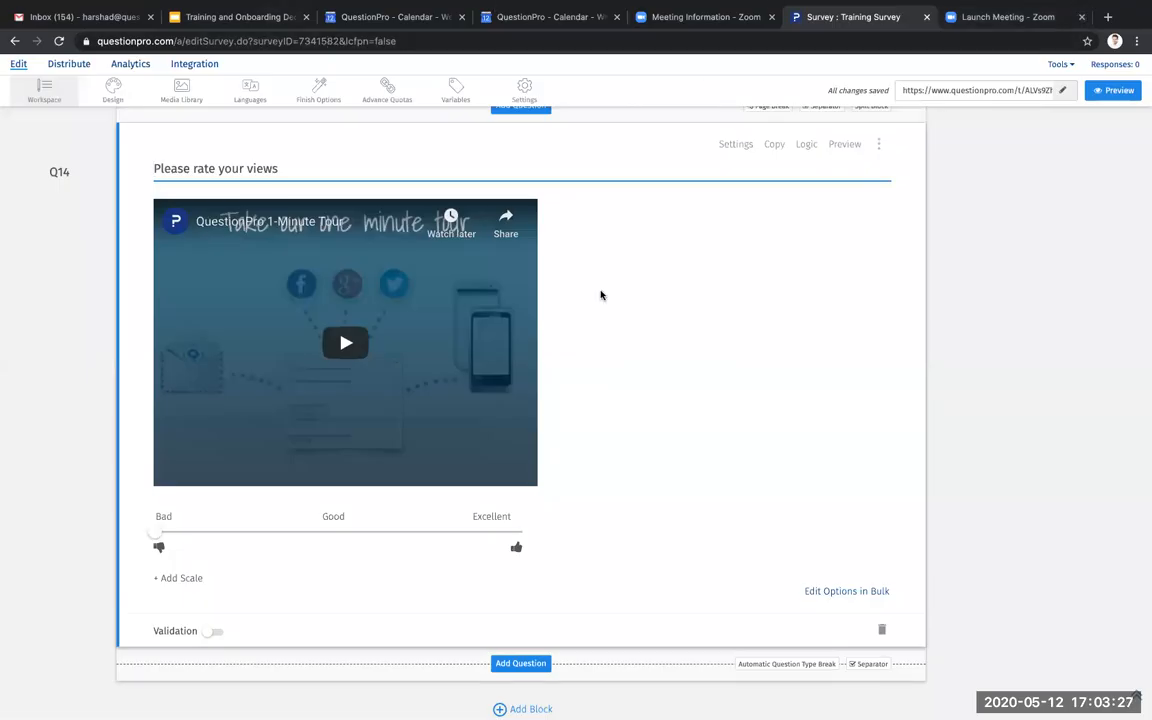
- Replace the YouTube video ID in the TubePulse question's settings with "aft9eD4DLzo"
{"action": "left_click", "coordinate": [740, 144]}
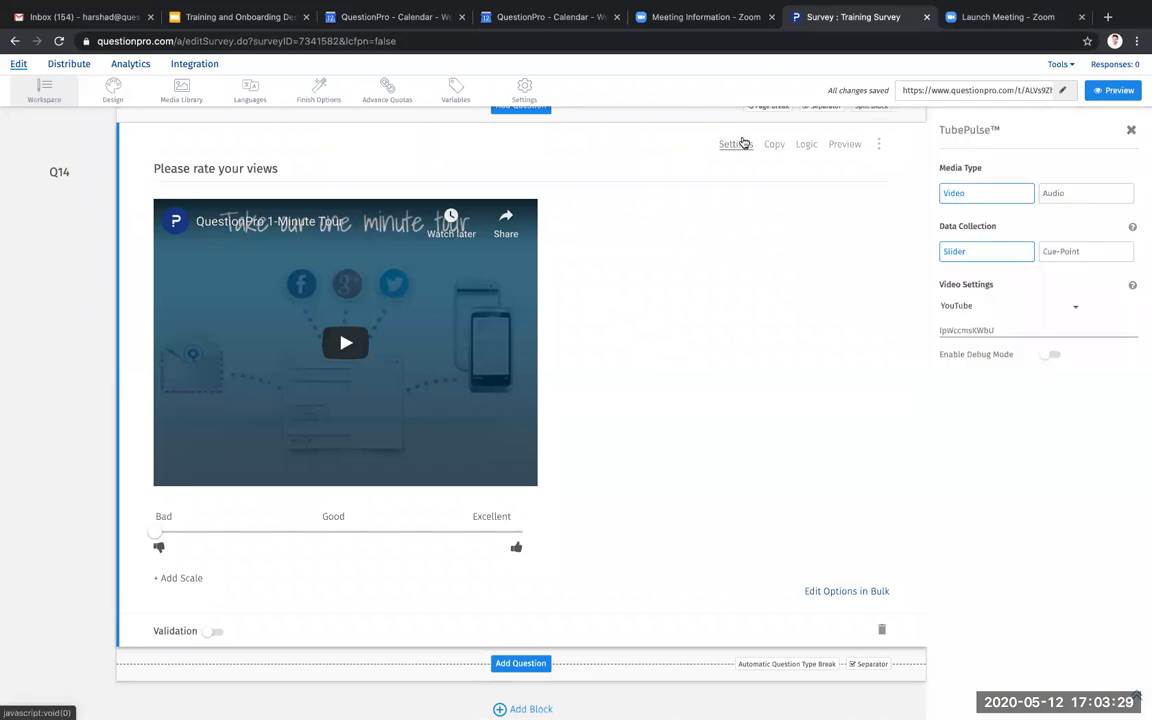
{"action": "left_click_drag", "start_coordinate": [1000, 329], "coordinate": [879, 313]}
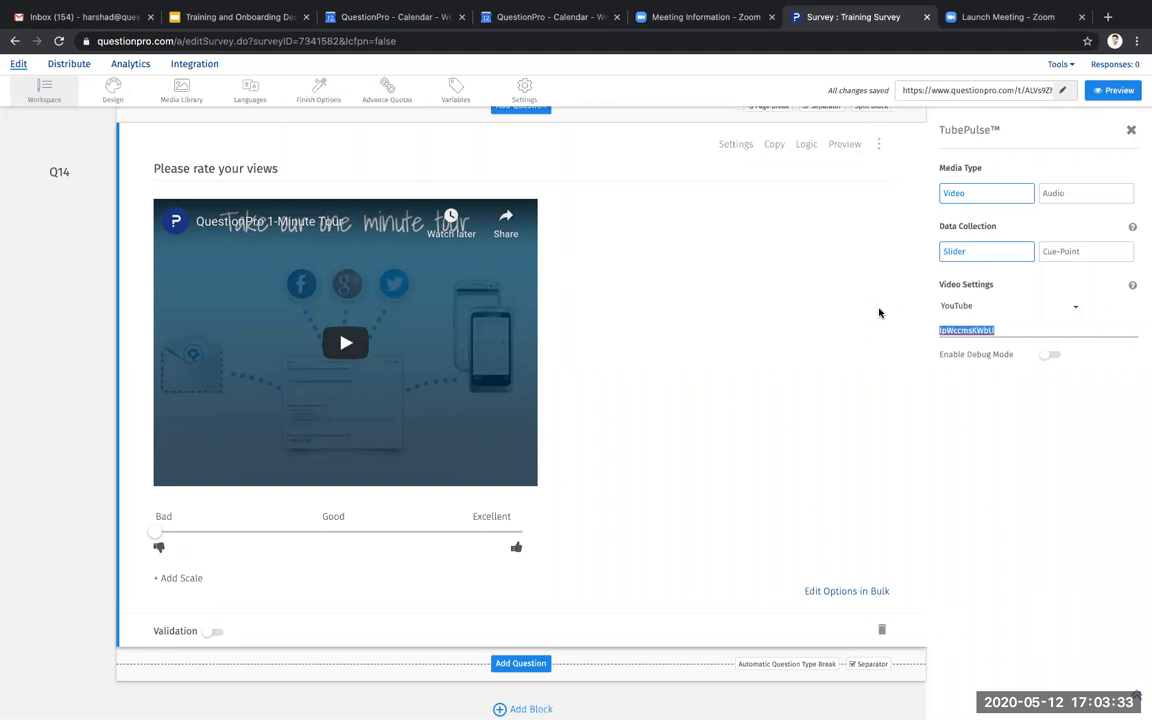
{"action": "key", "text": "ctrl+v"}
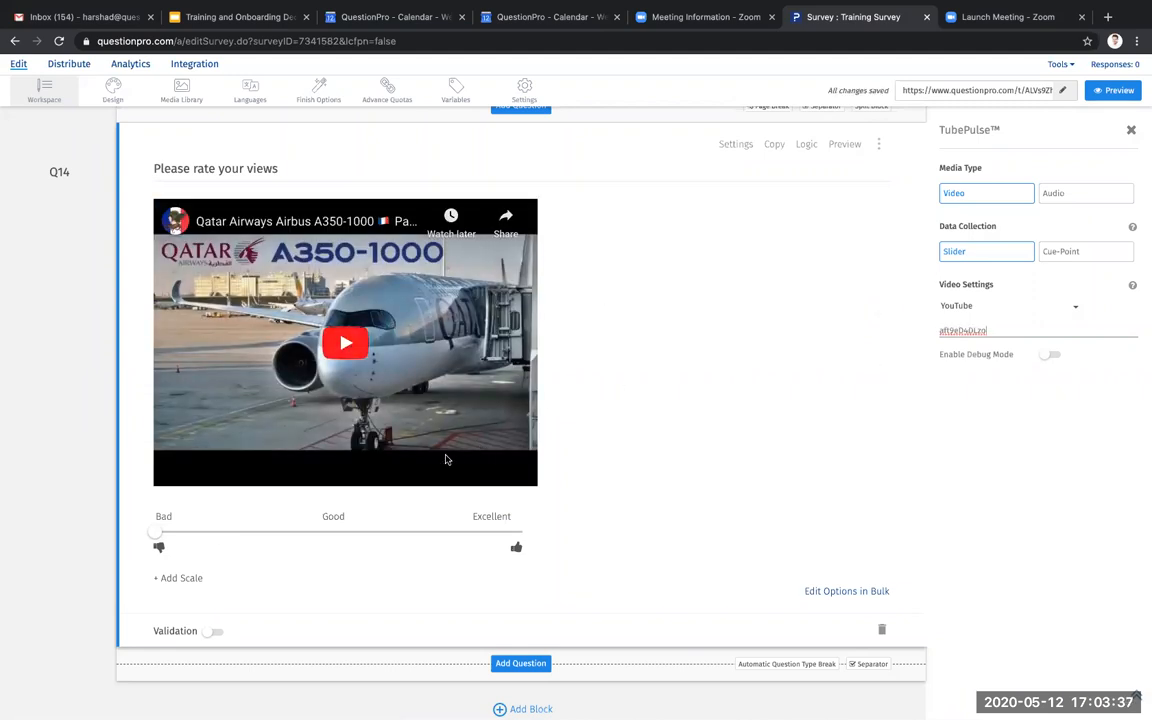
- Try the TubePulse question's rating slider, ending at Good, and check the video source options before closing its settings
{"action": "left_click", "coordinate": [156, 532]}
{"action": "left_click", "coordinate": [451, 531]}
{"action": "left_click", "coordinate": [256, 522]}
{"action": "left_click", "coordinate": [326, 523]}
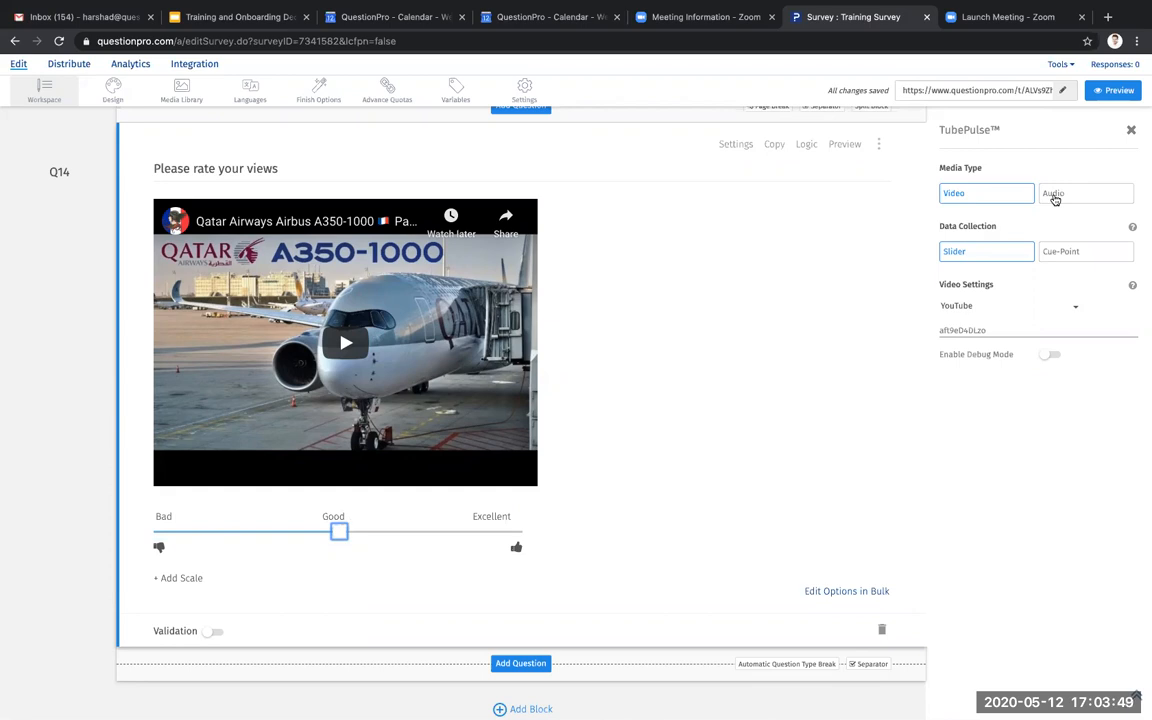
{"action": "left_click", "coordinate": [1076, 311]}
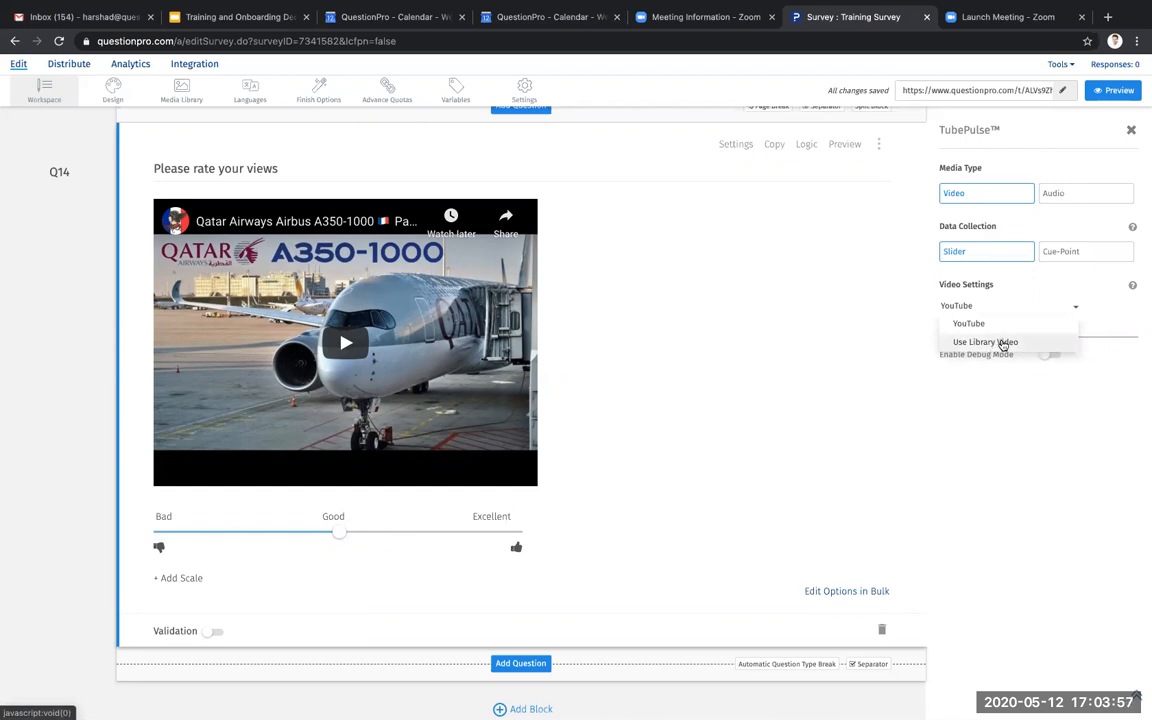
{"action": "left_click", "coordinate": [1130, 131]}
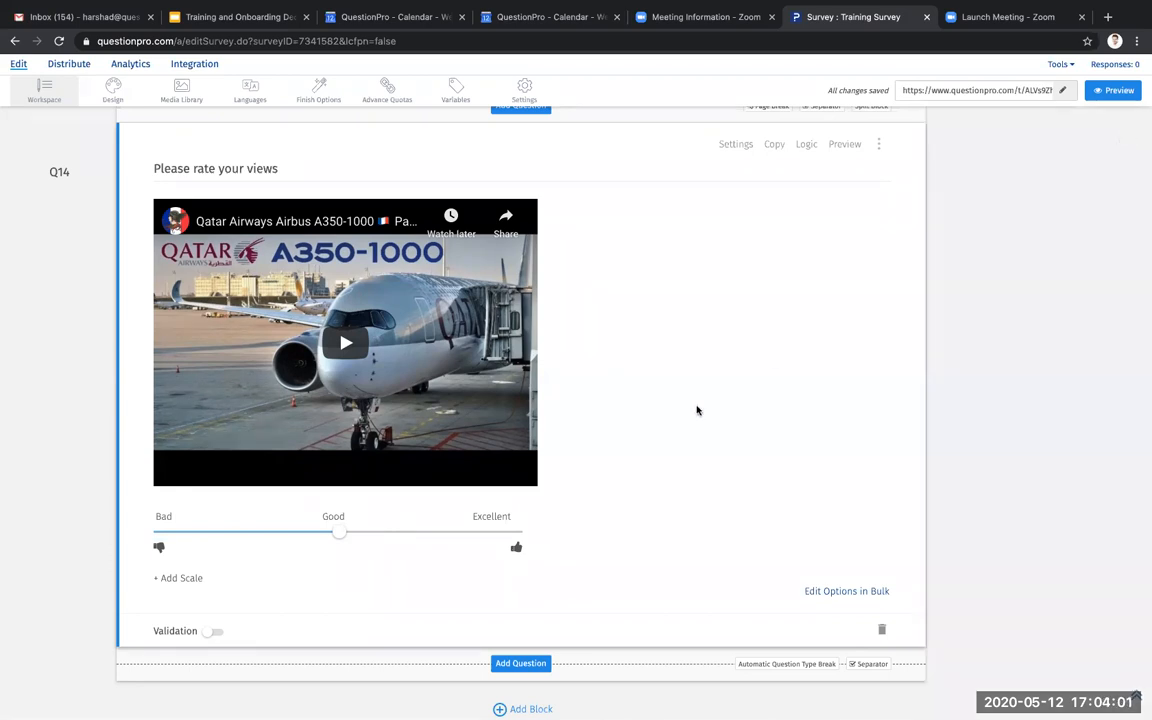
- Add an advanced Card Sorting question below the TubePulse question, keeping its default cards and categories
{"action": "scroll", "coordinate": [697, 410], "scroll_direction": "down", "scroll_amount": 3}
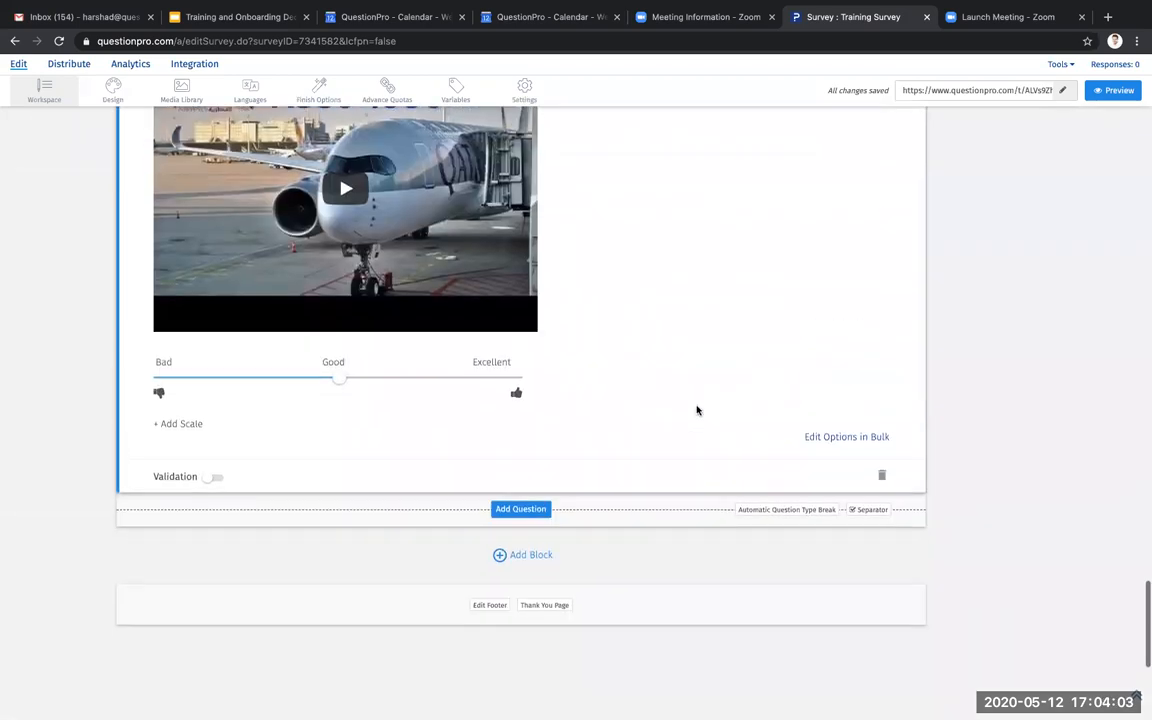
{"action": "left_click", "coordinate": [521, 509]}
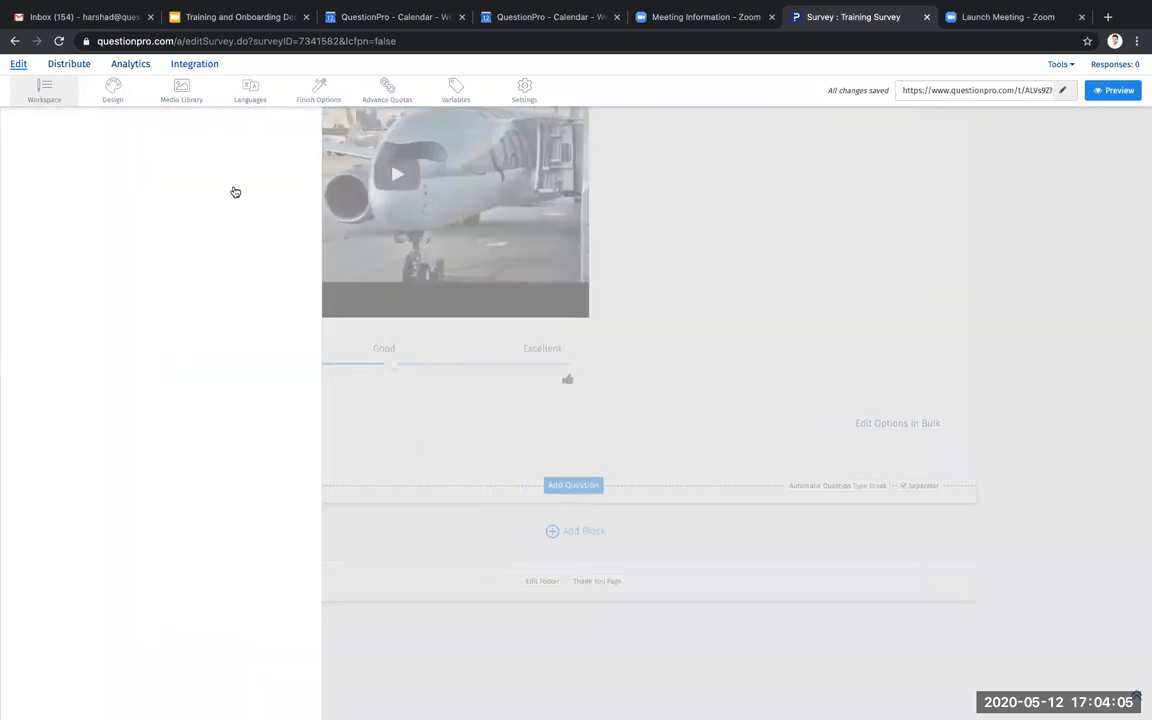
{"action": "left_click", "coordinate": [205, 118]}
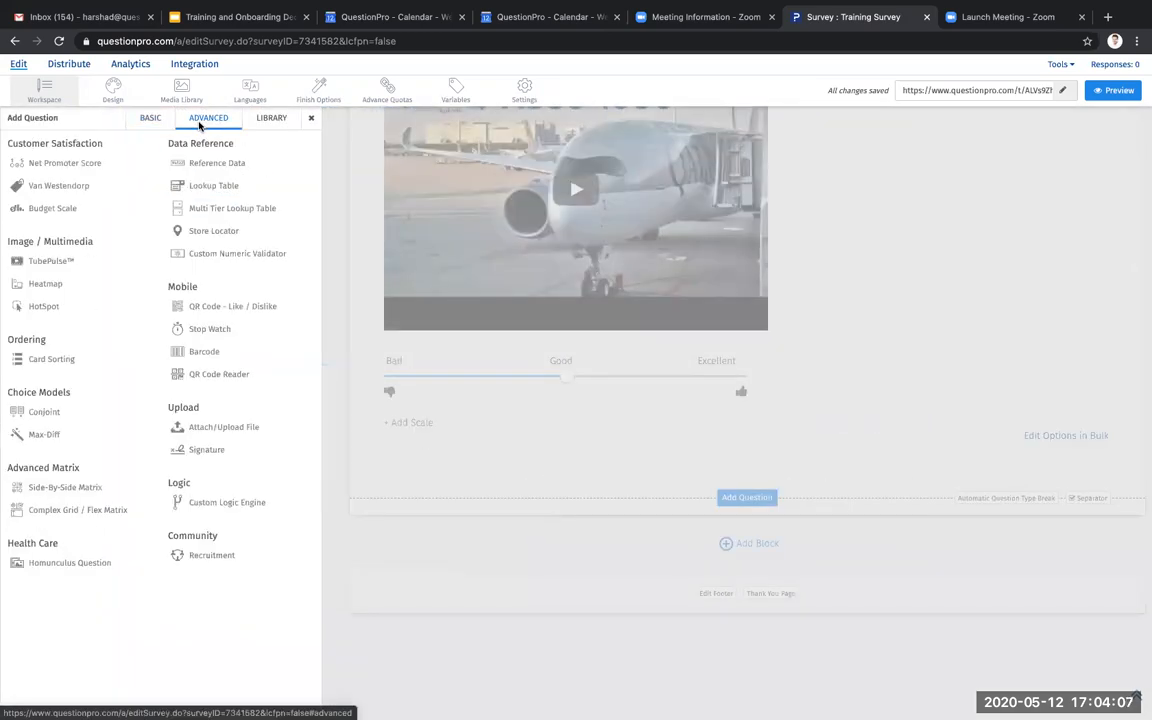
{"action": "mouse_move", "coordinate": [19, 360]}
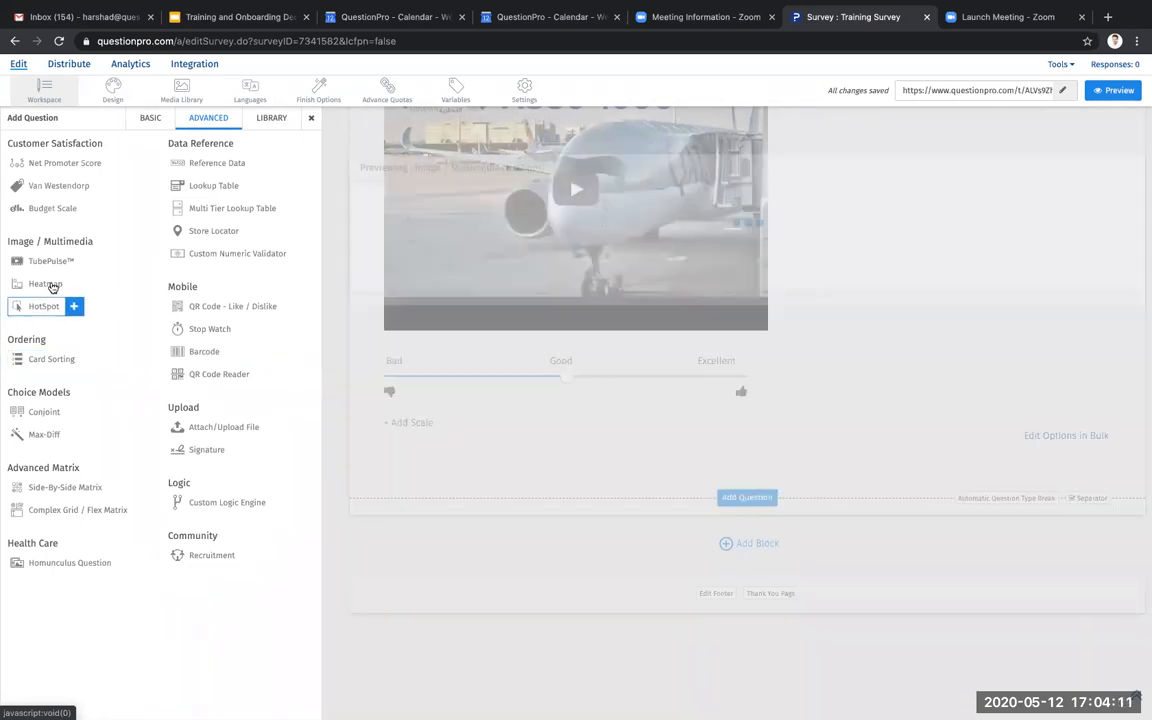
{"action": "mouse_move", "coordinate": [50, 286]}
{"action": "mouse_move", "coordinate": [47, 308]}
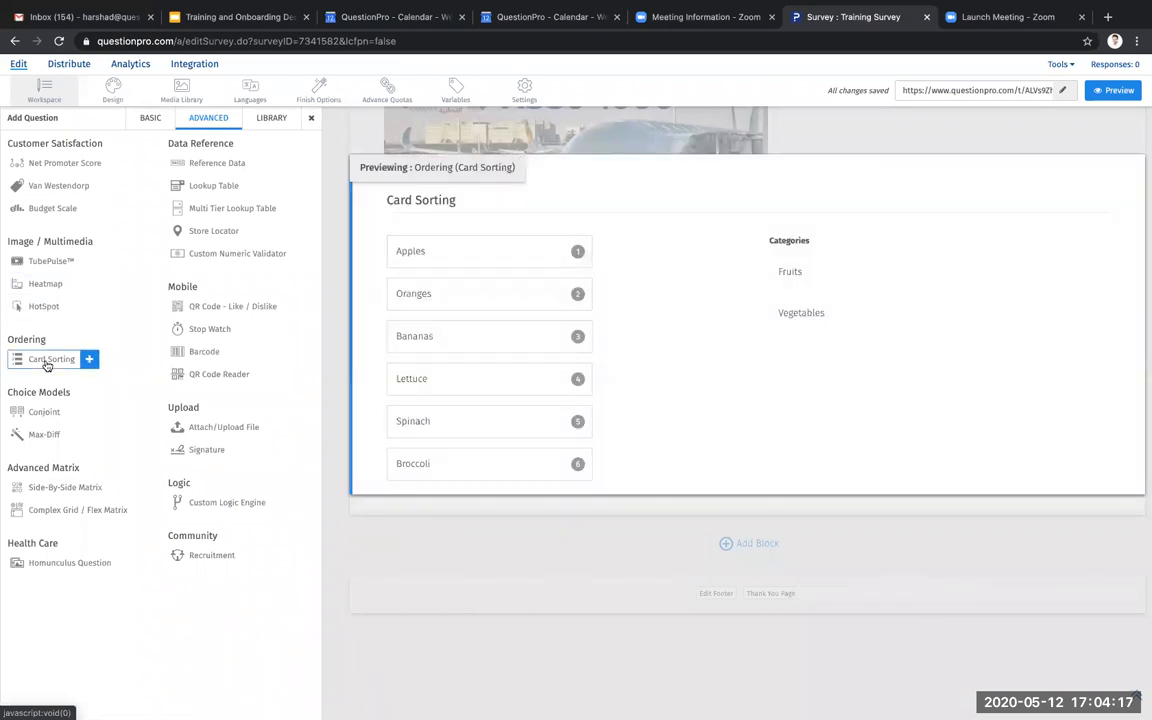
{"action": "left_click", "coordinate": [46, 364]}
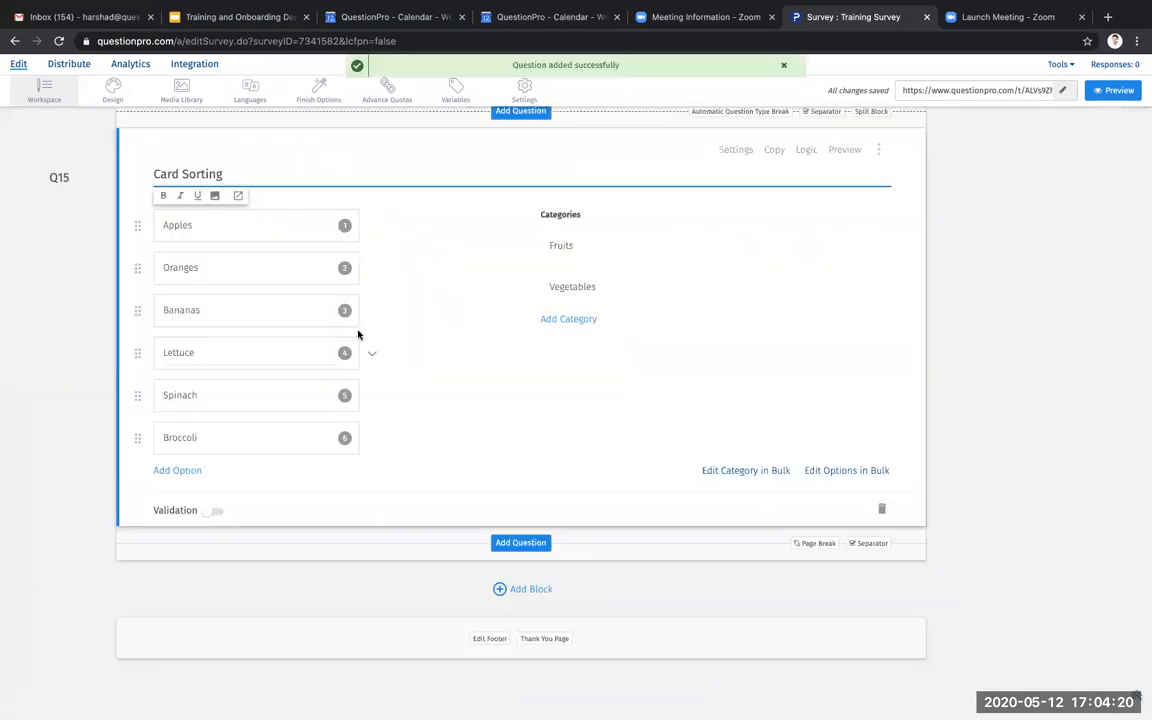
{"action": "left_click", "coordinate": [451, 329]}
- Preview the Card Sorting question, sorting Oranges, Apples and Bananas into Fruits and Spinach and Broccoli into Vegetables, and close the preview
{"action": "mouse_move", "coordinate": [354, 227]}
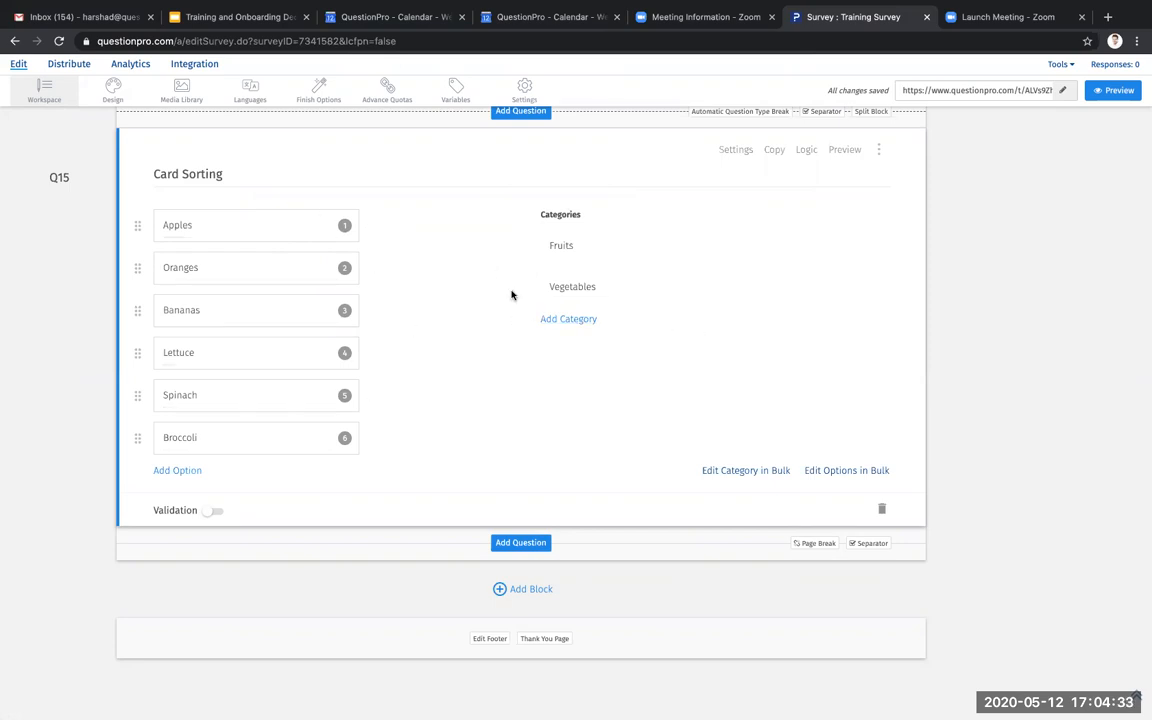
{"action": "left_click", "coordinate": [844, 150]}
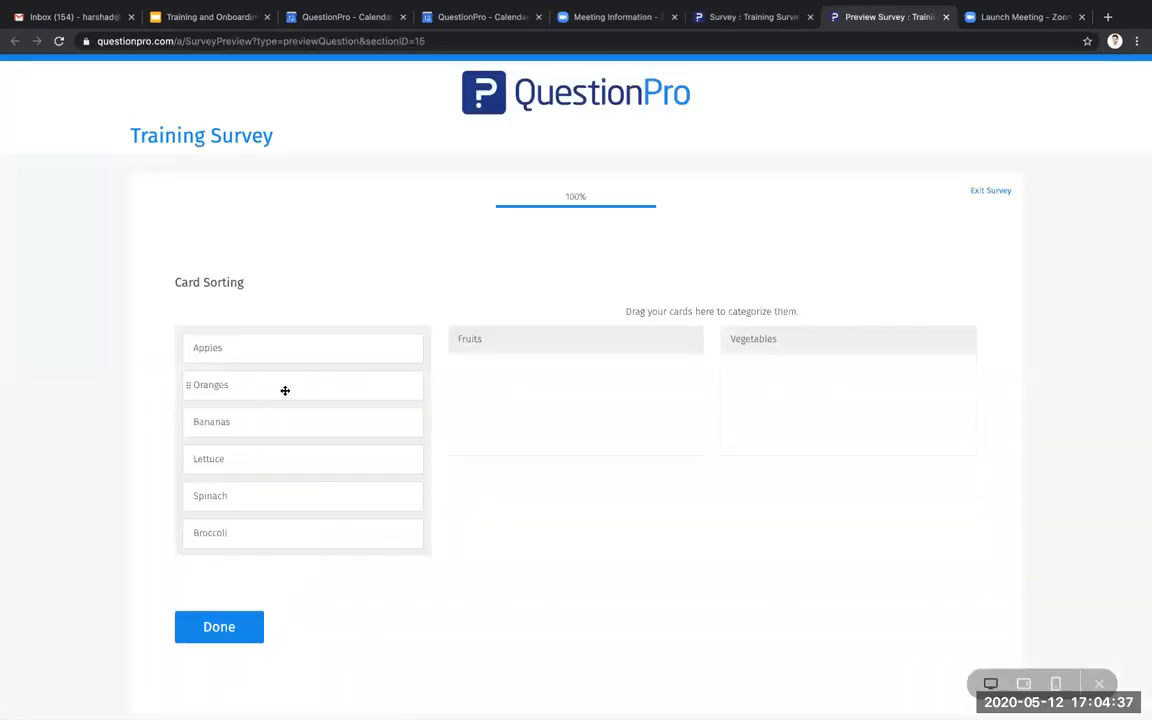
{"action": "left_click_drag", "start_coordinate": [345, 383], "coordinate": [575, 380]}
{"action": "left_click_drag", "start_coordinate": [268, 348], "coordinate": [570, 412]}
{"action": "left_click_drag", "start_coordinate": [282, 429], "coordinate": [860, 415]}
{"action": "left_click_drag", "start_coordinate": [373, 429], "coordinate": [851, 415]}
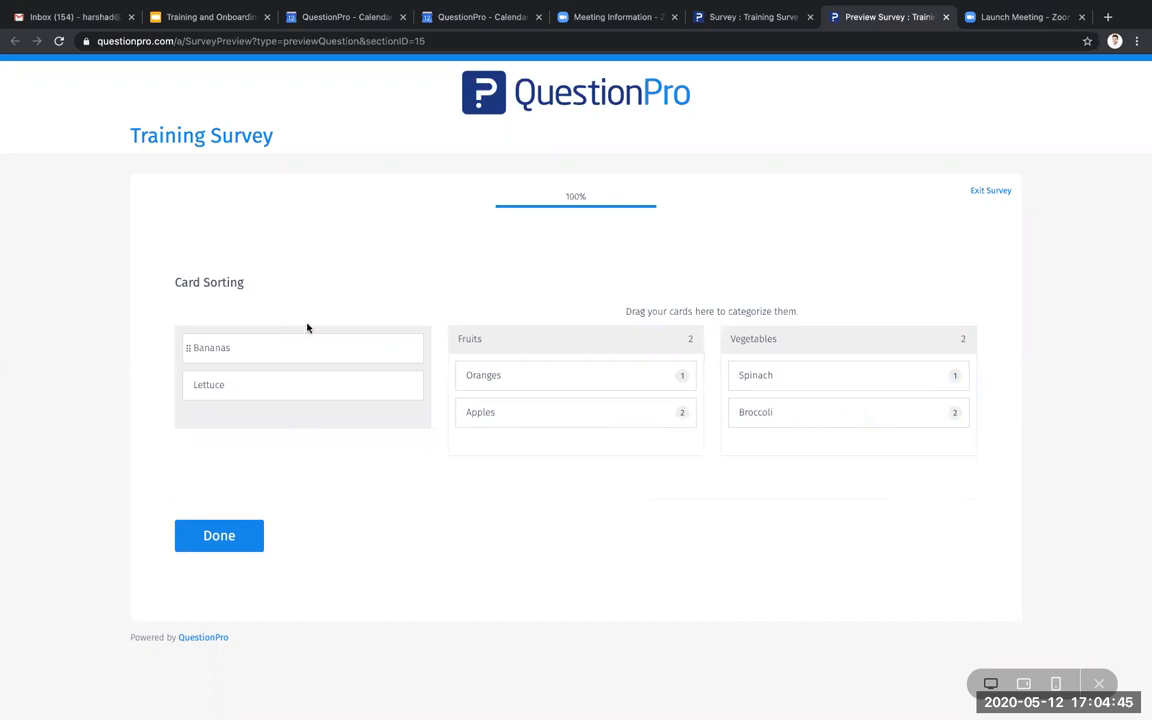
{"action": "left_click_drag", "start_coordinate": [324, 352], "coordinate": [470, 384]}
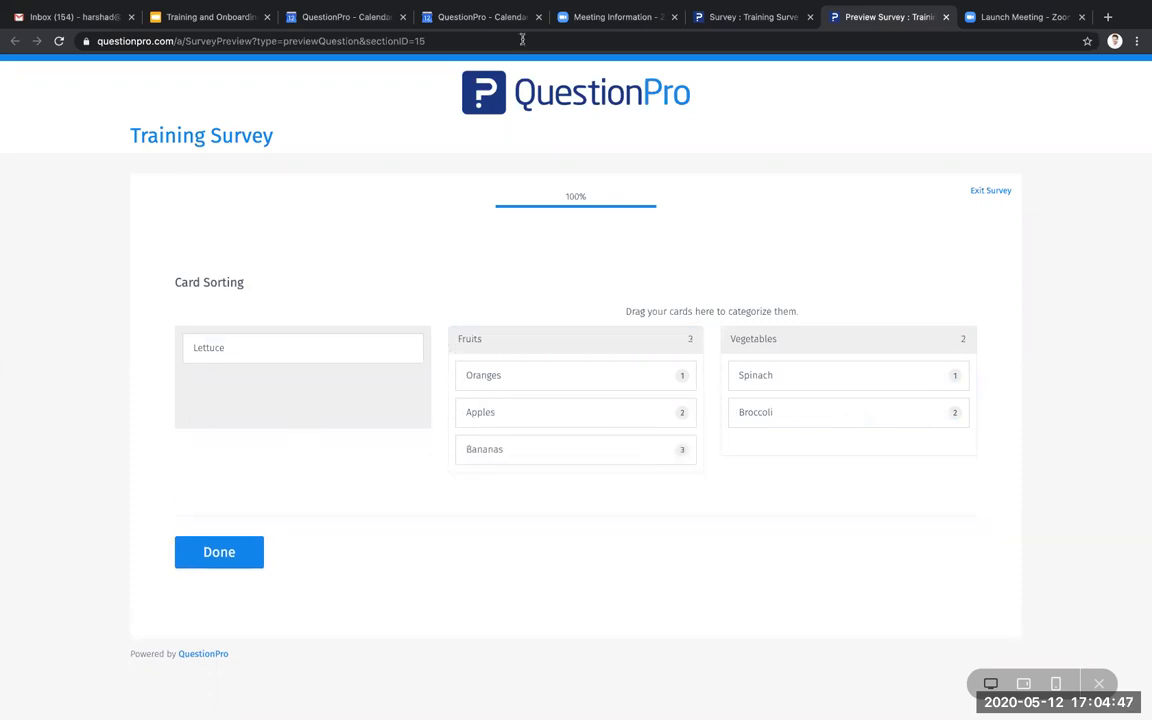
{"action": "left_click", "coordinate": [947, 17]}
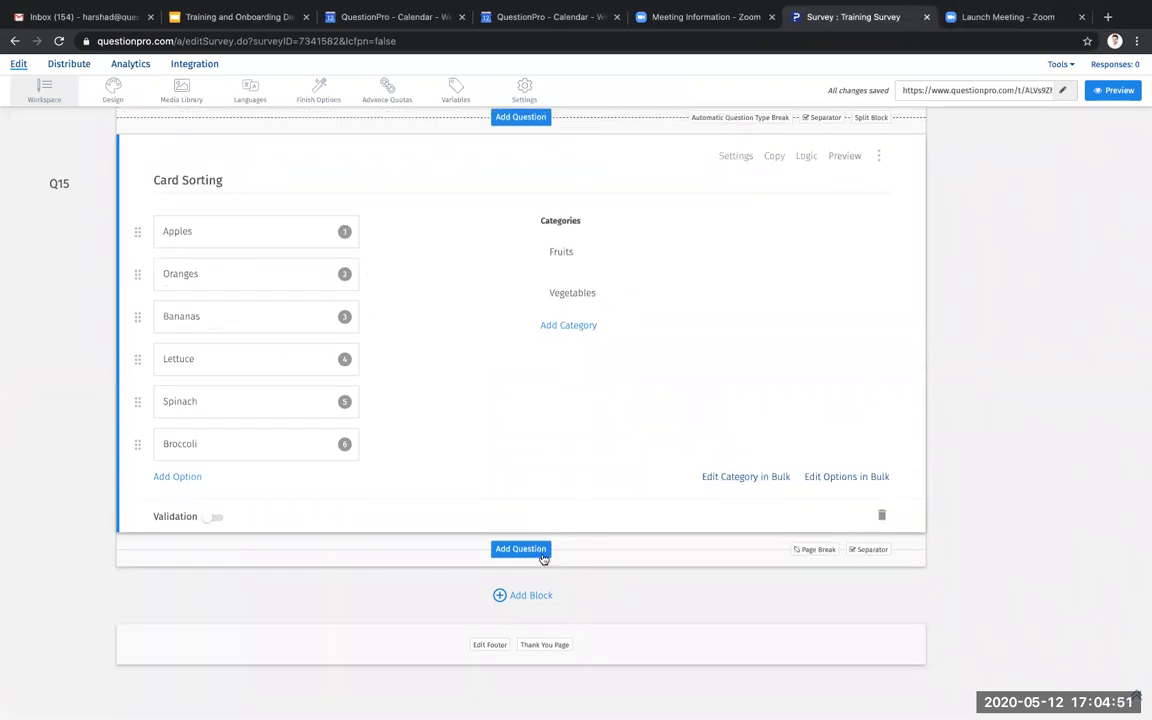
- Browse the advanced question types and preview the Side-By-Side Matrix, Complex Grid / Flex Matrix and Attach/Upload File questions
{"action": "left_click", "coordinate": [498, 550]}
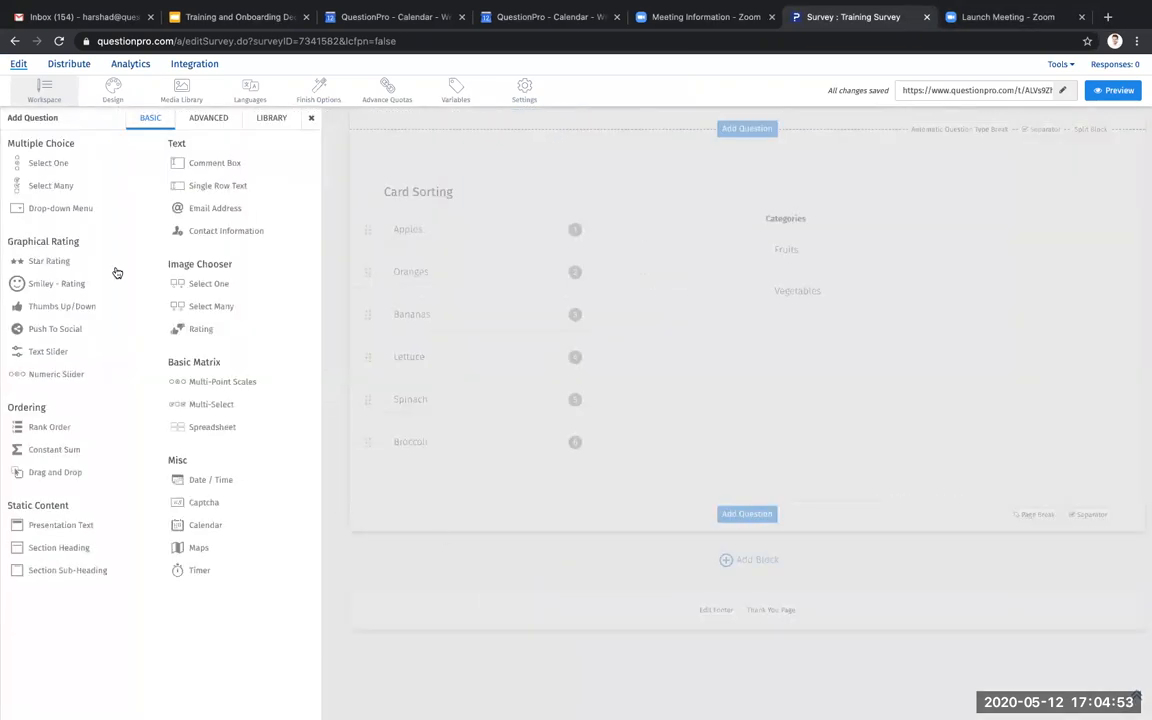
{"action": "left_click", "coordinate": [205, 120]}
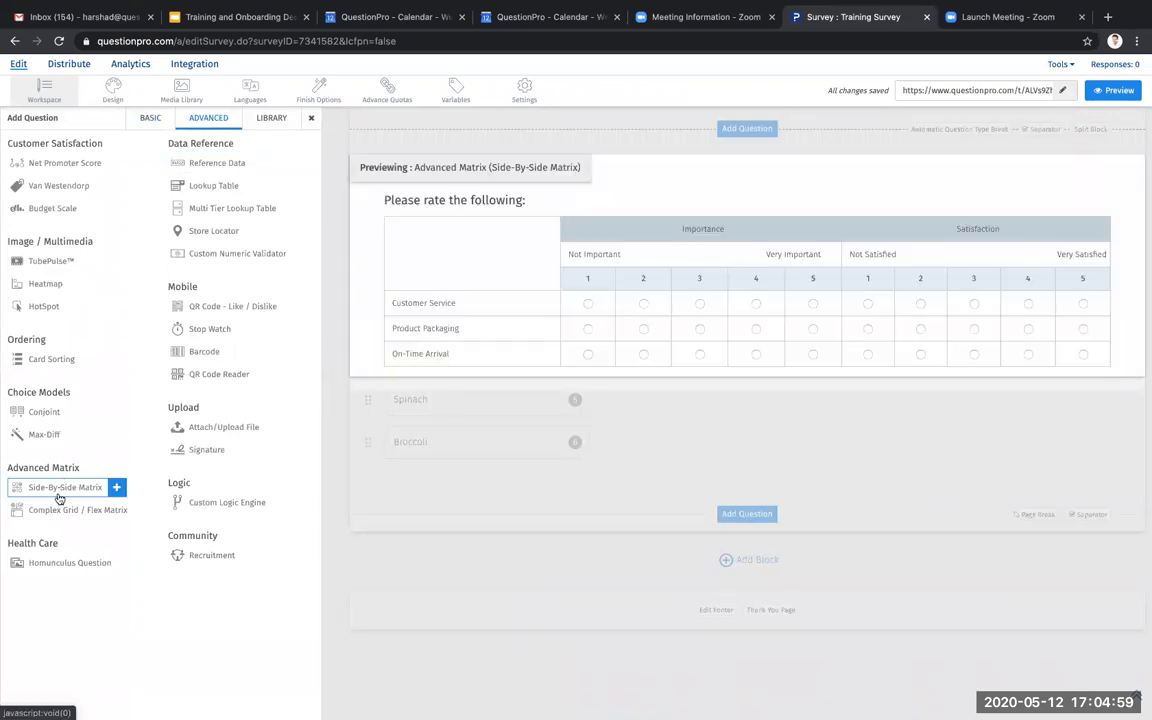
{"action": "mouse_move", "coordinate": [57, 515]}
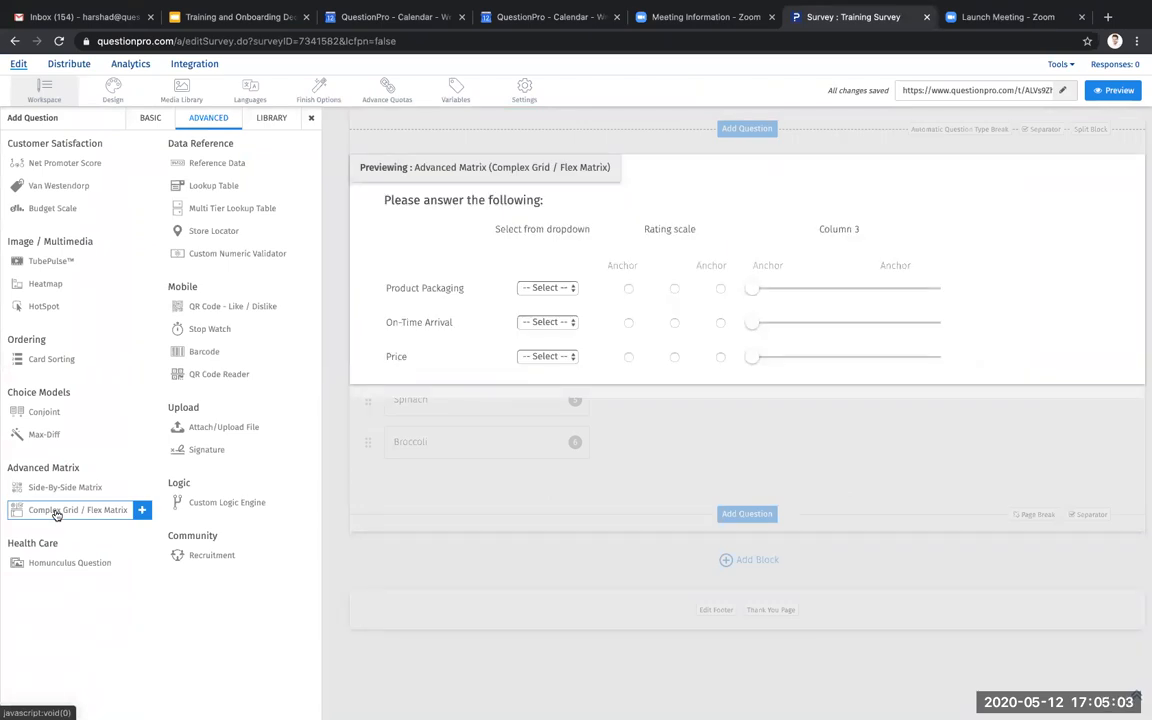
{"action": "mouse_move", "coordinate": [63, 493]}
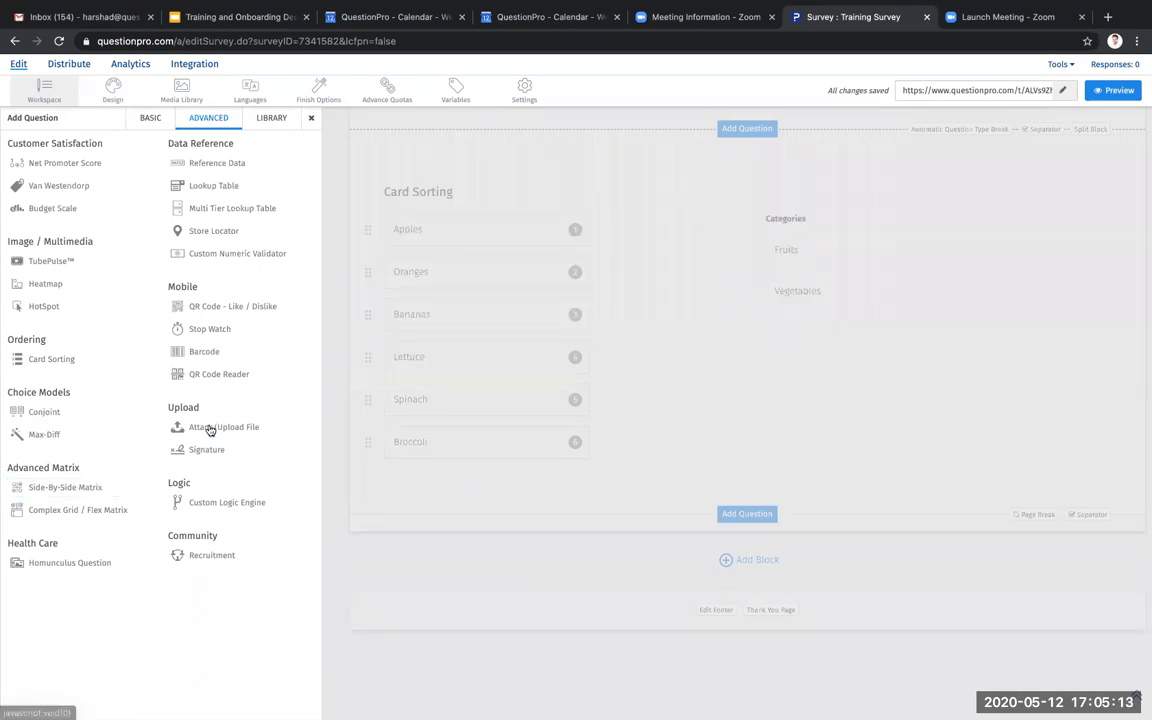
{"action": "mouse_move", "coordinate": [210, 429]}
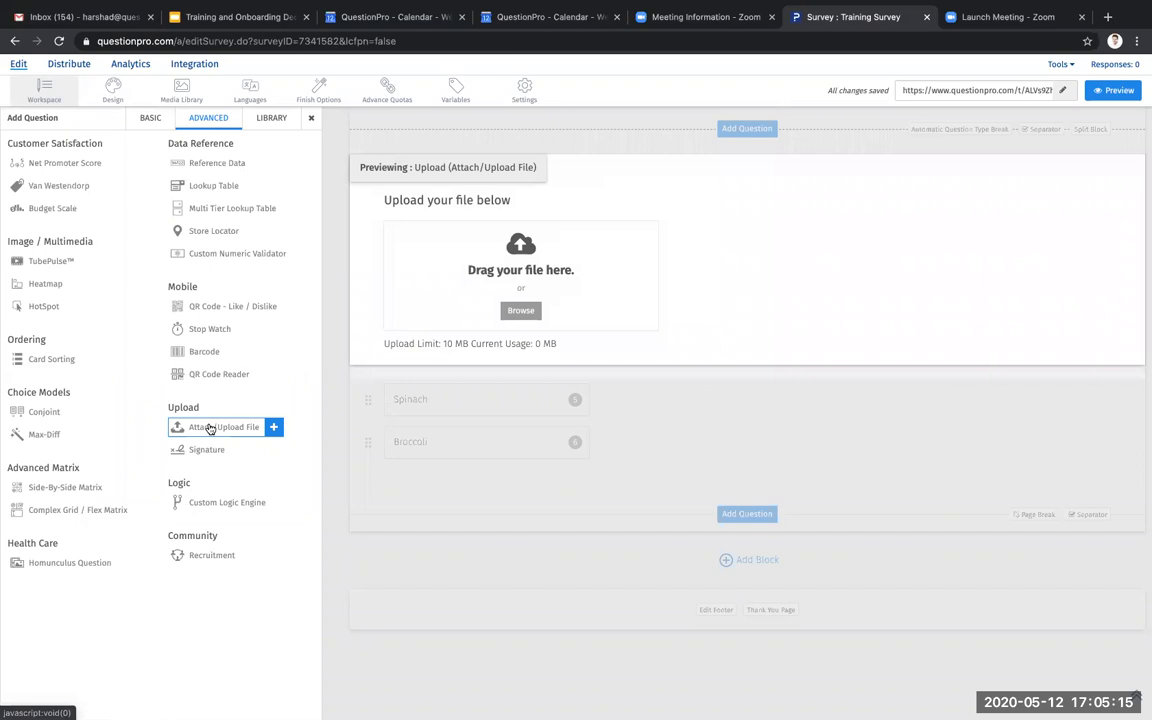
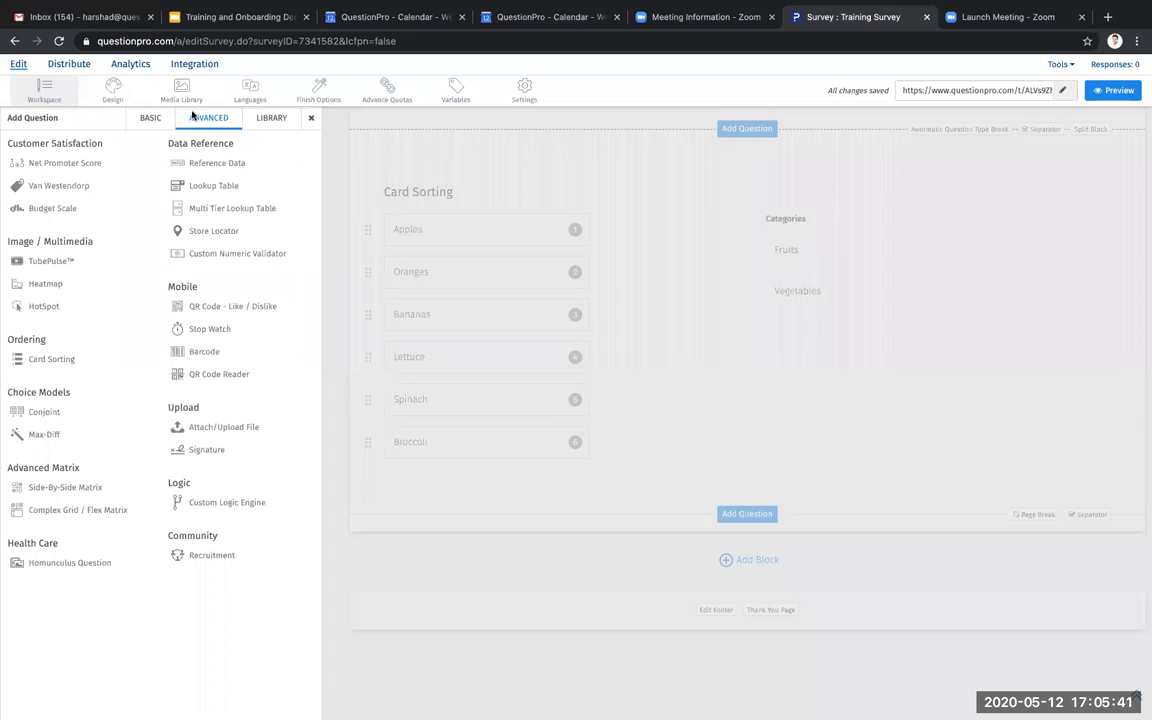
- Examine the saved question library and the Copy To Library option of the Card Sorting question
{"action": "left_click", "coordinate": [268, 117]}
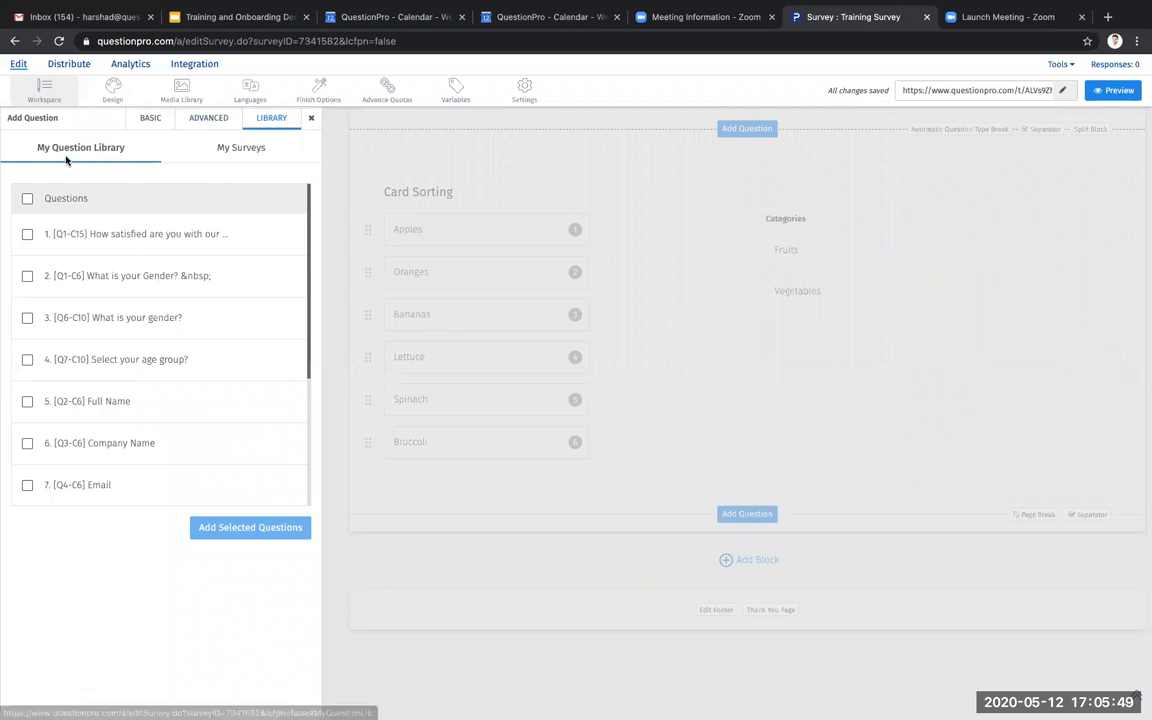
{"action": "left_click", "coordinate": [632, 252]}
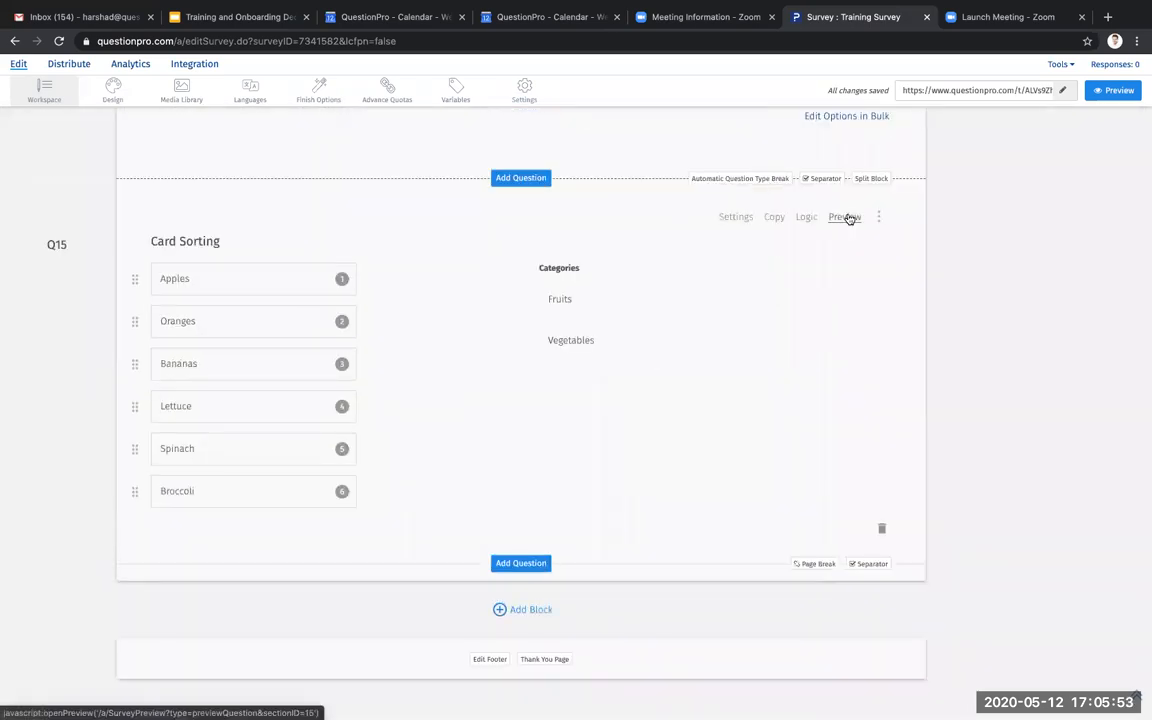
{"action": "left_click", "coordinate": [879, 216]}
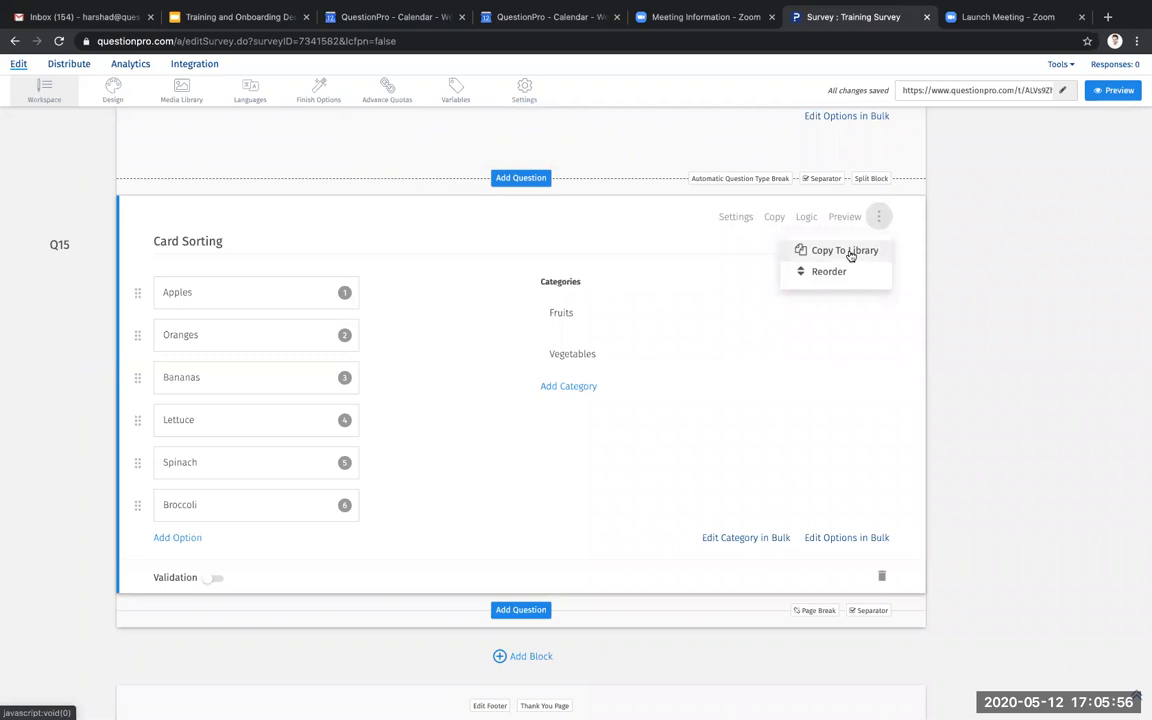
{"action": "left_click", "coordinate": [720, 435]}
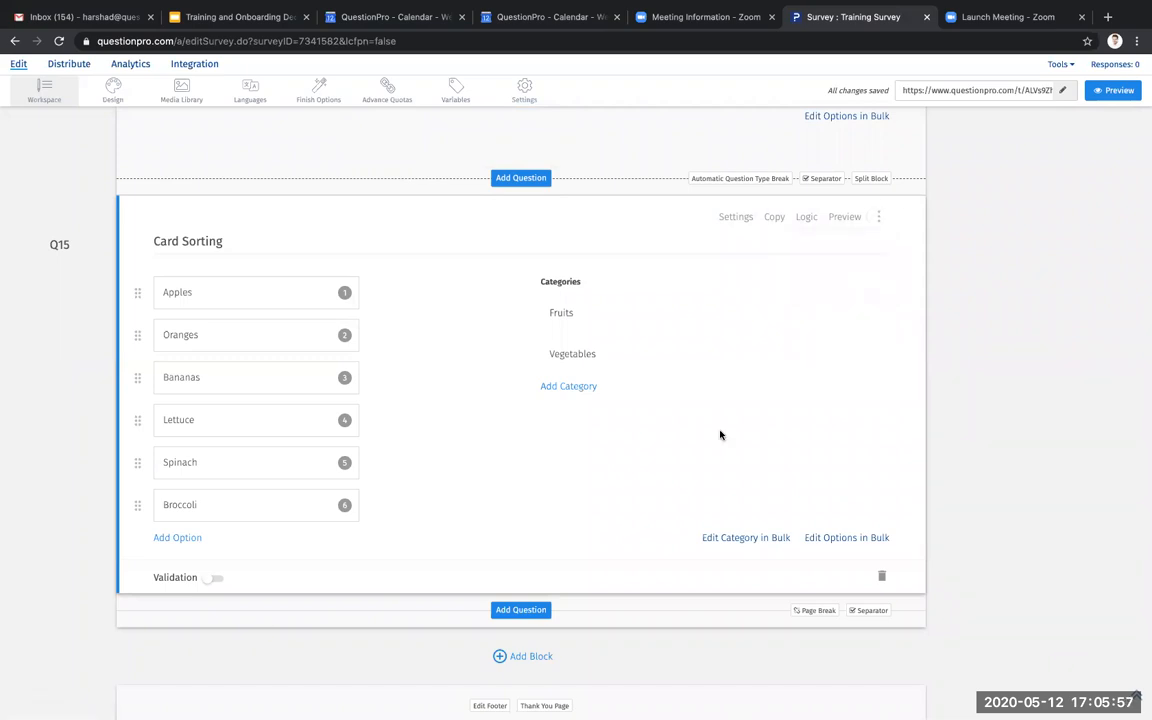
- Review how questions from existing surveys can be reused, looking through the surveys offered in the question library
{"action": "left_click", "coordinate": [516, 611]}
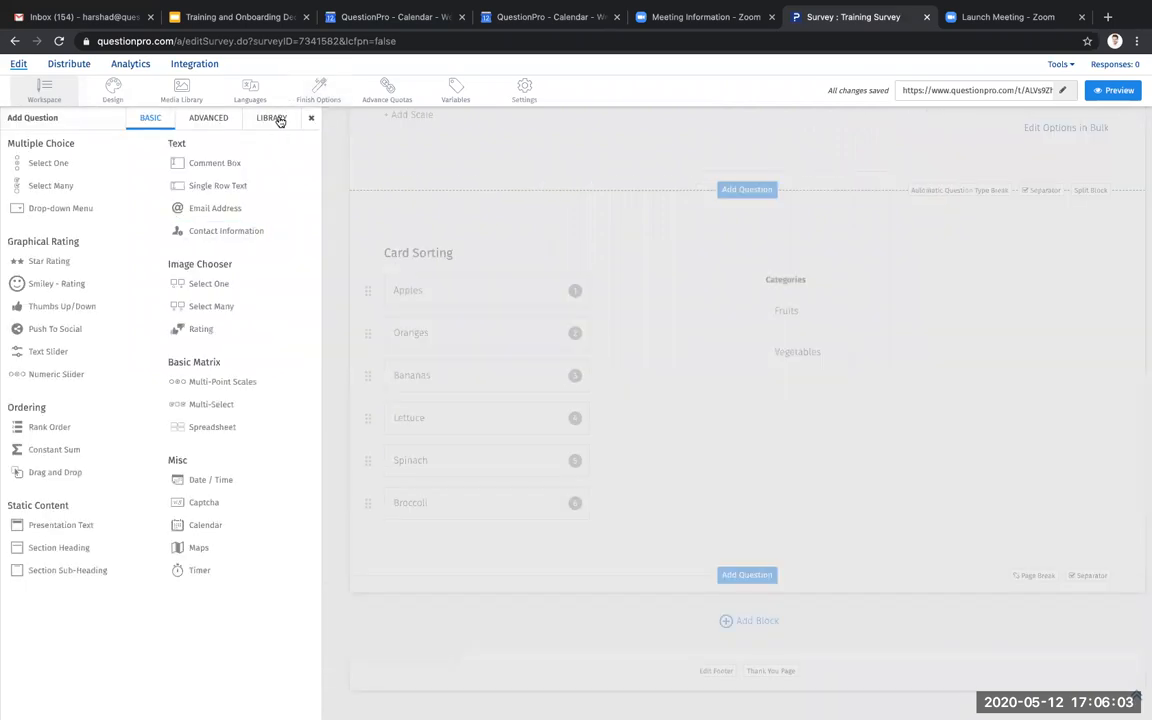
{"action": "left_click", "coordinate": [276, 117]}
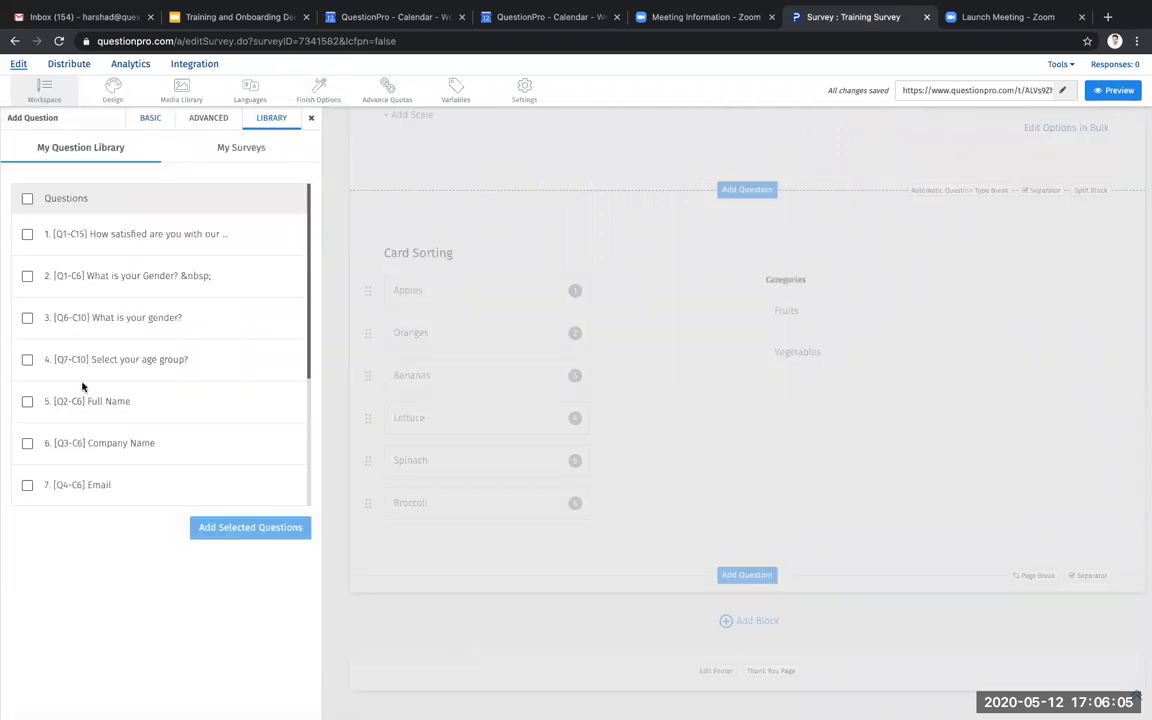
{"action": "left_click", "coordinate": [213, 150]}
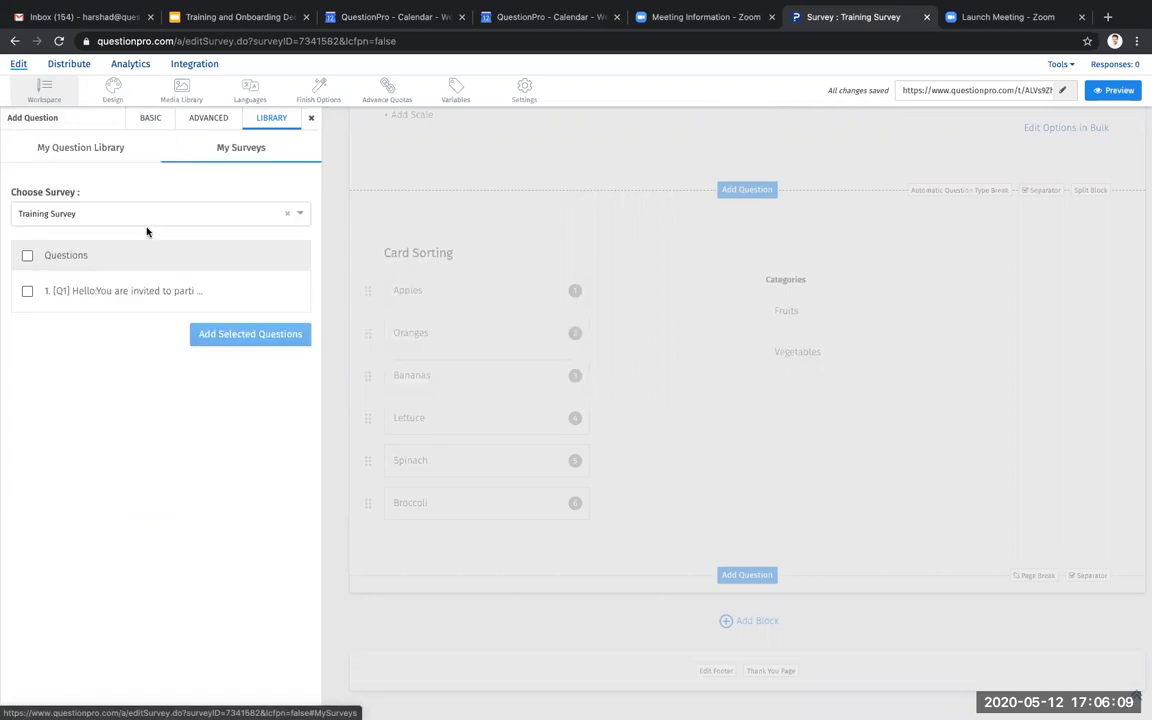
{"action": "left_click", "coordinate": [160, 216]}
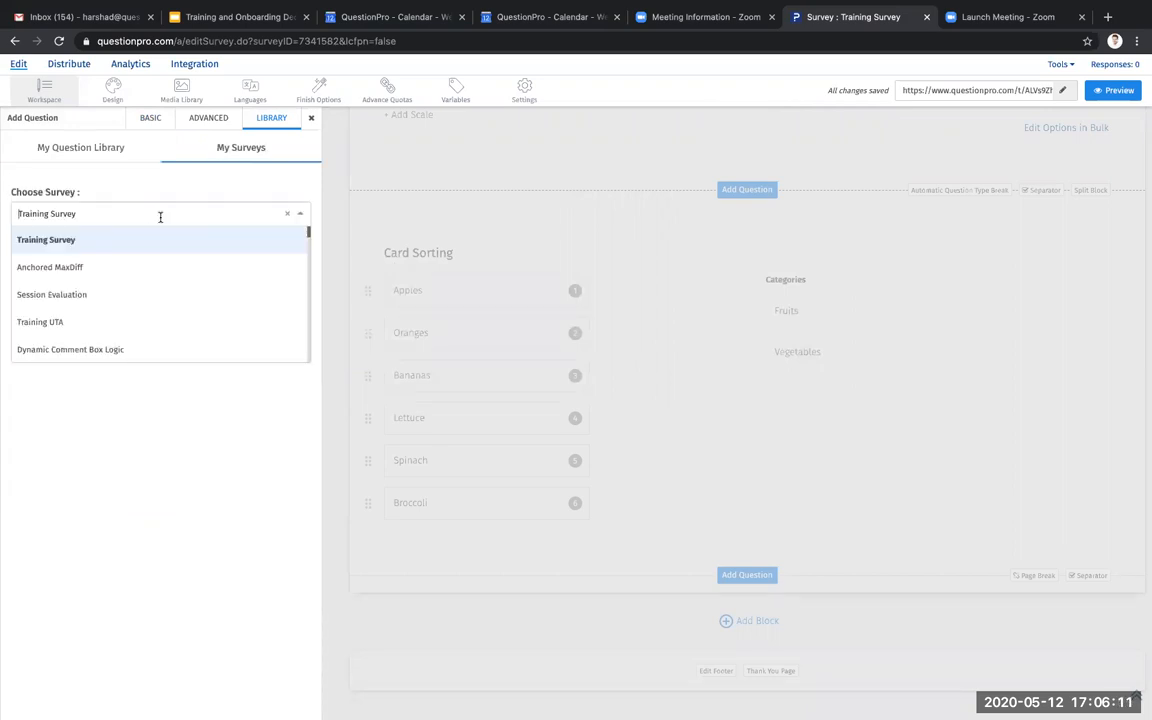
{"action": "scroll", "coordinate": [205, 285], "scroll_direction": "down", "scroll_amount": 5}
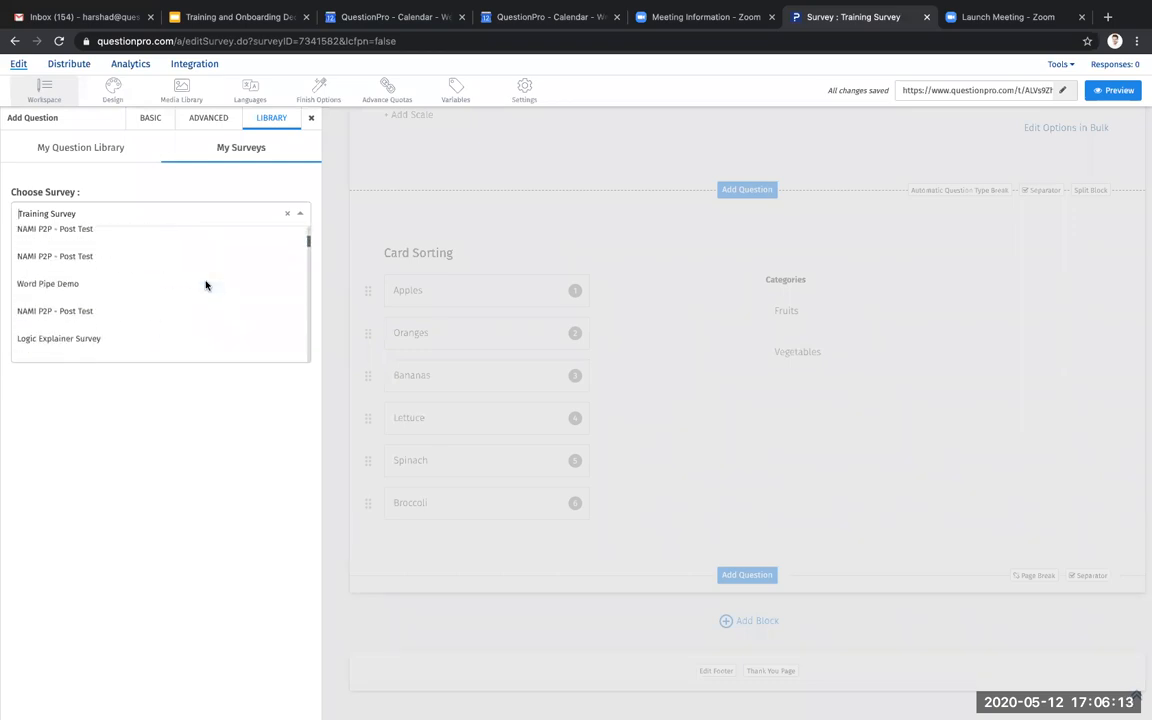
{"action": "left_click", "coordinate": [408, 178]}
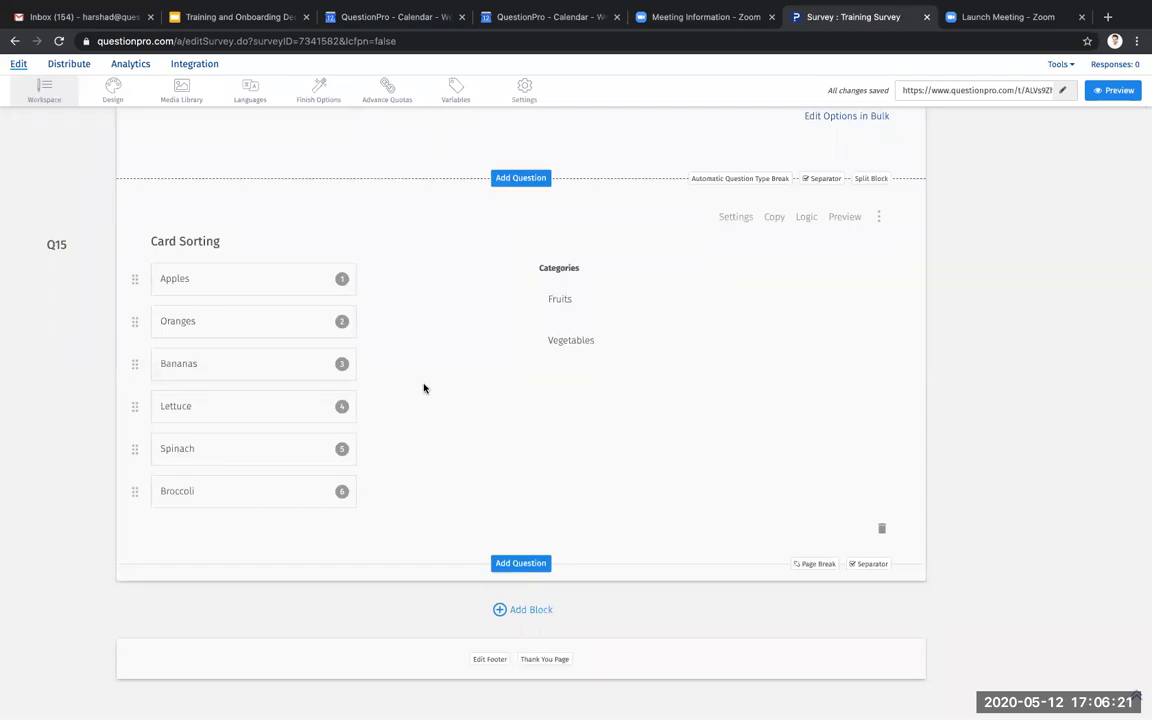
- Try the green and red standard themes in the survey design and check the custom theme colour picker
{"action": "scroll", "coordinate": [424, 388], "scroll_direction": "up", "scroll_amount": 15}
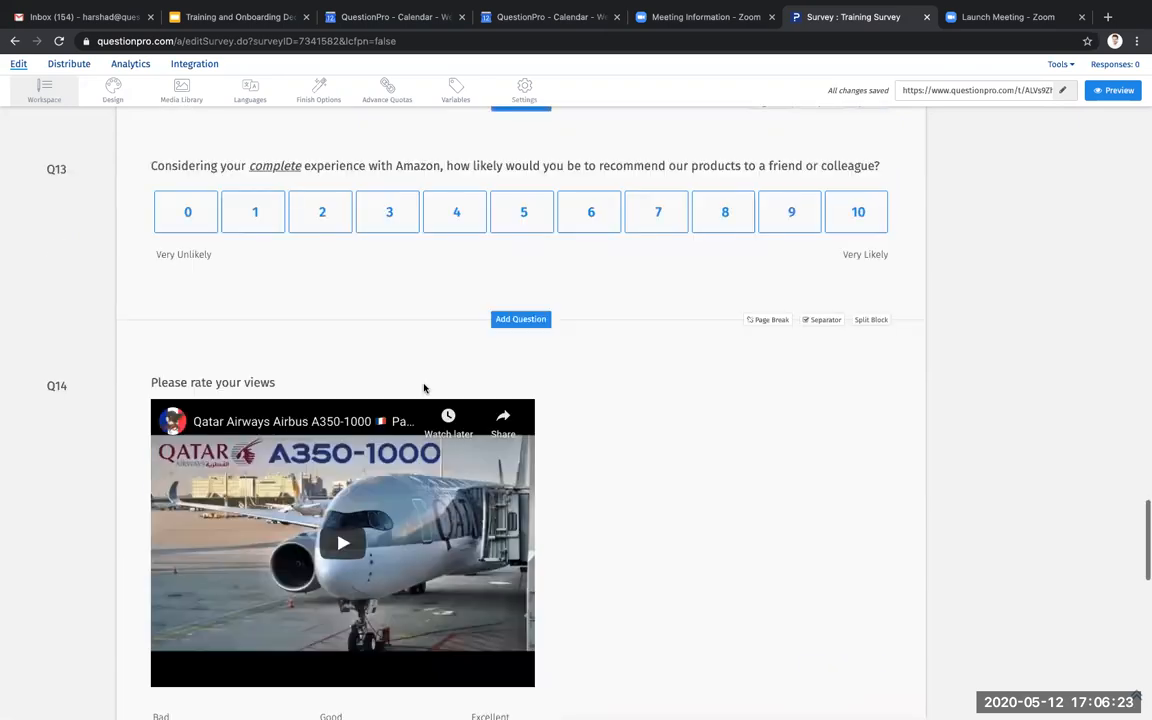
{"action": "scroll", "coordinate": [424, 388], "scroll_direction": "up", "scroll_amount": 15}
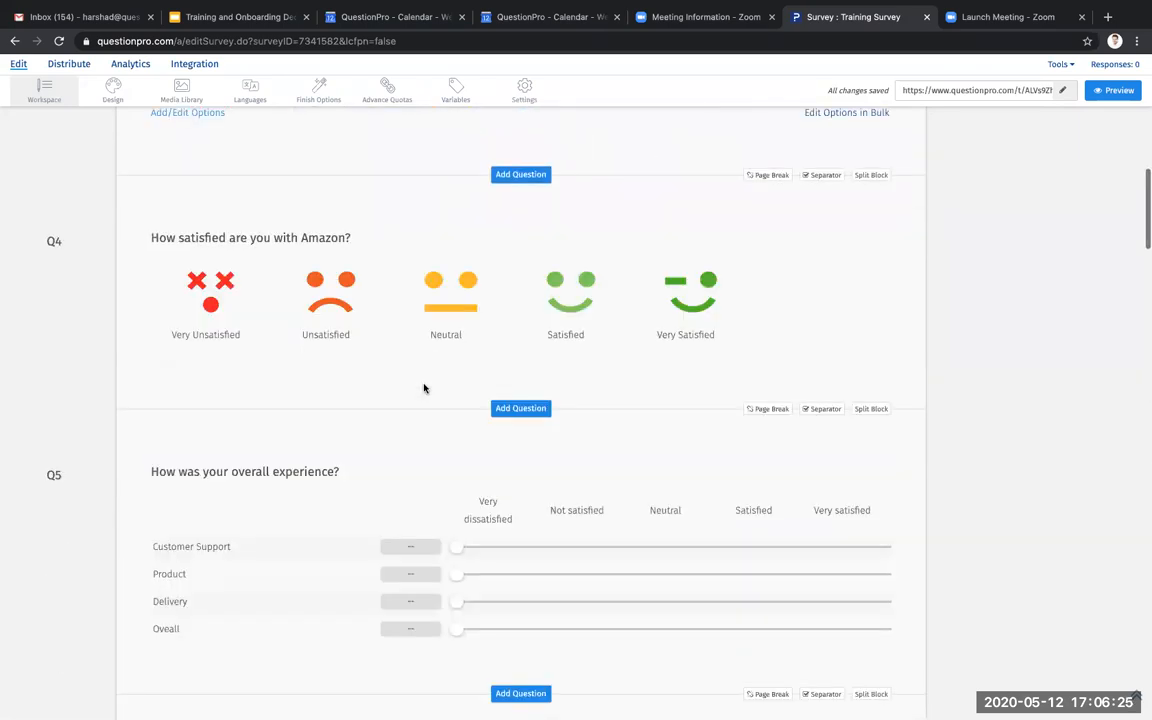
{"action": "scroll", "coordinate": [424, 385], "scroll_direction": "up", "scroll_amount": 5}
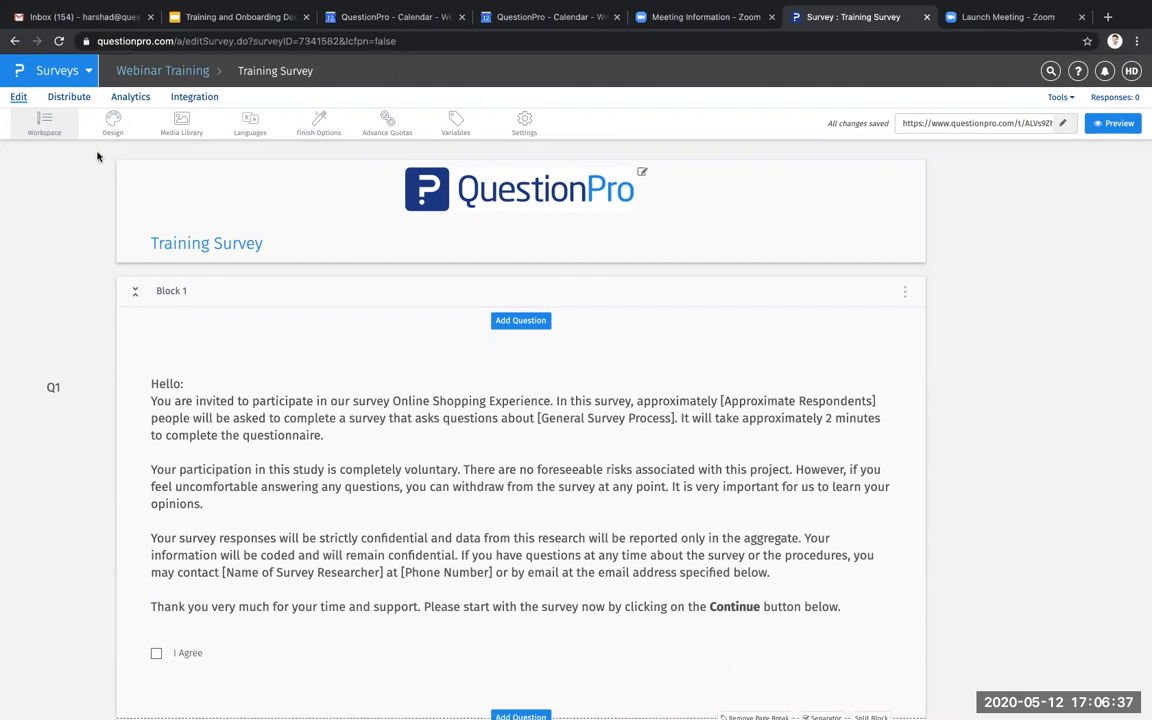
{"action": "left_click", "coordinate": [116, 114]}
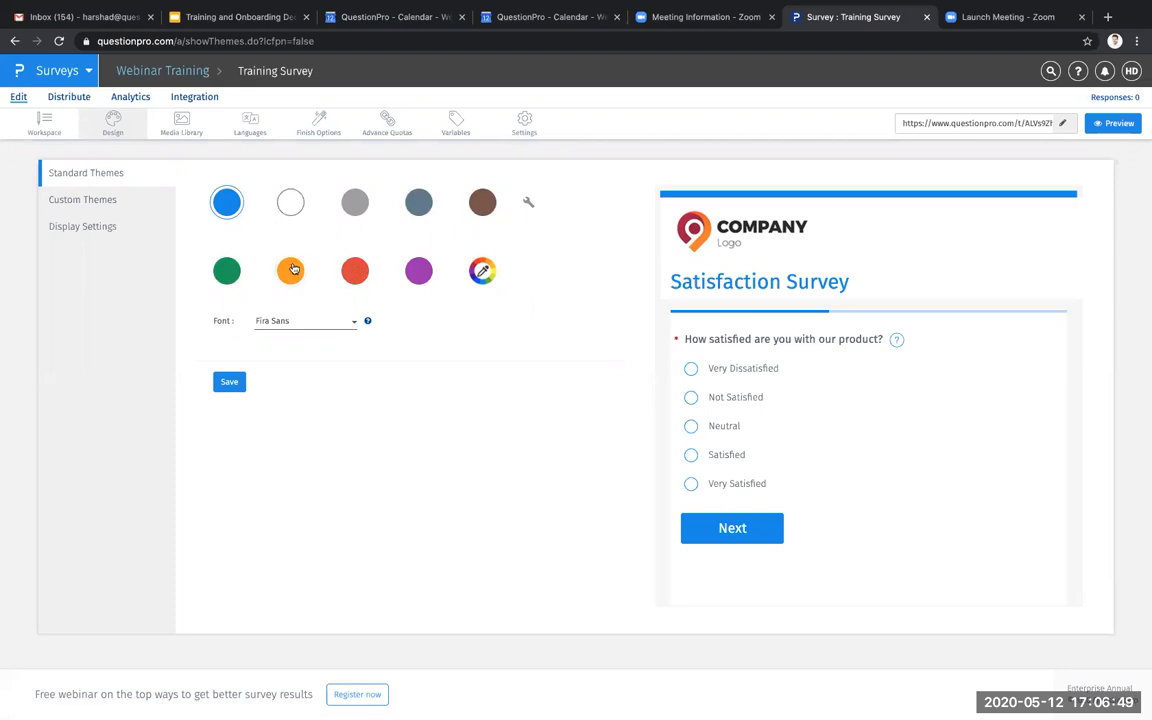
{"action": "left_click", "coordinate": [231, 271]}
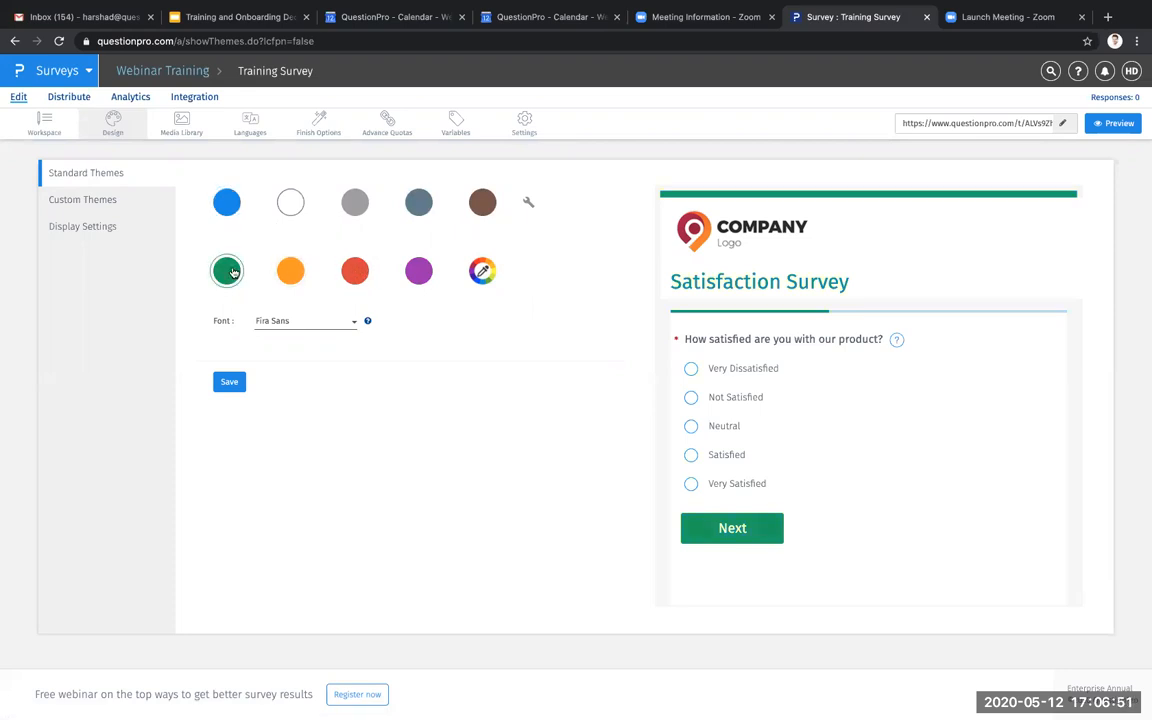
{"action": "left_click", "coordinate": [357, 275]}
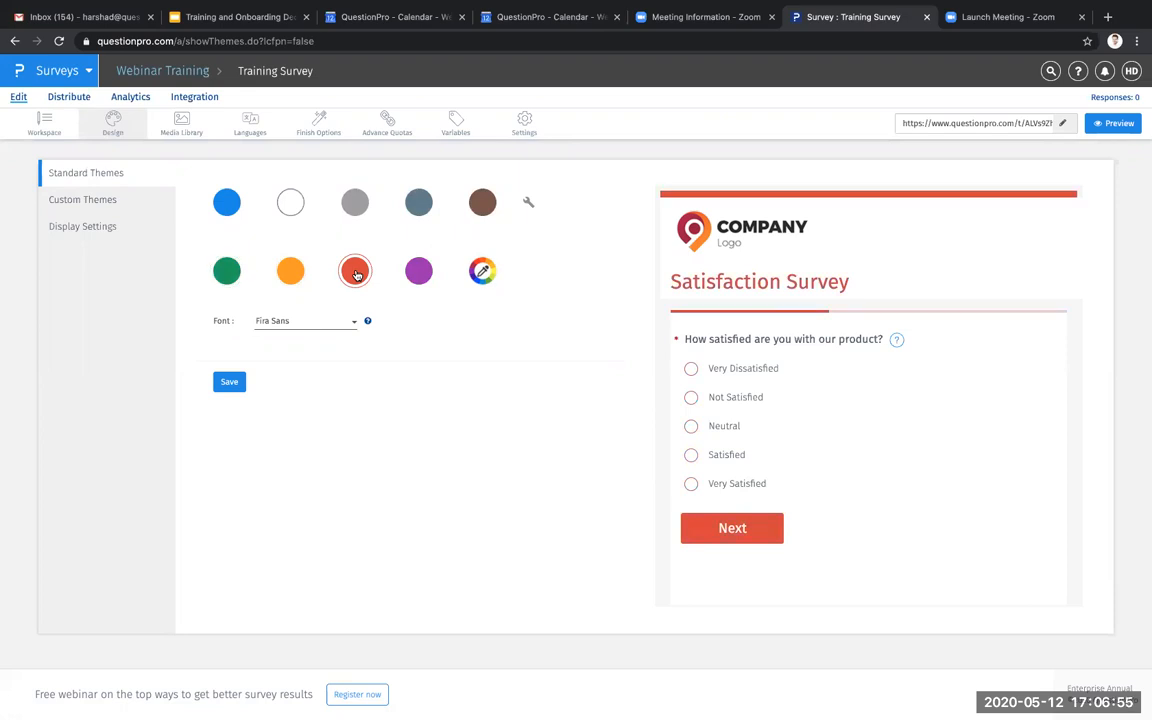
{"action": "left_click", "coordinate": [483, 272]}
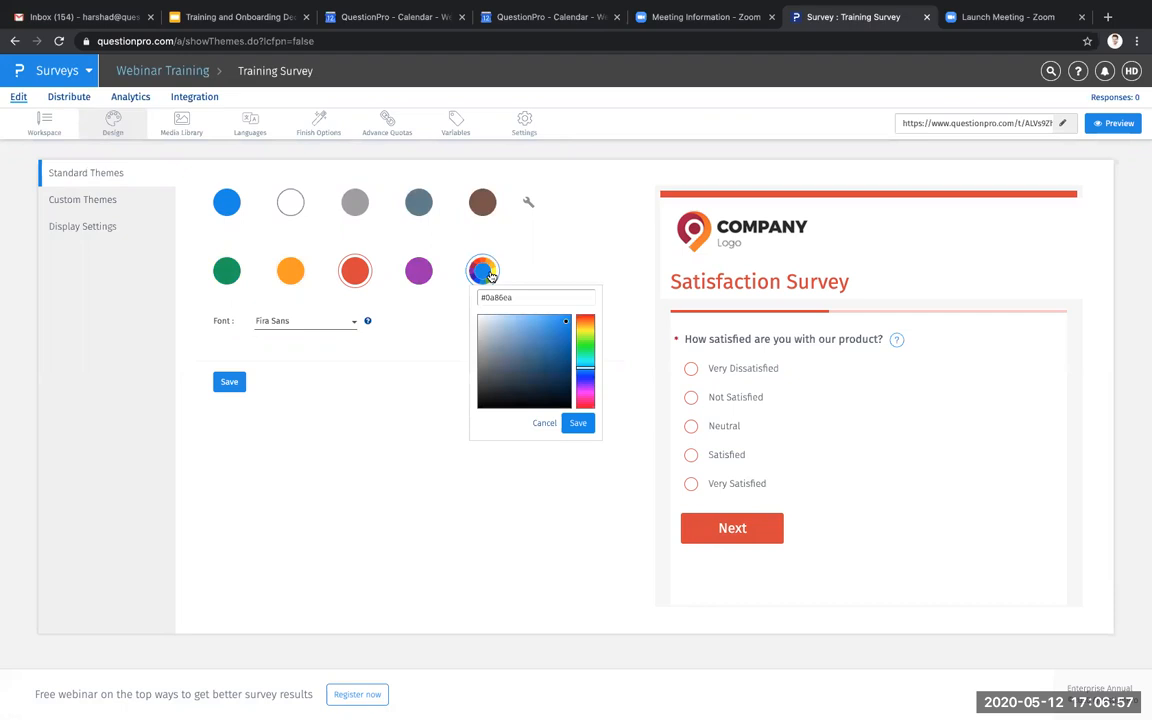
{"action": "left_click", "coordinate": [542, 425]}
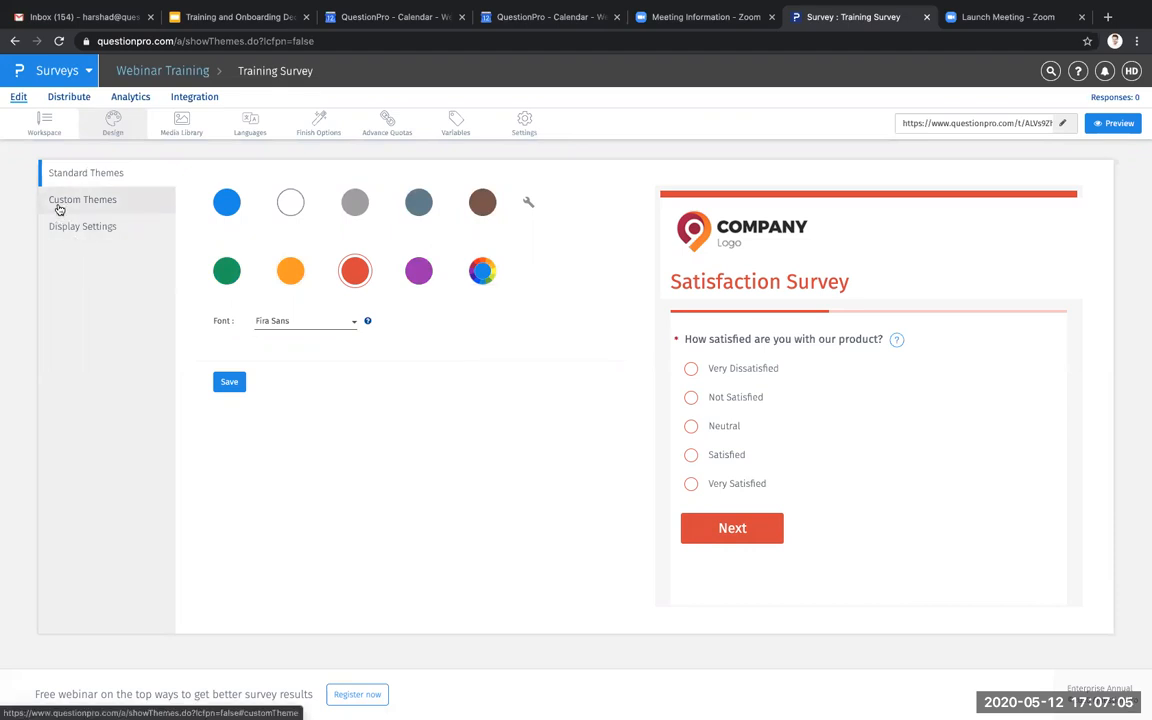
- Examine the custom theme options and the display settings, including the progress bar locations and browser title
{"action": "left_click", "coordinate": [59, 209]}
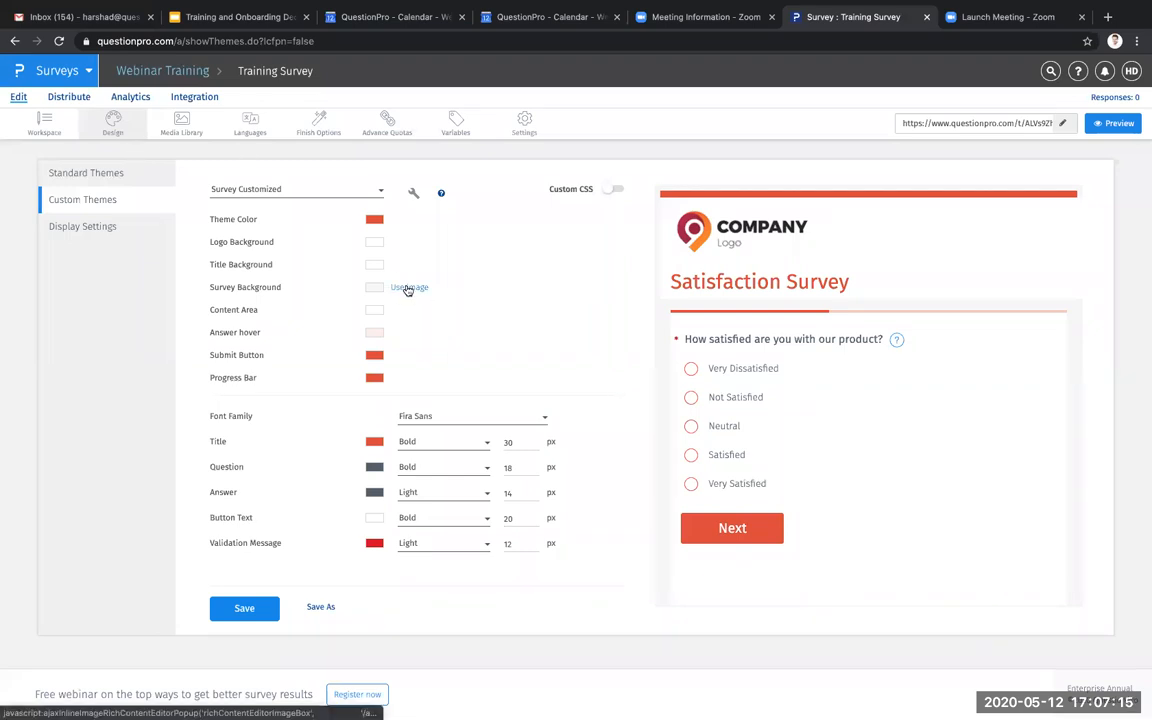
{"action": "left_click", "coordinate": [87, 240]}
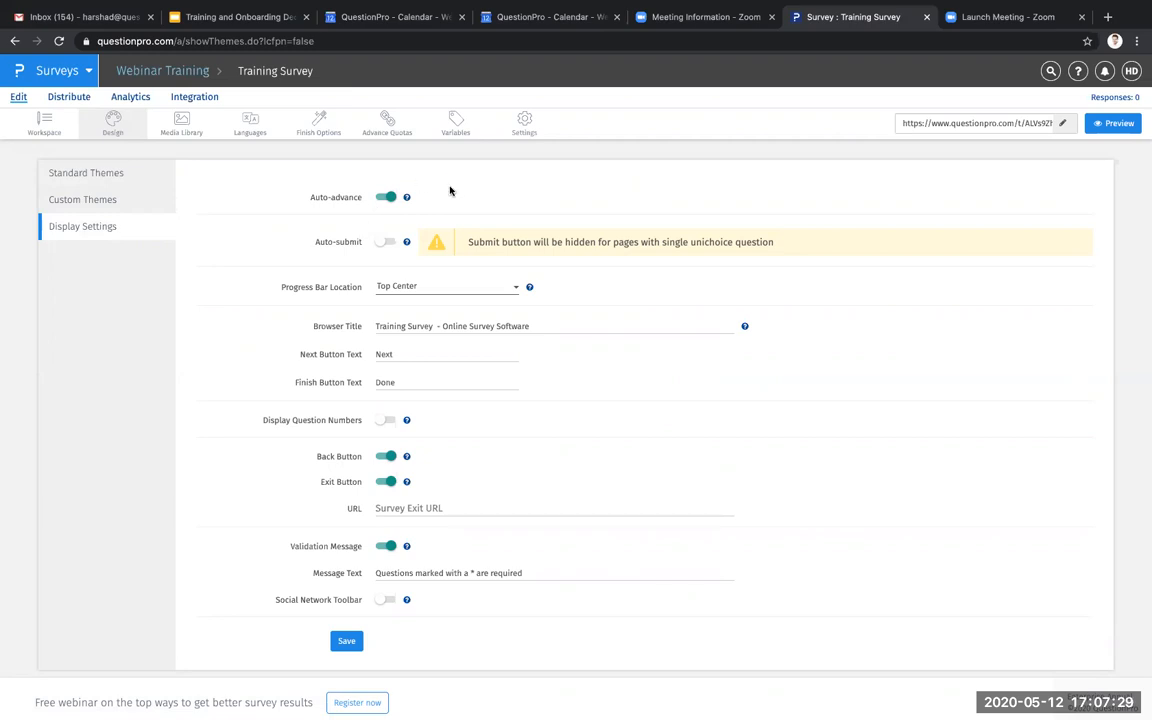
{"action": "left_click", "coordinate": [437, 292]}
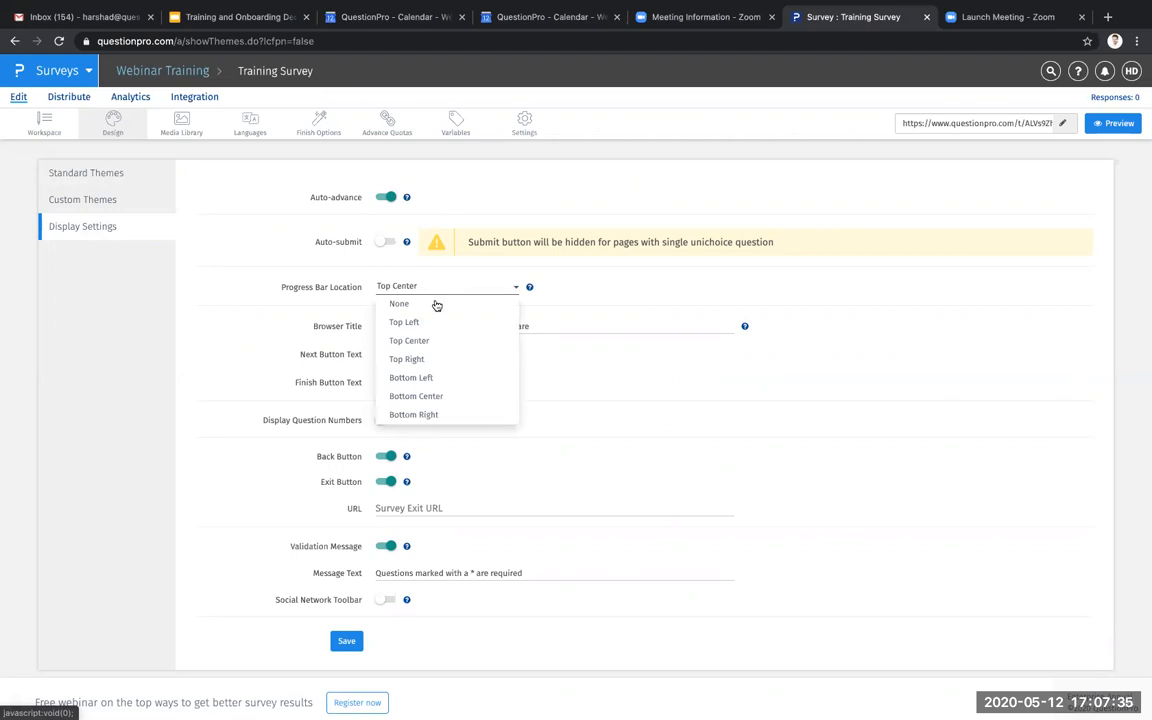
{"action": "left_click", "coordinate": [592, 309]}
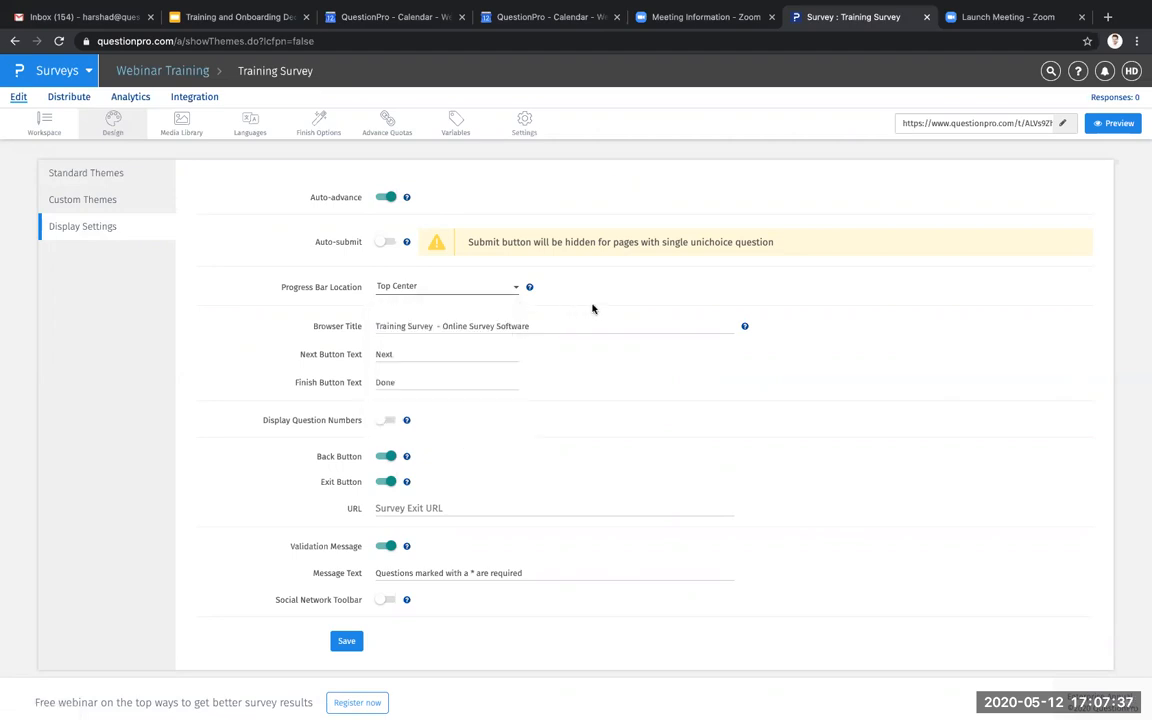
{"action": "left_click", "coordinate": [542, 324]}
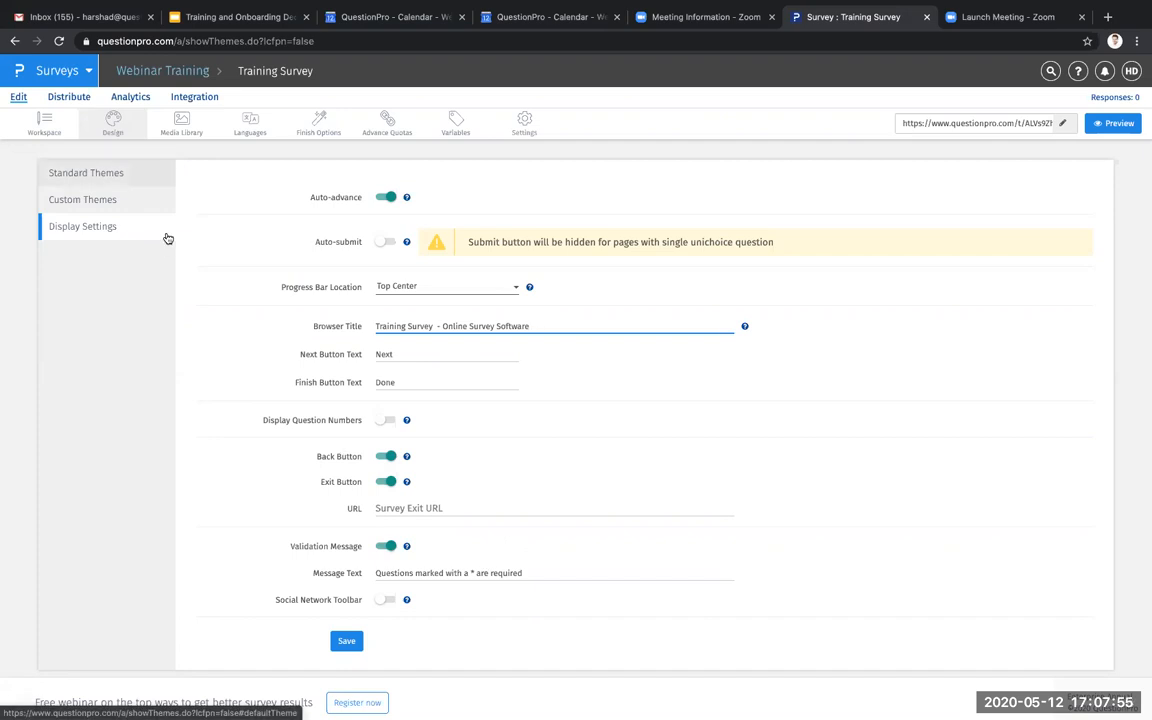
- Choose the green standard theme for the survey design
{"action": "left_click", "coordinate": [118, 132]}
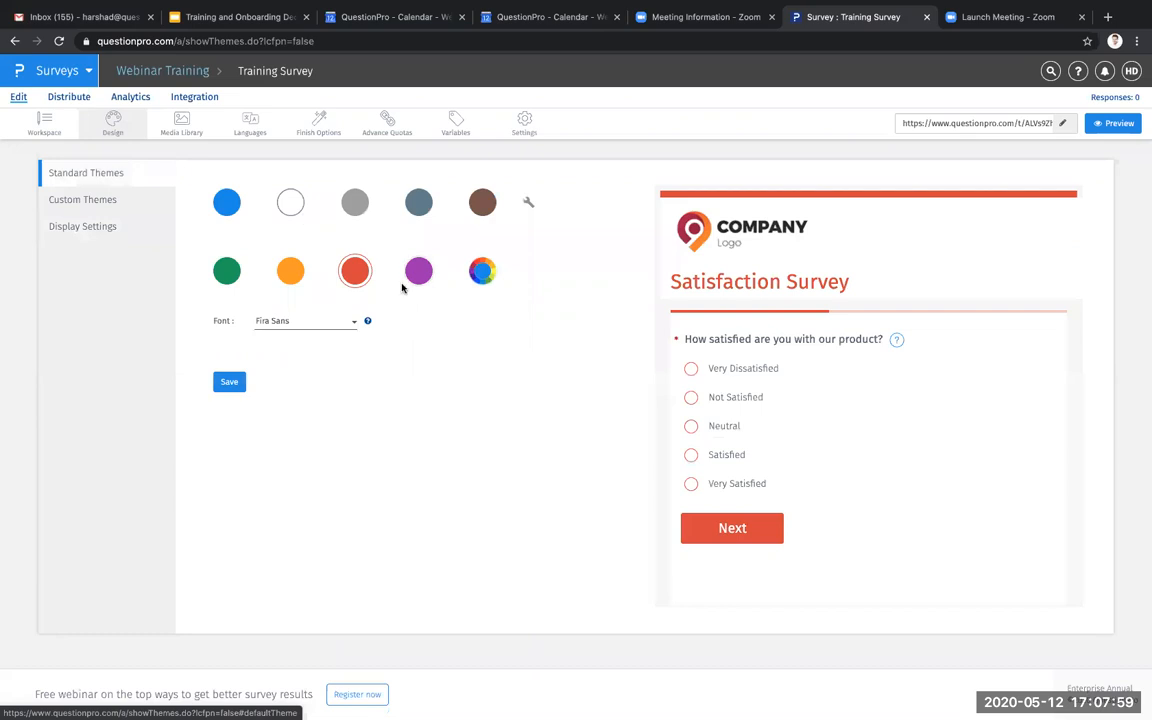
{"action": "left_click", "coordinate": [226, 268]}
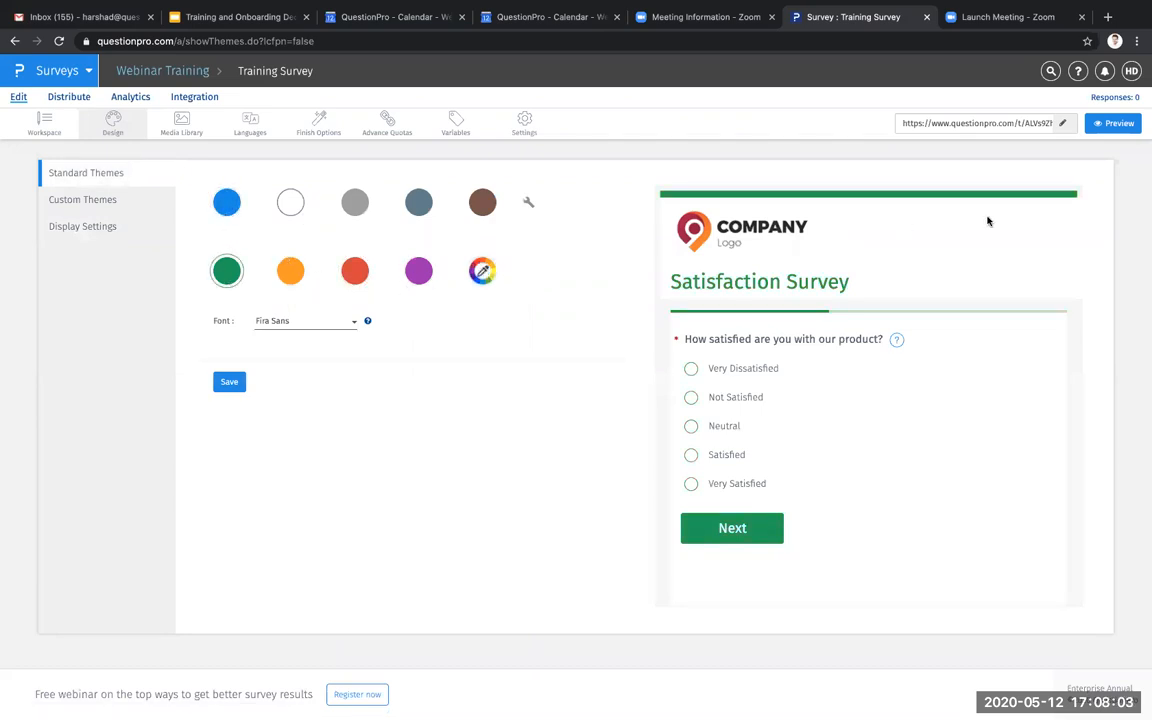
- Preview the survey, agree to the consent statement, advance to the gender question page and view it in tablet layout
{"action": "left_click", "coordinate": [1109, 128]}
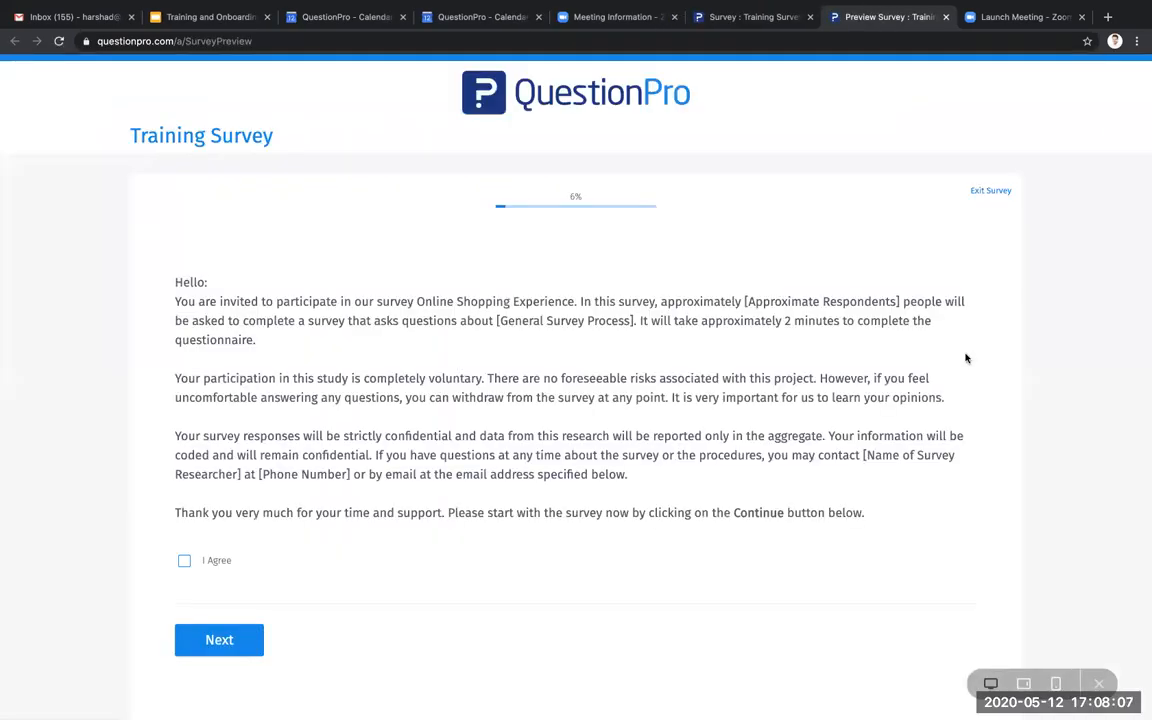
{"action": "scroll", "coordinate": [845, 230], "scroll_direction": "down", "scroll_amount": 1}
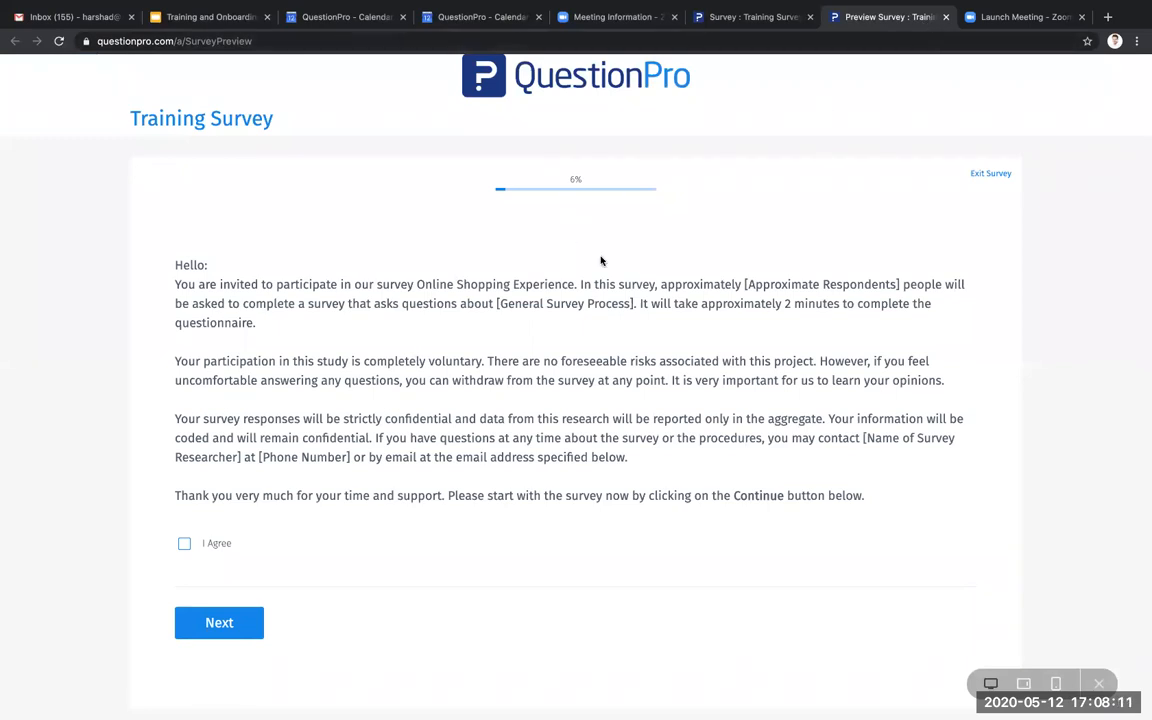
{"action": "scroll", "coordinate": [249, 522], "scroll_direction": "down", "scroll_amount": 1}
{"action": "left_click", "coordinate": [210, 516]}
{"action": "left_click", "coordinate": [231, 606]}
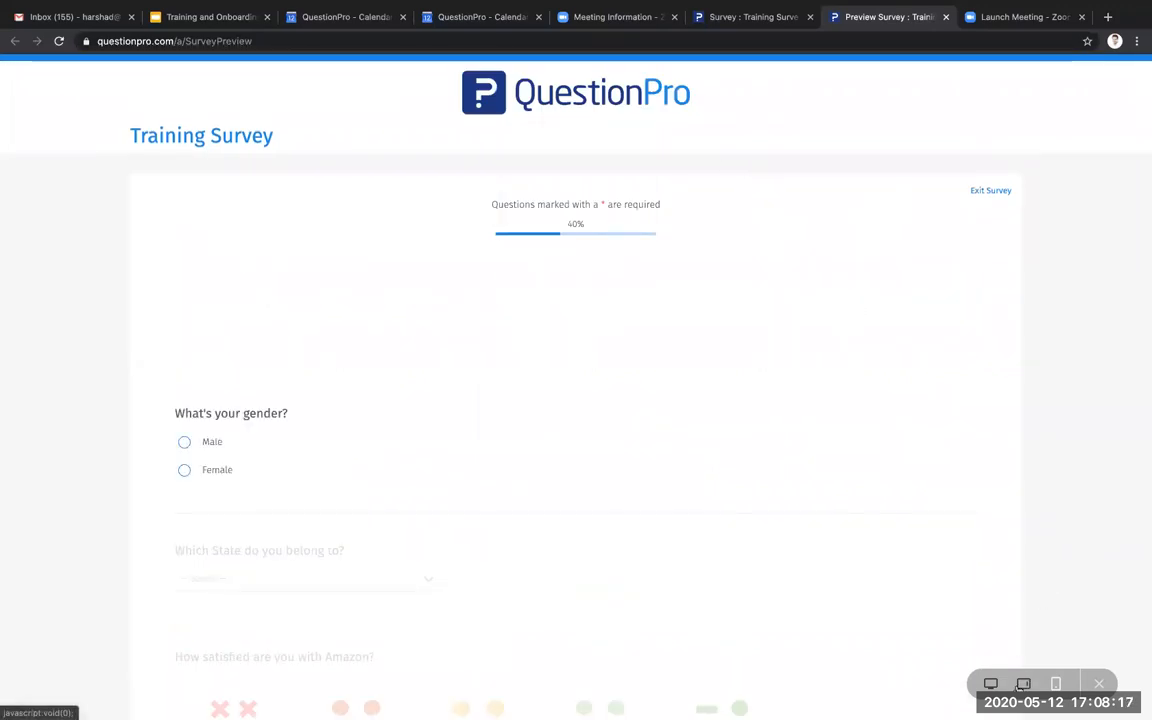
{"action": "left_click", "coordinate": [1023, 685]}
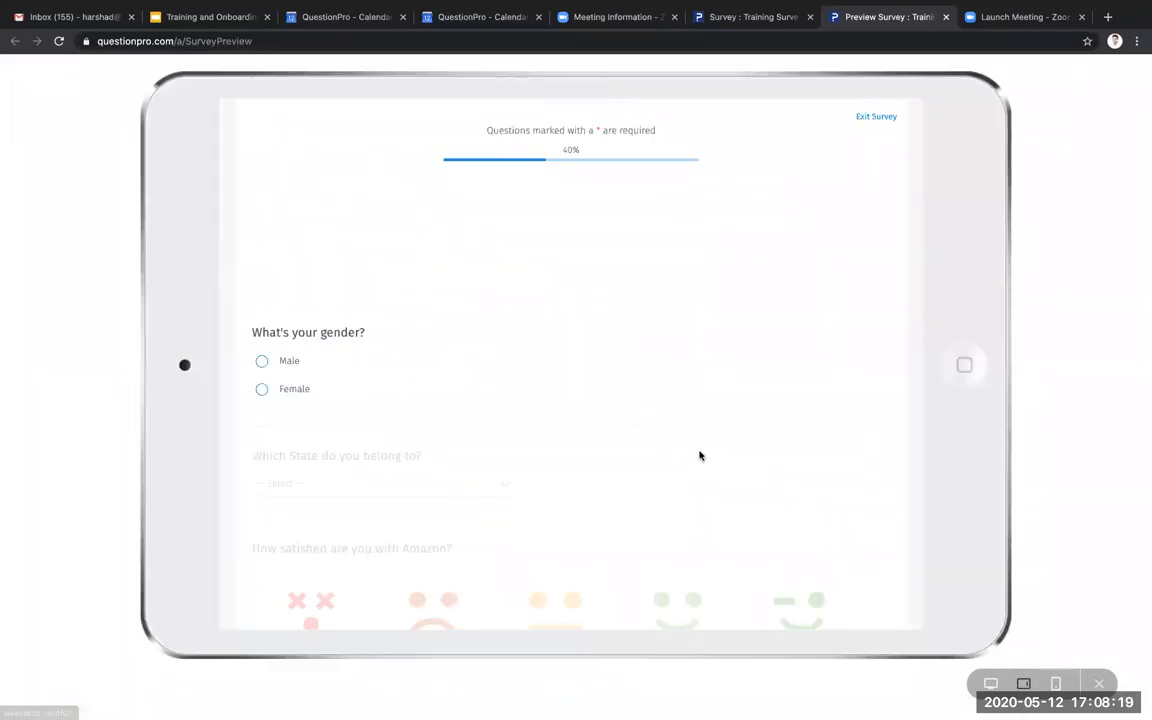
- Check the question page through to the ranking question in the tablet and phone layouts, and close the survey preview
{"action": "scroll", "coordinate": [701, 456], "scroll_direction": "down", "scroll_amount": 5}
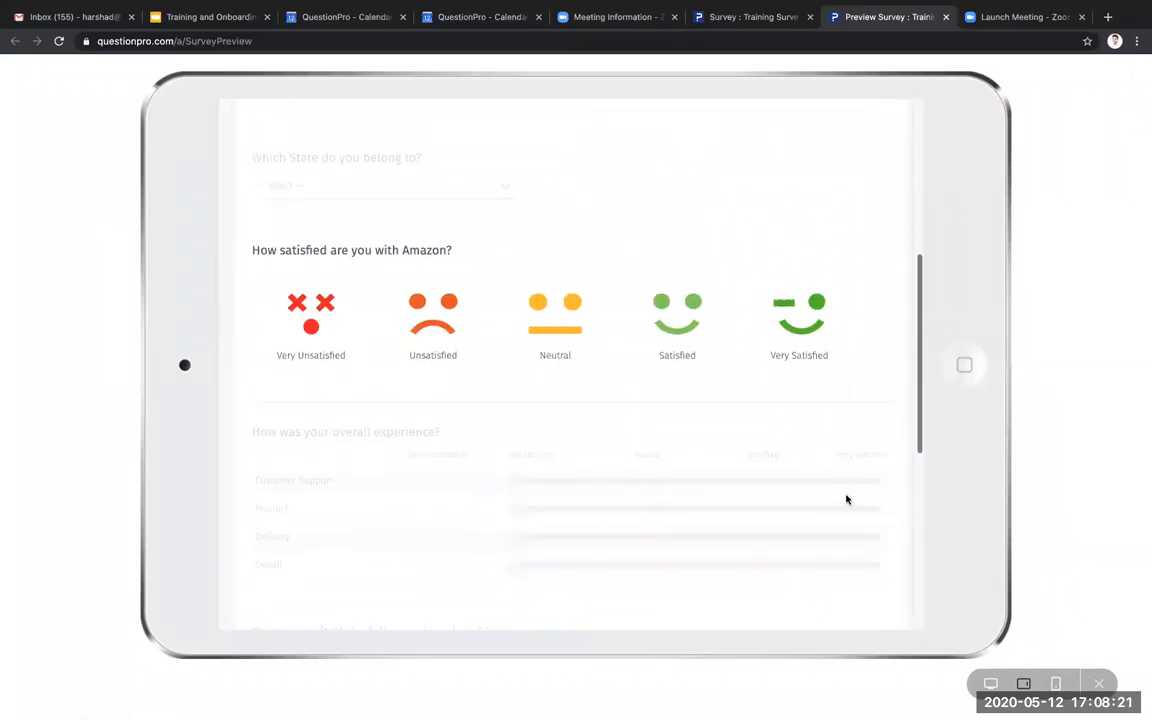
{"action": "left_click", "coordinate": [1055, 683]}
{"action": "scroll", "coordinate": [666, 432], "scroll_direction": "down", "scroll_amount": 3}
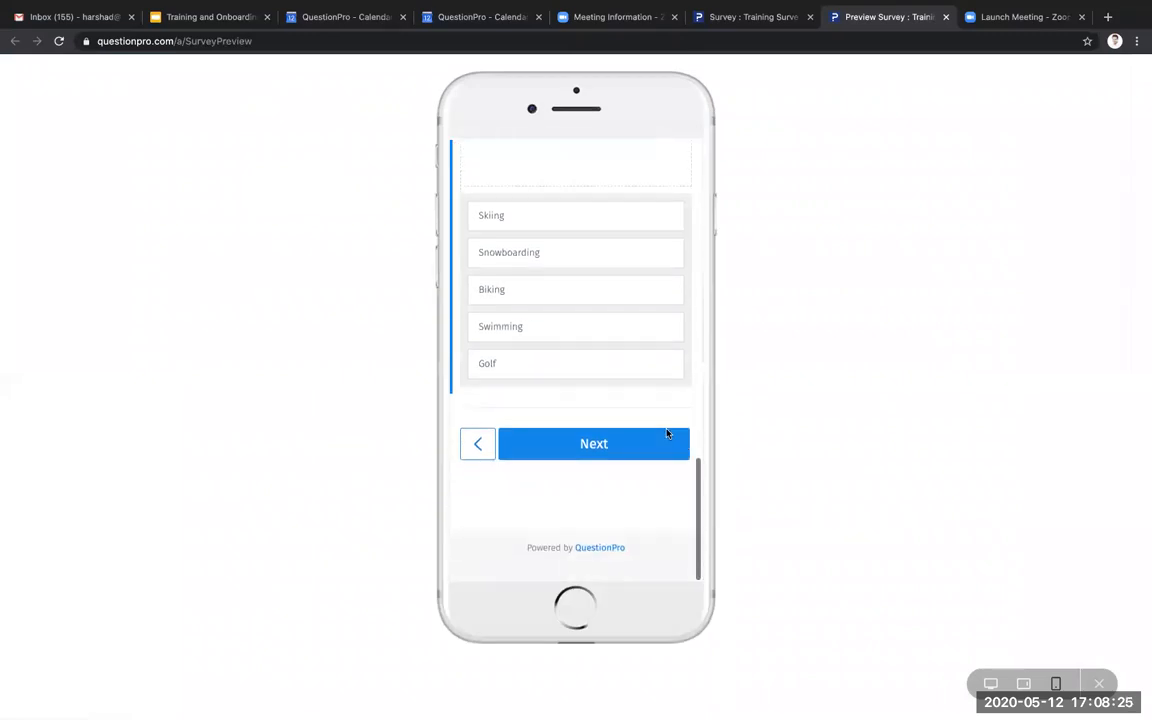
{"action": "scroll", "coordinate": [665, 432], "scroll_direction": "up", "scroll_amount": 10}
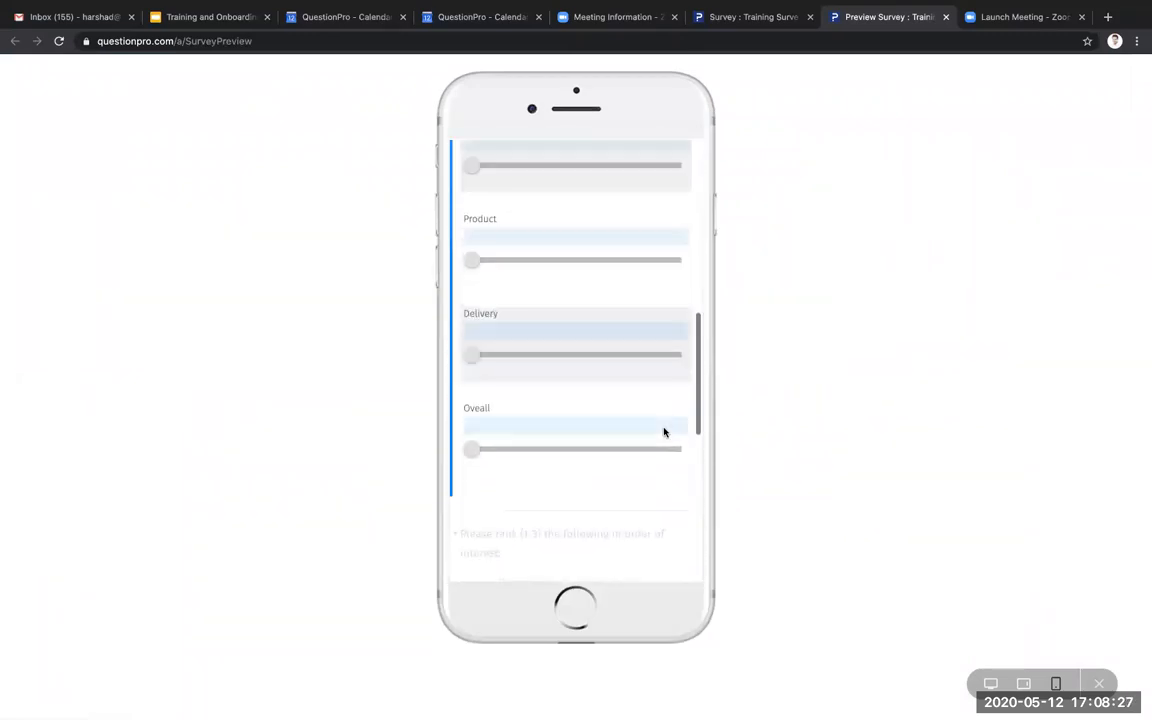
{"action": "scroll", "coordinate": [664, 432], "scroll_direction": "up", "scroll_amount": 5}
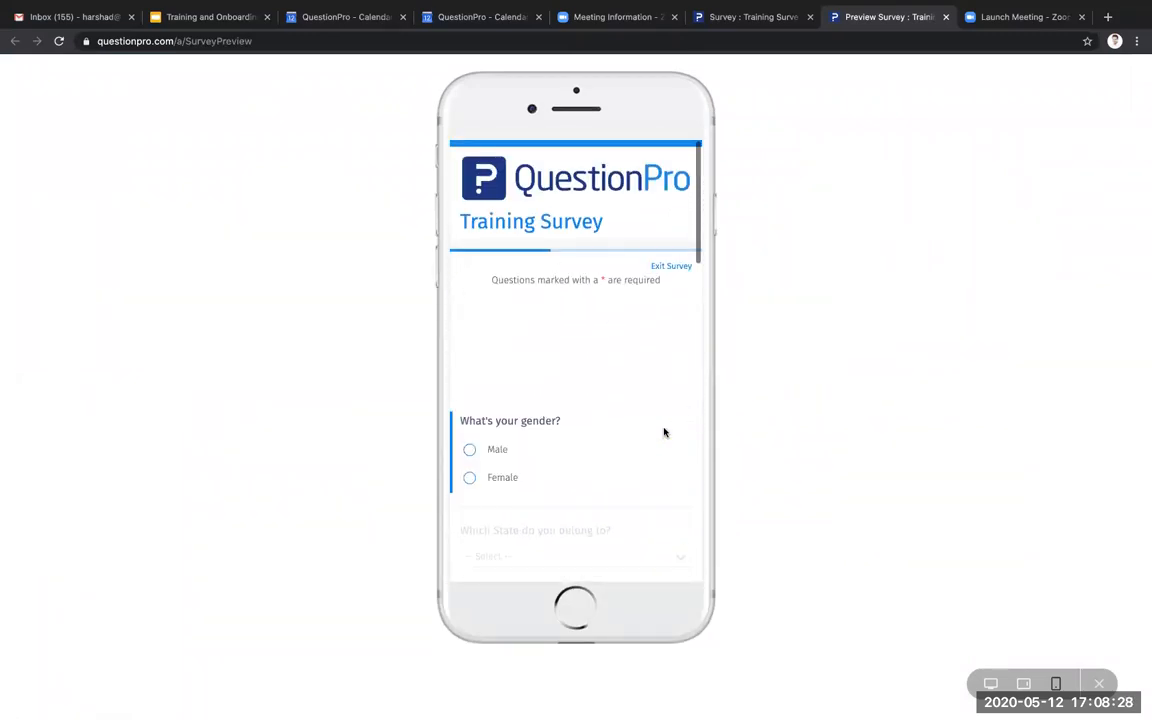
{"action": "left_click", "coordinate": [946, 17]}
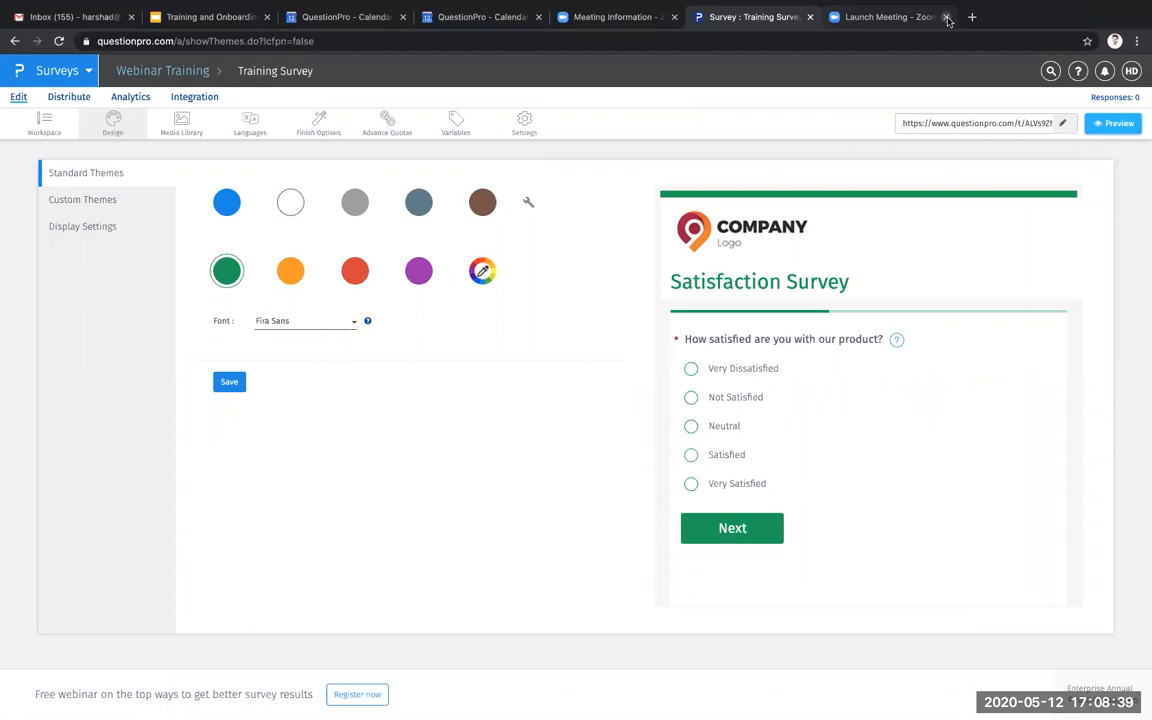
- Open the media library and check the file options available for UTA Logo.png
{"action": "left_click", "coordinate": [177, 131]}
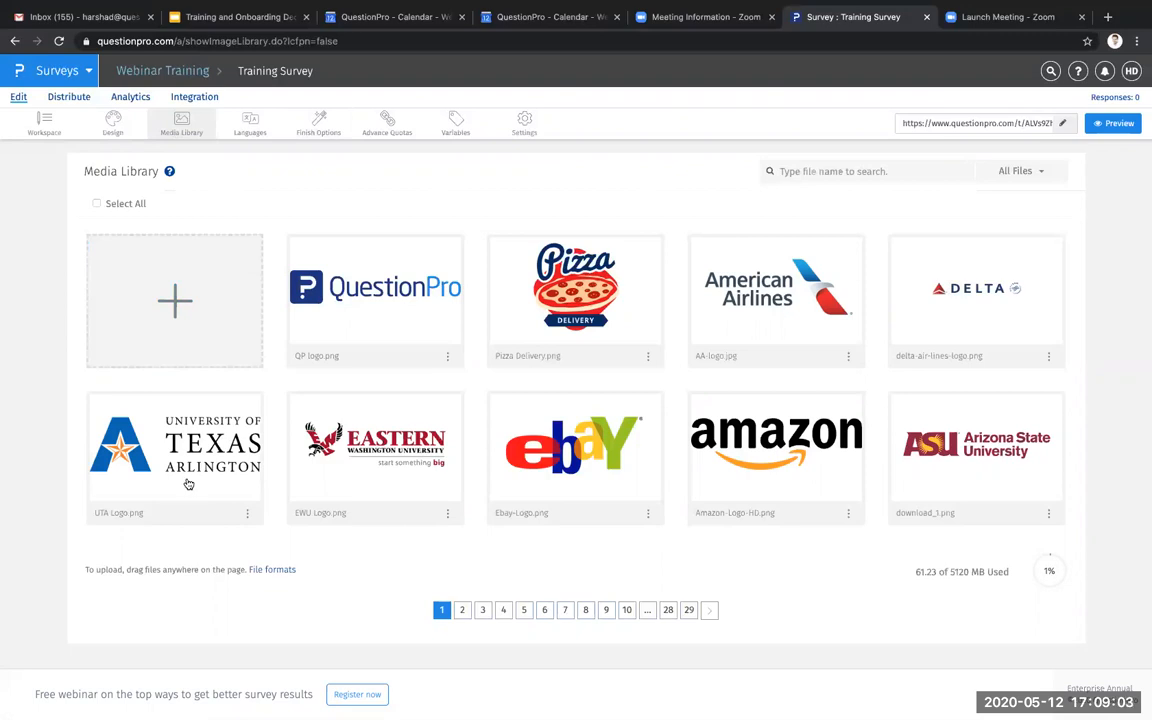
{"action": "left_click", "coordinate": [248, 511]}
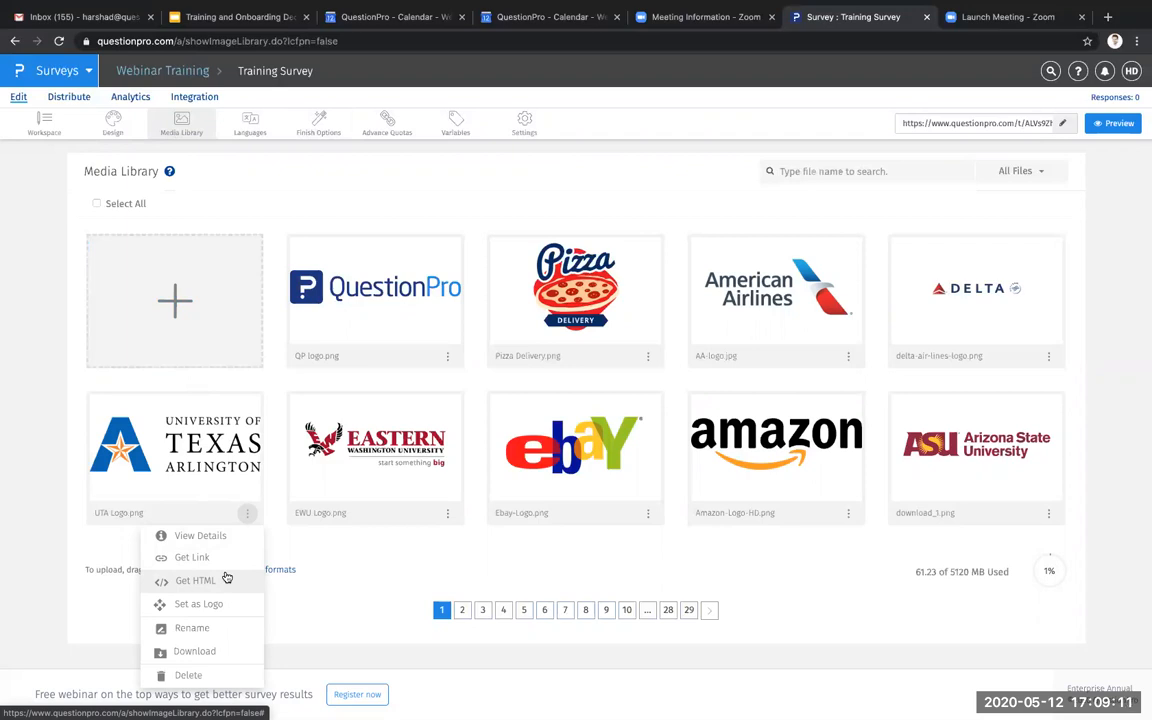
{"action": "left_click", "coordinate": [498, 218]}
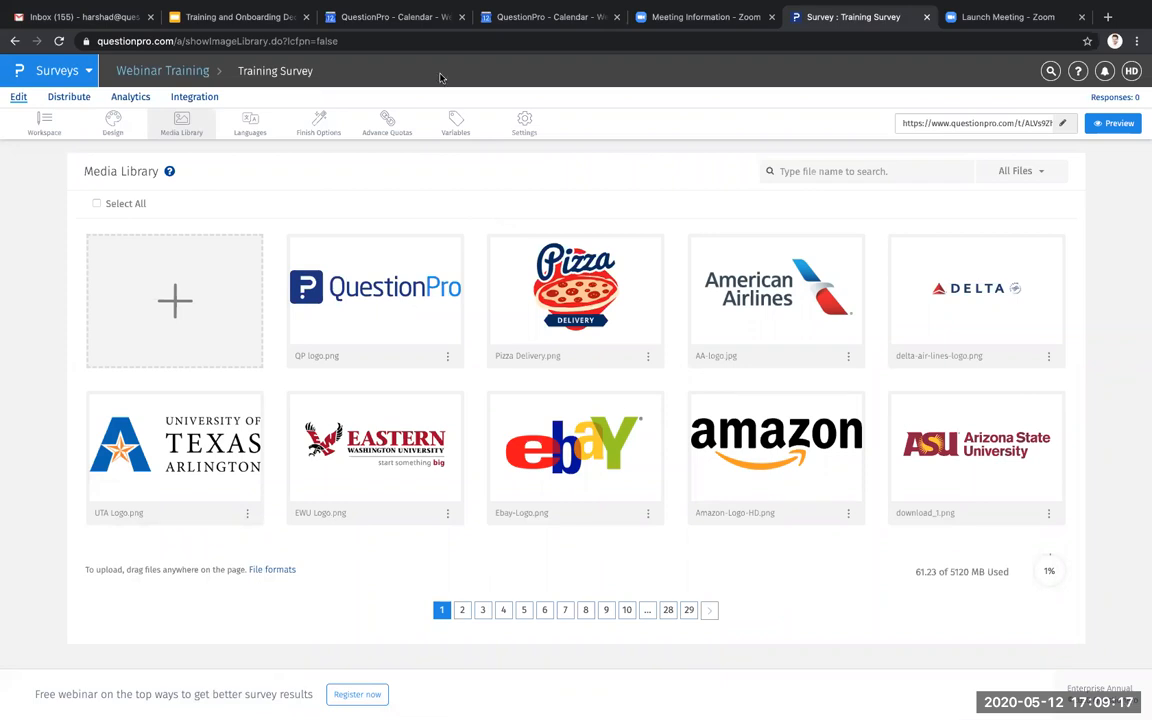
- Add a French language version to the survey, save it and auto-translate the survey into French
{"action": "left_click", "coordinate": [236, 127]}
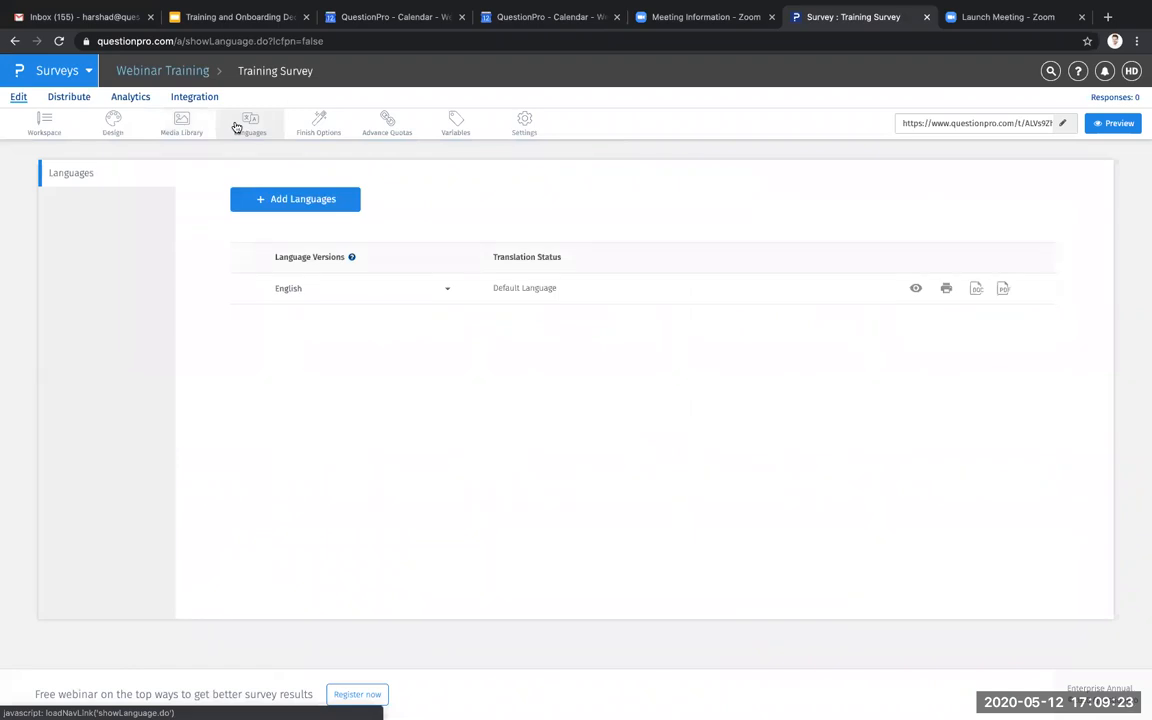
{"action": "left_click", "coordinate": [305, 200]}
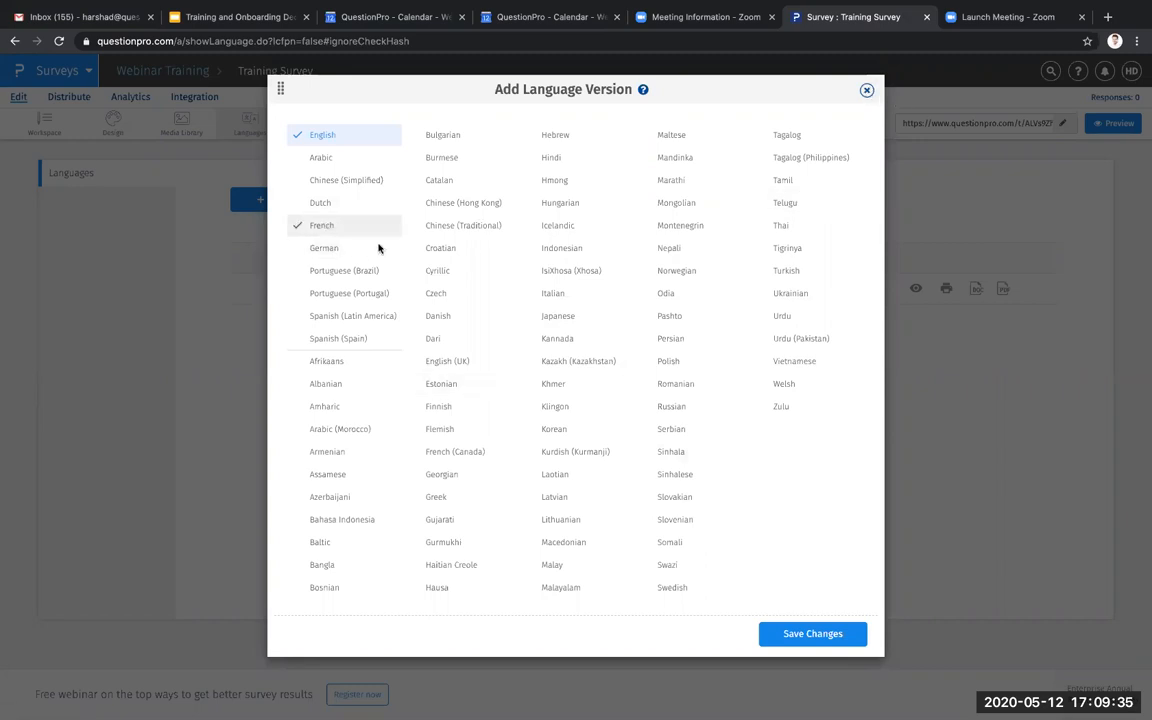
{"action": "left_click", "coordinate": [806, 636]}
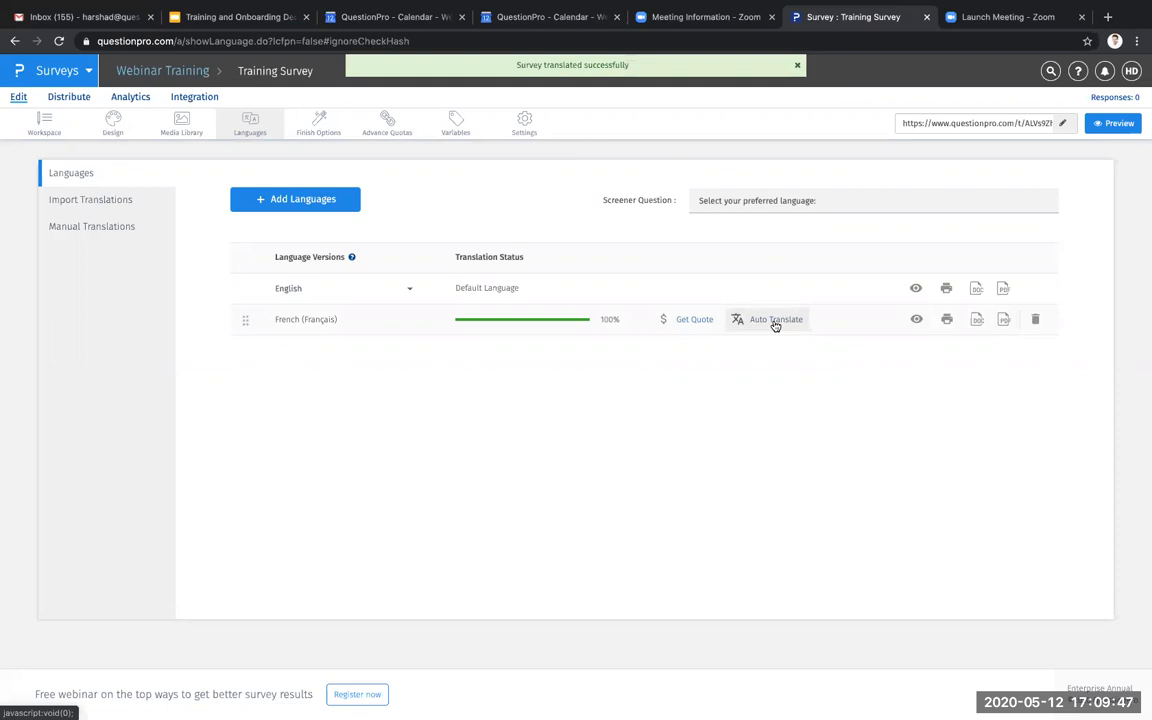
- Preview the survey in French, agree to the consent statement and advance to the gender question page
{"action": "left_click", "coordinate": [1116, 124]}
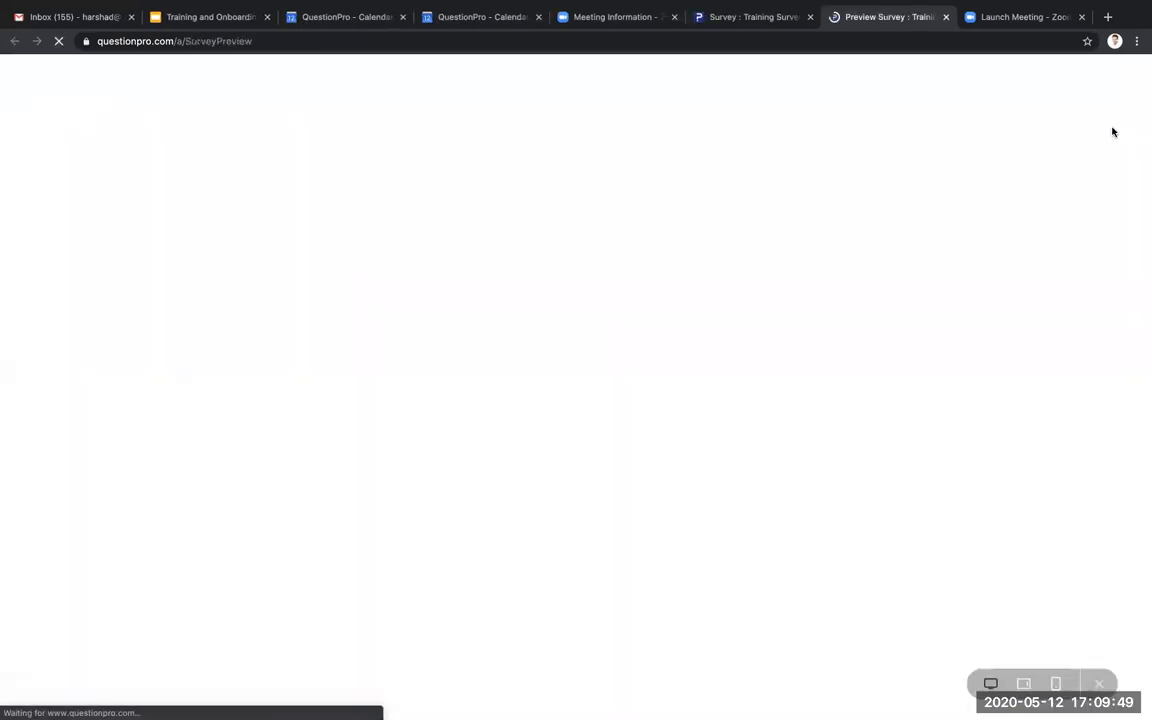
{"action": "left_click", "coordinate": [481, 184]}
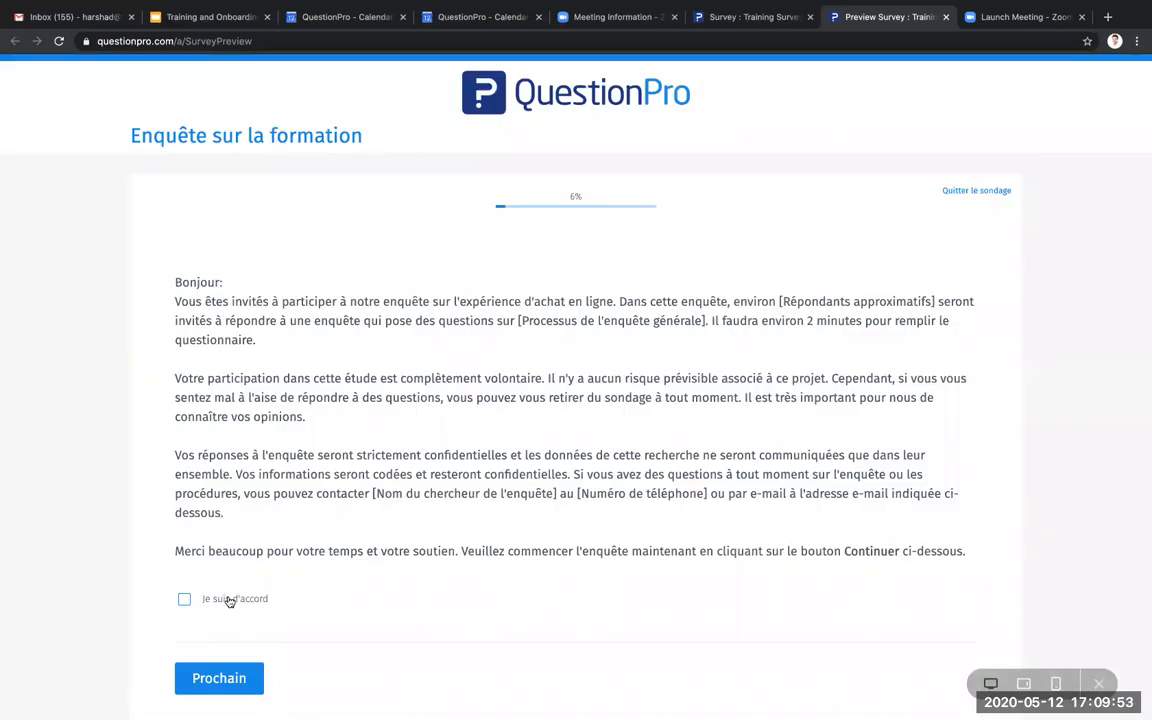
{"action": "left_click", "coordinate": [229, 600]}
{"action": "left_click", "coordinate": [224, 678]}
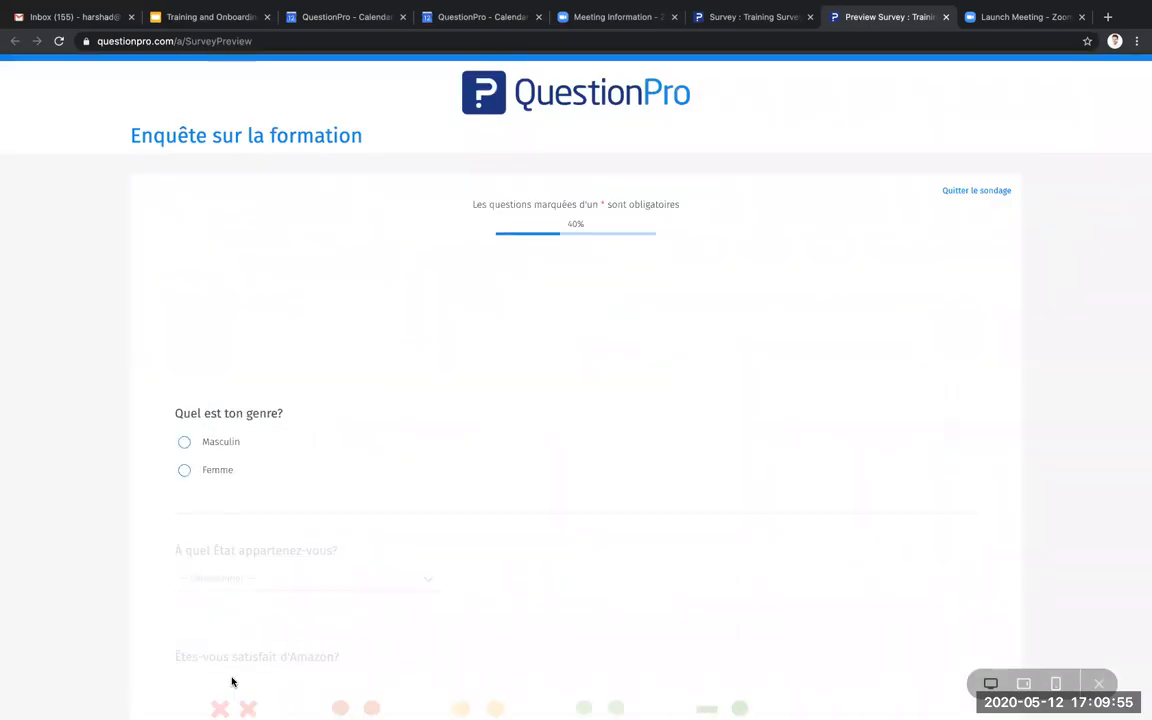
- Answer the French preview with Femme, Delaware and Neutre for Amazon satisfaction, and close the preview
{"action": "left_click", "coordinate": [232, 474]}
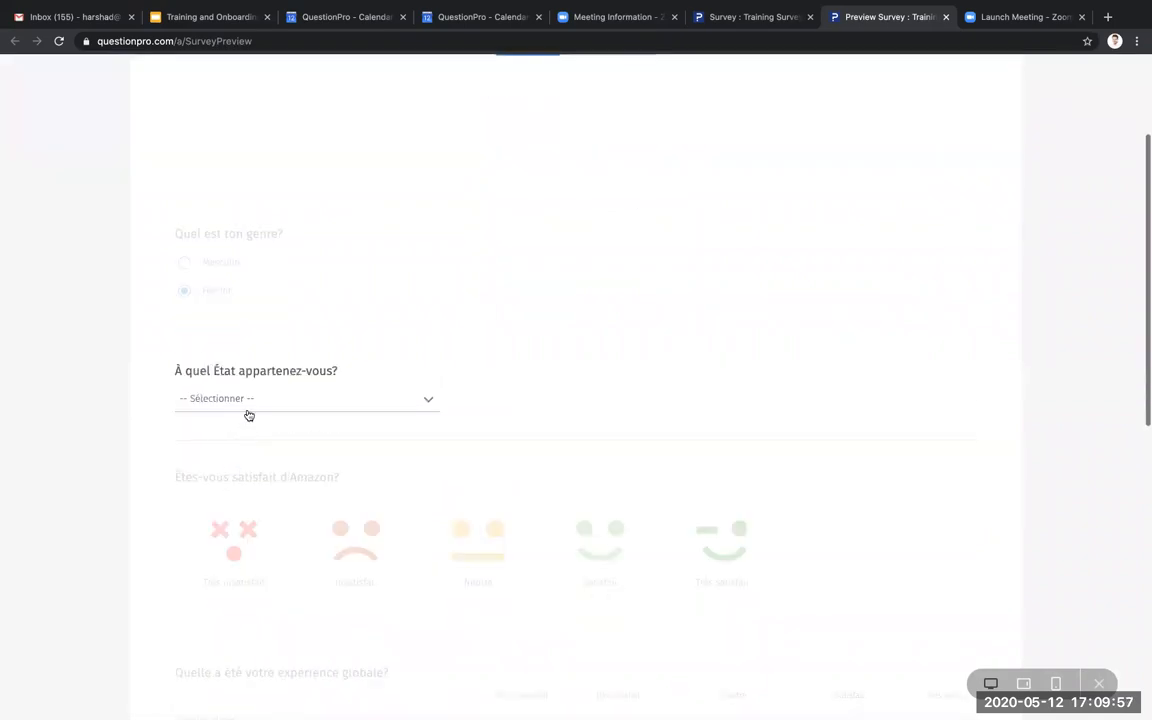
{"action": "left_click", "coordinate": [249, 415]}
{"action": "left_click", "coordinate": [257, 301]}
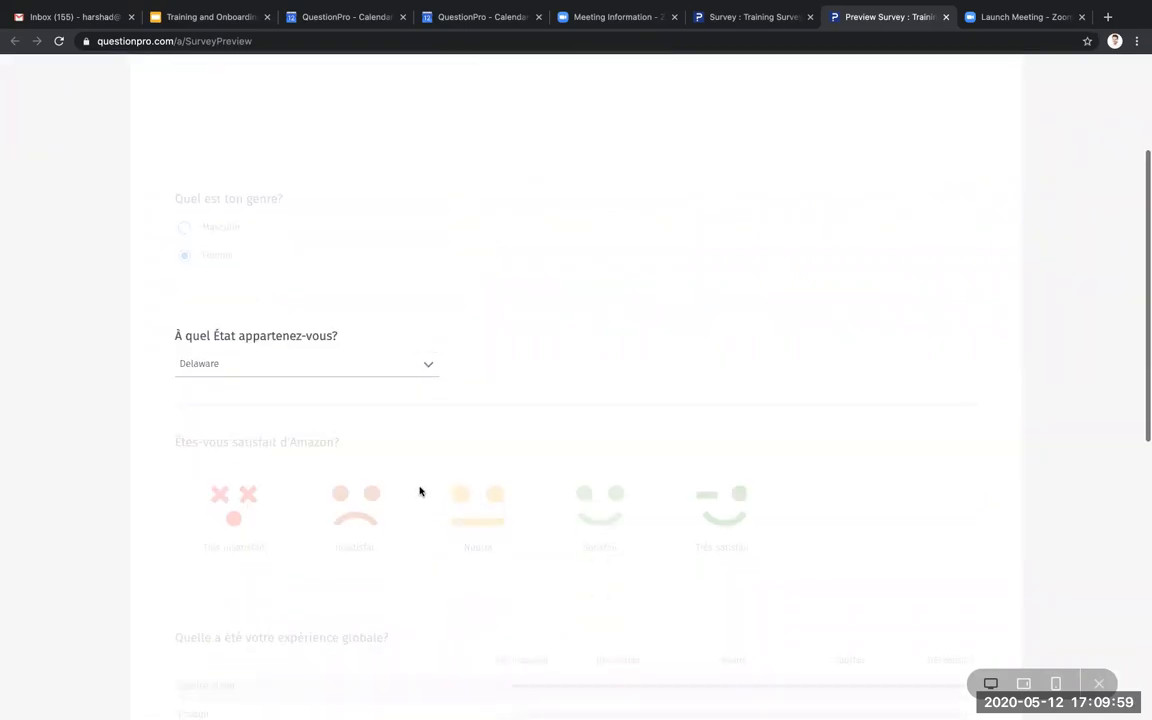
{"action": "left_click", "coordinate": [506, 393]}
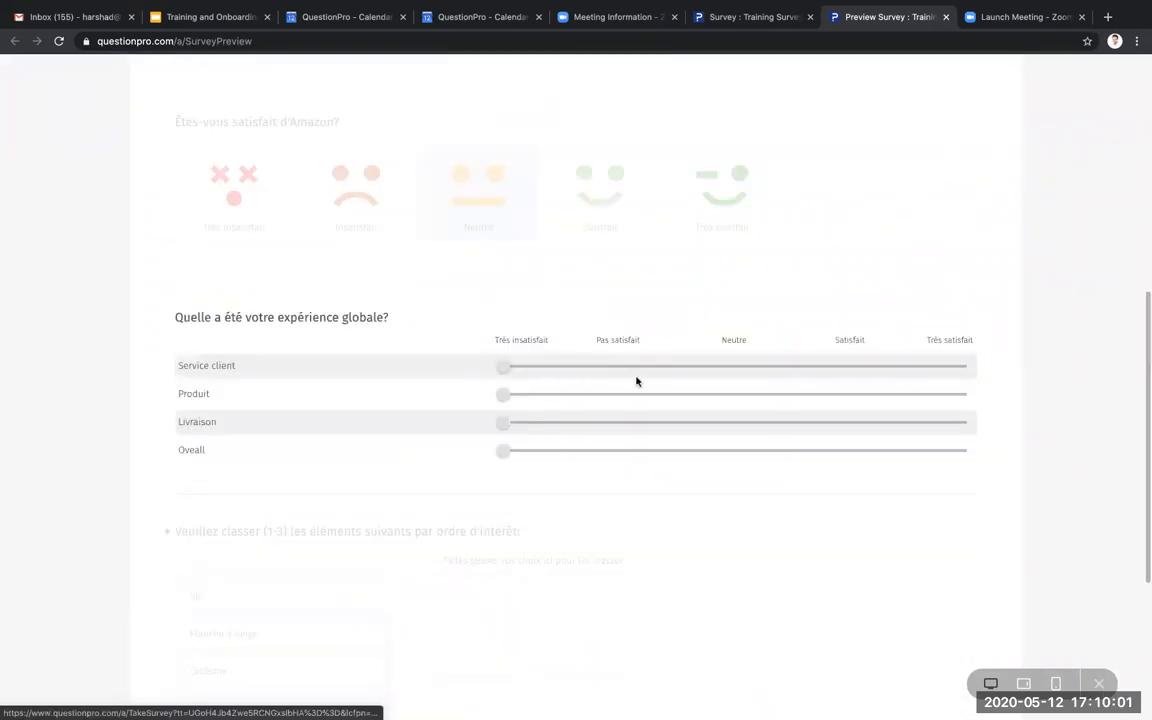
{"action": "left_click", "coordinate": [944, 17]}
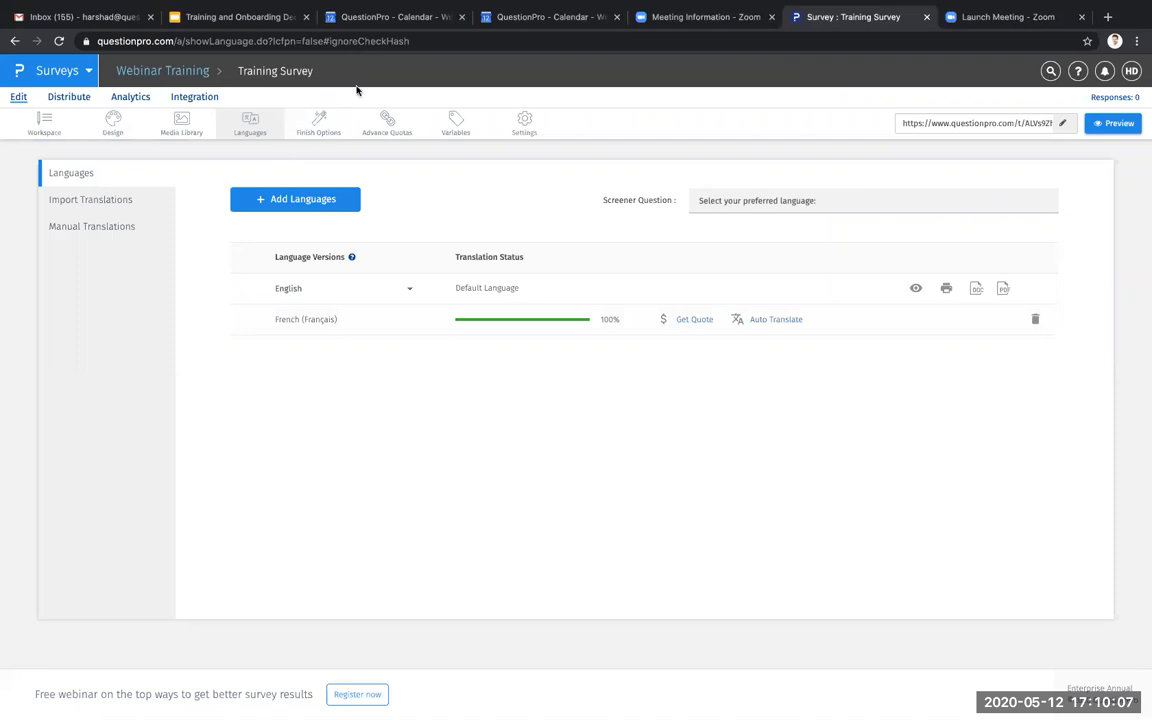
- Open the survey's finish options and review the thank you message
{"action": "left_click", "coordinate": [314, 135]}
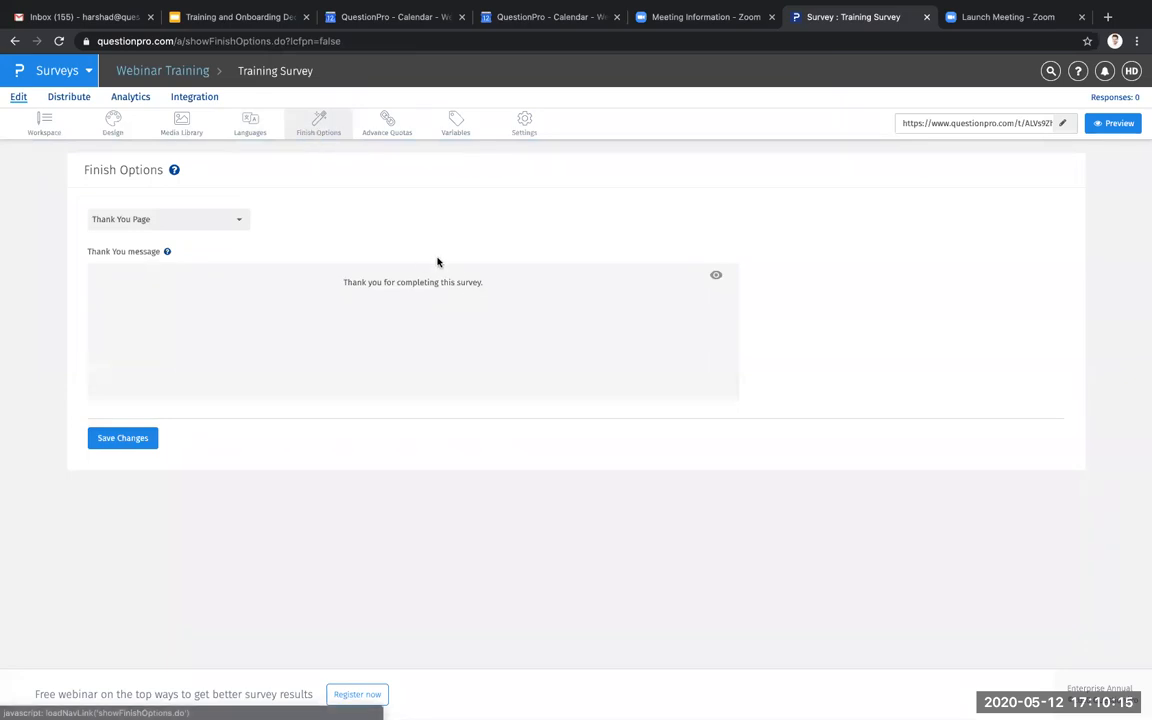
{"action": "left_click_drag", "start_coordinate": [527, 283], "coordinate": [287, 254]}
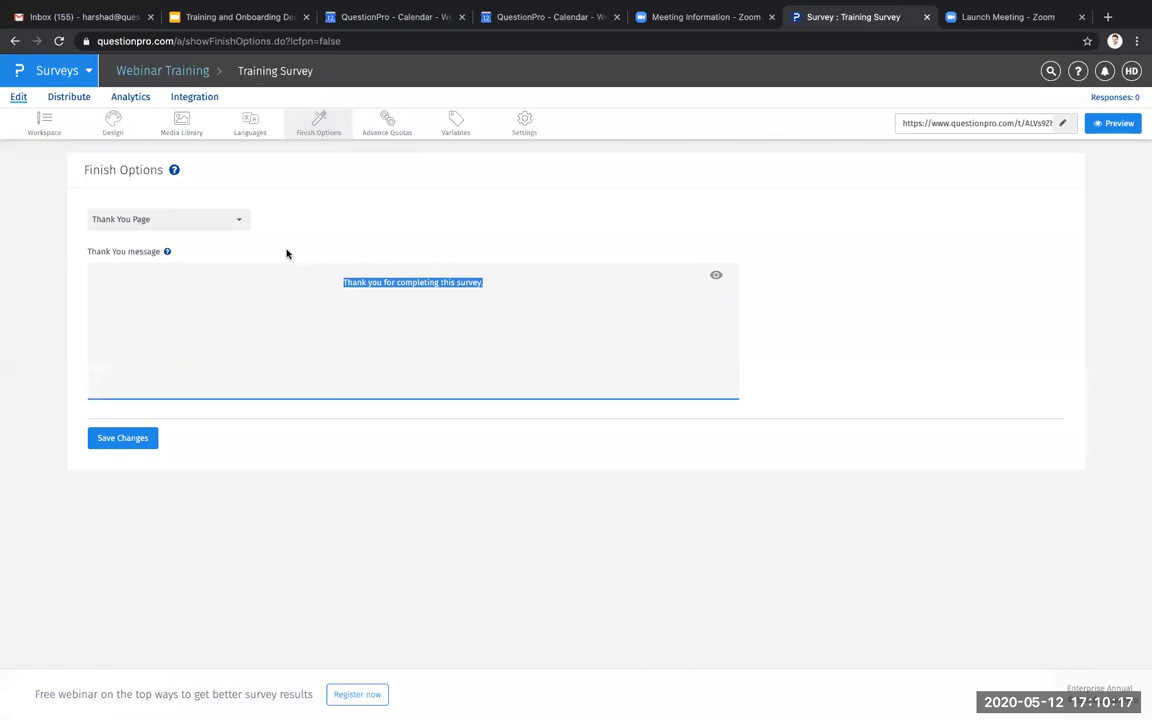
- Try Automatic Redirect as the finish option with questionpro.com as the website address
{"action": "left_click", "coordinate": [212, 222]}
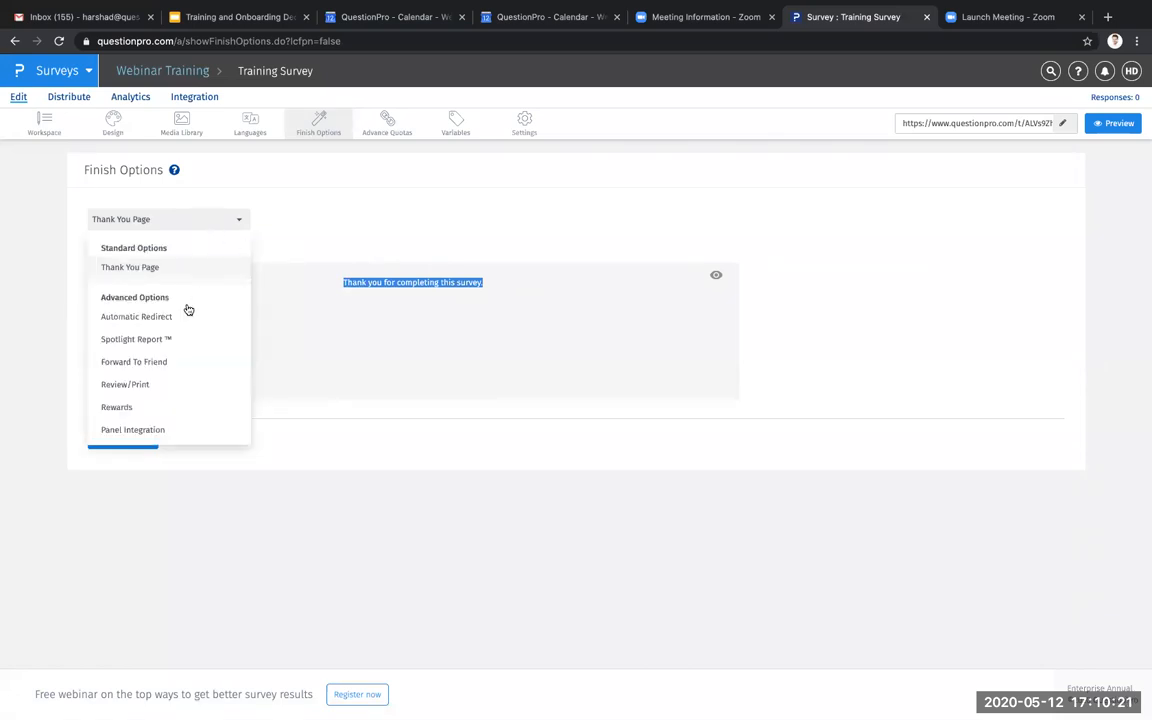
{"action": "left_click", "coordinate": [140, 317]}
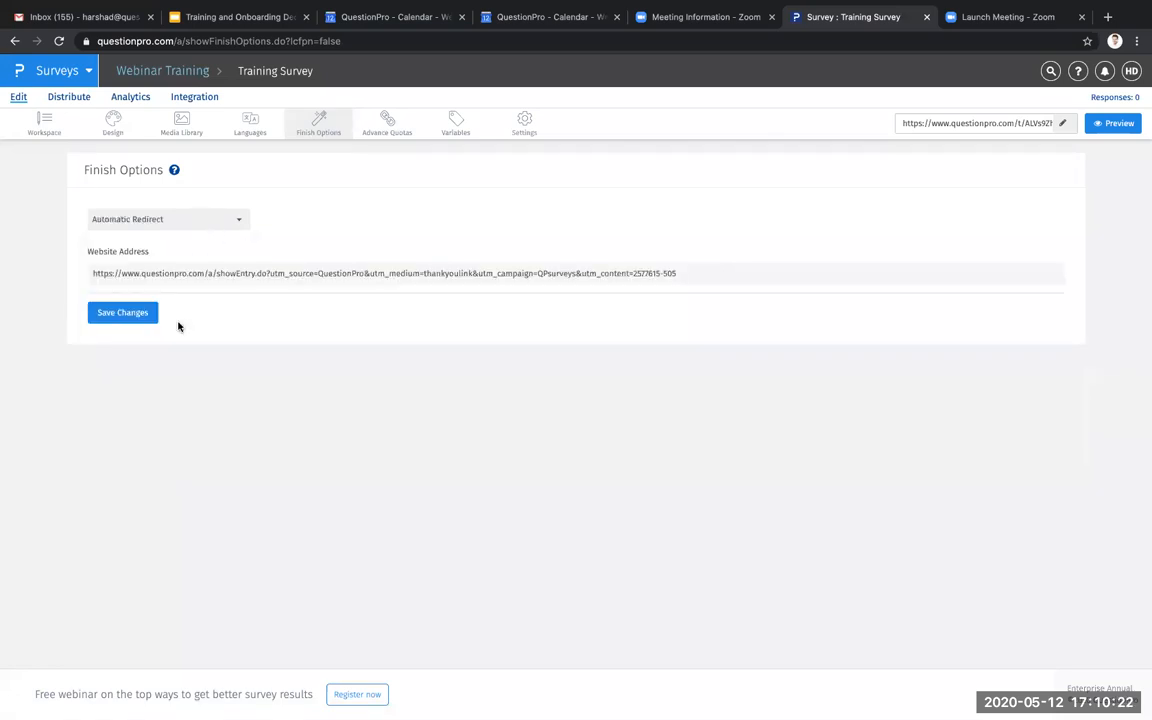
{"action": "left_click", "coordinate": [750, 272]}
{"action": "key", "text": "ctrl+a"}
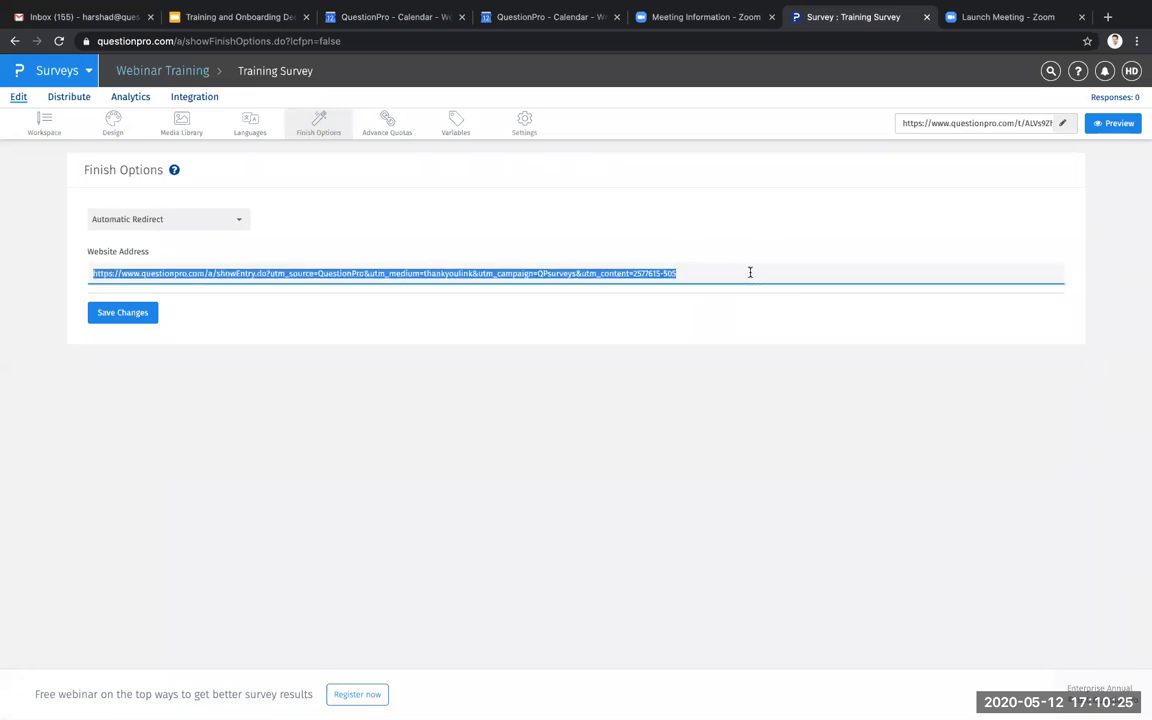
{"action": "key", "text": "BackSpace"}
{"action": "type", "text": "questionpro.colm"}
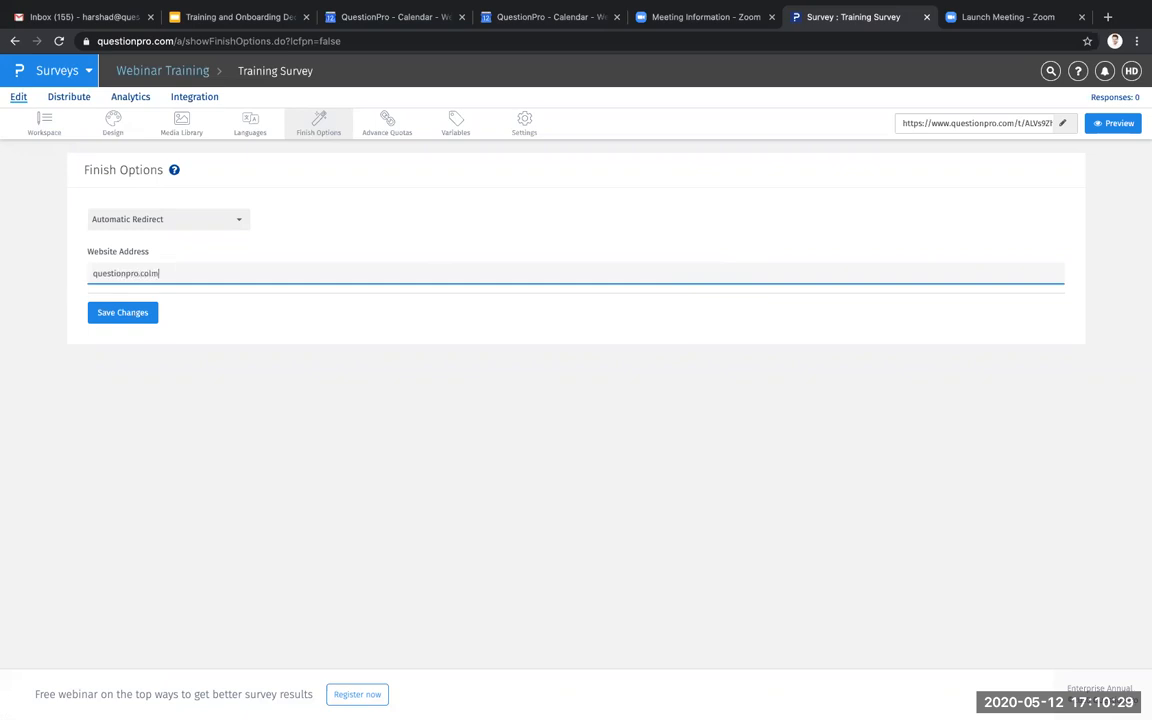
{"action": "key", "text": "BackSpace"}
{"action": "key", "text": "BackSpace"}
{"action": "type", "text": "m"}
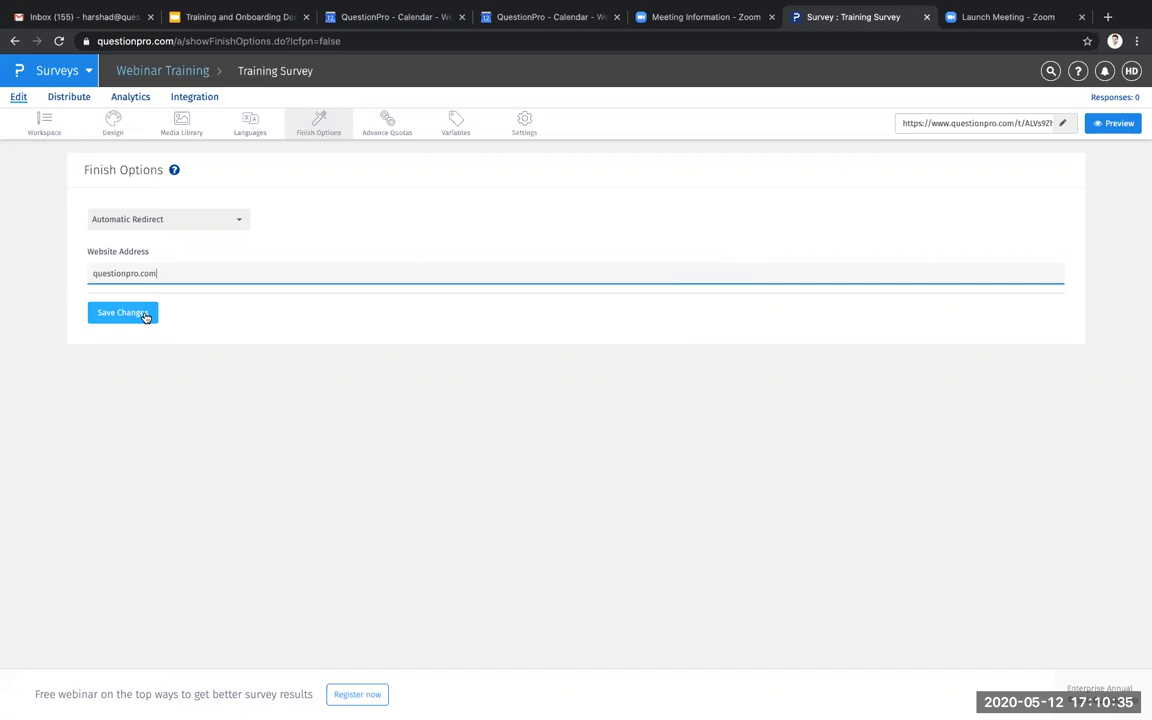
- Choose Rewards as the finish option, with All Complete Respondents qualifying for an Amazon.com Gift Card with a value of 10
{"action": "left_click", "coordinate": [191, 229]}
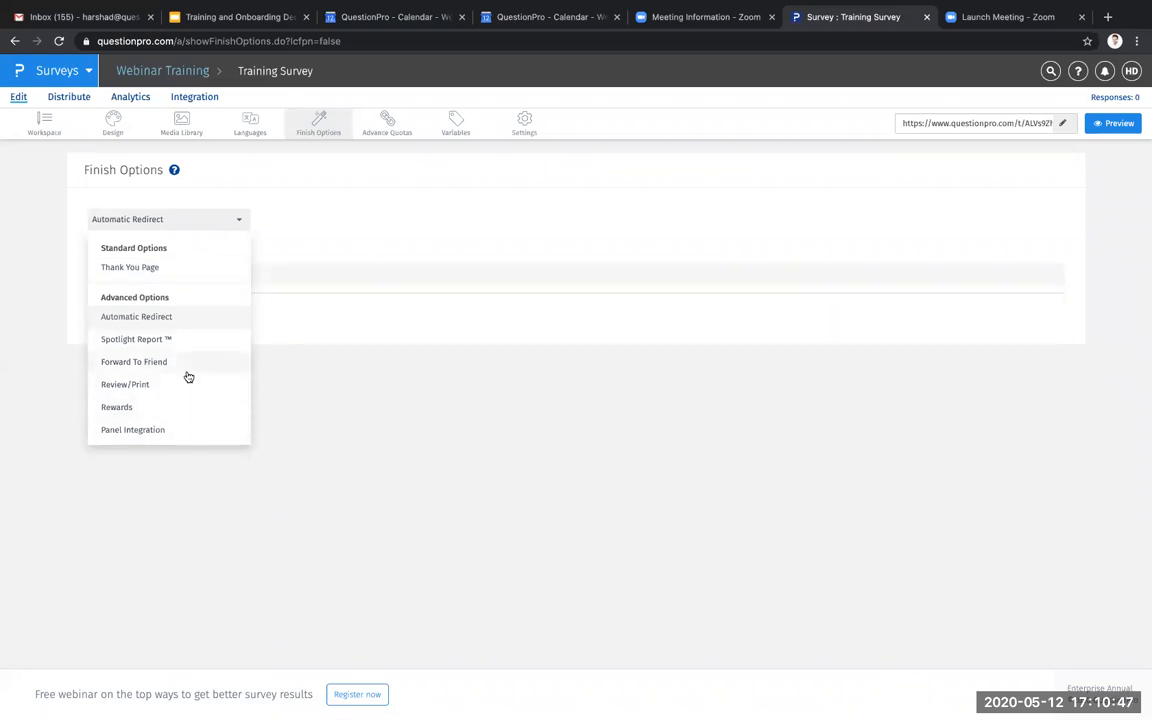
{"action": "left_click", "coordinate": [172, 414]}
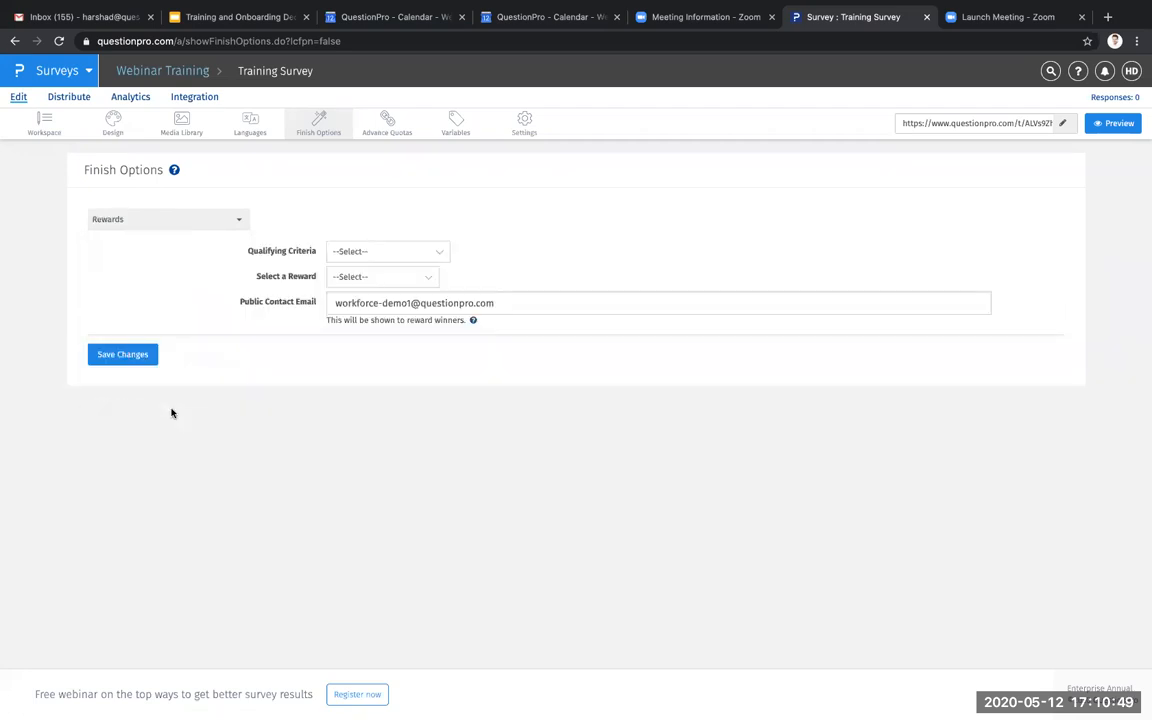
{"action": "left_click", "coordinate": [424, 251]}
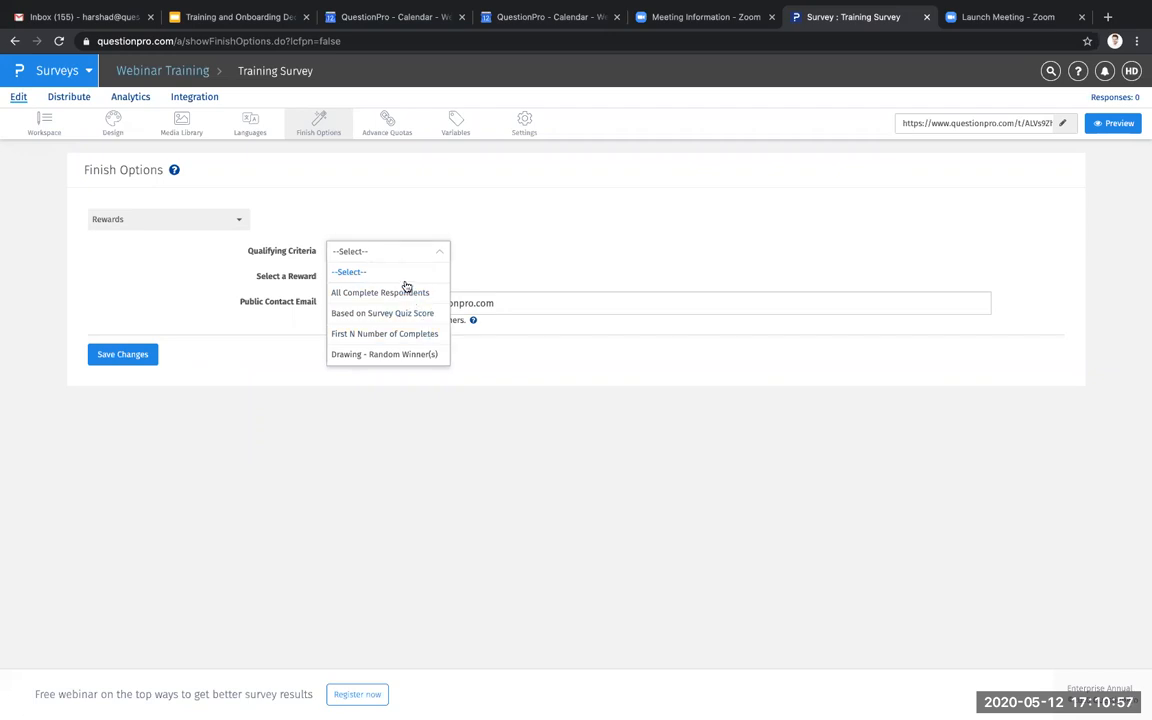
{"action": "left_click", "coordinate": [365, 268]}
{"action": "left_click", "coordinate": [388, 257]}
{"action": "left_click", "coordinate": [412, 292]}
{"action": "left_click", "coordinate": [382, 305]}
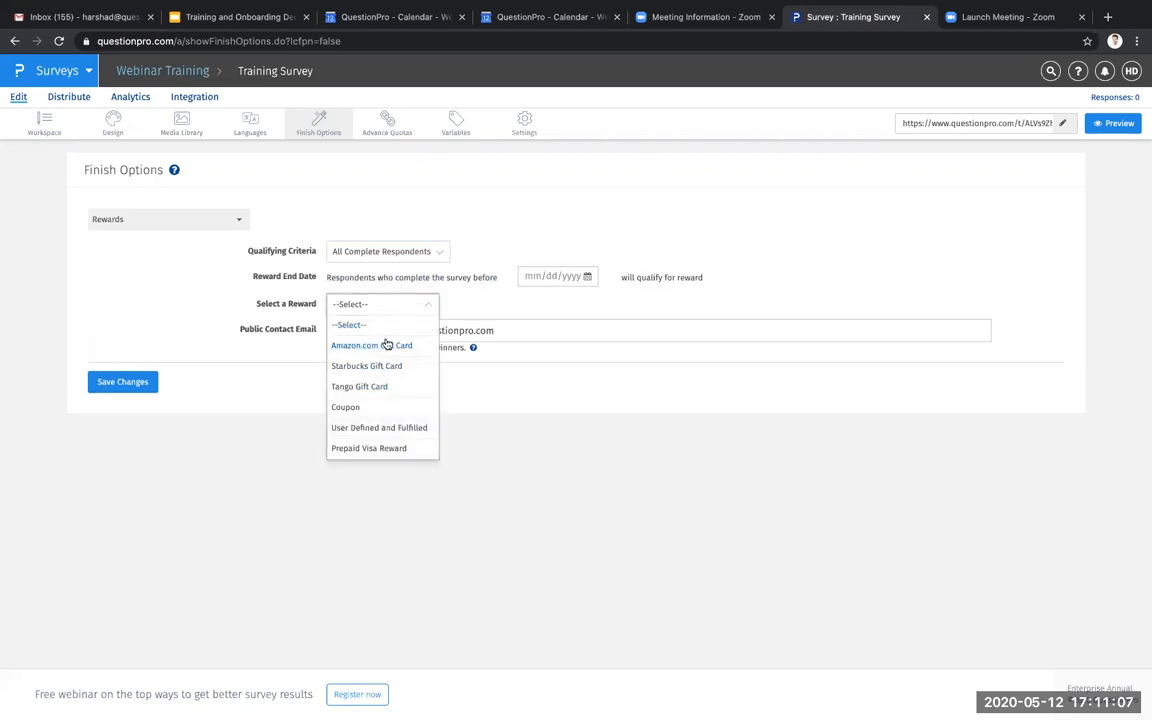
{"action": "left_click", "coordinate": [387, 344]}
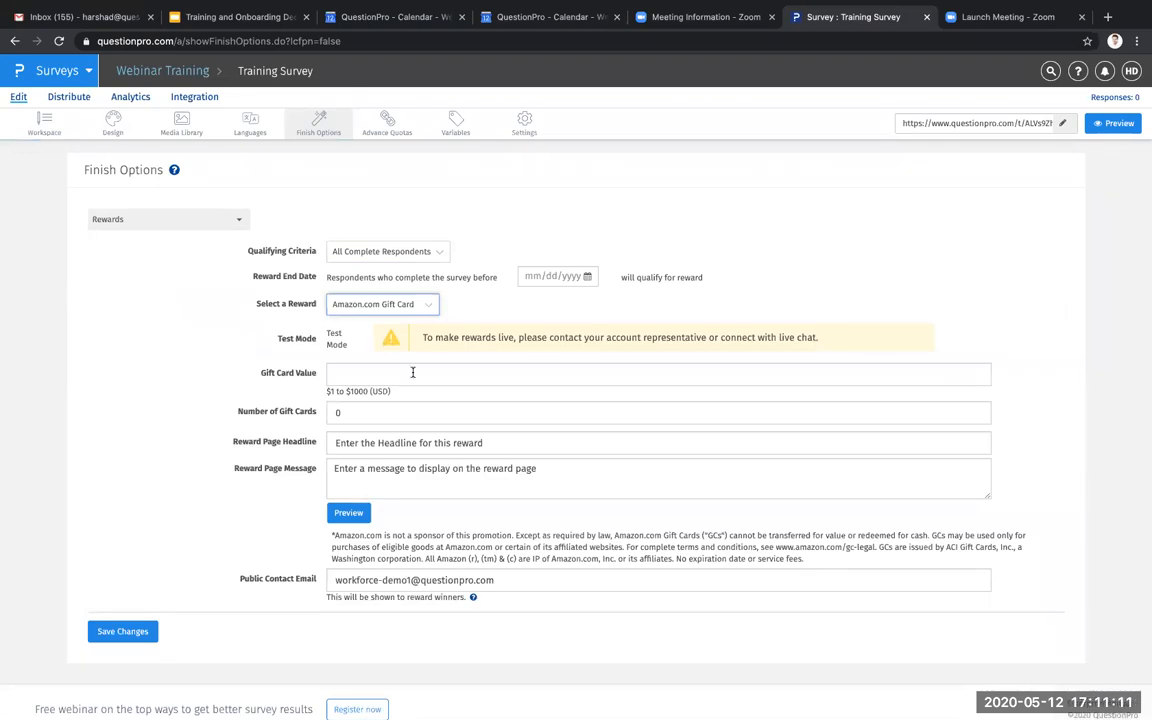
{"action": "left_click", "coordinate": [412, 372]}
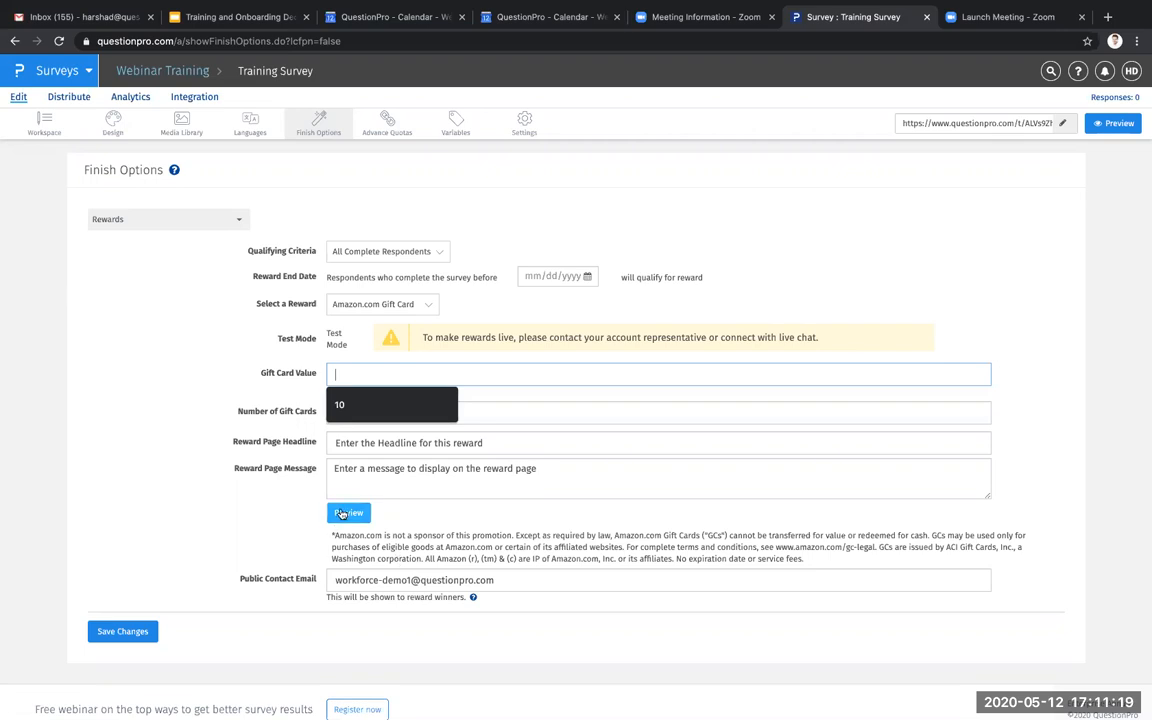
{"action": "type", "text": "50"}
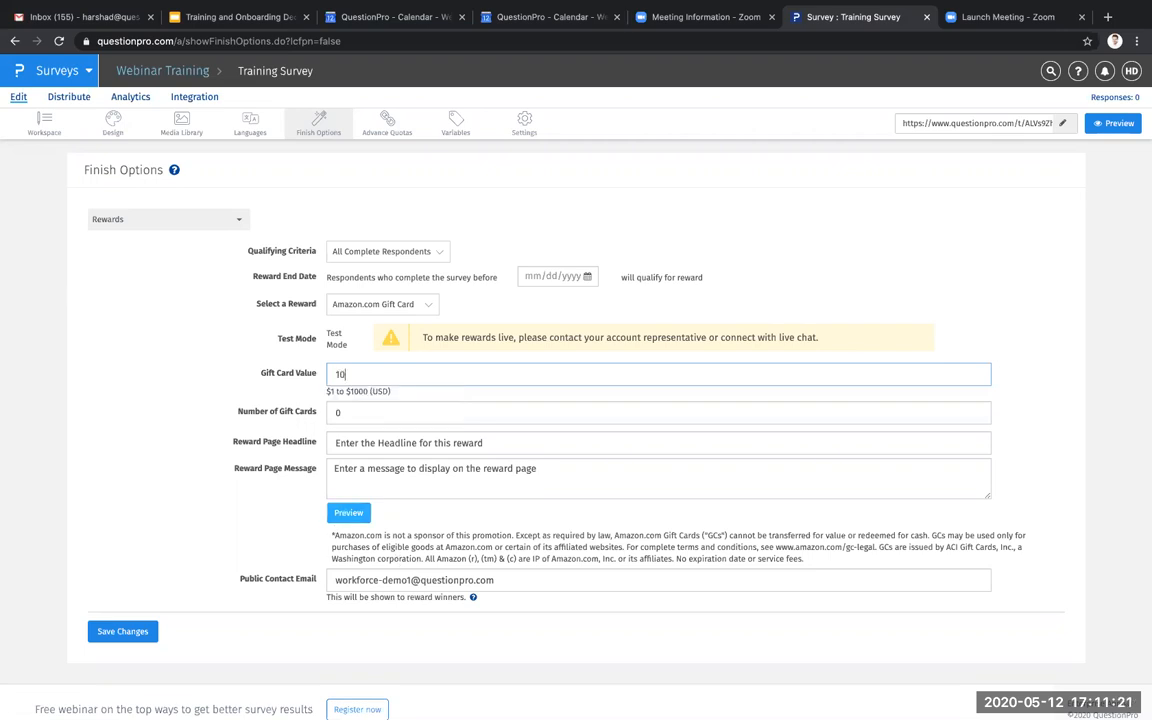
- Preview the Amazon gift card reward page and close the preview
{"action": "left_click", "coordinate": [339, 510]}
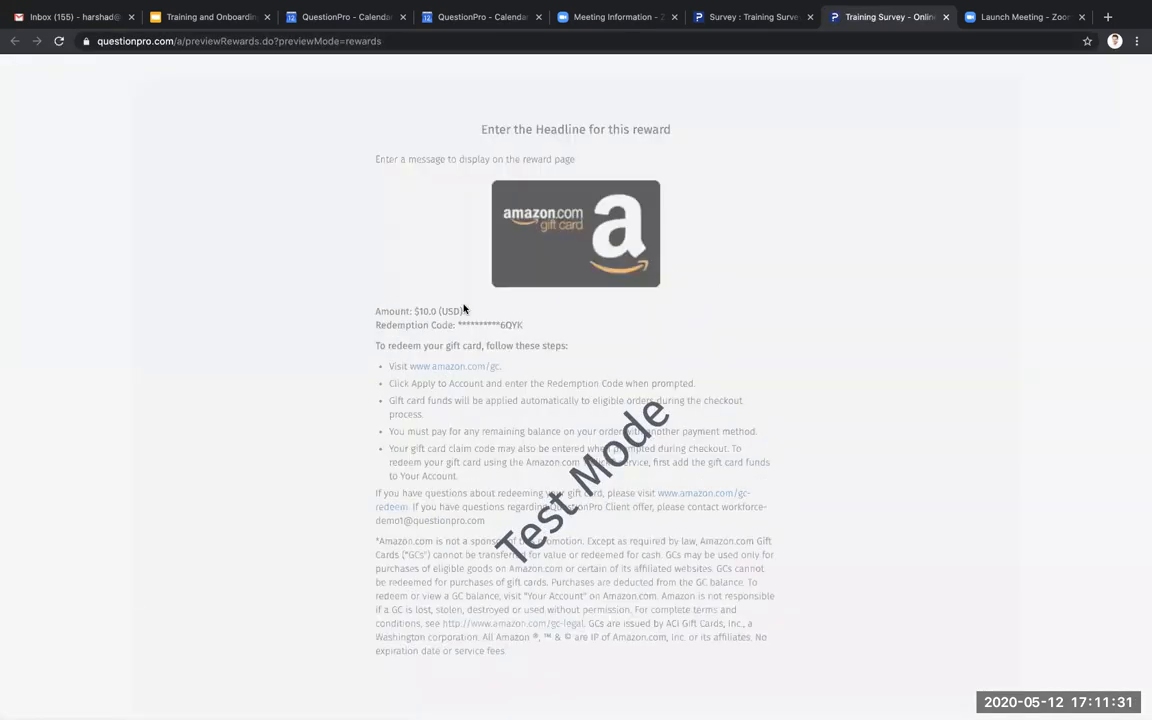
{"action": "scroll", "coordinate": [573, 300], "scroll_direction": "down", "scroll_amount": 1}
{"action": "scroll", "coordinate": [573, 300], "scroll_direction": "up", "scroll_amount": 1}
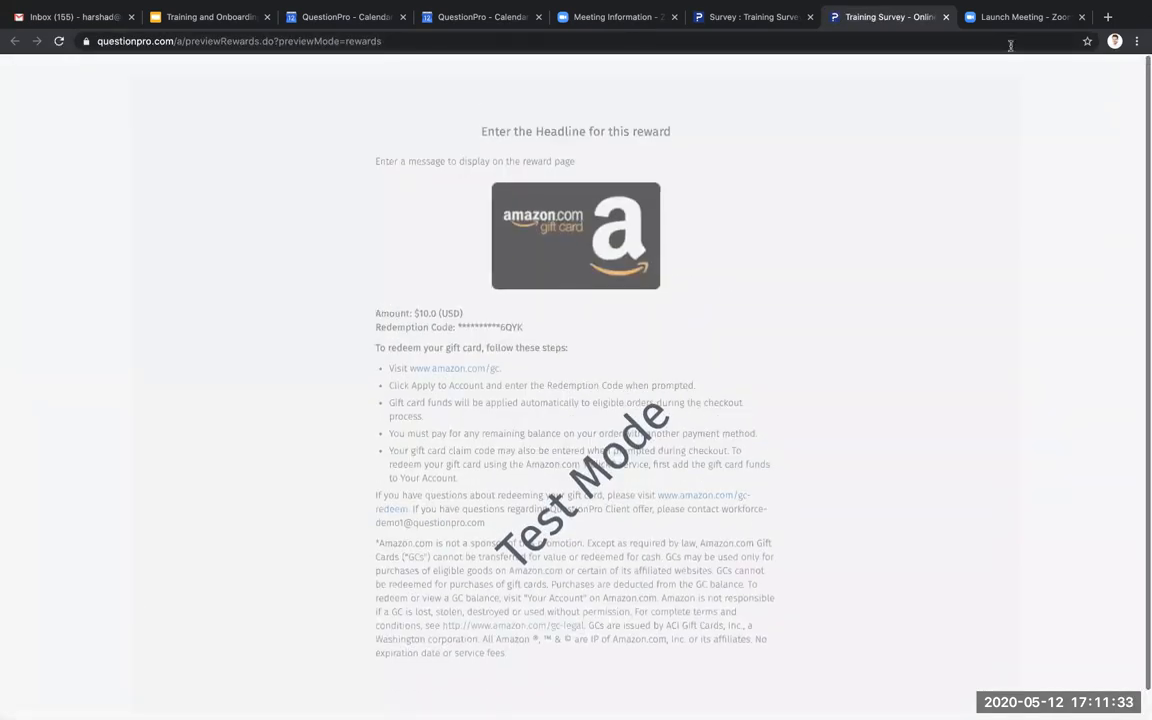
{"action": "left_click", "coordinate": [945, 17]}
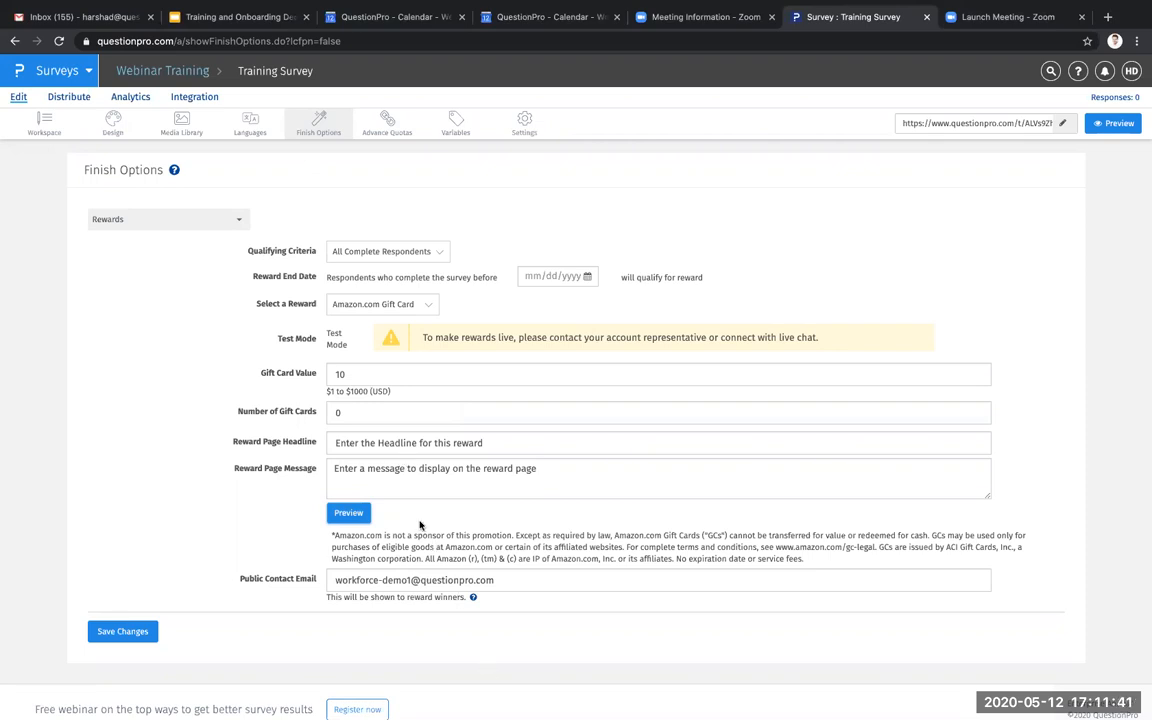
- Review the survey's general settings, including status, response quota, inactive message and multiple responding options, and its security authentication choices
{"action": "left_click", "coordinate": [533, 124]}
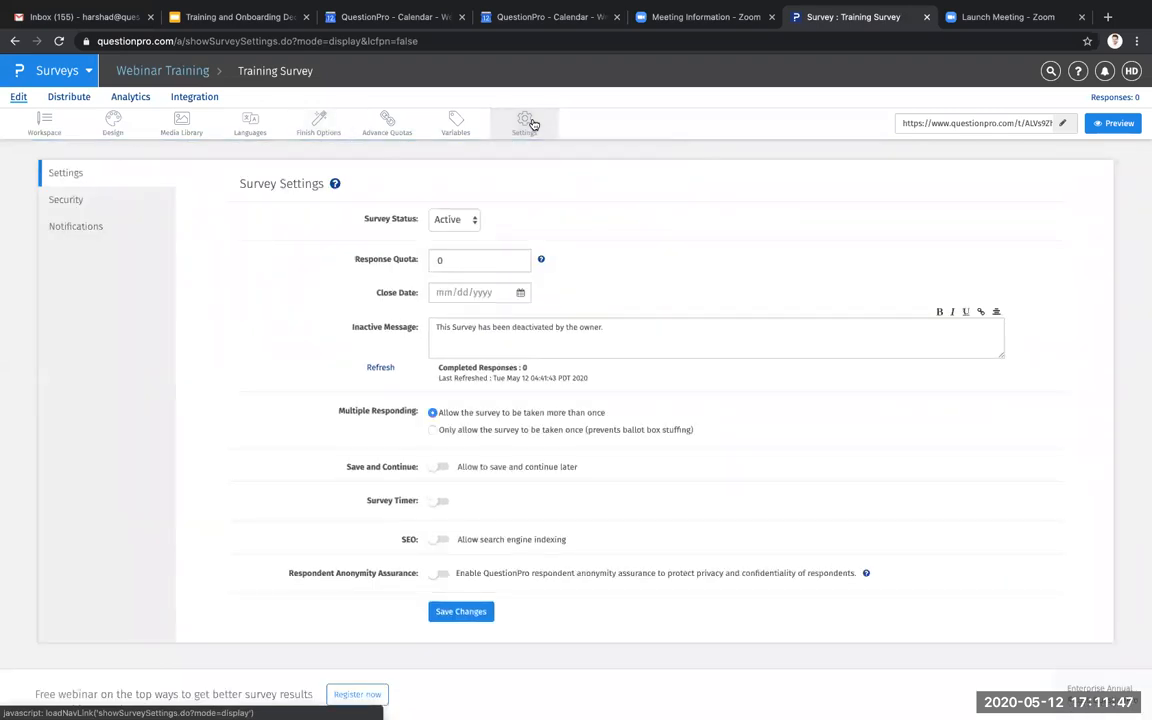
{"action": "left_click", "coordinate": [472, 219]}
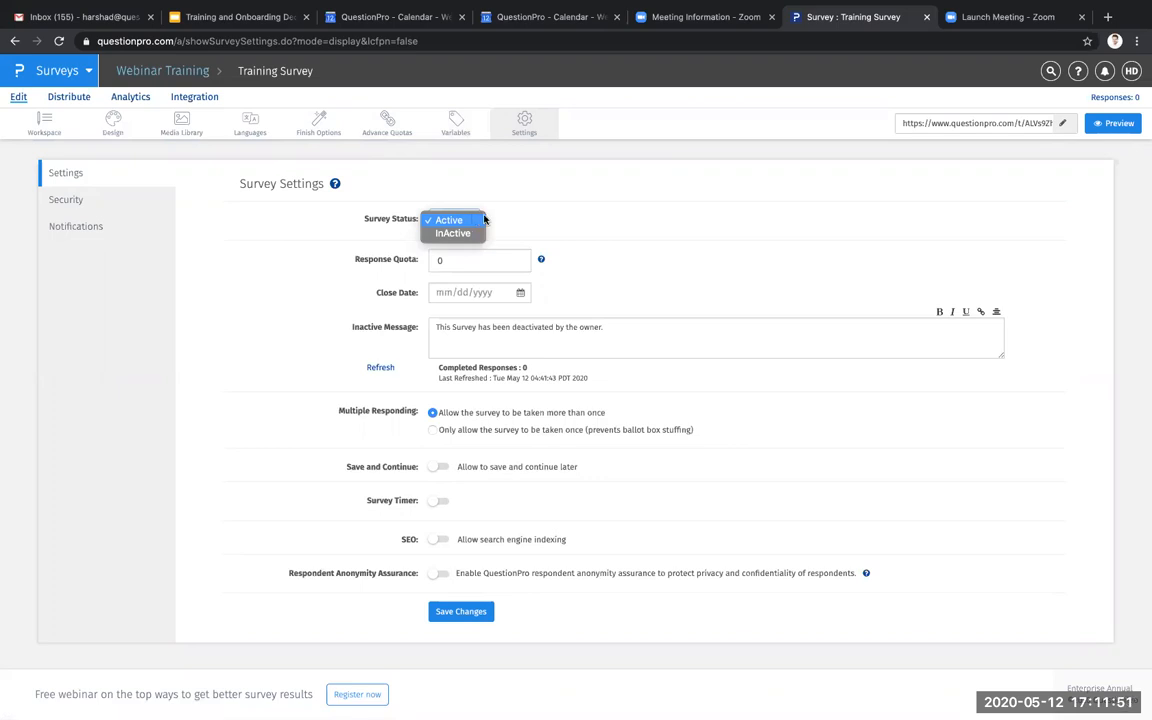
{"action": "left_click", "coordinate": [501, 270]}
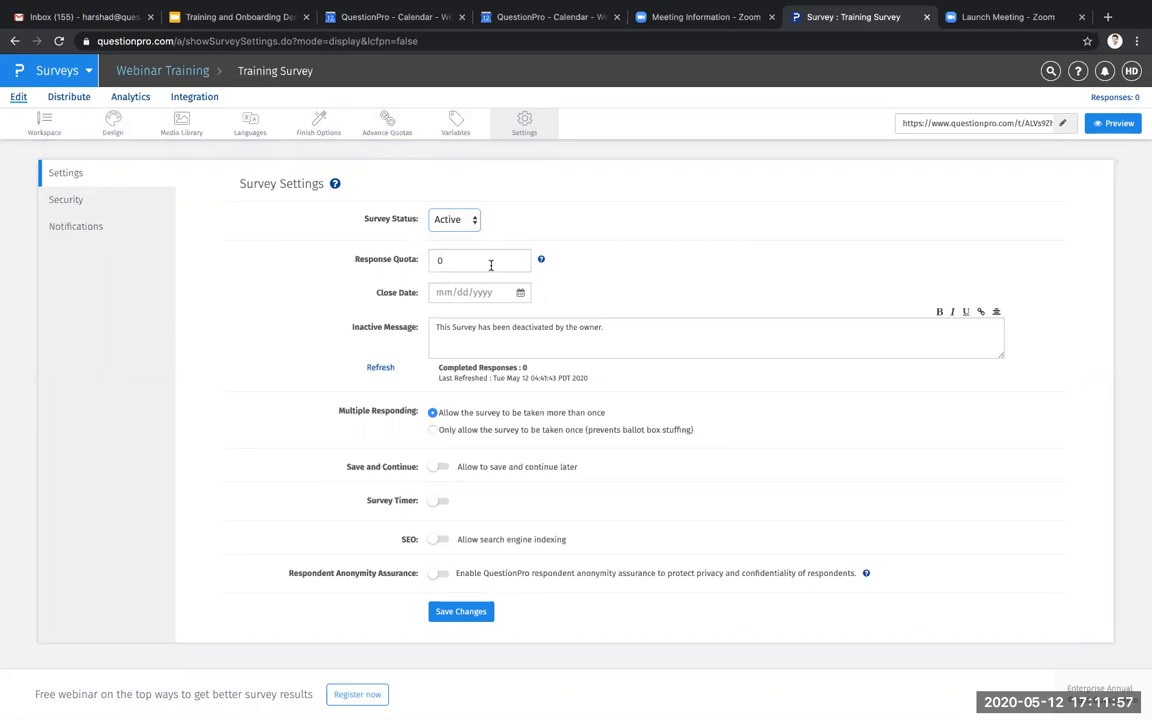
{"action": "left_click", "coordinate": [580, 327]}
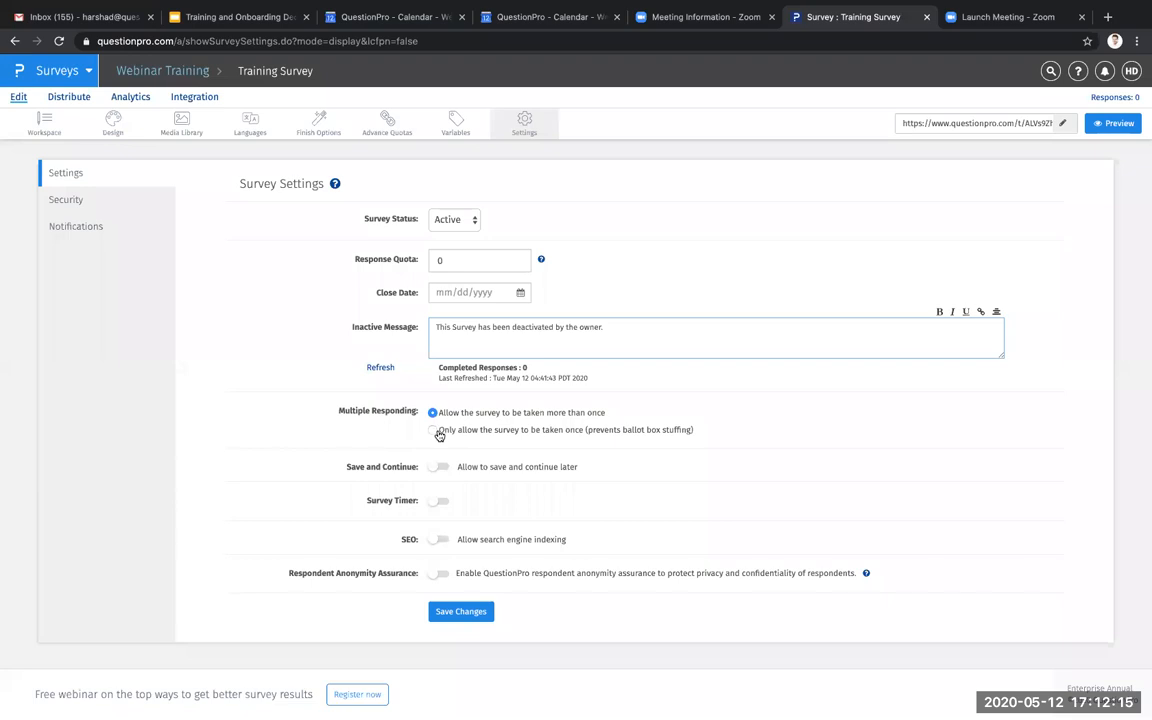
{"action": "left_click", "coordinate": [434, 430]}
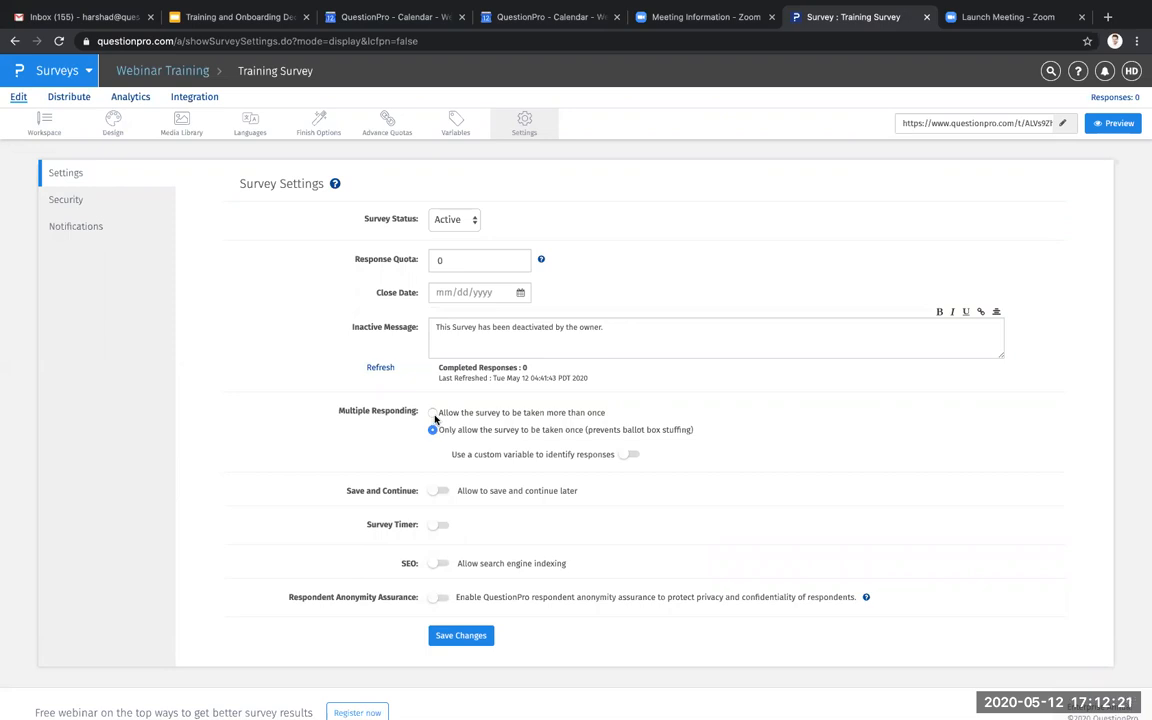
{"action": "left_click", "coordinate": [433, 413]}
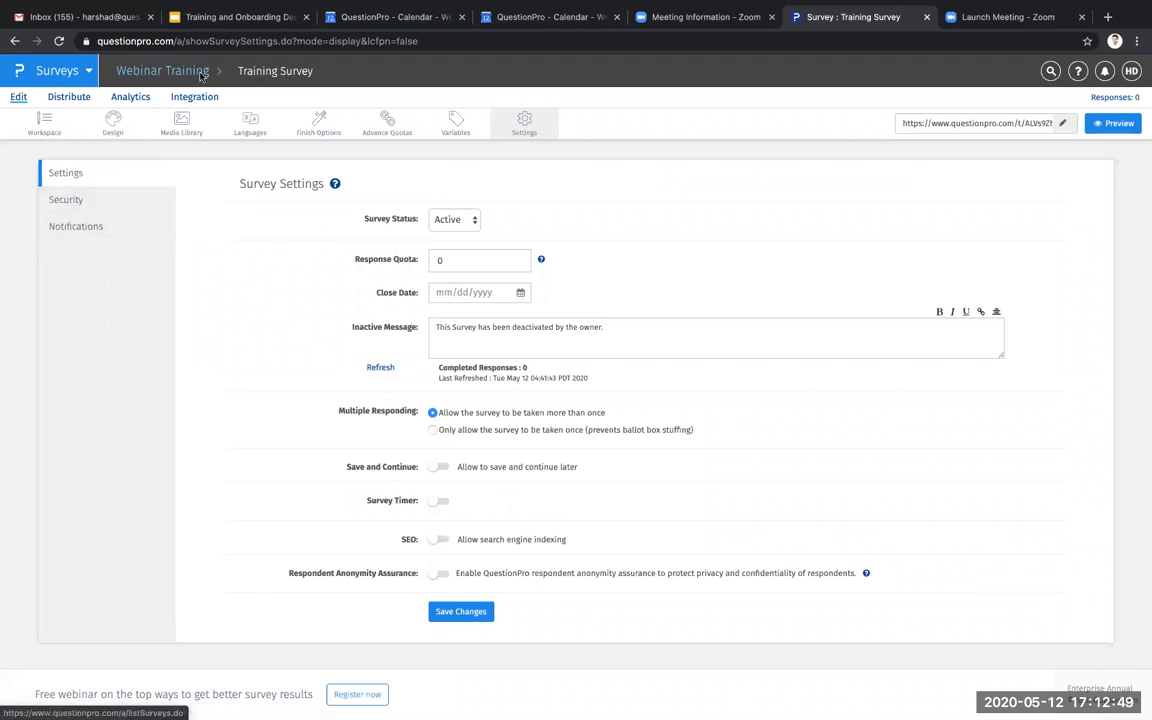
{"action": "left_click", "coordinate": [75, 203]}
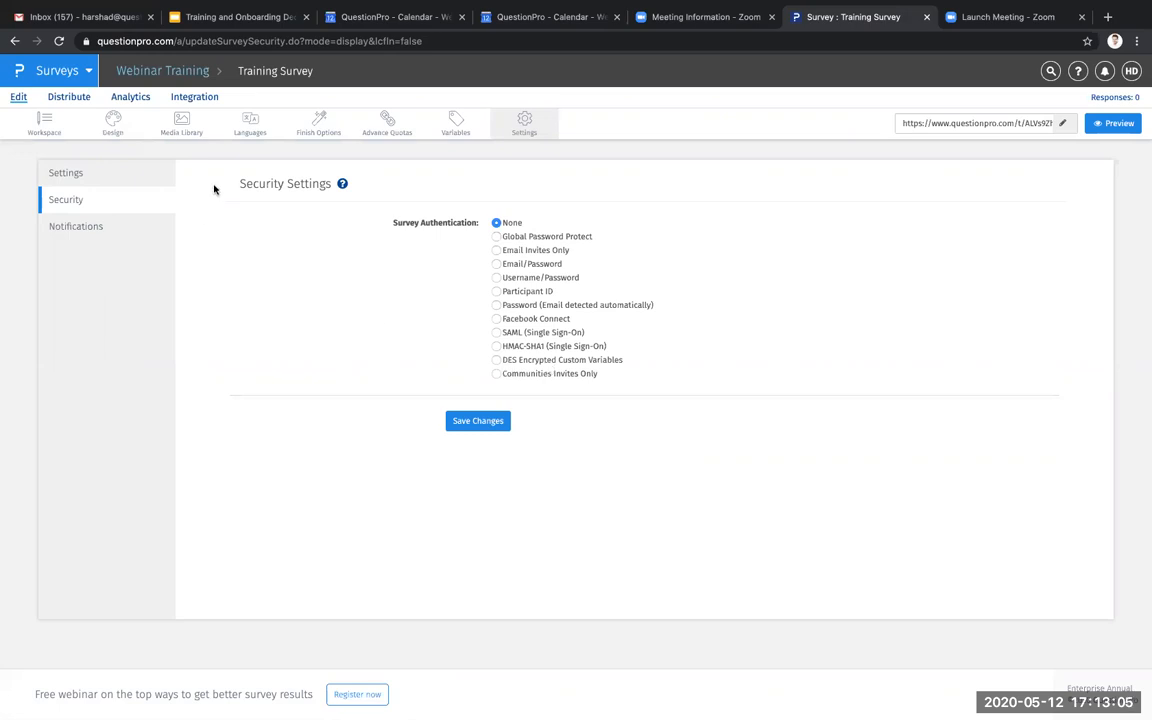
- Return to the Webinar Training survey list and review the survey design agenda slide in the Training and Onboarding Deck in Google Slides
{"action": "left_click", "coordinate": [134, 78]}
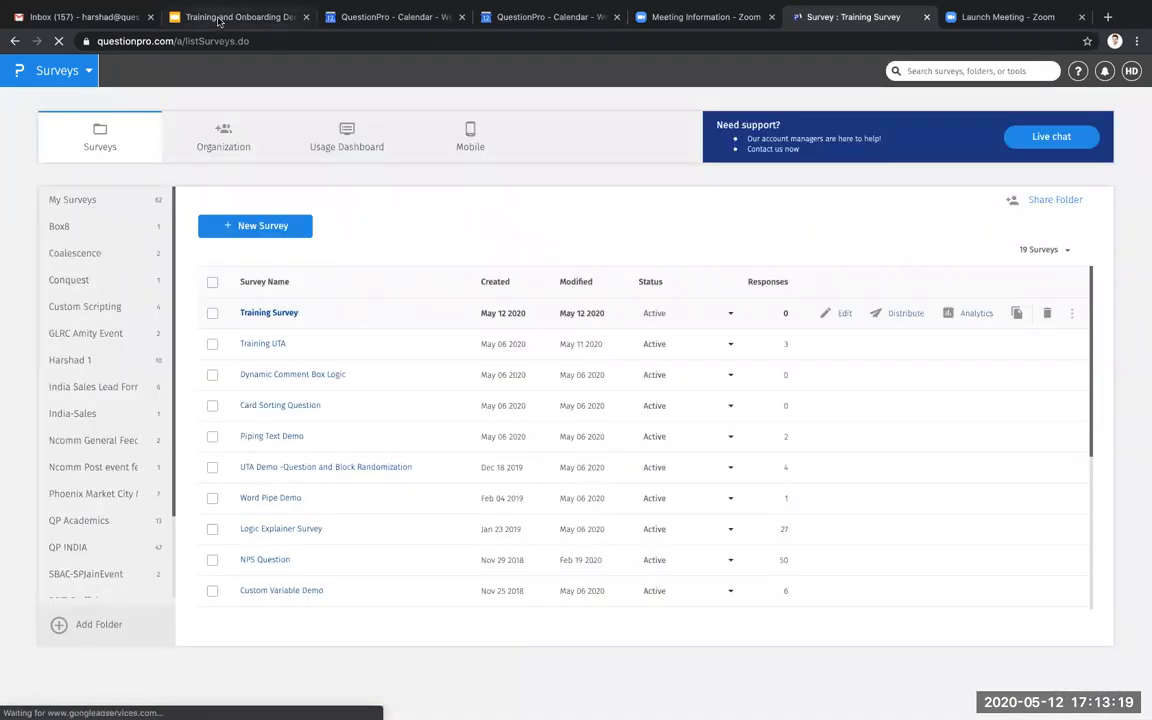
{"action": "left_click", "coordinate": [219, 20]}
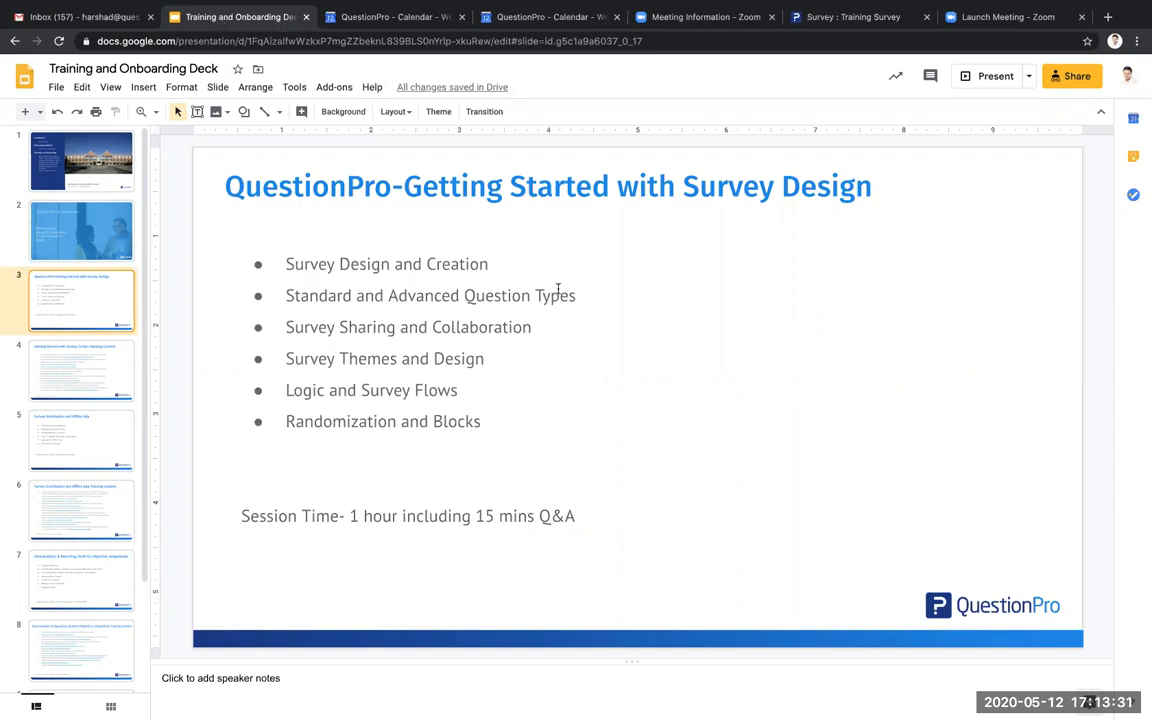
{"action": "left_click", "coordinate": [459, 391]}
{"action": "left_click", "coordinate": [379, 429]}
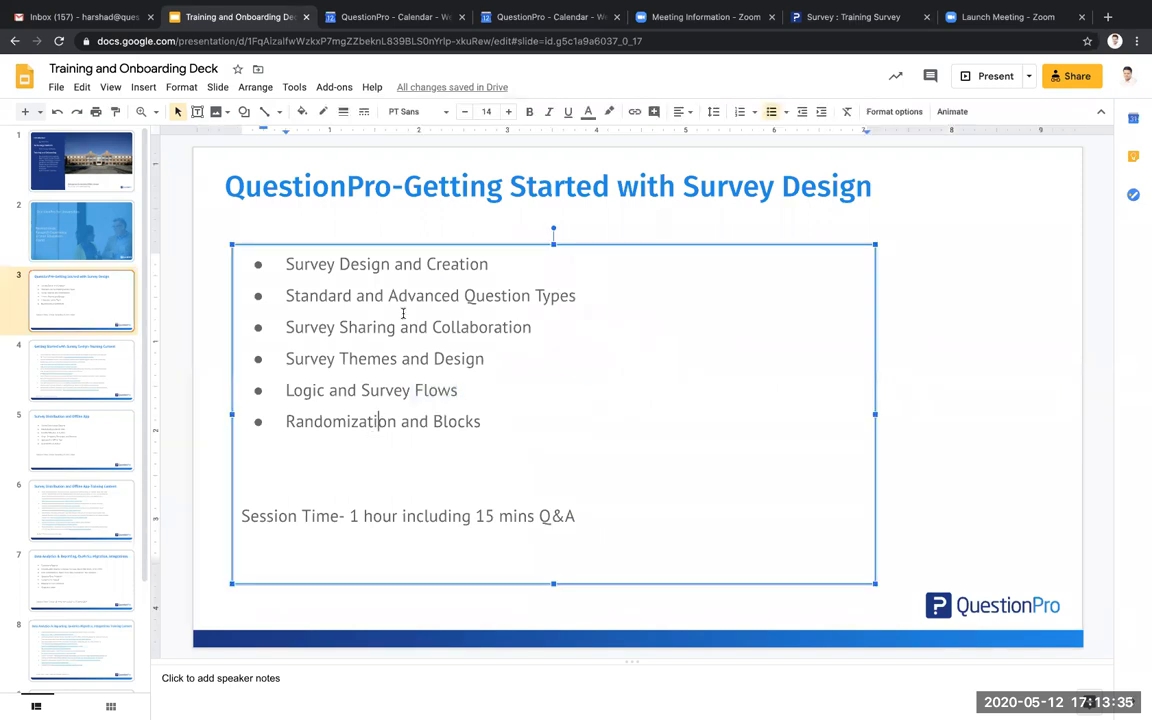
- Switch back to QuestionPro, open the Logic Explainer Survey and examine how its ice-cream and cake questions branch
{"action": "left_click", "coordinate": [850, 16]}
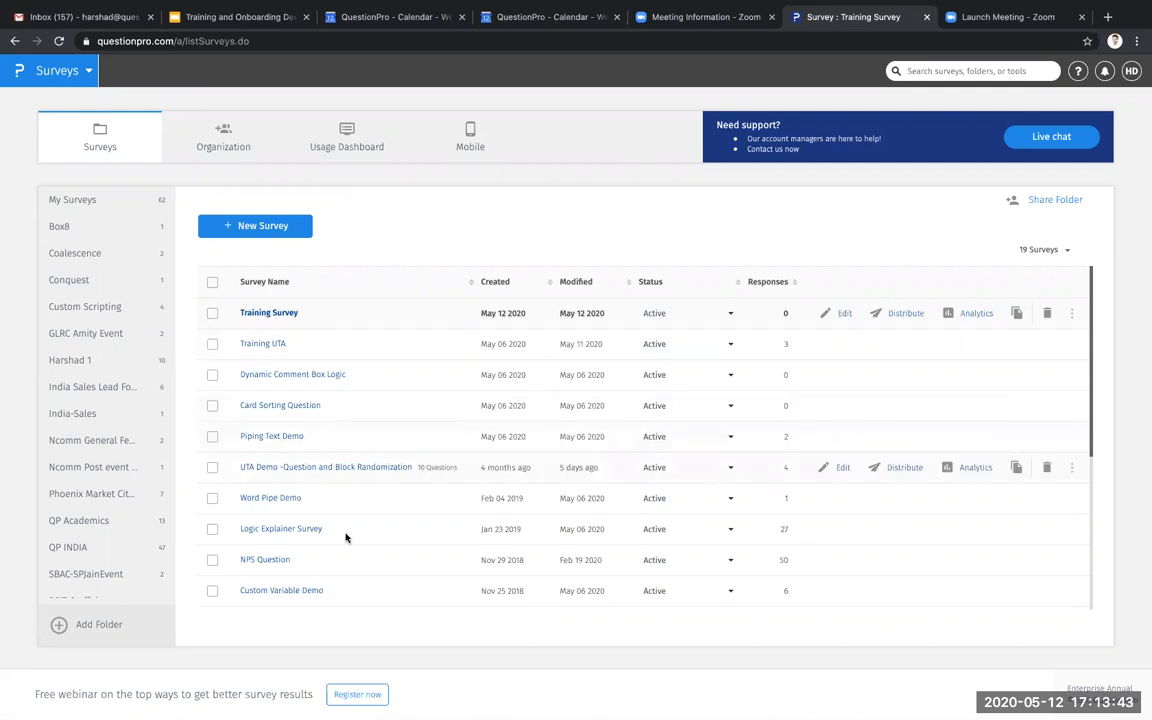
{"action": "left_click", "coordinate": [290, 529]}
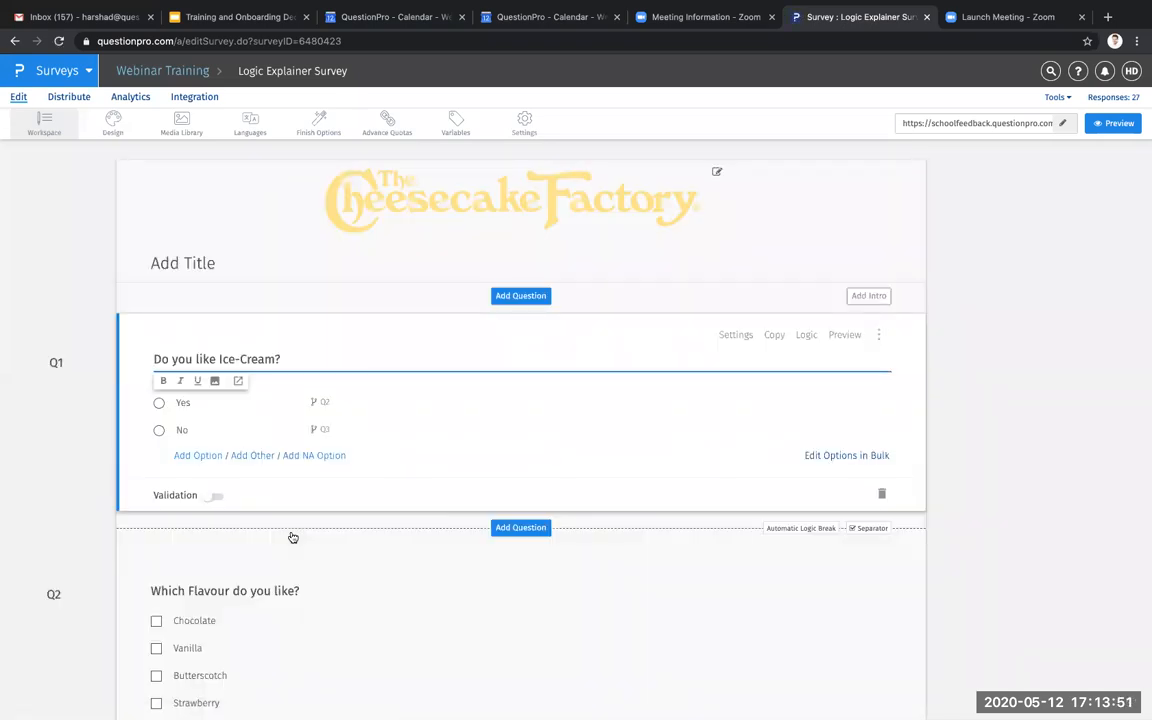
{"action": "scroll", "coordinate": [292, 537], "scroll_direction": "down", "scroll_amount": 5}
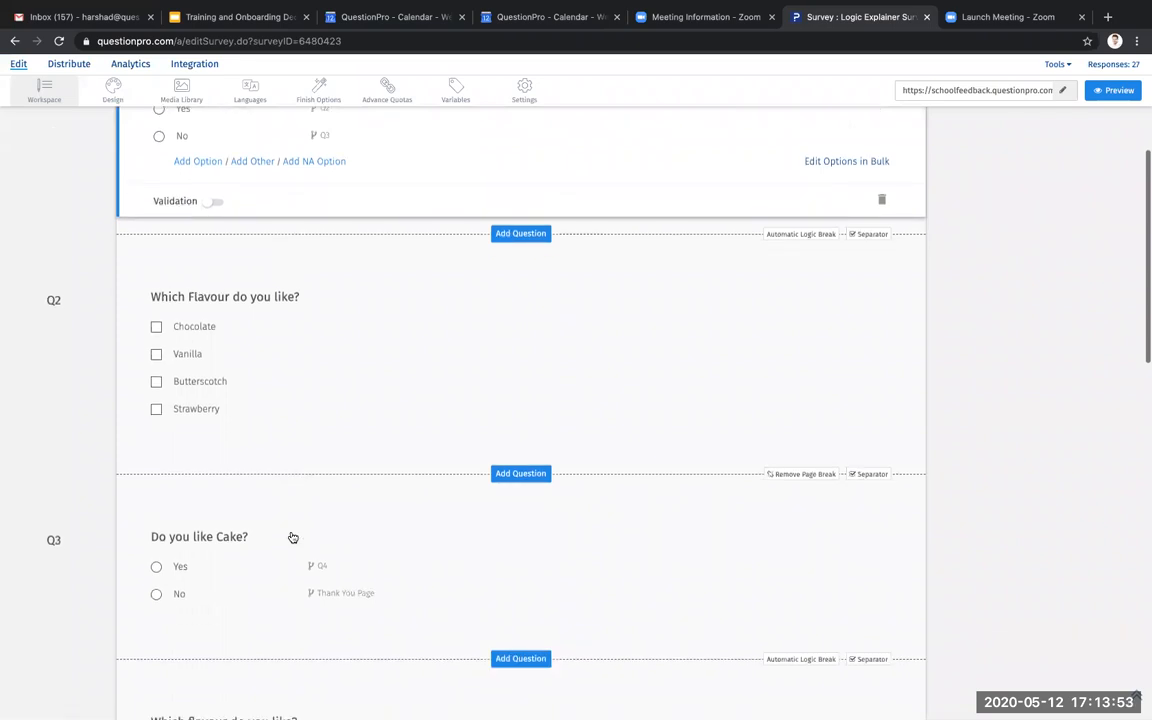
{"action": "scroll", "coordinate": [292, 537], "scroll_direction": "up", "scroll_amount": 5}
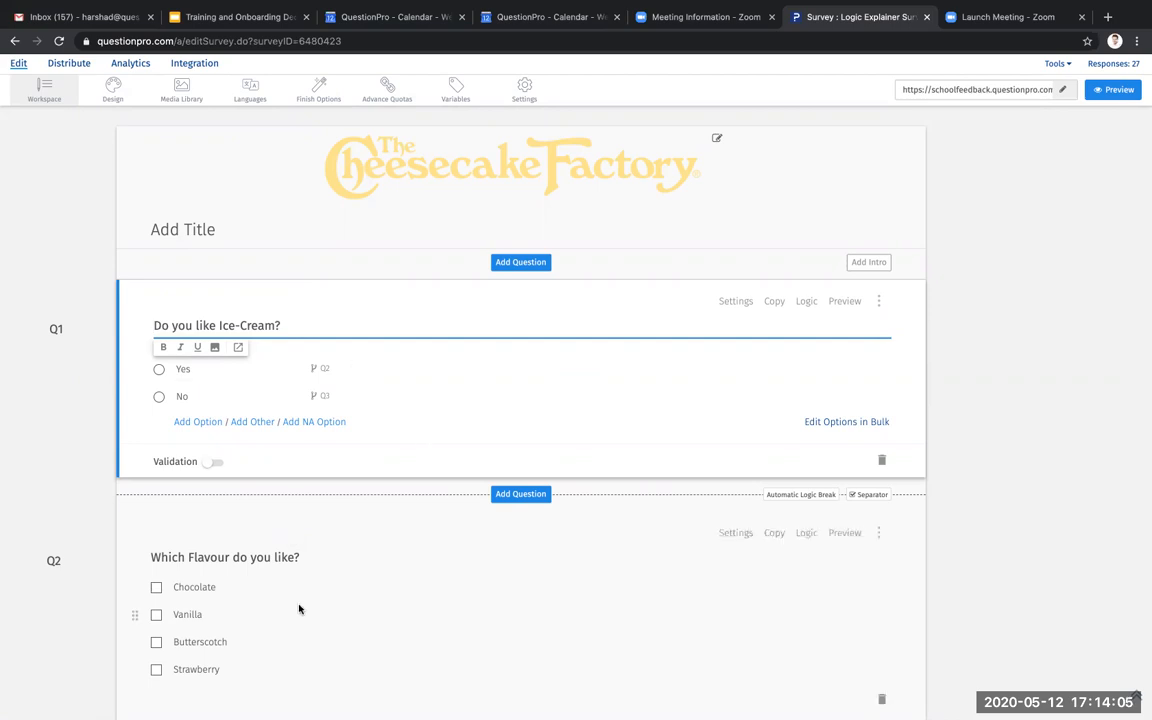
{"action": "scroll", "coordinate": [298, 609], "scroll_direction": "down", "scroll_amount": 1}
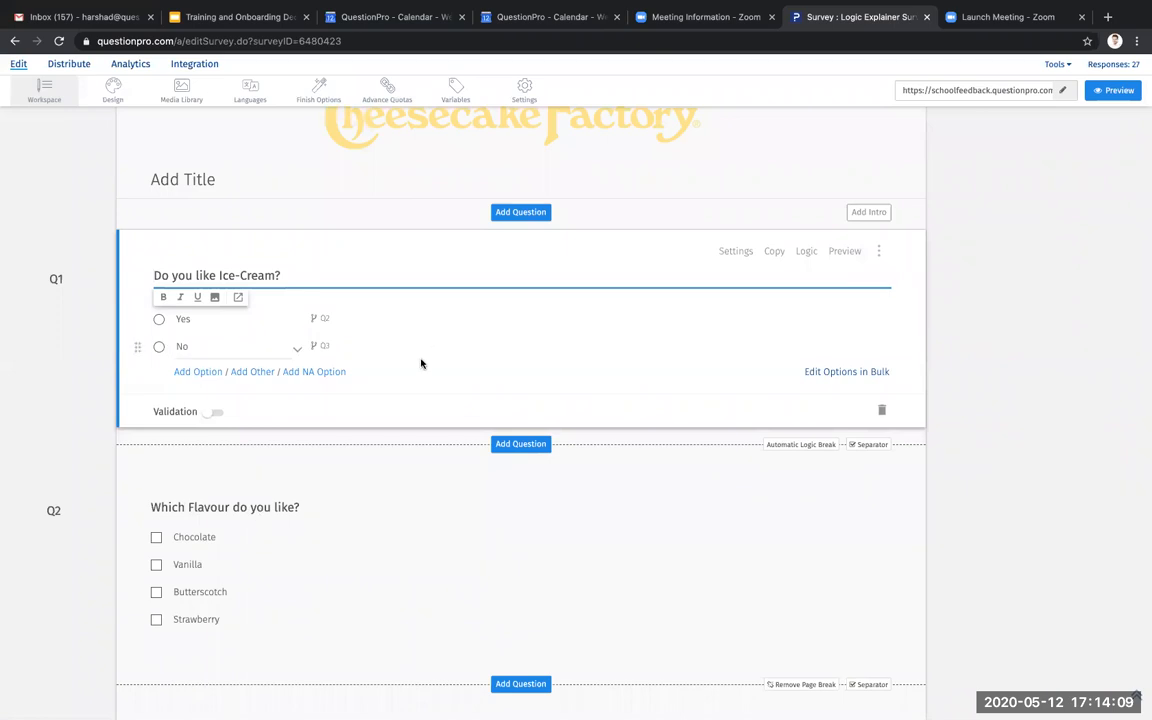
{"action": "scroll", "coordinate": [414, 368], "scroll_direction": "down", "scroll_amount": 5}
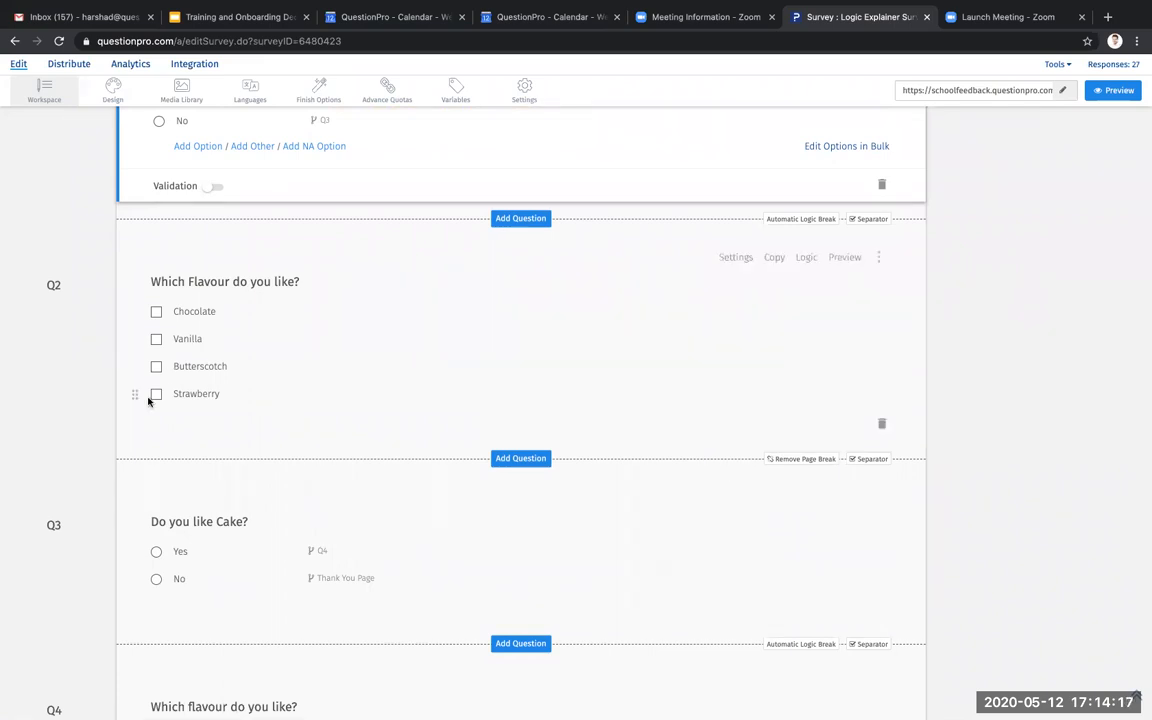
{"action": "scroll", "coordinate": [150, 398], "scroll_direction": "up", "scroll_amount": 3}
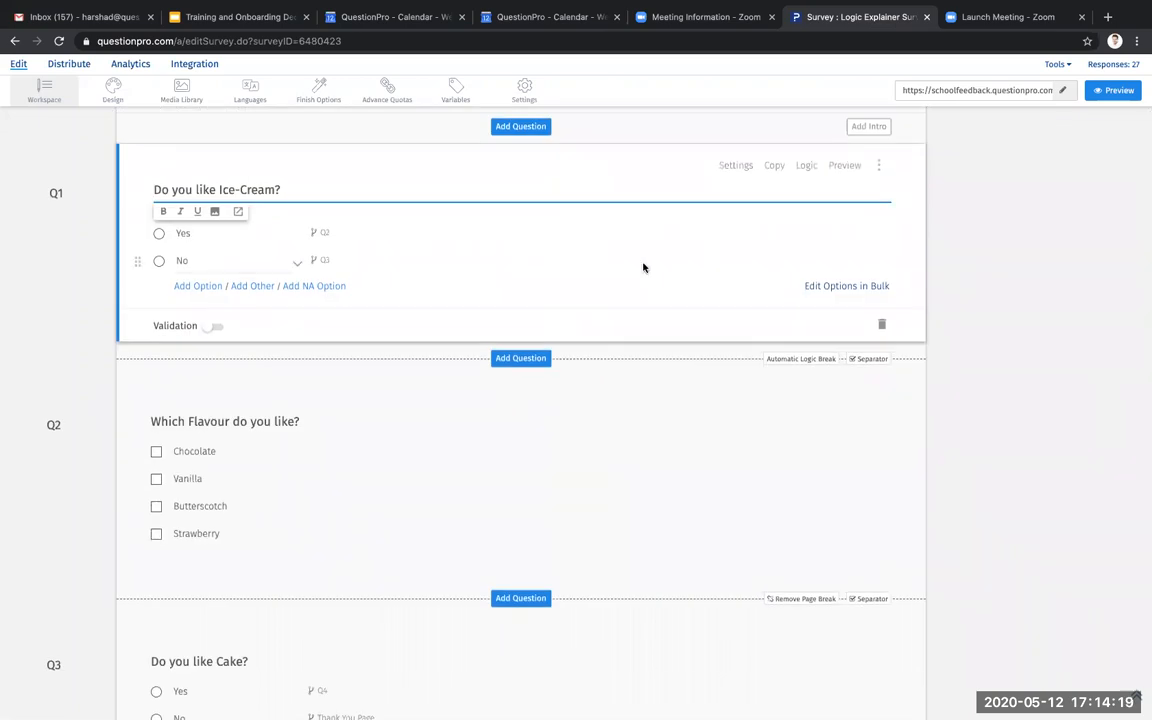
- Save Skip Logic on "Do you like Ice-Cream?" with Yes jumping to Q2 and No jumping to Q3
{"action": "left_click", "coordinate": [812, 167]}
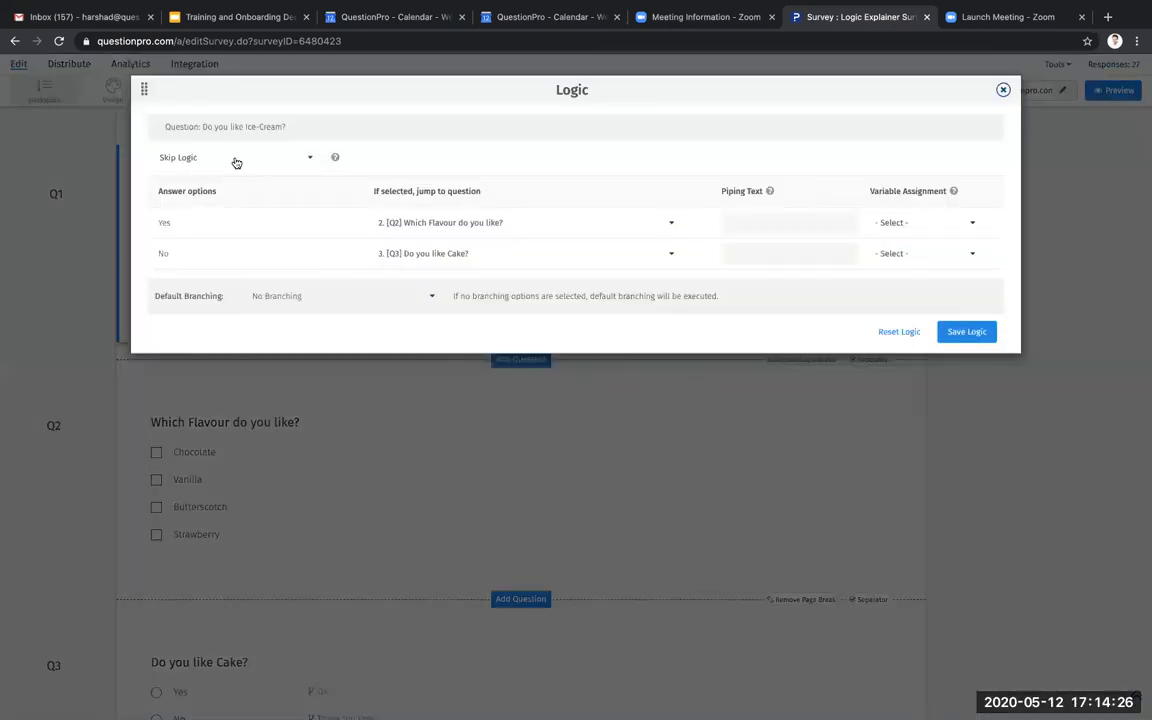
{"action": "left_click", "coordinate": [238, 157]}
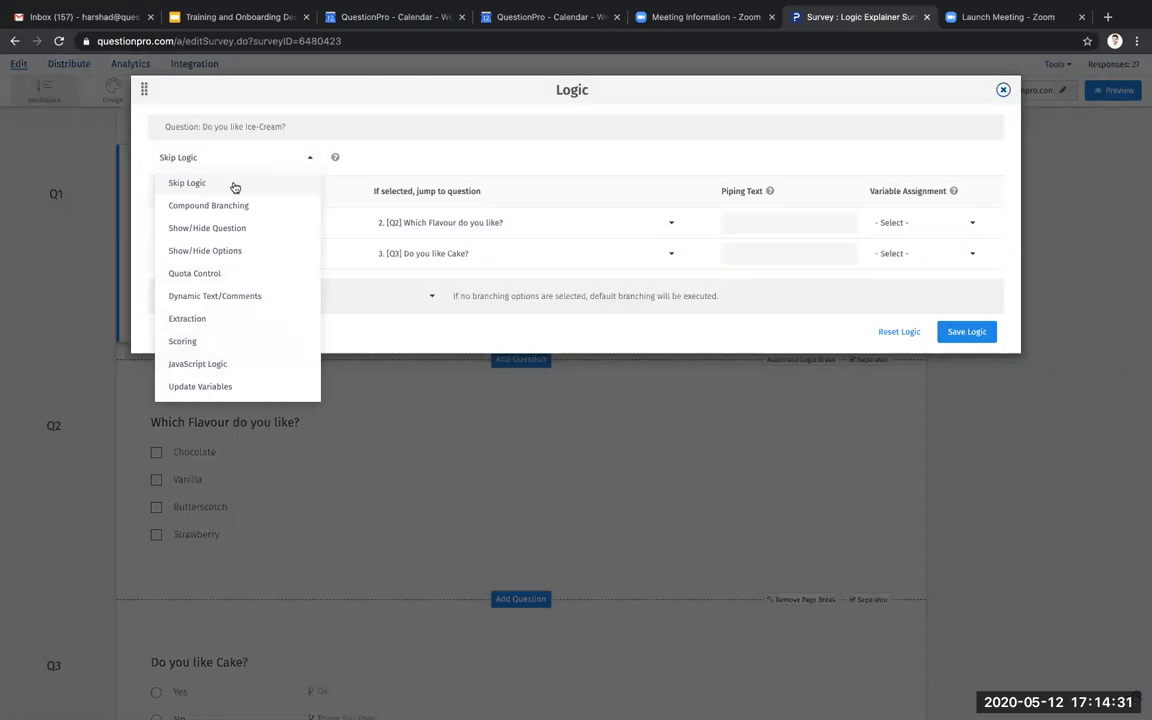
{"action": "left_click", "coordinate": [232, 185]}
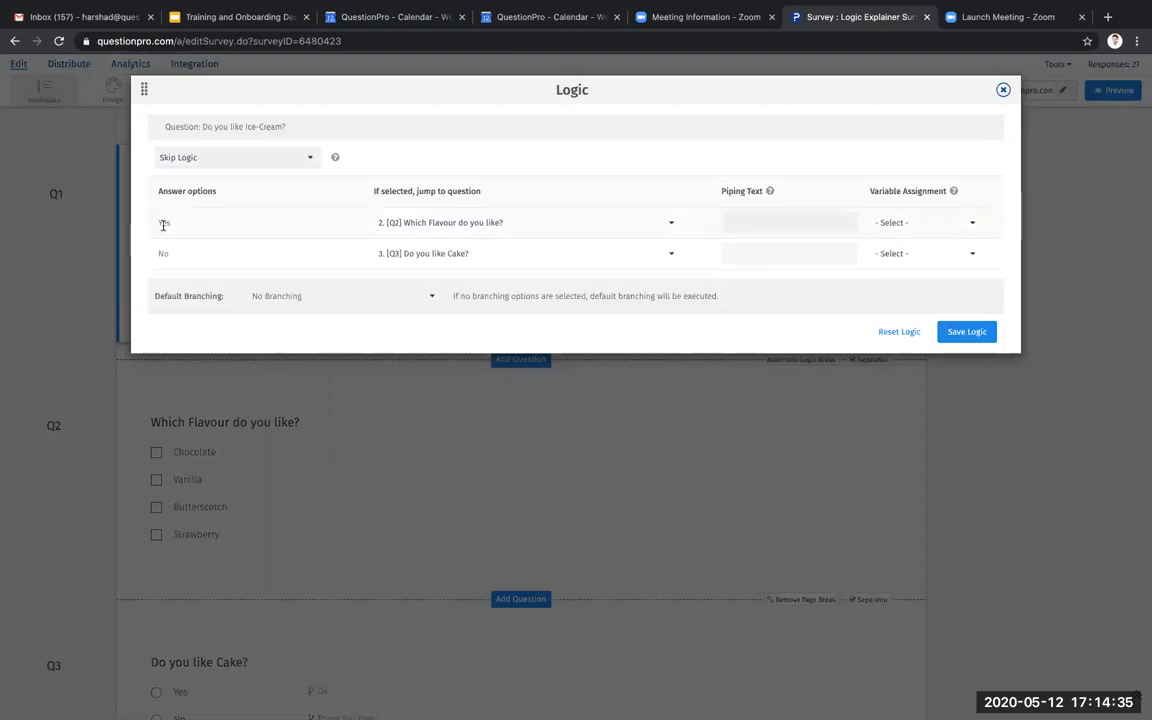
{"action": "left_click", "coordinate": [435, 226]}
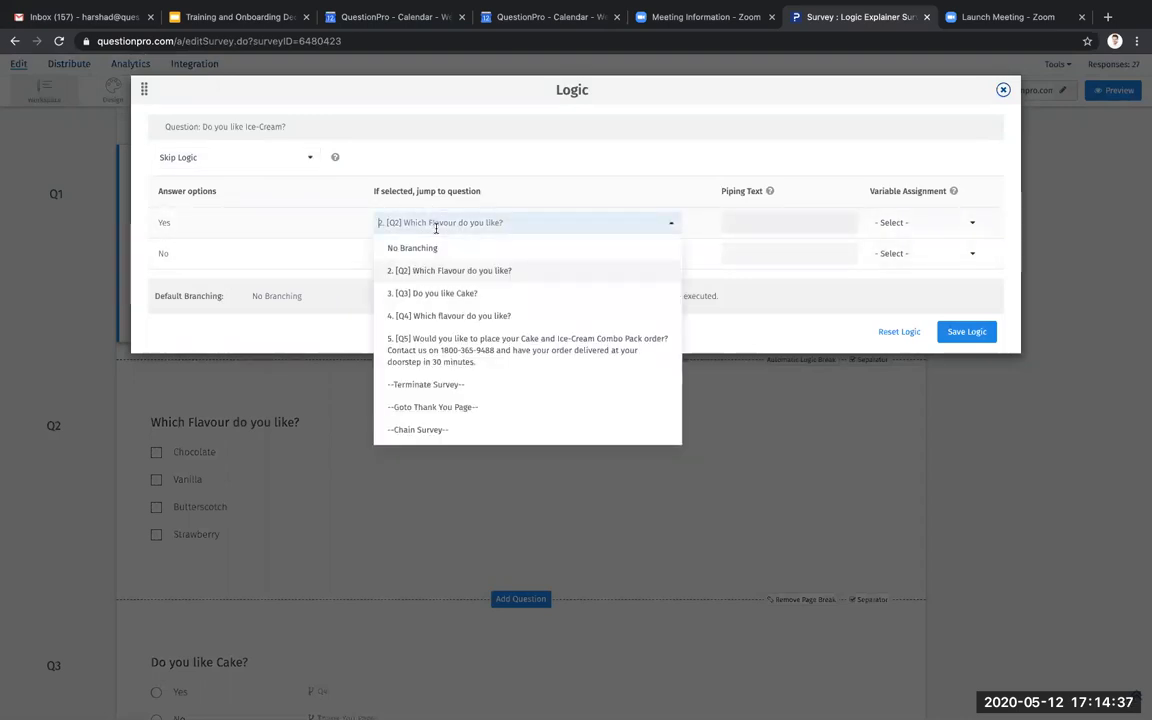
{"action": "left_click", "coordinate": [573, 272]}
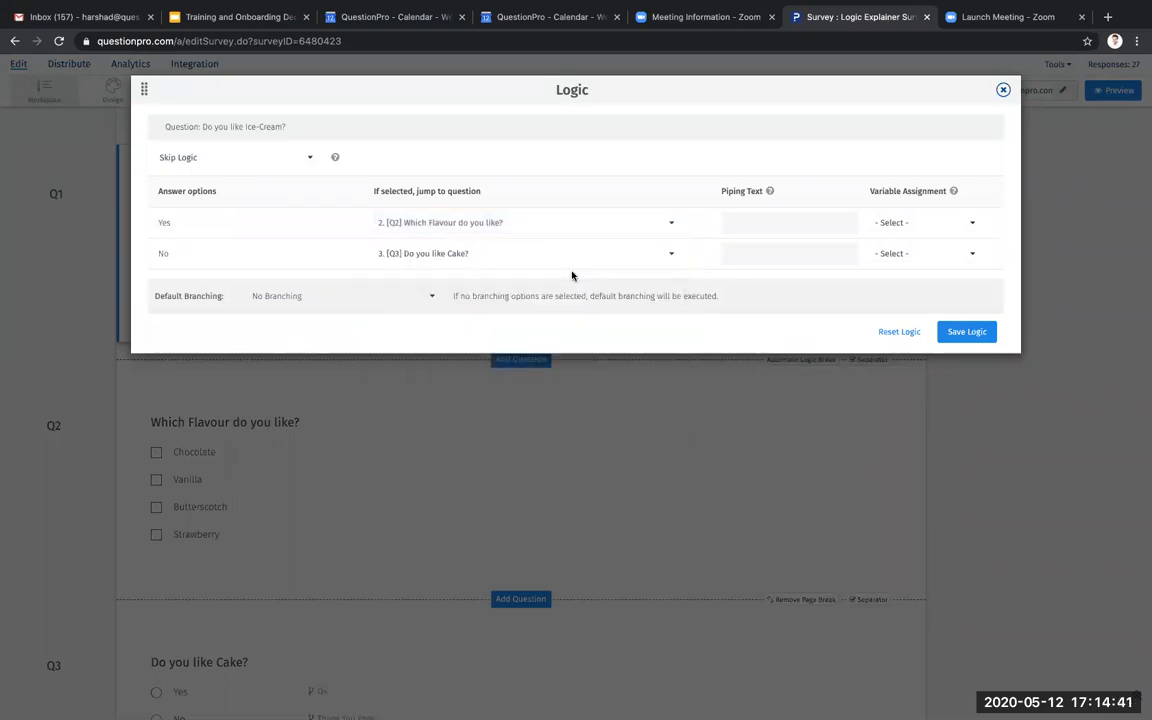
{"action": "left_click", "coordinate": [521, 251]}
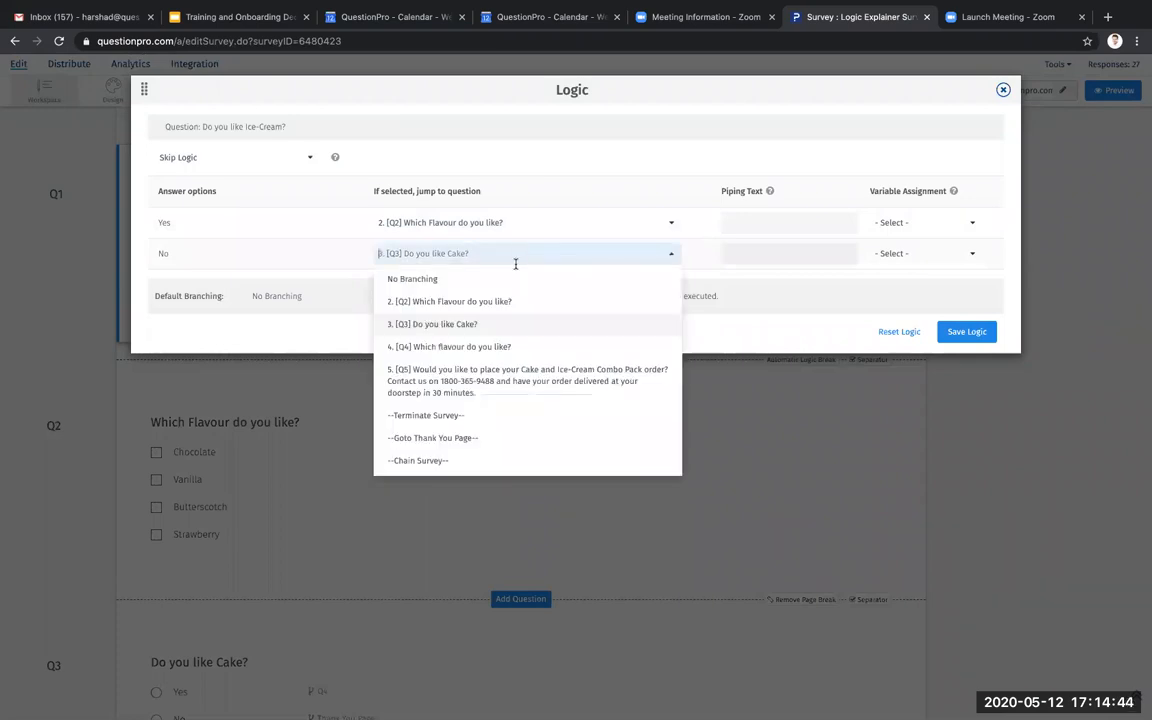
{"action": "left_click", "coordinate": [487, 325]}
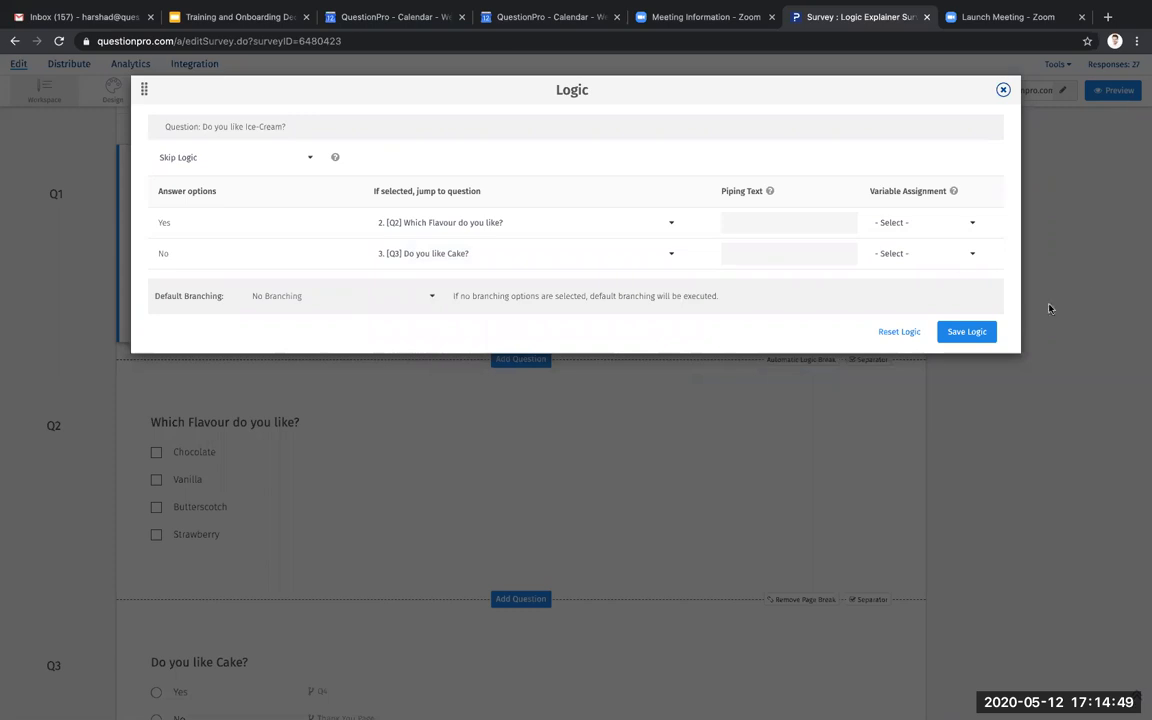
{"action": "left_click", "coordinate": [945, 331]}
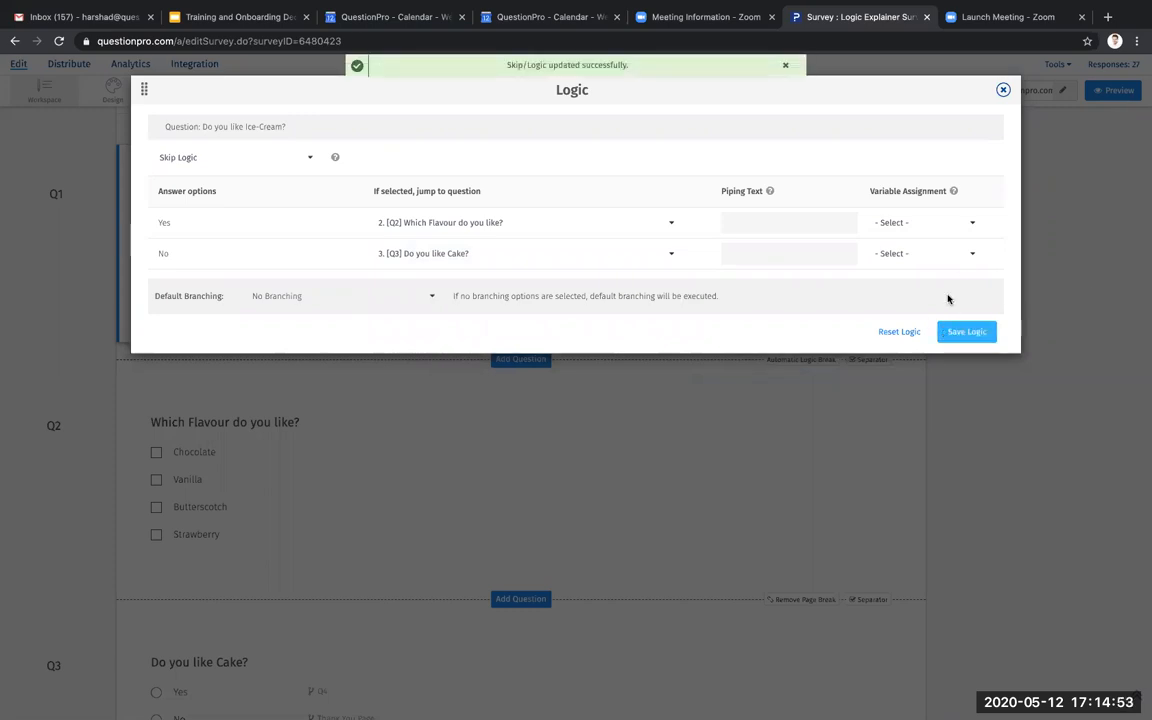
{"action": "left_click", "coordinate": [1005, 90]}
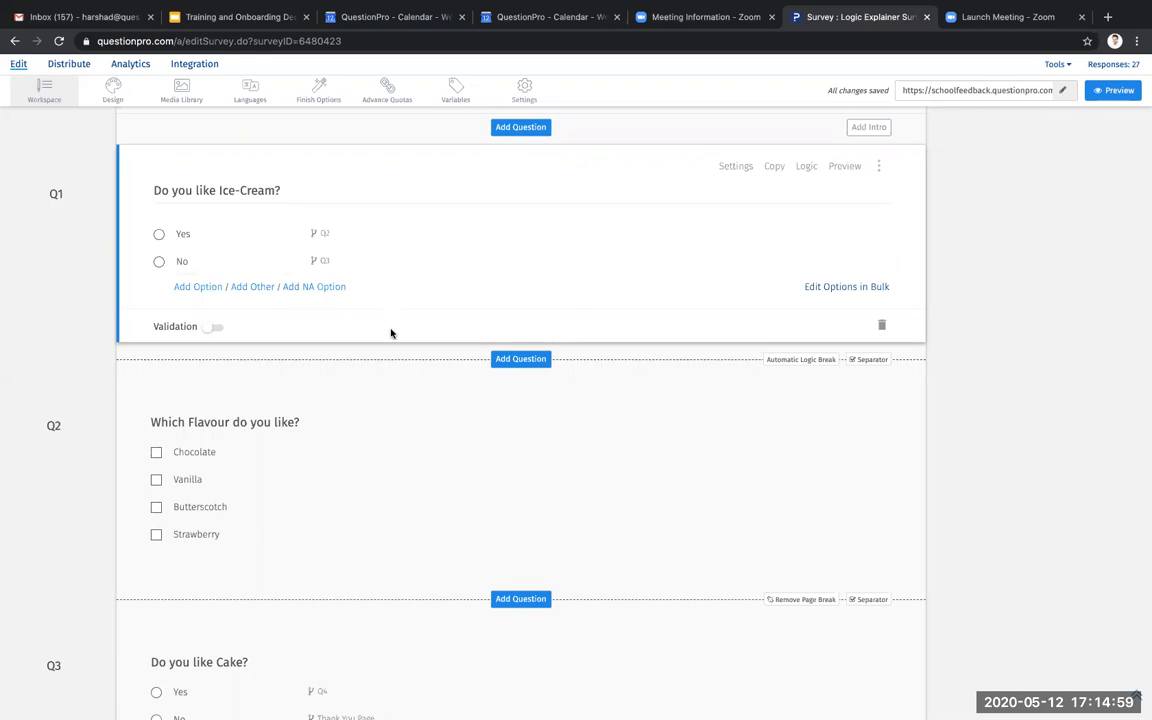
- Review the skip logic of the "Do you like Cake?" question and close it without changes
{"action": "scroll", "coordinate": [406, 383], "scroll_direction": "down", "scroll_amount": 5}
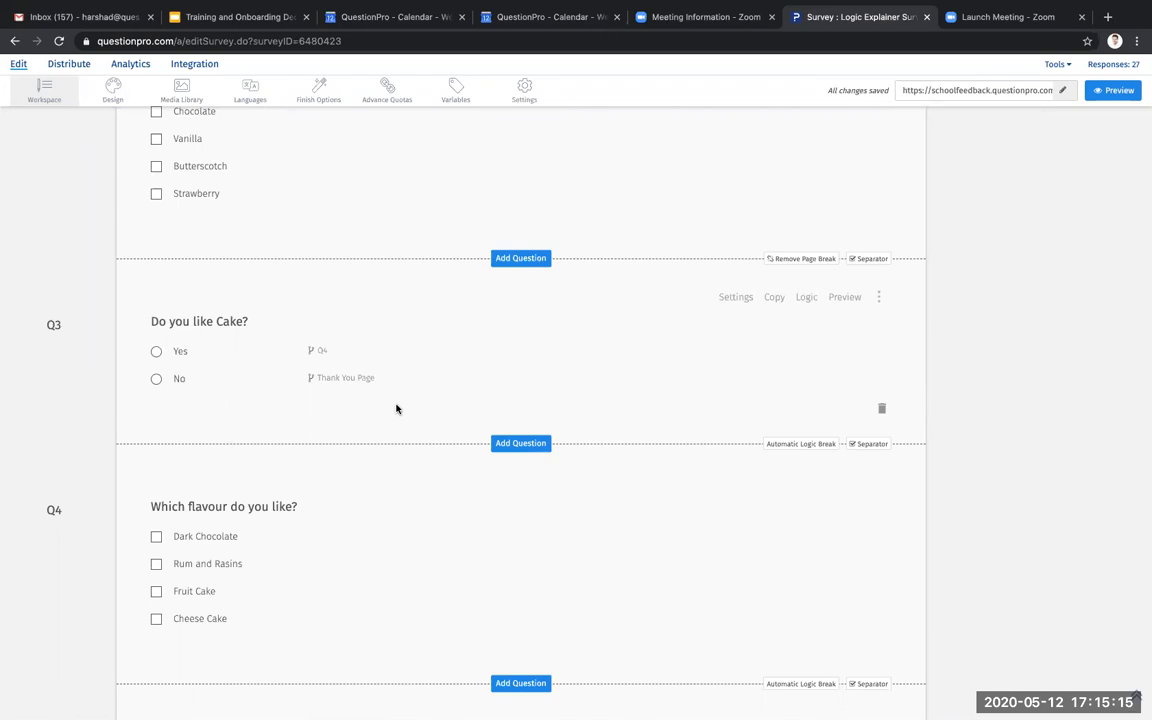
{"action": "scroll", "coordinate": [396, 409], "scroll_direction": "down", "scroll_amount": 1}
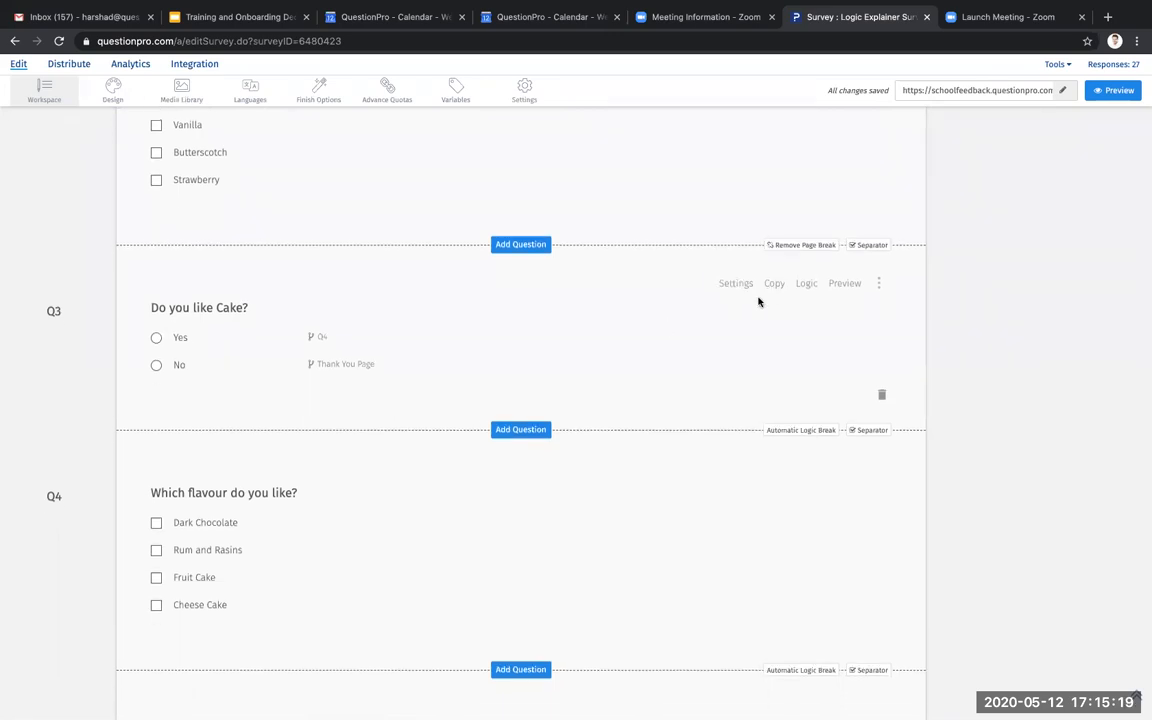
{"action": "left_click", "coordinate": [806, 284]}
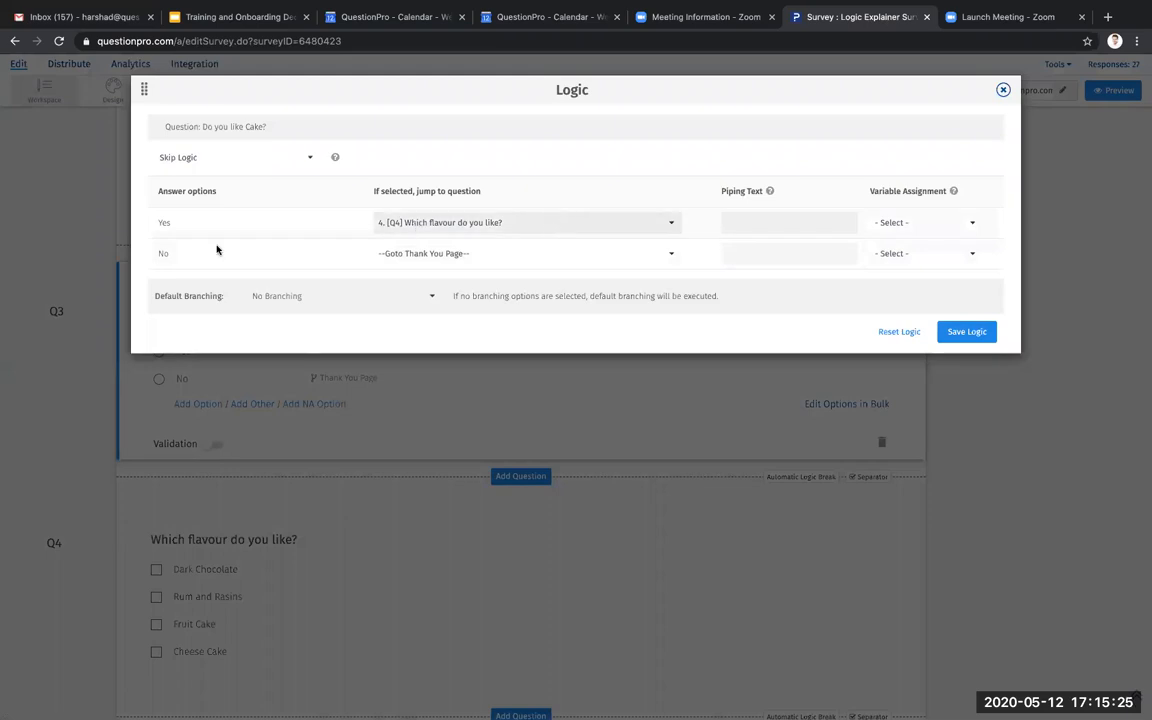
{"action": "left_click", "coordinate": [1001, 90]}
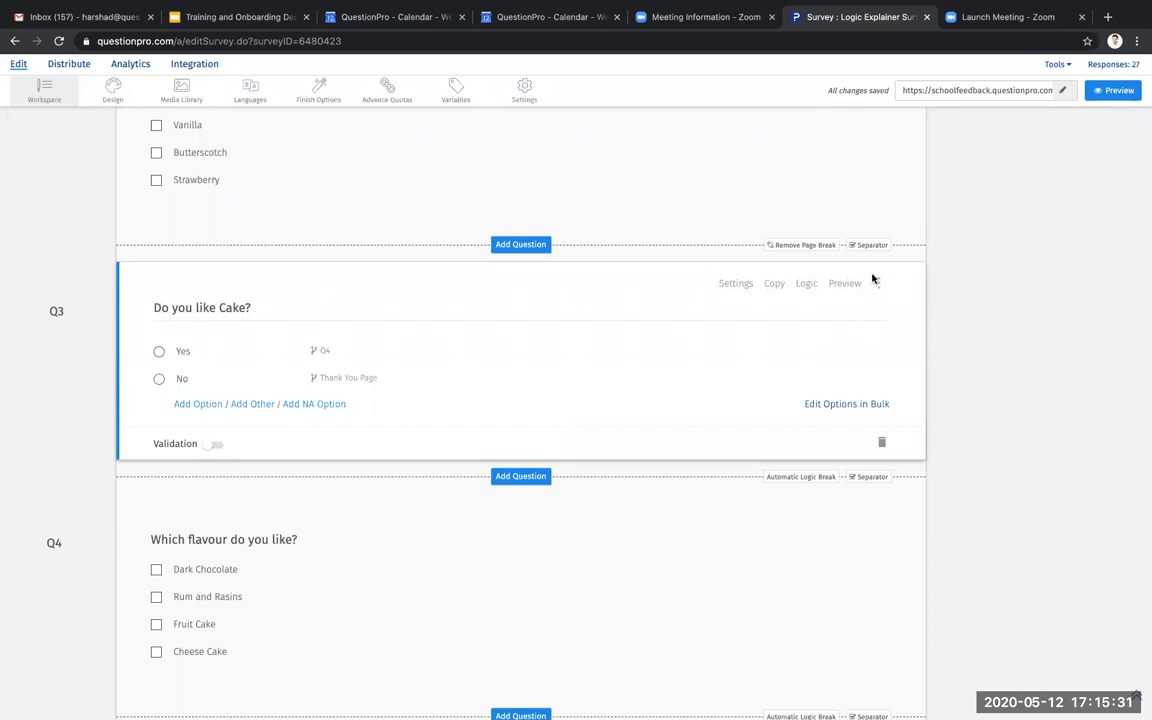
- Examine the survey flow from the ice-cream question through the Cake and Ice-Cream Combo Pack message in Q5
{"action": "scroll", "coordinate": [873, 280], "scroll_direction": "up", "scroll_amount": 5}
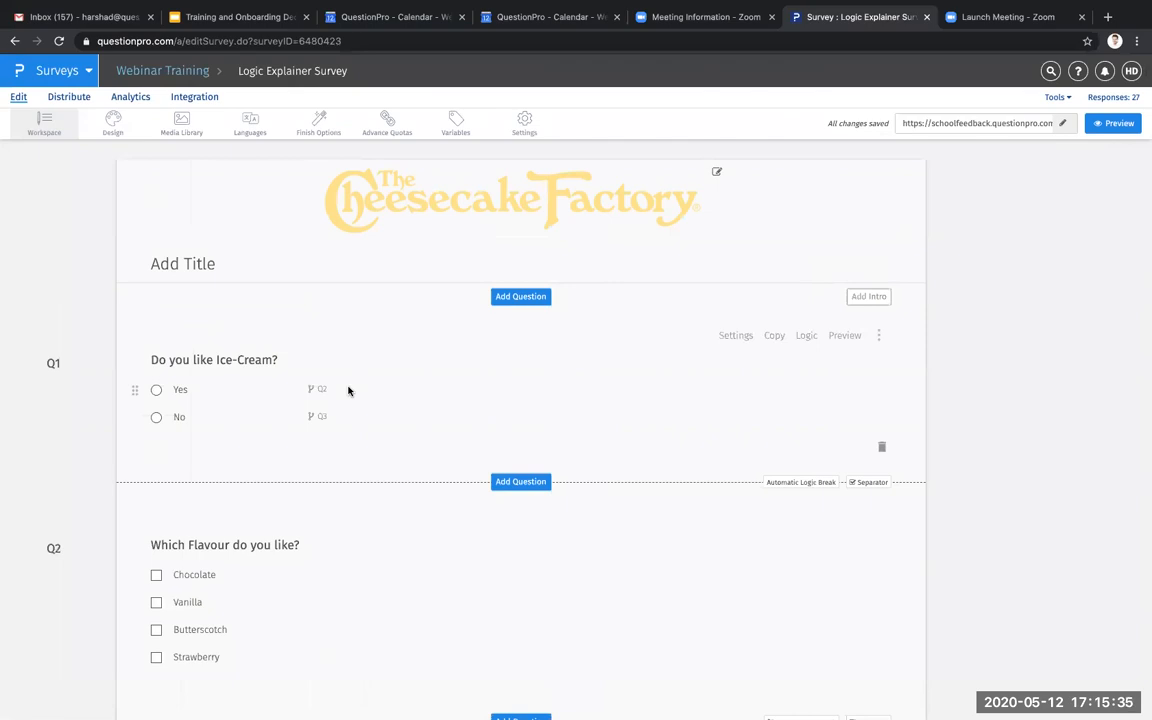
{"action": "scroll", "coordinate": [348, 390], "scroll_direction": "down", "scroll_amount": 5}
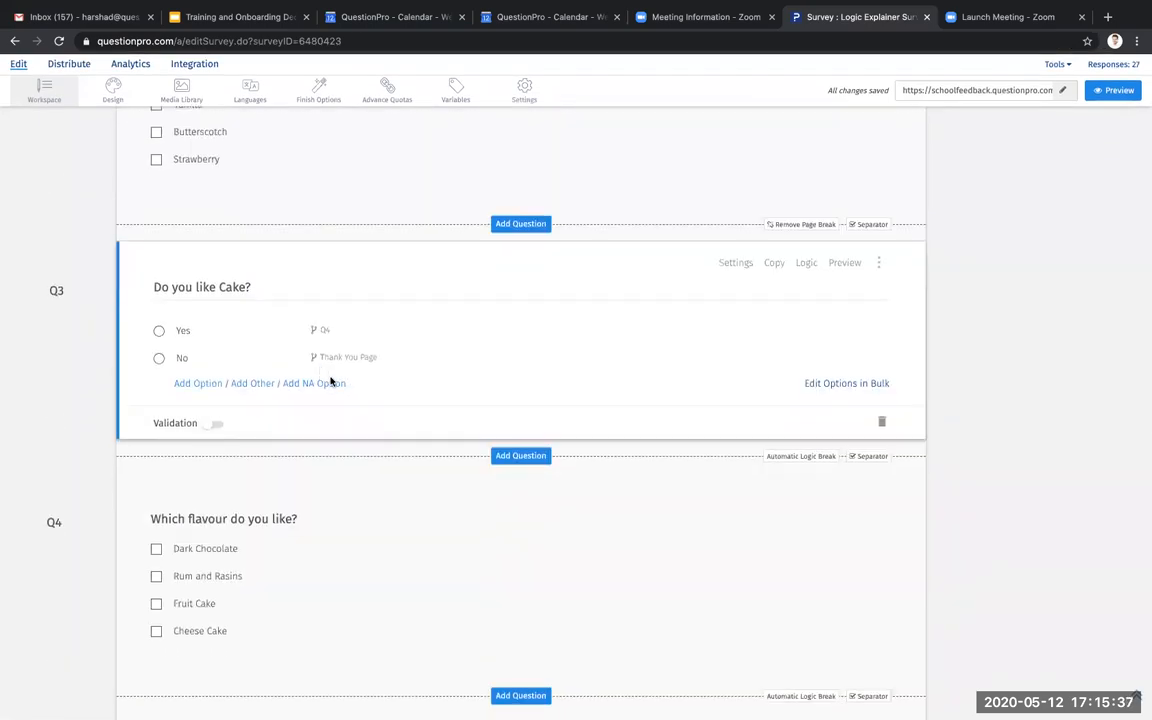
{"action": "scroll", "coordinate": [429, 393], "scroll_direction": "up", "scroll_amount": 5}
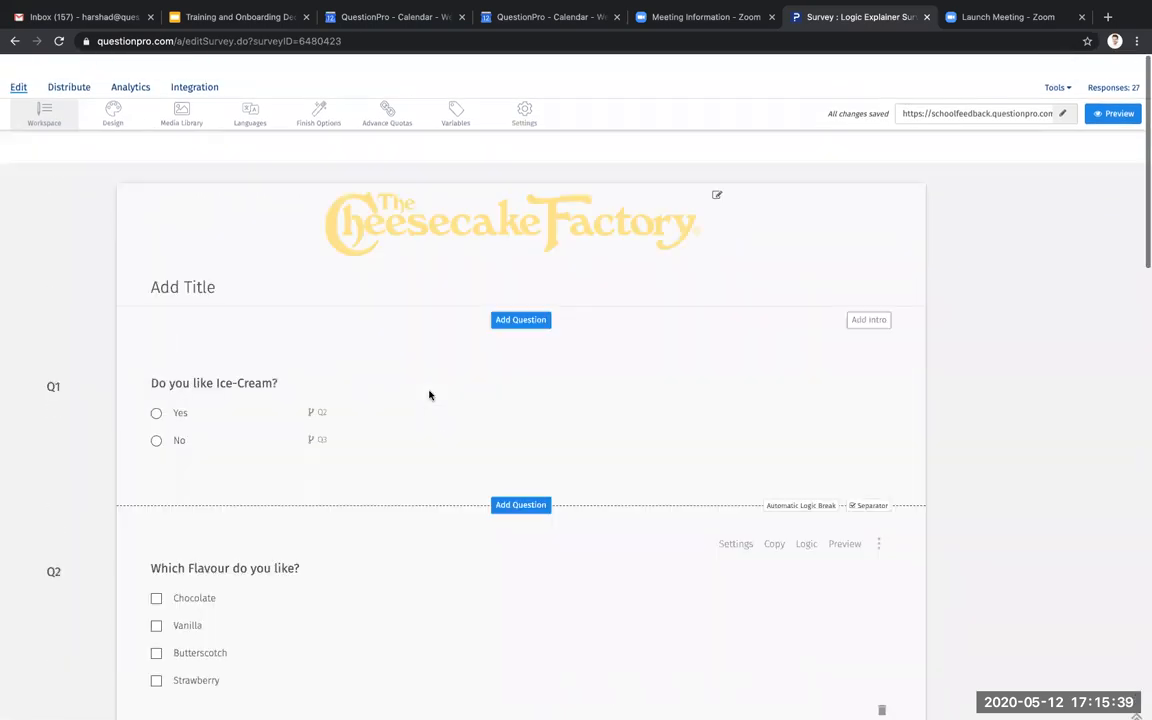
{"action": "scroll", "coordinate": [385, 425], "scroll_direction": "down", "scroll_amount": 3}
{"action": "scroll", "coordinate": [385, 428], "scroll_direction": "down", "scroll_amount": 6}
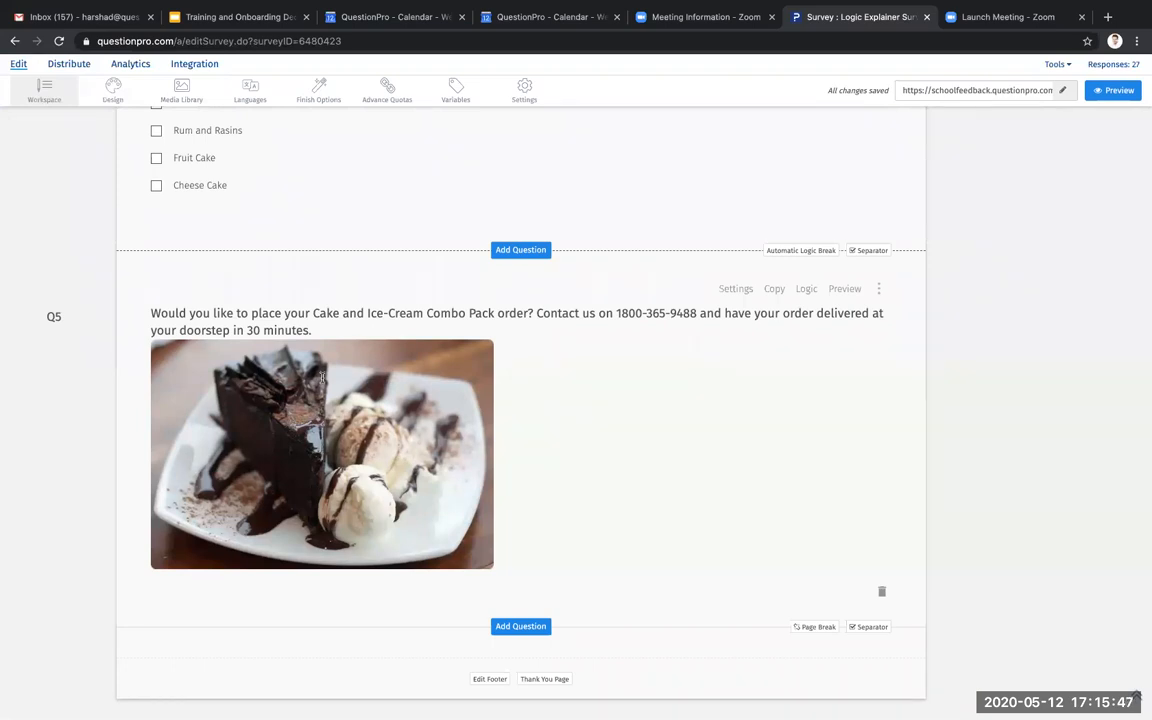
{"action": "scroll", "coordinate": [322, 378], "scroll_direction": "up", "scroll_amount": 5}
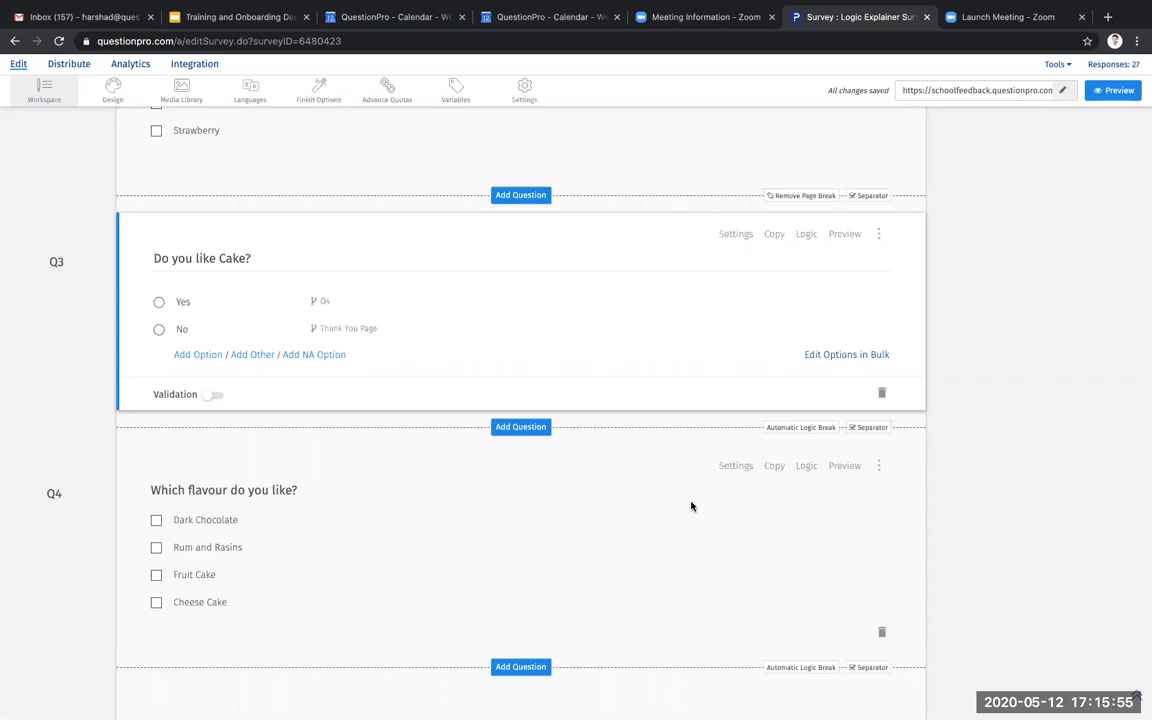
- Save Compound Branching on Q4 using the Cake and Ice Cream Combo criteria, with Q1 as the first condition's question, and close the logic settings
{"action": "left_click", "coordinate": [803, 467]}
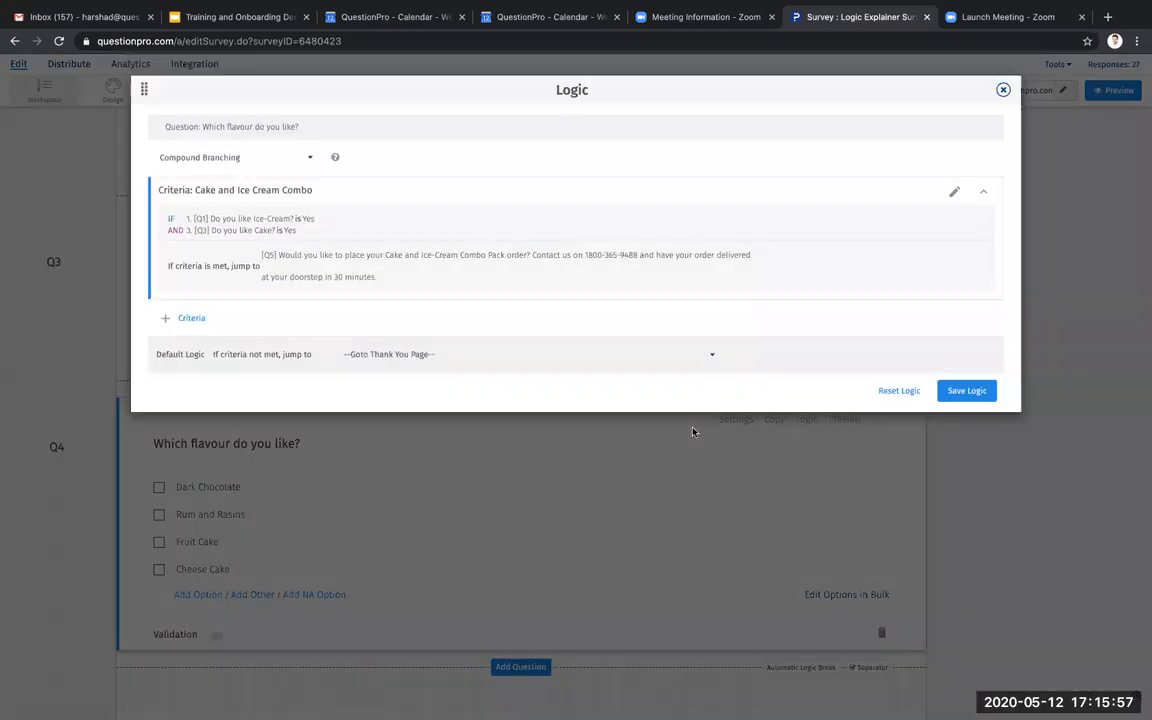
{"action": "left_click", "coordinate": [289, 163]}
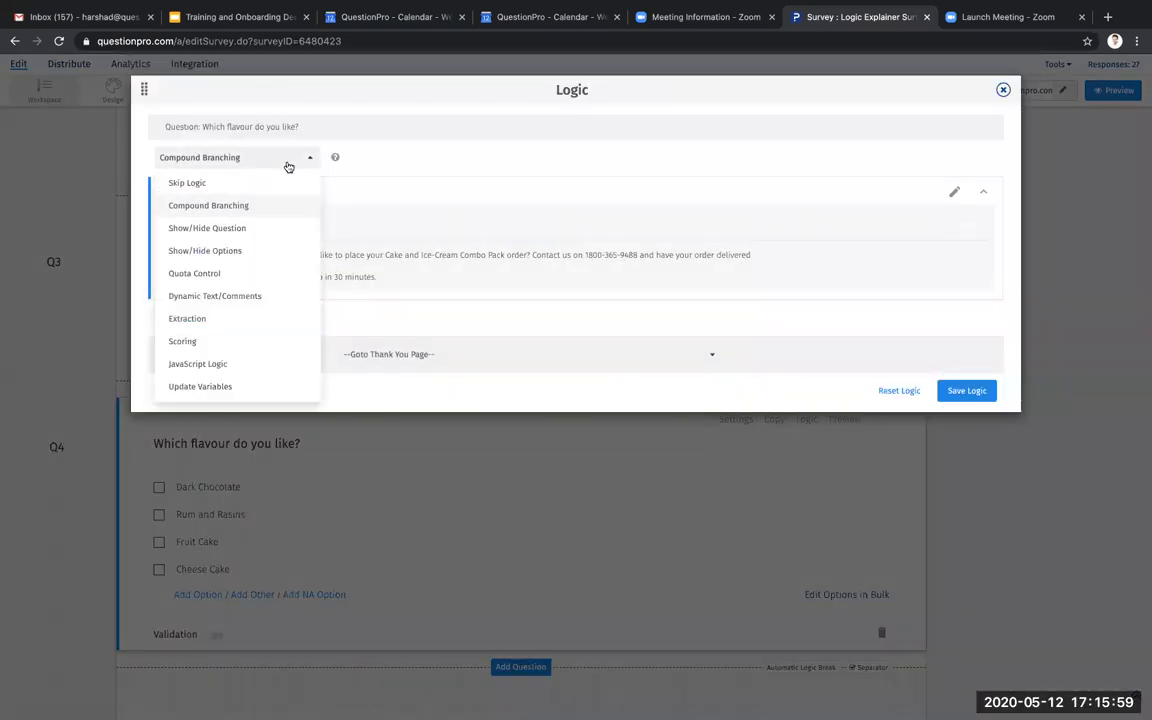
{"action": "left_click", "coordinate": [242, 206]}
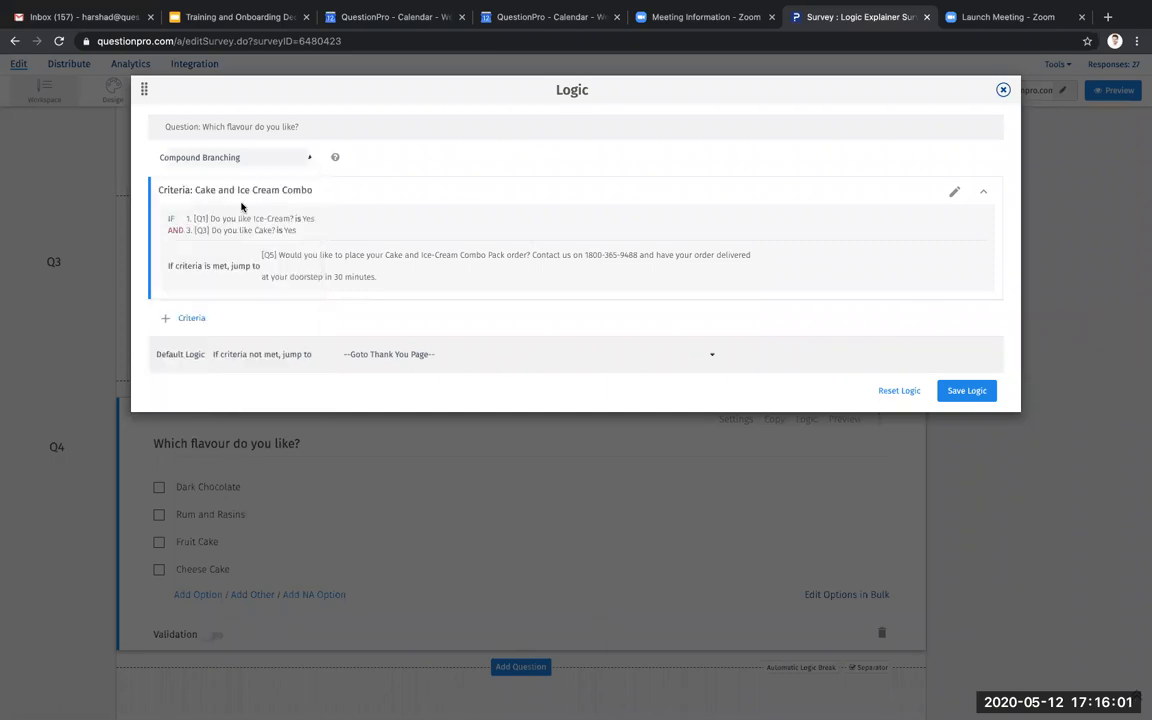
{"action": "left_click", "coordinate": [957, 192]}
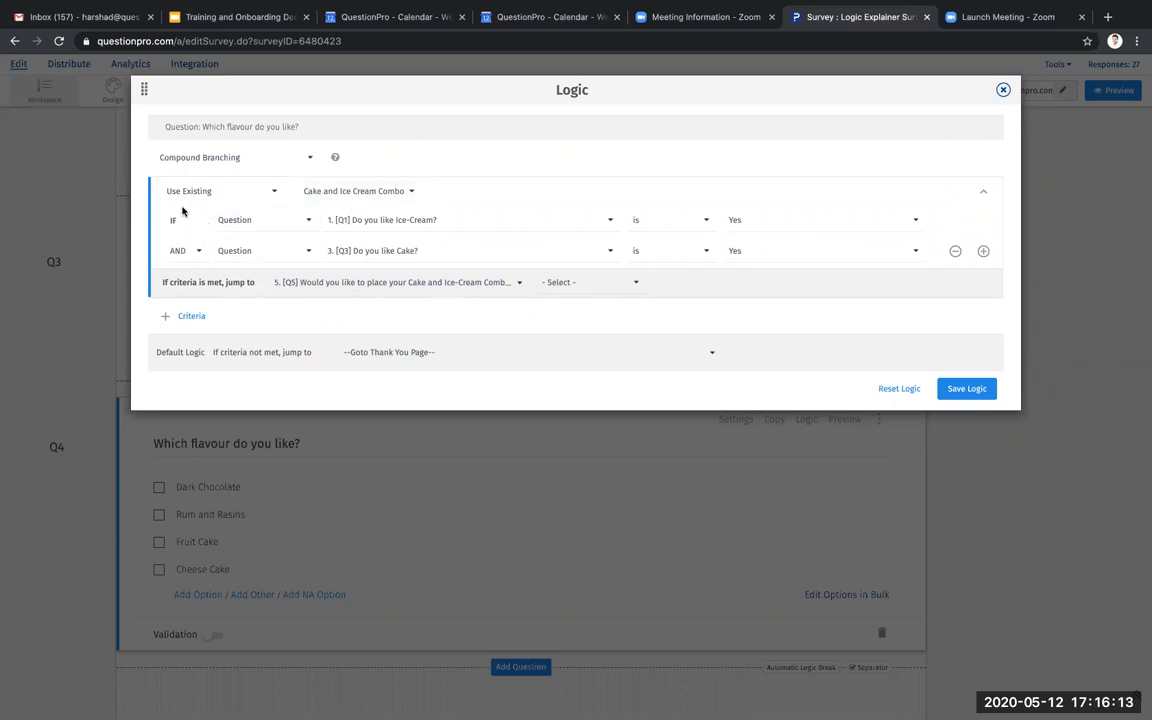
{"action": "left_click", "coordinate": [256, 222]}
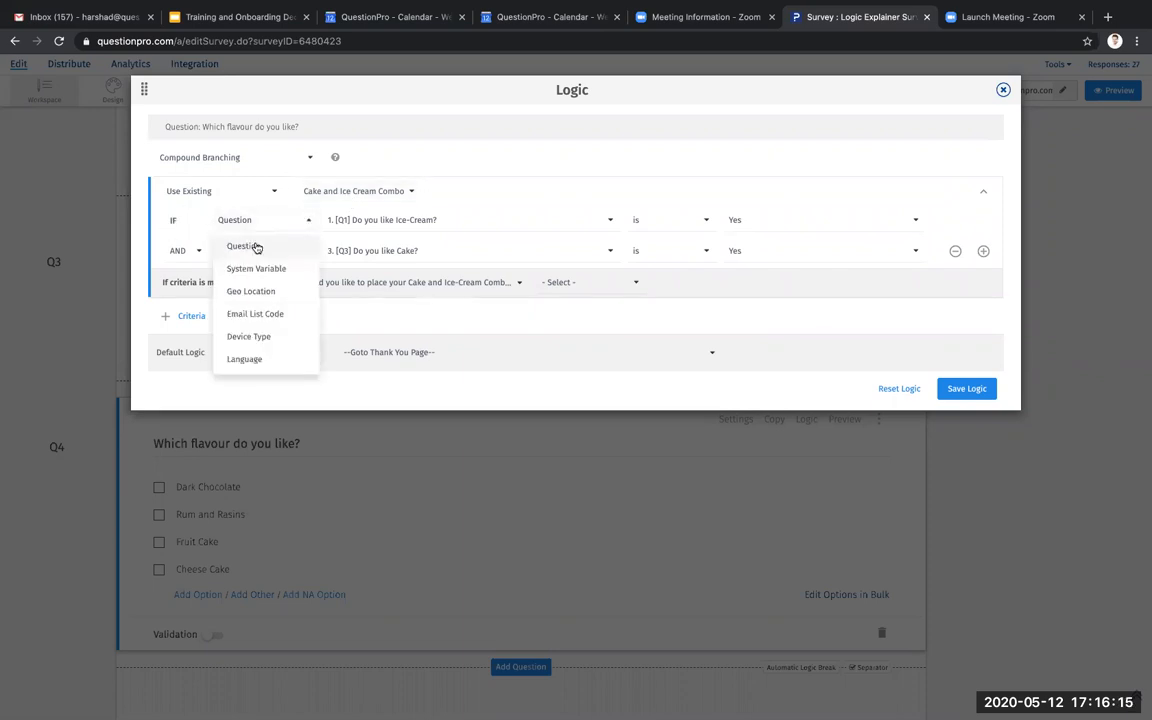
{"action": "left_click", "coordinate": [256, 247]}
{"action": "left_click", "coordinate": [370, 221]}
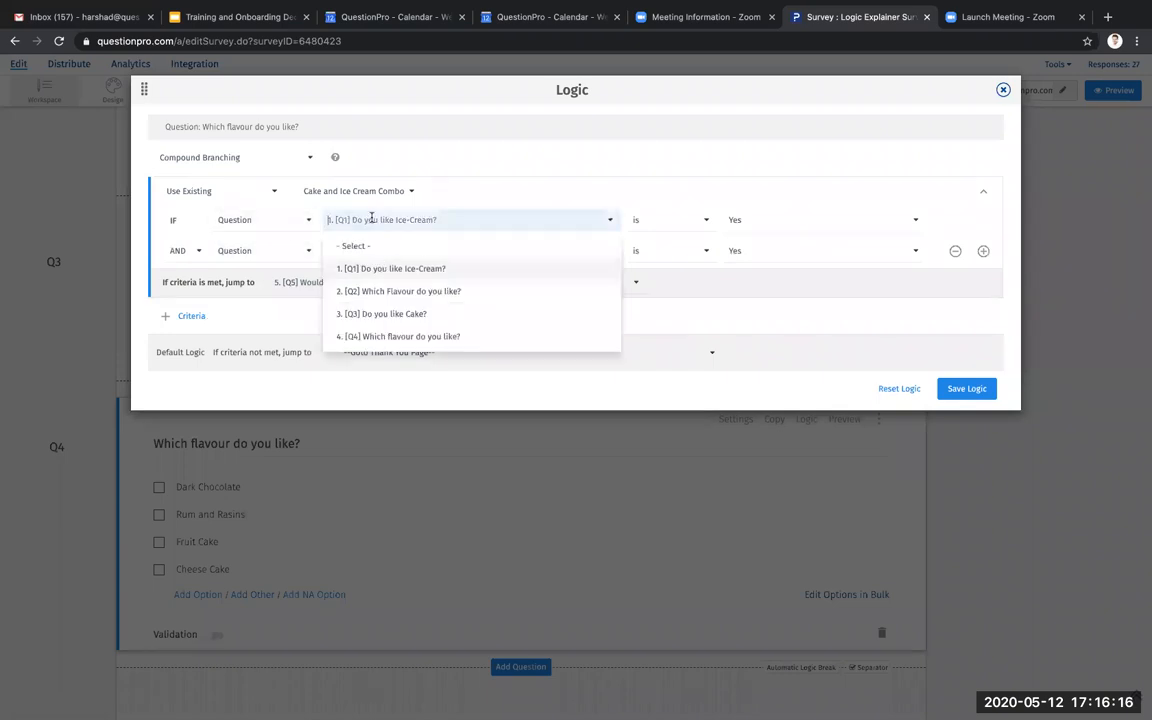
{"action": "left_click", "coordinate": [372, 278]}
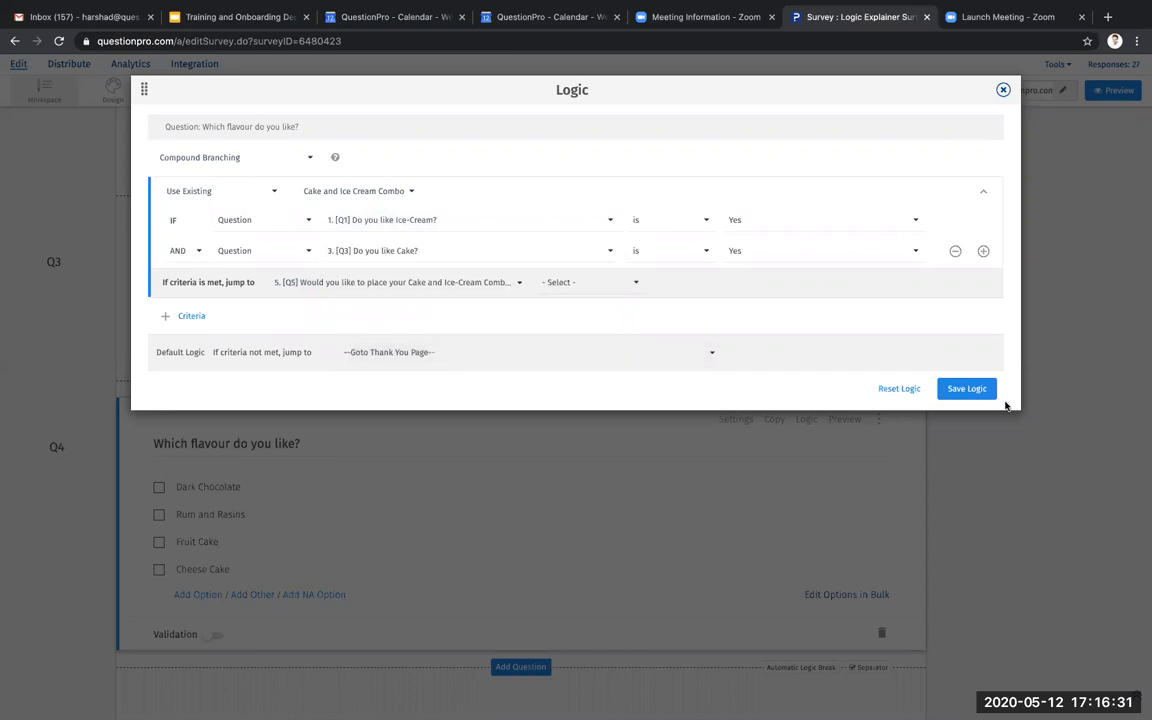
{"action": "left_click", "coordinate": [962, 389]}
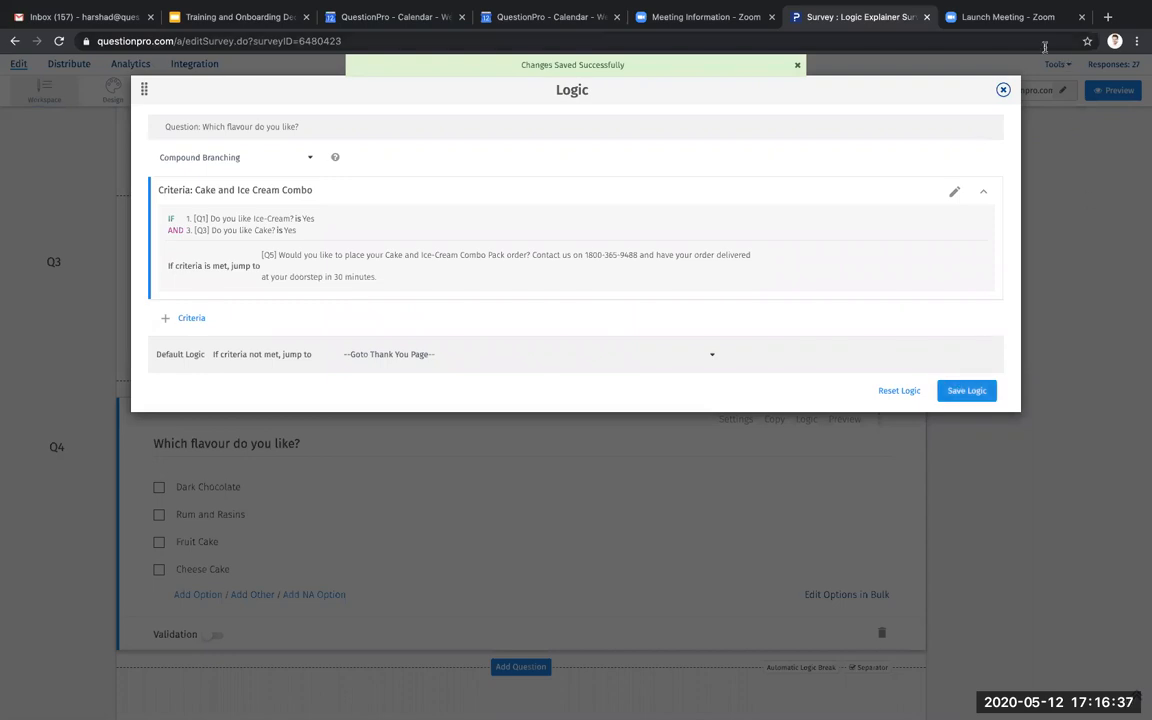
{"action": "left_click", "coordinate": [1003, 90]}
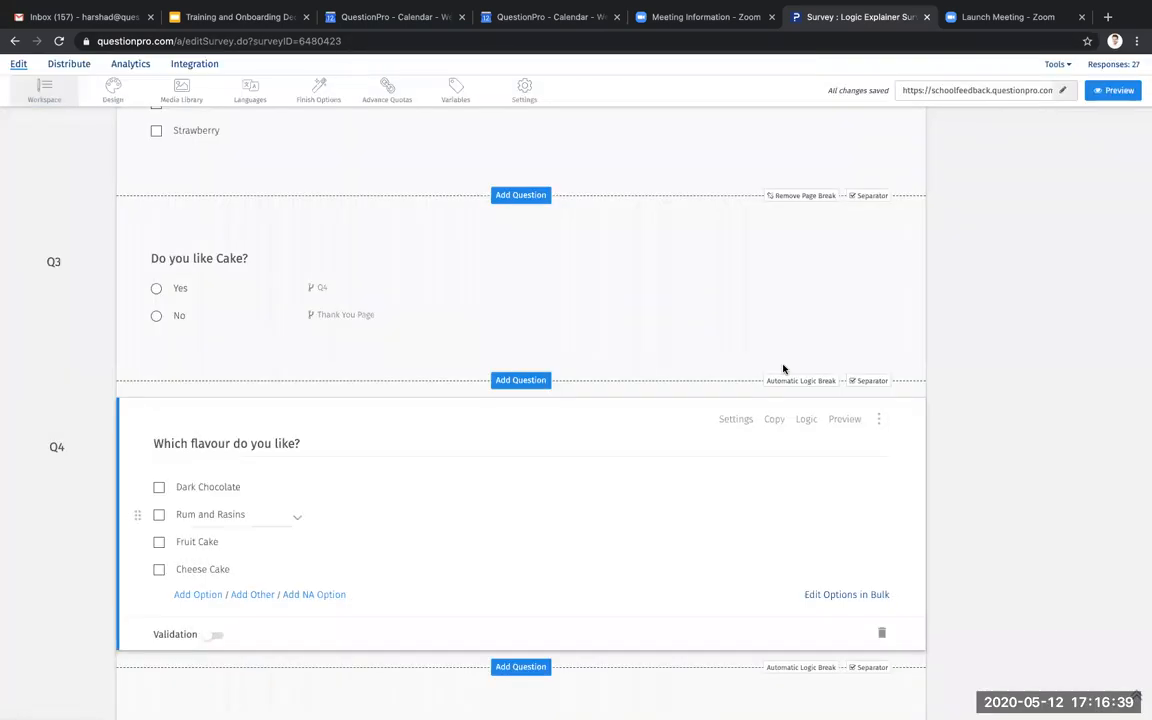
- Preview the survey in English and submit Yes to "Do you like Ice-Cream?"
{"action": "scroll", "coordinate": [784, 368], "scroll_direction": "down", "scroll_amount": 3}
{"action": "scroll", "coordinate": [767, 521], "scroll_direction": "up", "scroll_amount": 10}
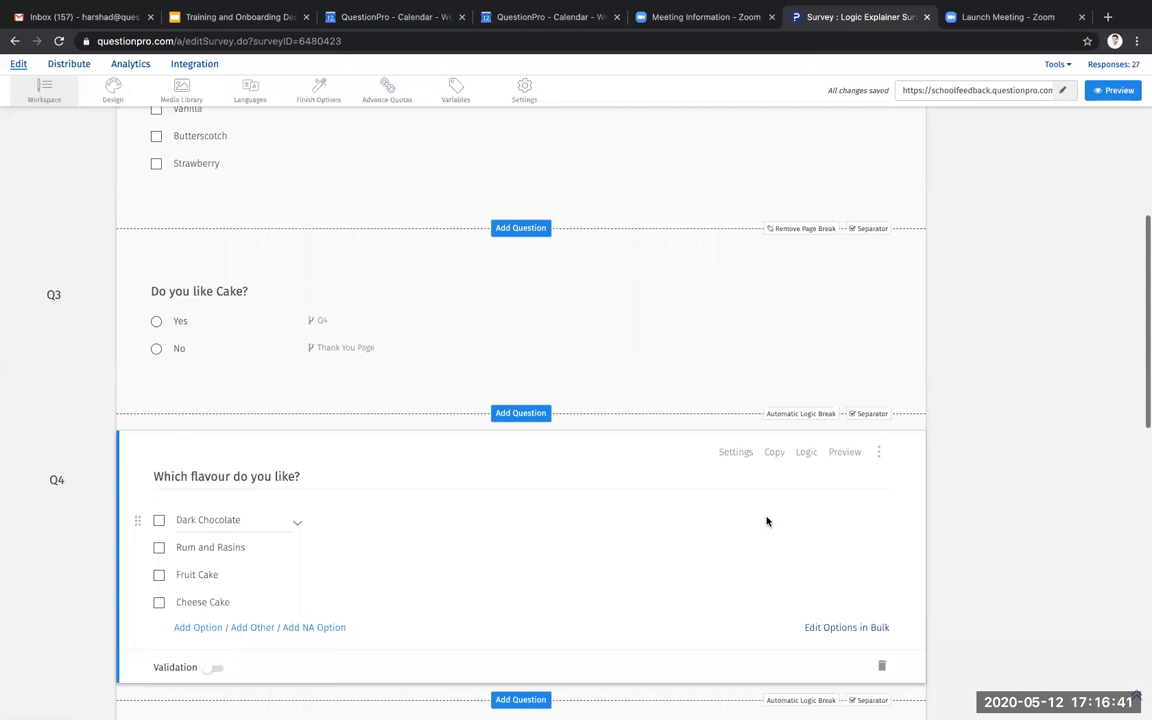
{"action": "left_click", "coordinate": [1109, 128]}
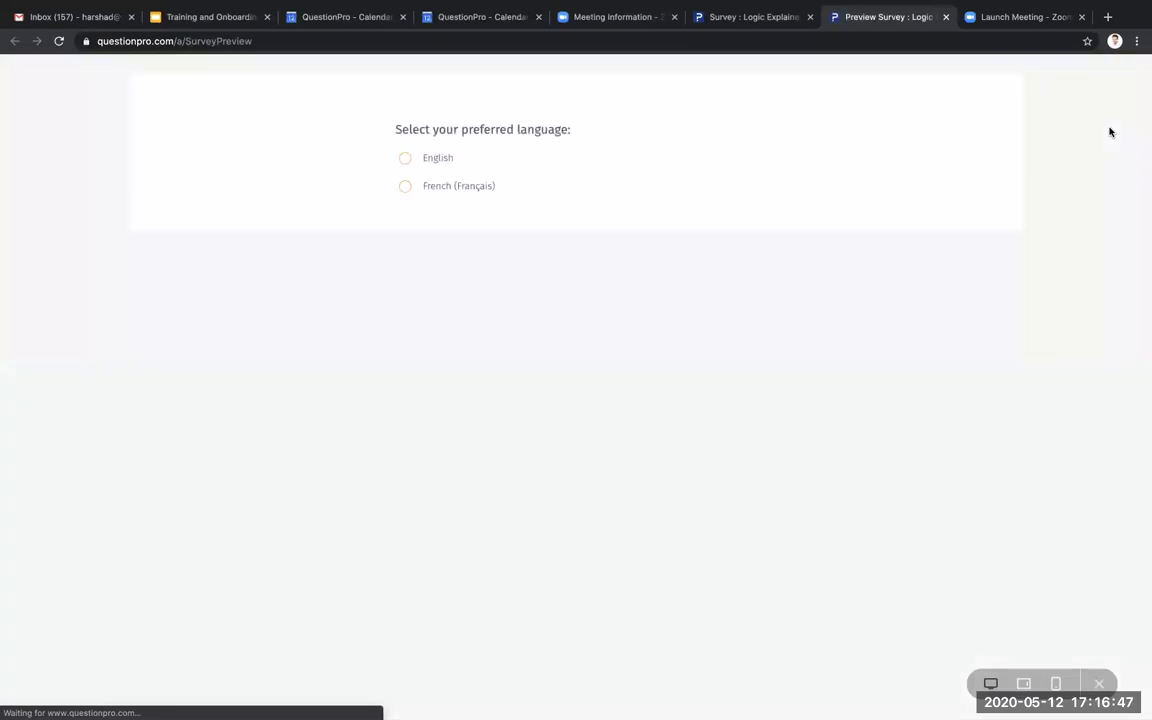
{"action": "left_click", "coordinate": [438, 158]}
{"action": "left_click", "coordinate": [190, 308]}
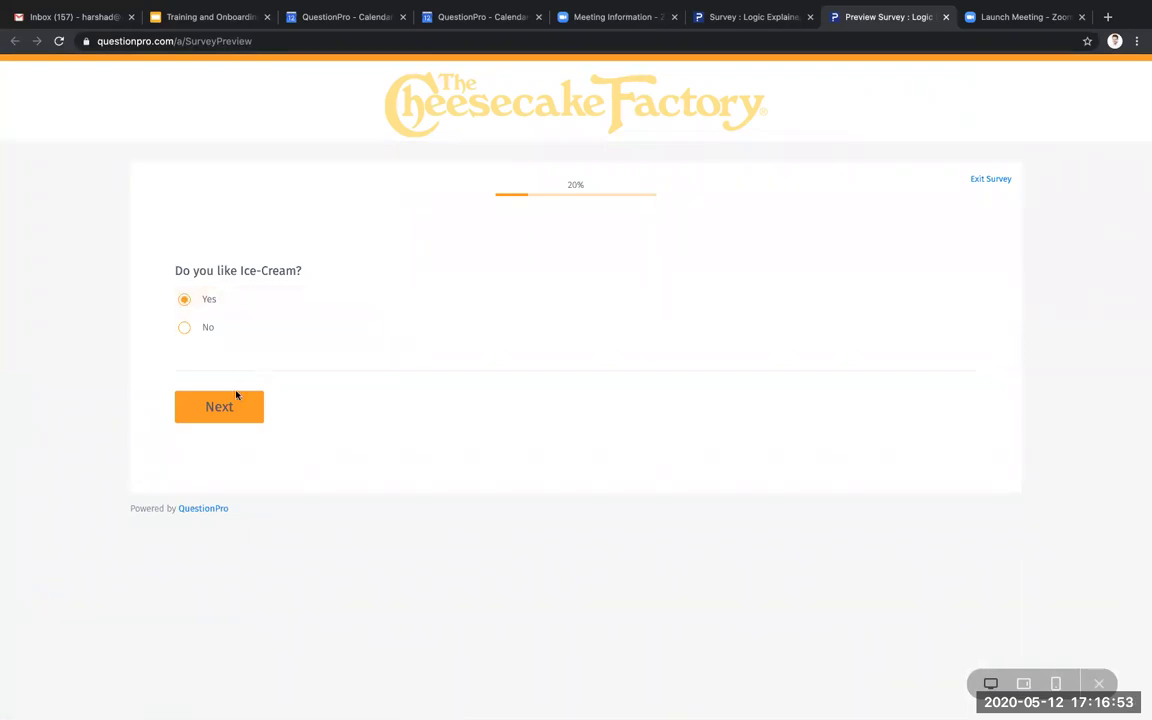
{"action": "left_click", "coordinate": [226, 405]}
- Submit an ice-cream flavour, answer No to "Do you like Cake?", finish the survey and close the preview
{"action": "left_click", "coordinate": [236, 340]}
{"action": "left_click", "coordinate": [275, 463]}
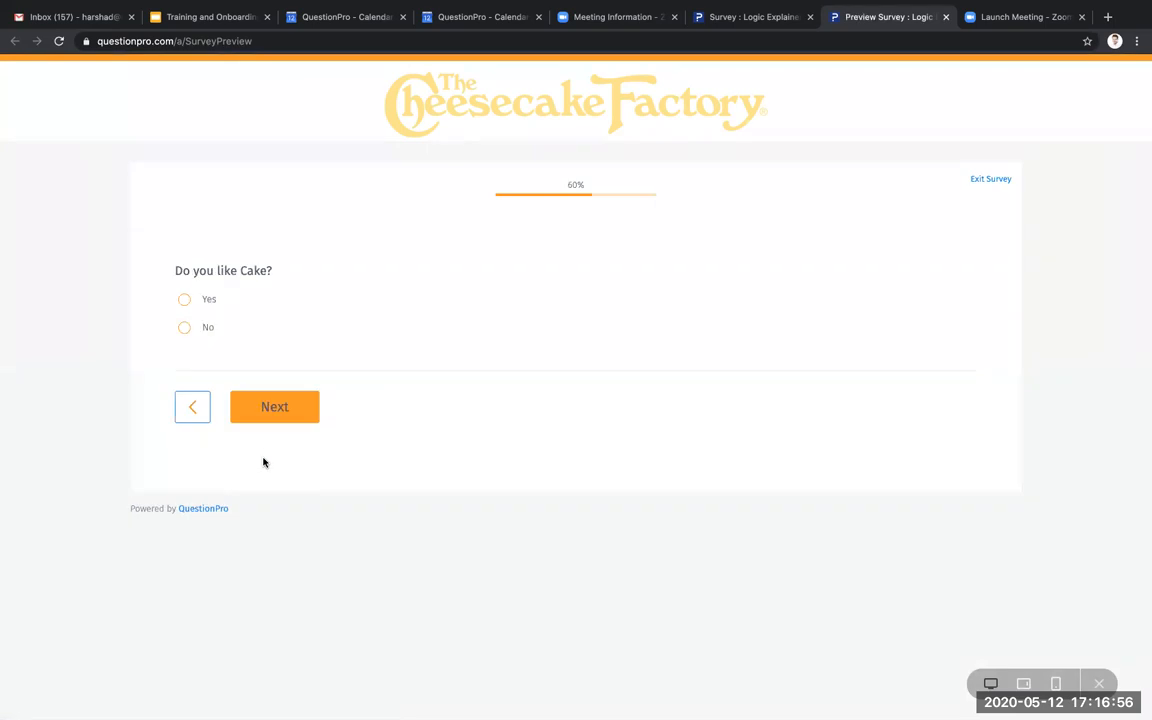
{"action": "left_click", "coordinate": [232, 325]}
{"action": "left_click", "coordinate": [301, 400]}
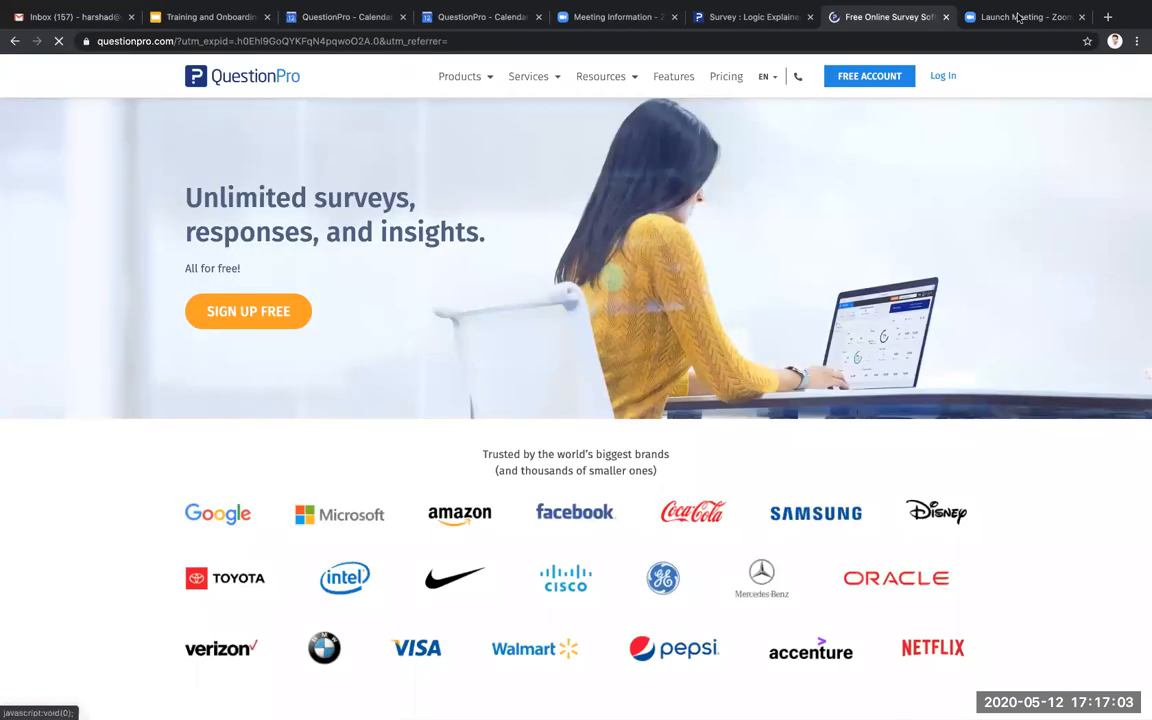
{"action": "left_click", "coordinate": [946, 17]}
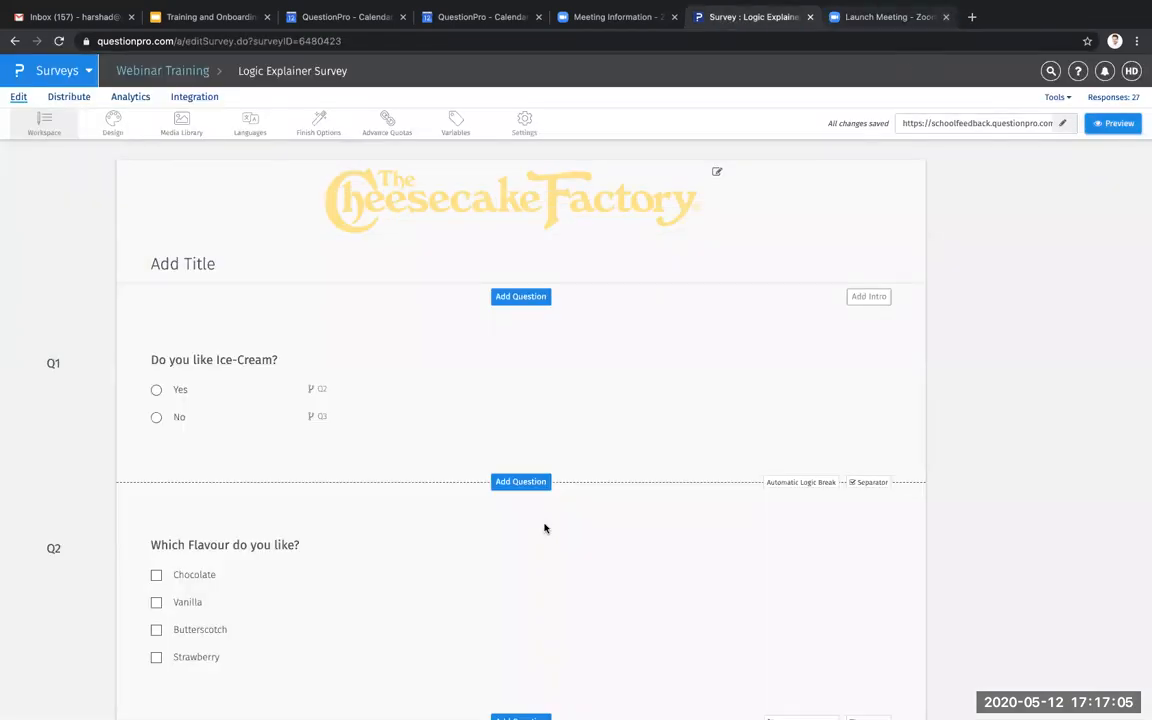
- Review how the skip and compound logic connects the ice-cream and cake questions to the combo message in Q5
{"action": "scroll", "coordinate": [586, 538], "scroll_direction": "down", "scroll_amount": 5}
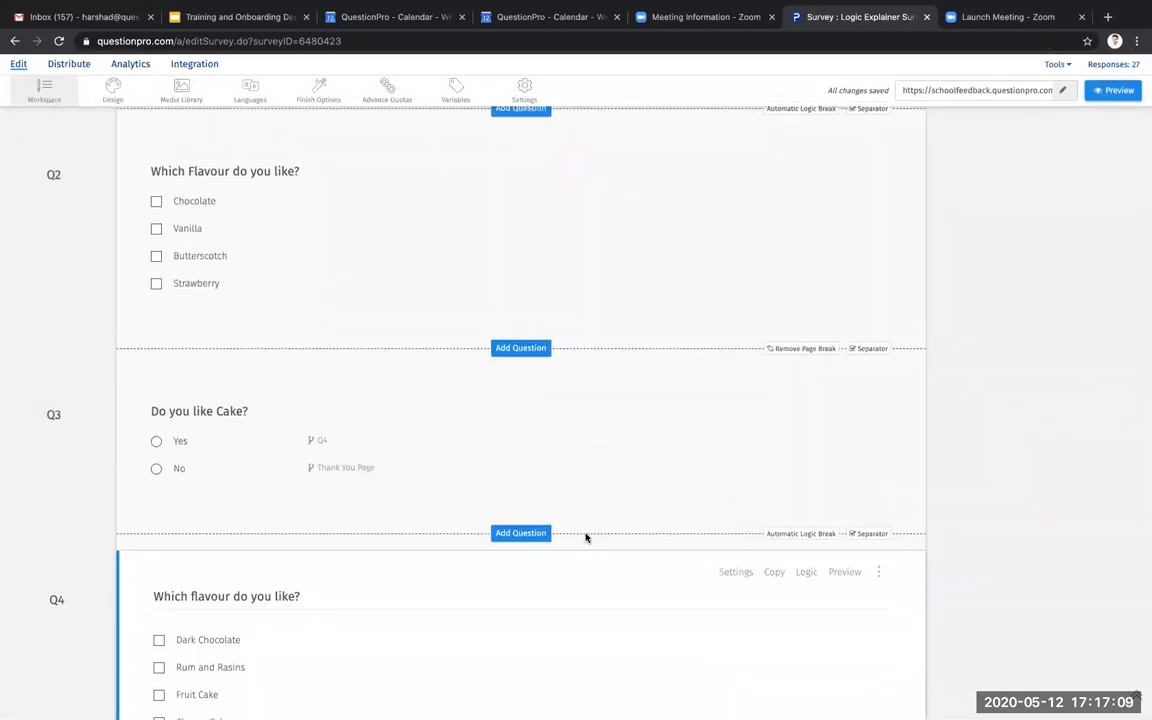
{"action": "scroll", "coordinate": [586, 538], "scroll_direction": "down", "scroll_amount": 4}
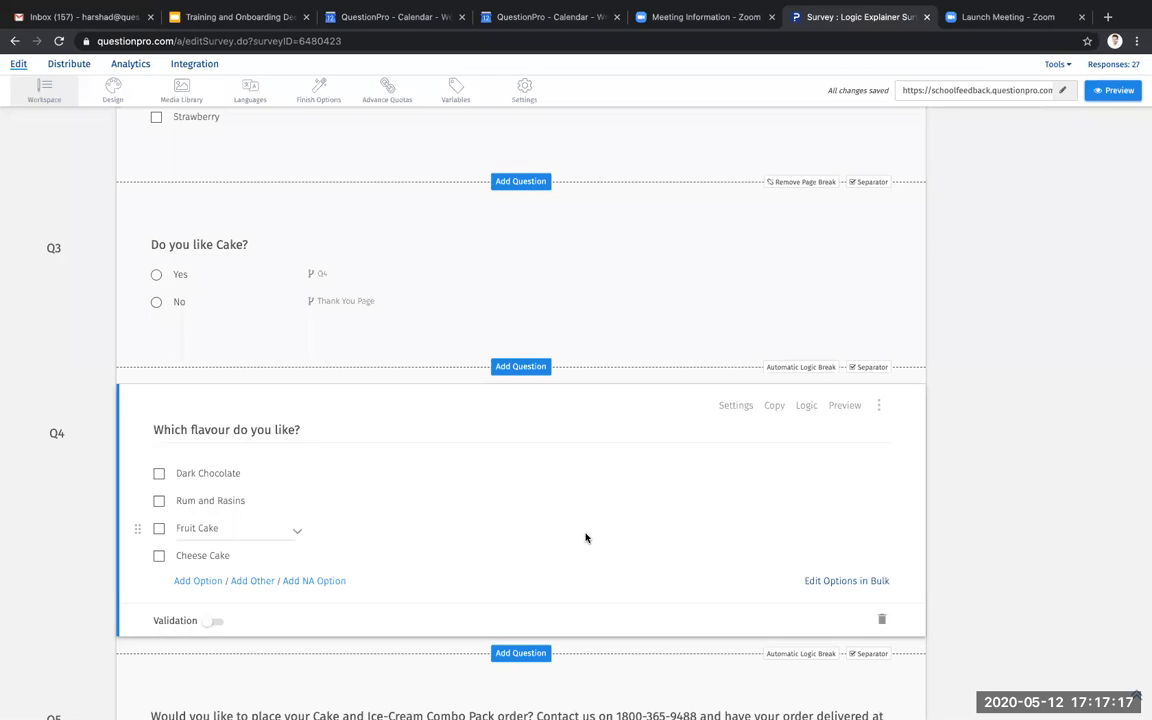
{"action": "scroll", "coordinate": [586, 538], "scroll_direction": "up", "scroll_amount": 10}
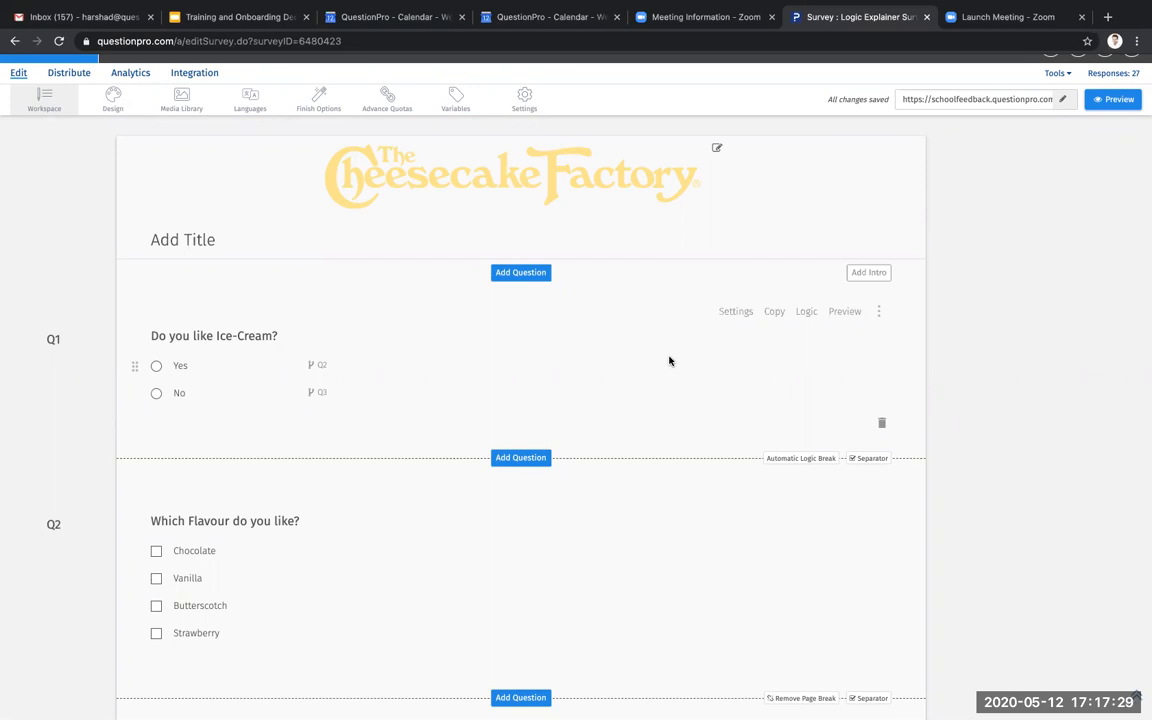
{"action": "scroll", "coordinate": [670, 361], "scroll_direction": "down", "scroll_amount": 5}
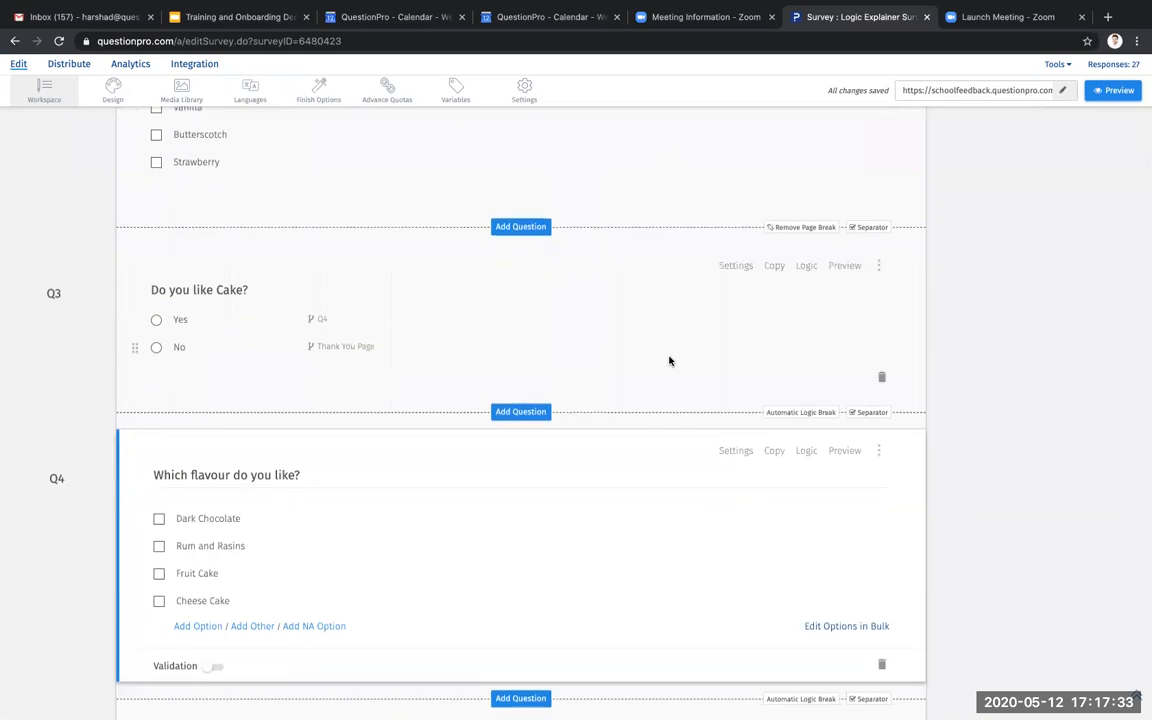
{"action": "scroll", "coordinate": [670, 361], "scroll_direction": "down", "scroll_amount": 4}
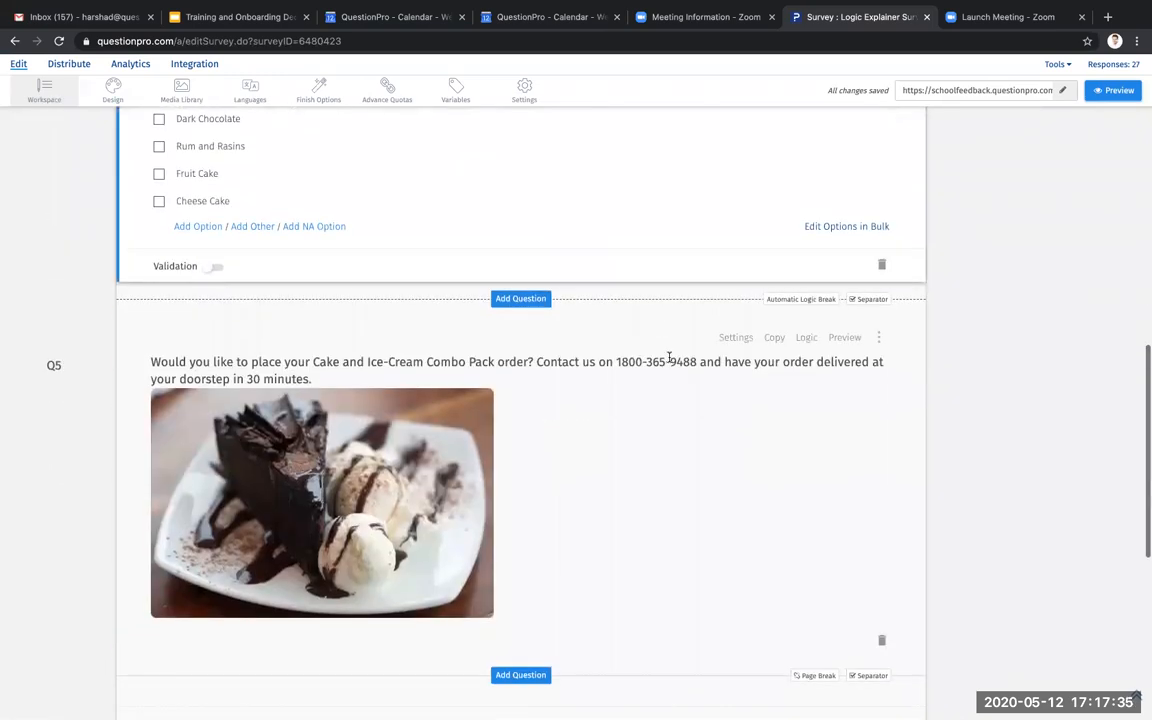
{"action": "scroll", "coordinate": [670, 361], "scroll_direction": "up", "scroll_amount": 10}
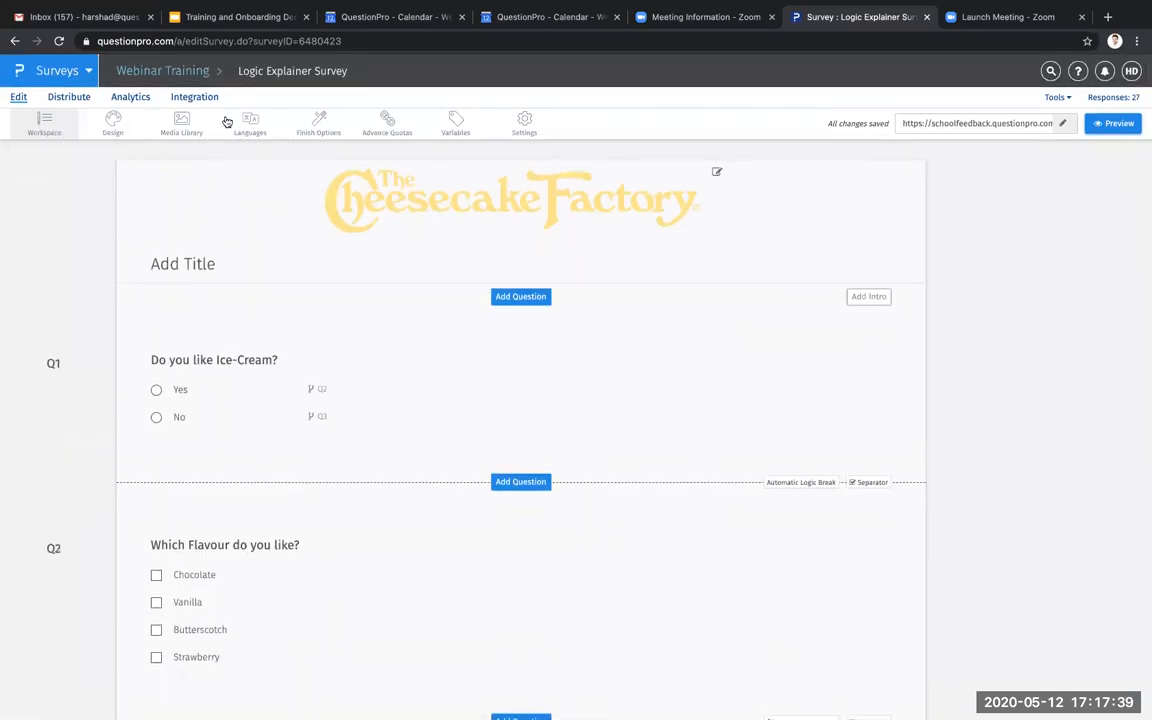
- Open the Piping Text Demo survey from the Webinar Training folder and examine the ${piping_text} placeholder in its Q2 pizza rating question
{"action": "left_click", "coordinate": [158, 72]}
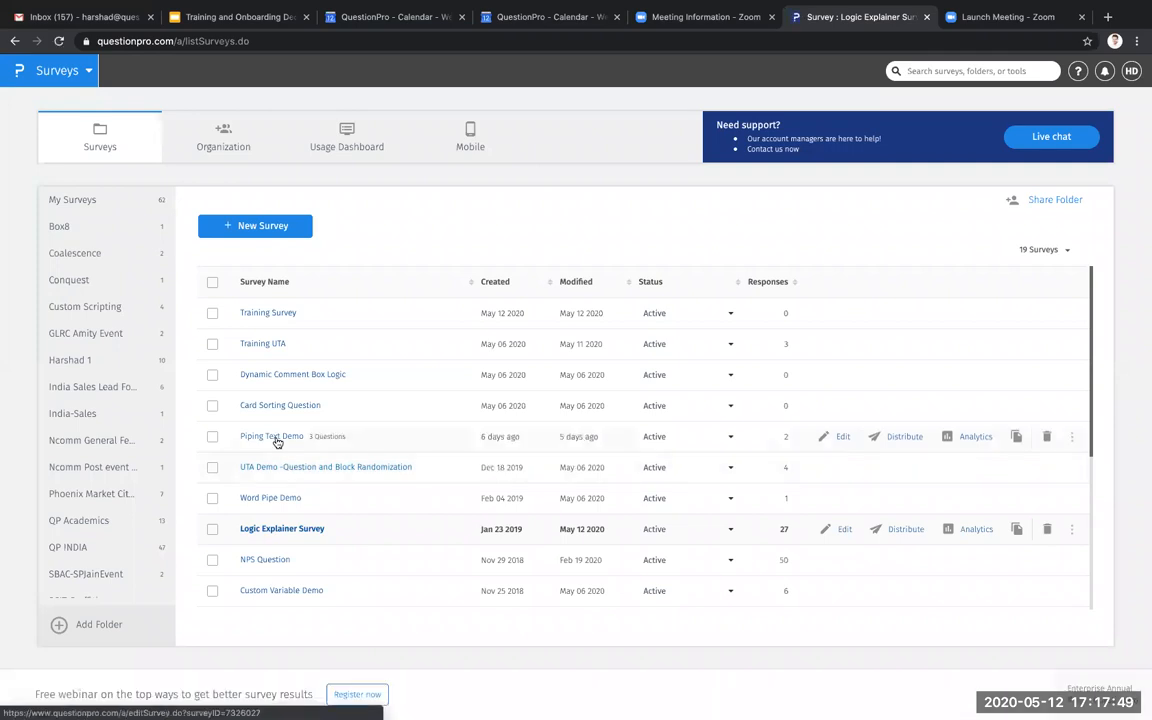
{"action": "left_click", "coordinate": [277, 440]}
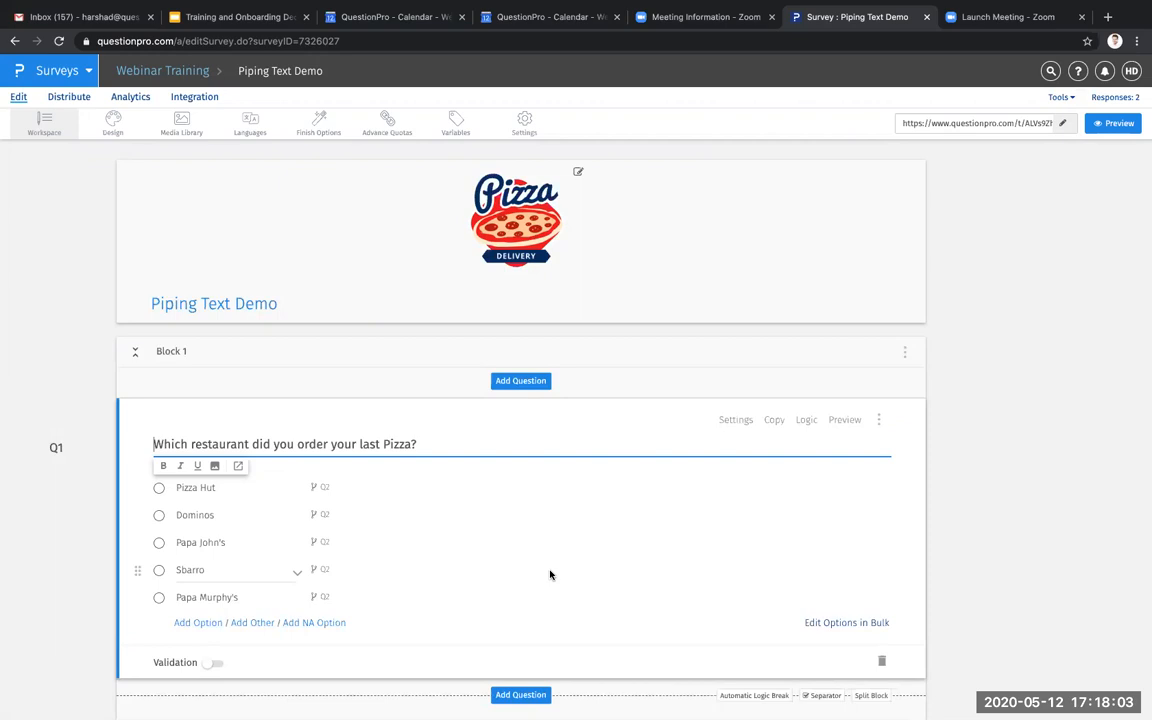
{"action": "scroll", "coordinate": [548, 571], "scroll_direction": "down", "scroll_amount": 1}
{"action": "scroll", "coordinate": [572, 383], "scroll_direction": "down", "scroll_amount": 2}
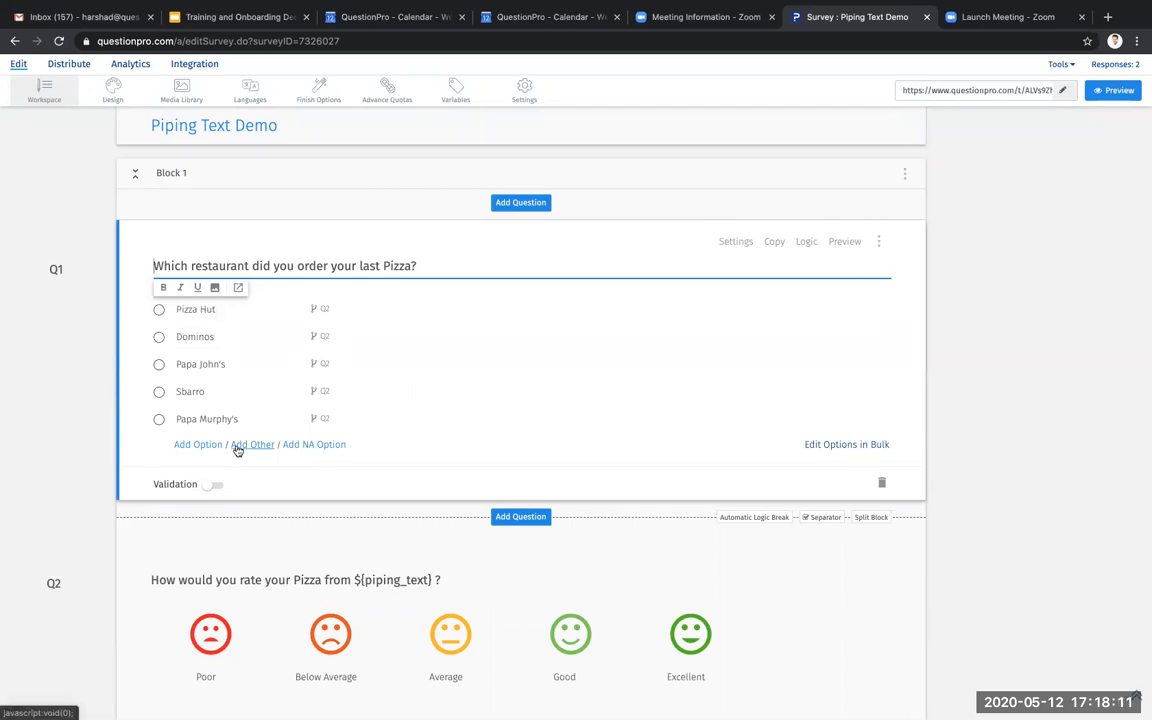
{"action": "scroll", "coordinate": [240, 452], "scroll_direction": "down", "scroll_amount": 1}
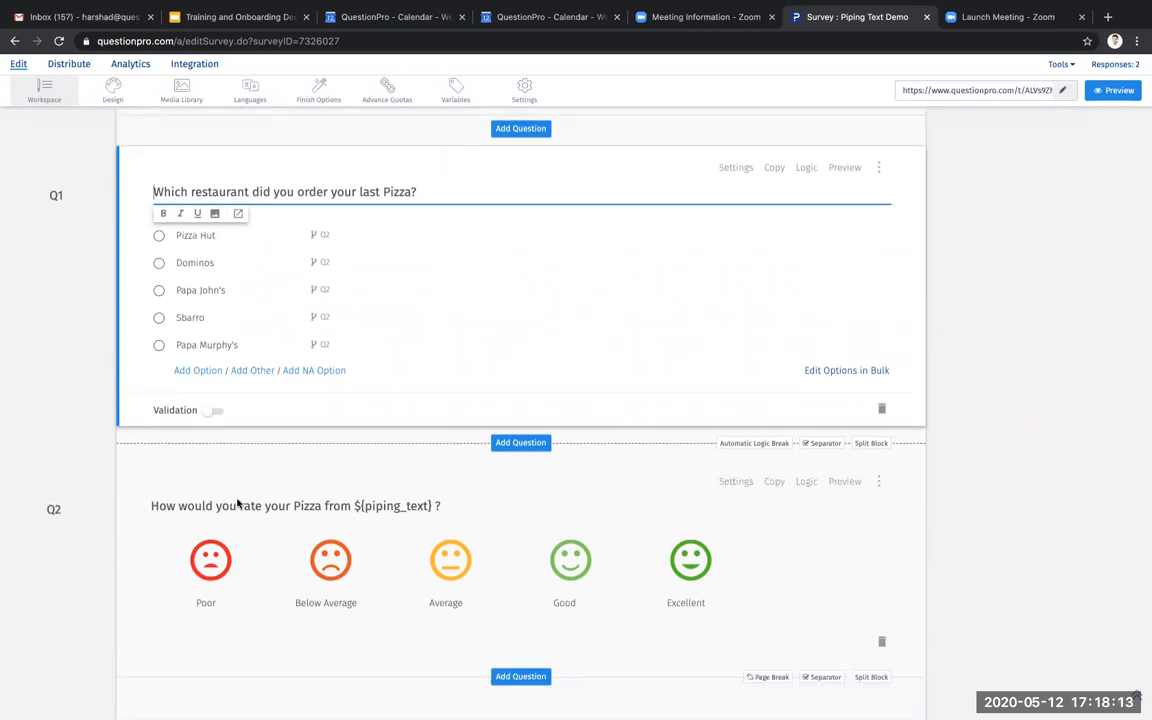
{"action": "left_click", "coordinate": [350, 508]}
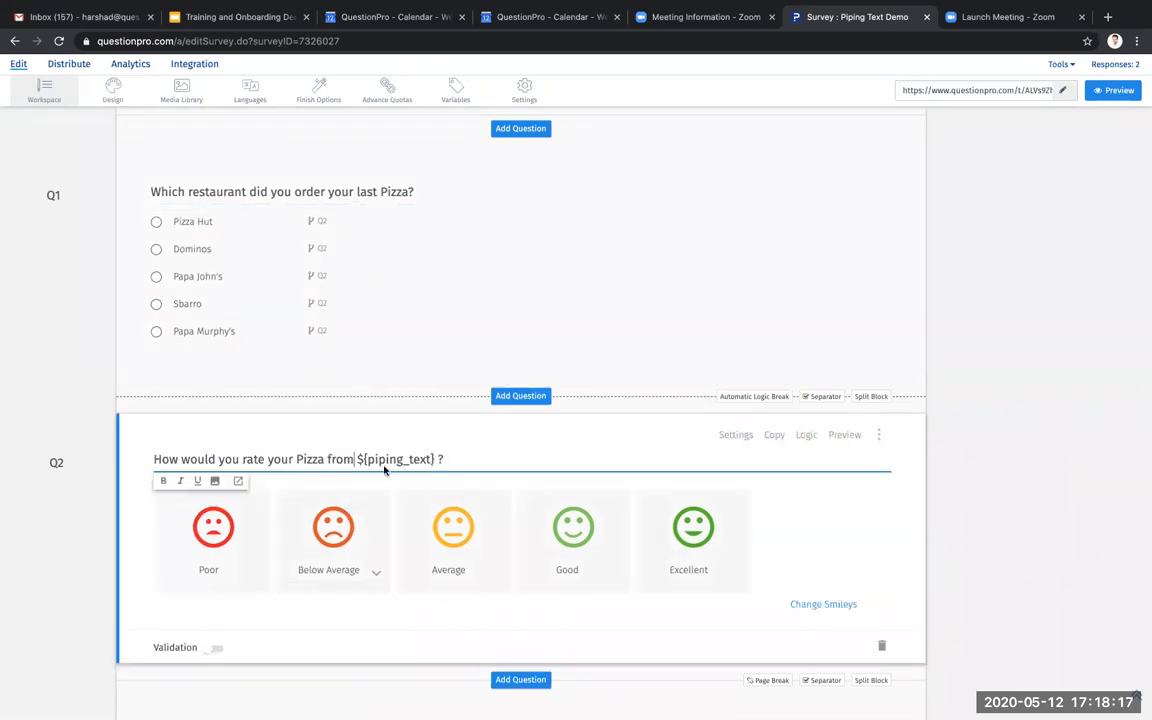
{"action": "left_click_drag", "start_coordinate": [357, 458], "coordinate": [445, 452]}
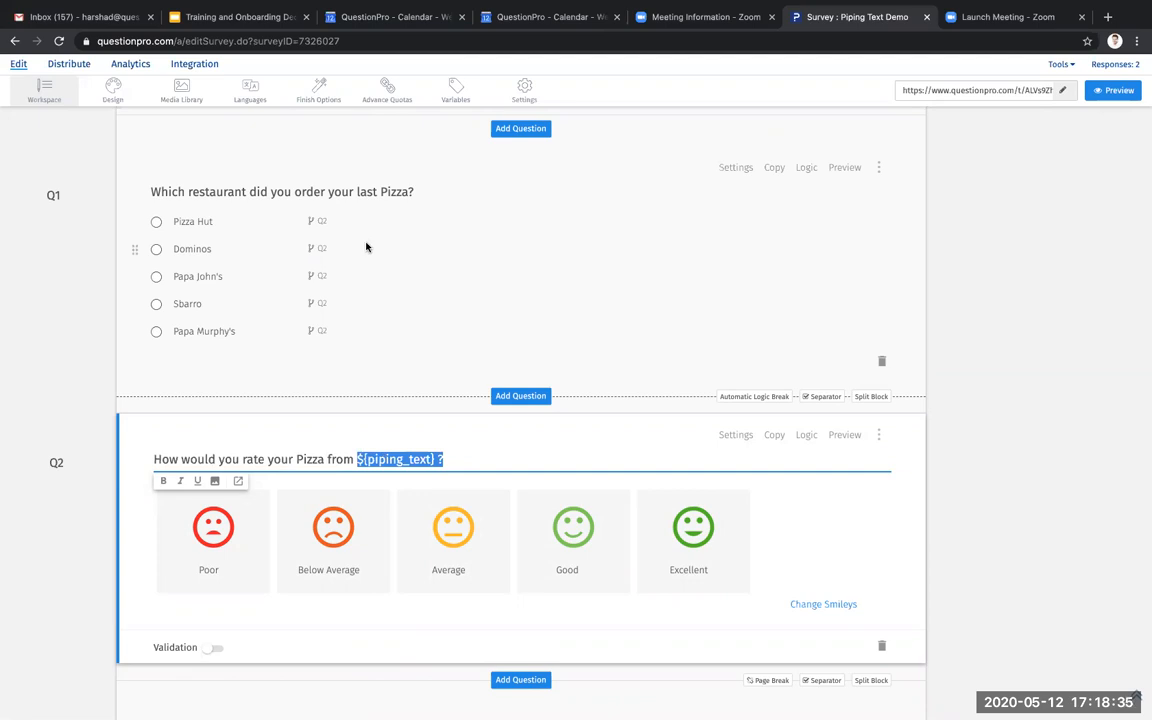
{"action": "scroll", "coordinate": [366, 247], "scroll_direction": "up", "scroll_amount": 1}
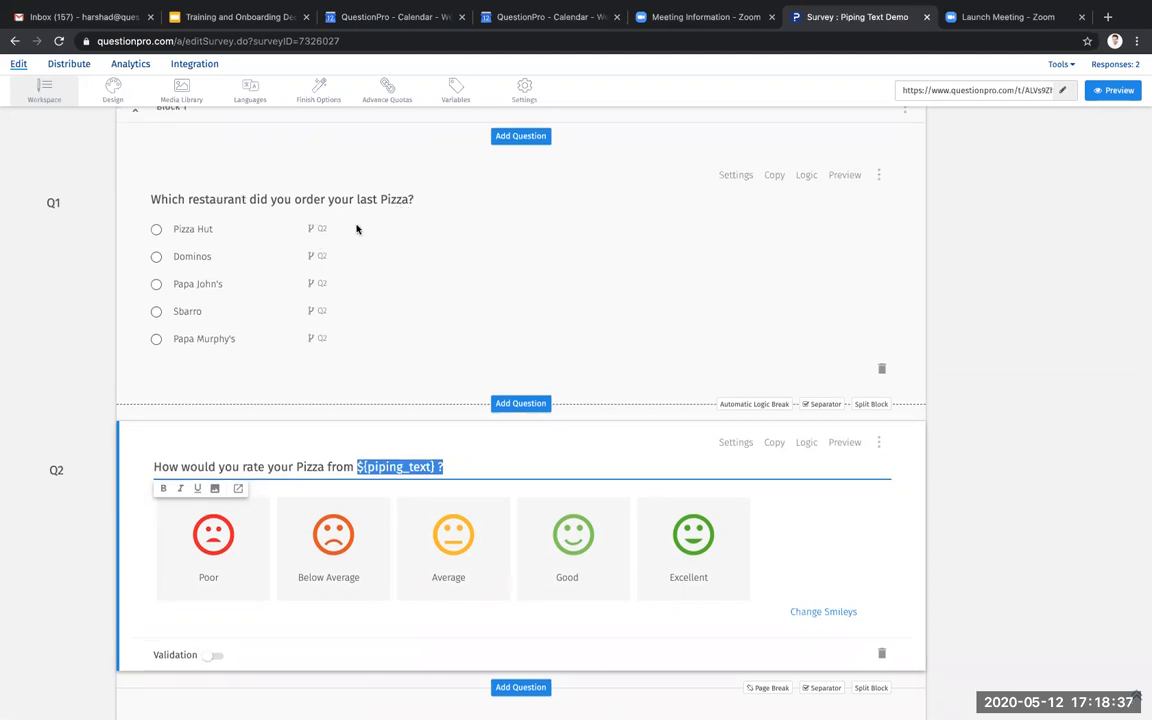
- Choose Q2 as Pizza Hut's jump target in Q1's Skip Logic, review the options' piping text, and save the logic
{"action": "left_click", "coordinate": [802, 176]}
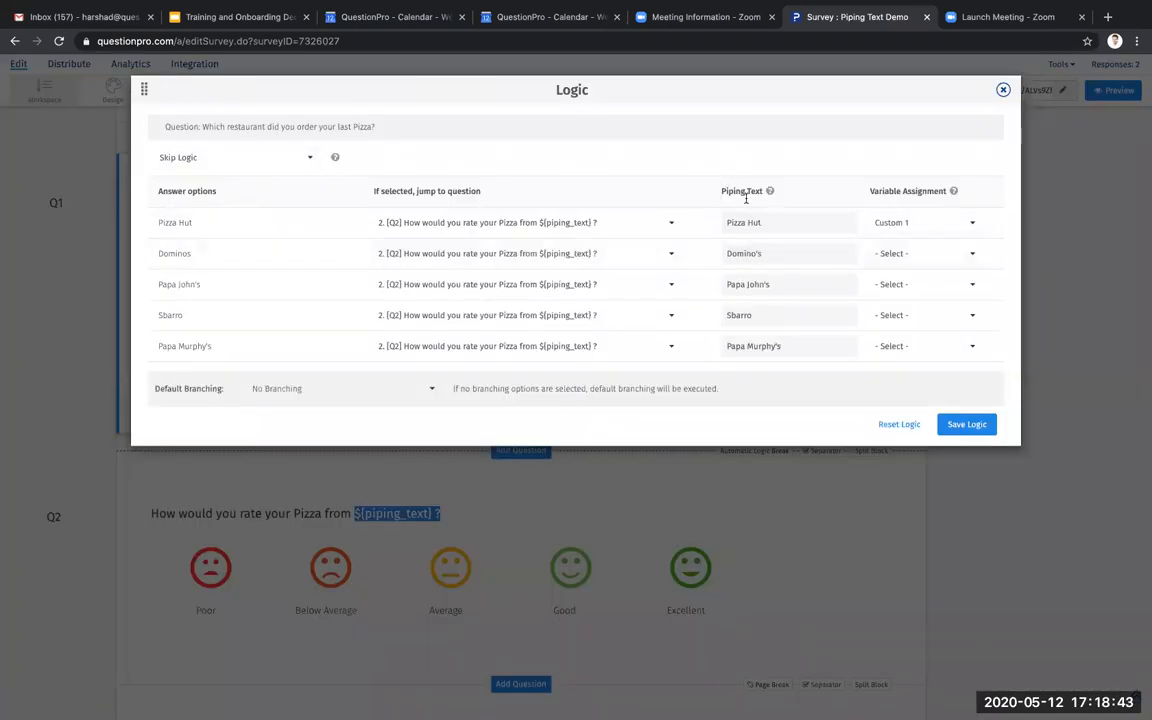
{"action": "left_click_drag", "start_coordinate": [722, 190], "coordinate": [797, 190]}
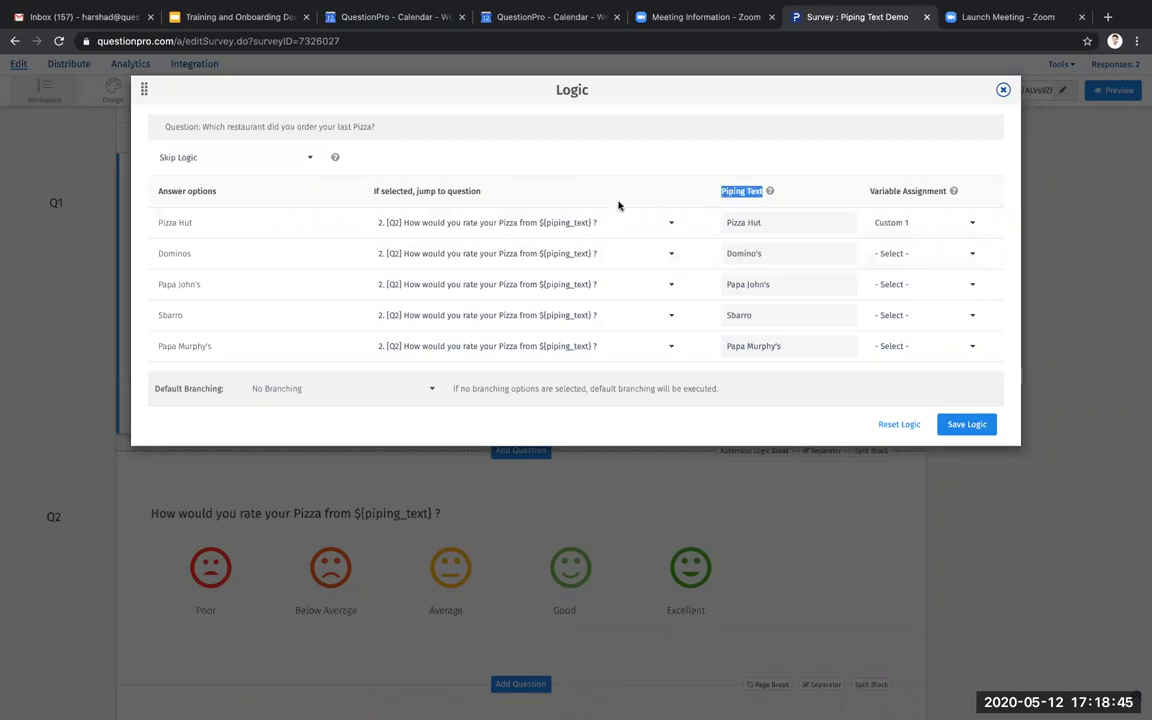
{"action": "left_click", "coordinate": [587, 225]}
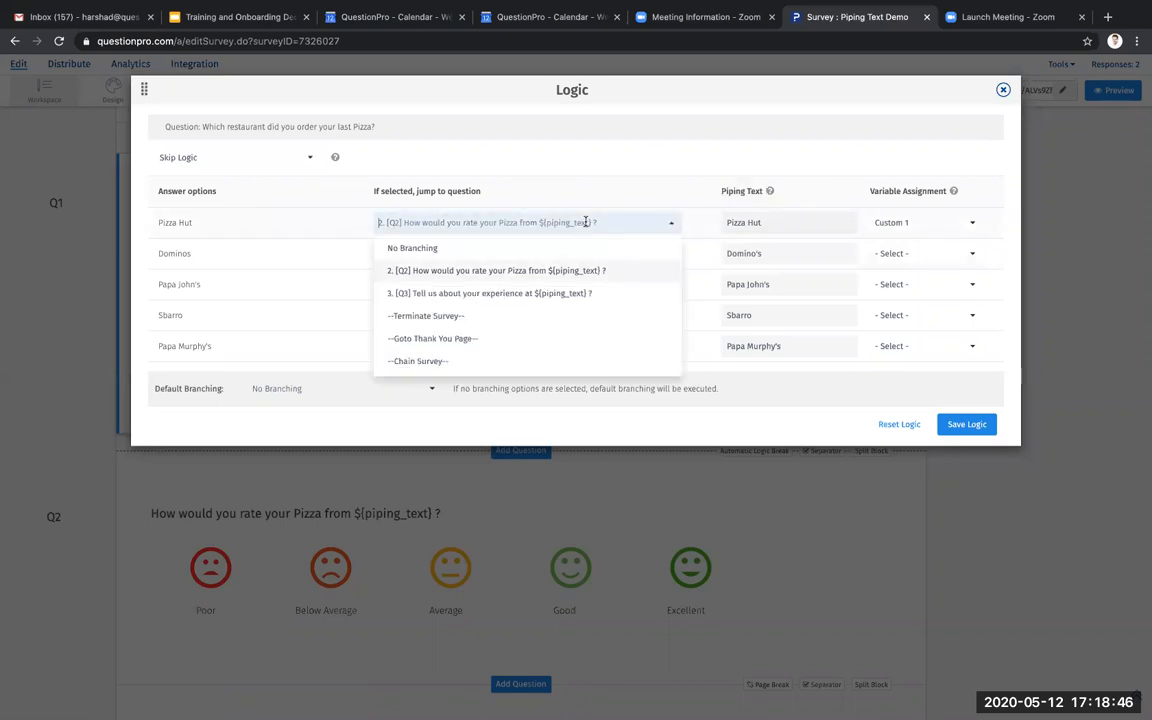
{"action": "left_click", "coordinate": [537, 271]}
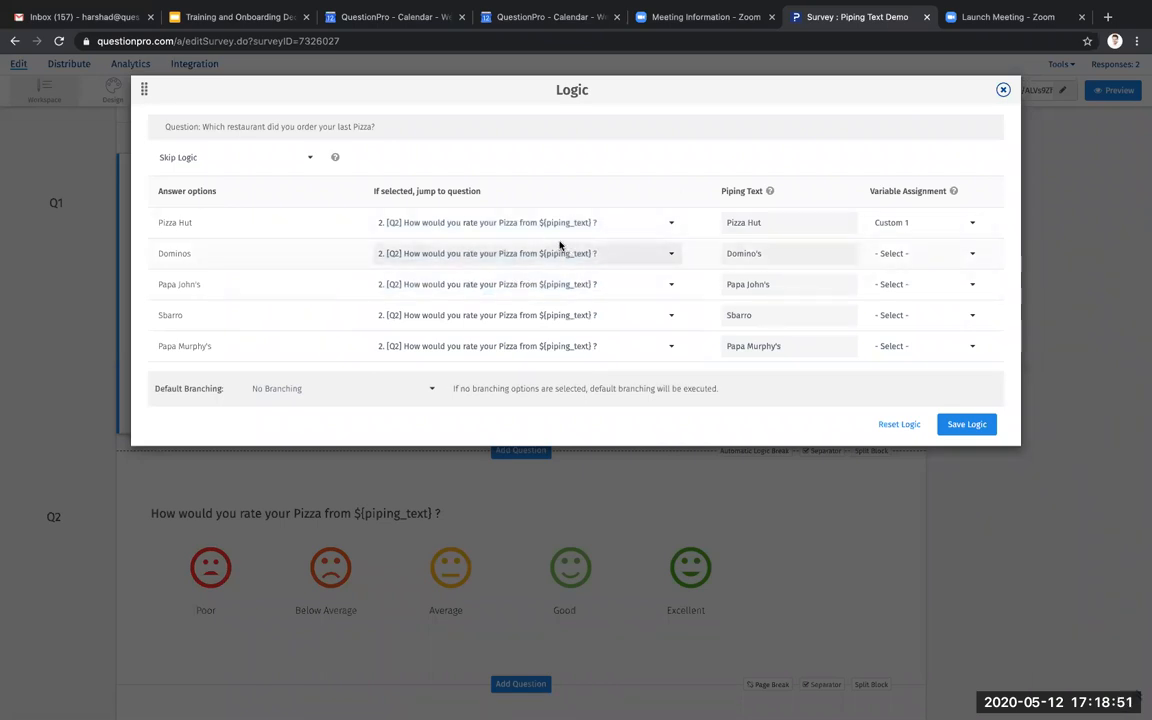
{"action": "left_click", "coordinate": [794, 222]}
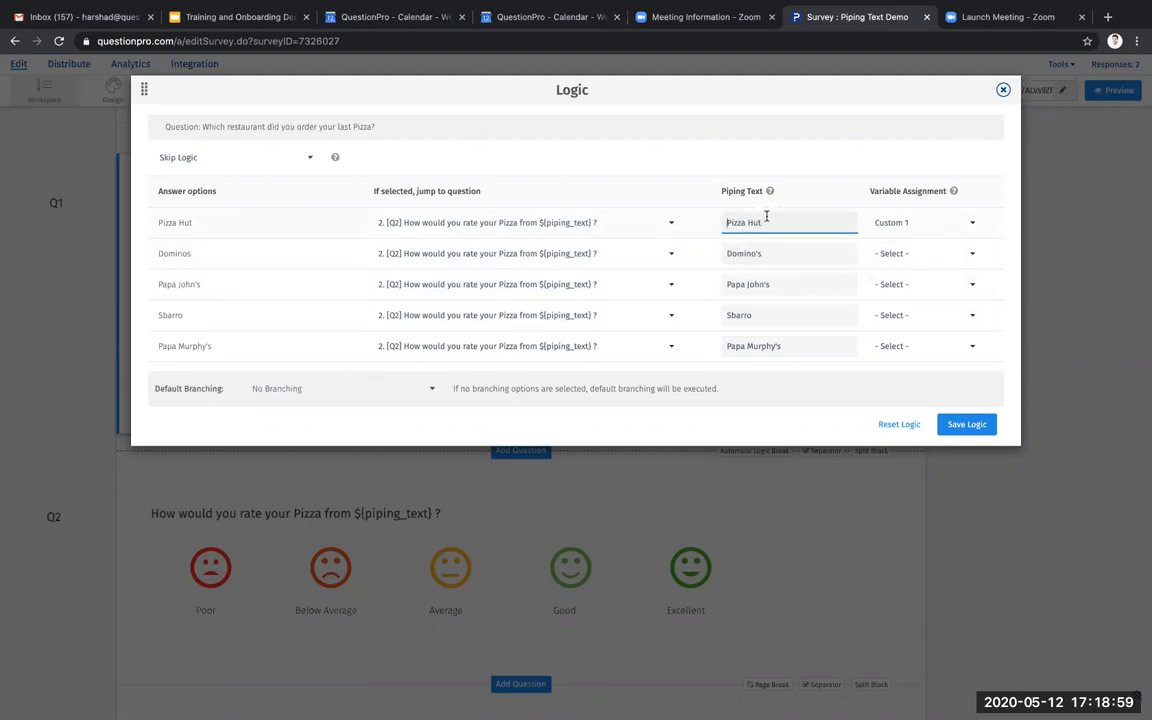
{"action": "left_click", "coordinate": [772, 256]}
{"action": "left_click", "coordinate": [764, 283]}
{"action": "left_click", "coordinate": [768, 312]}
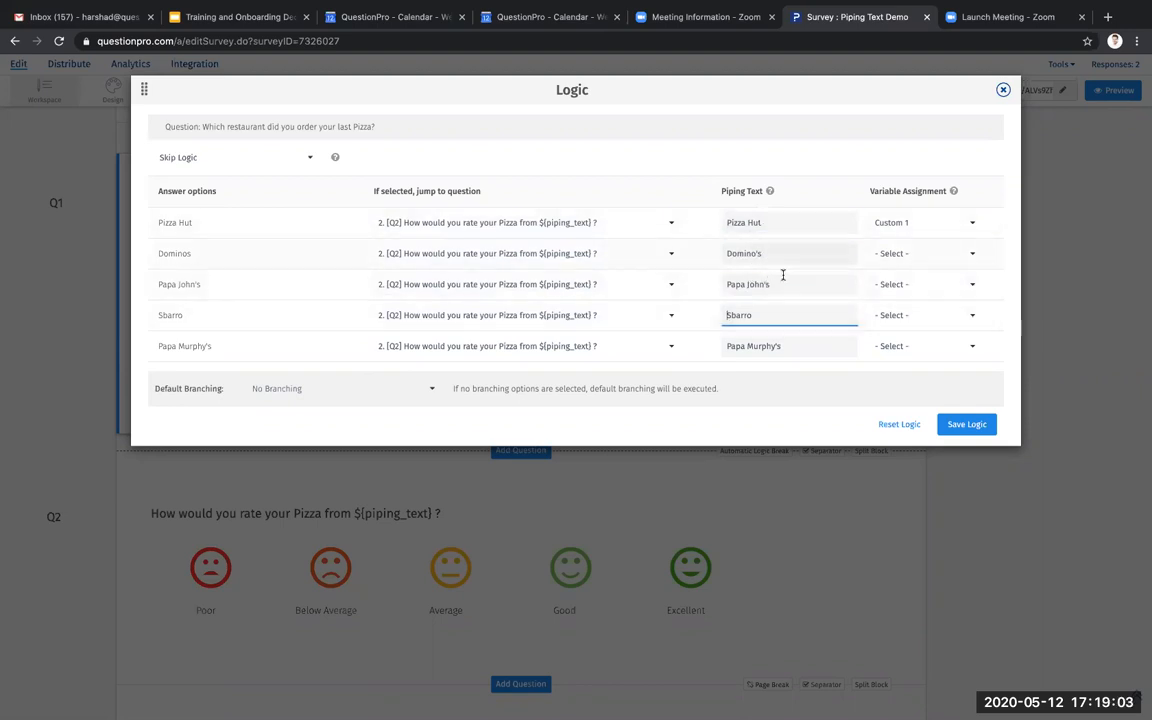
{"action": "left_click", "coordinate": [972, 426]}
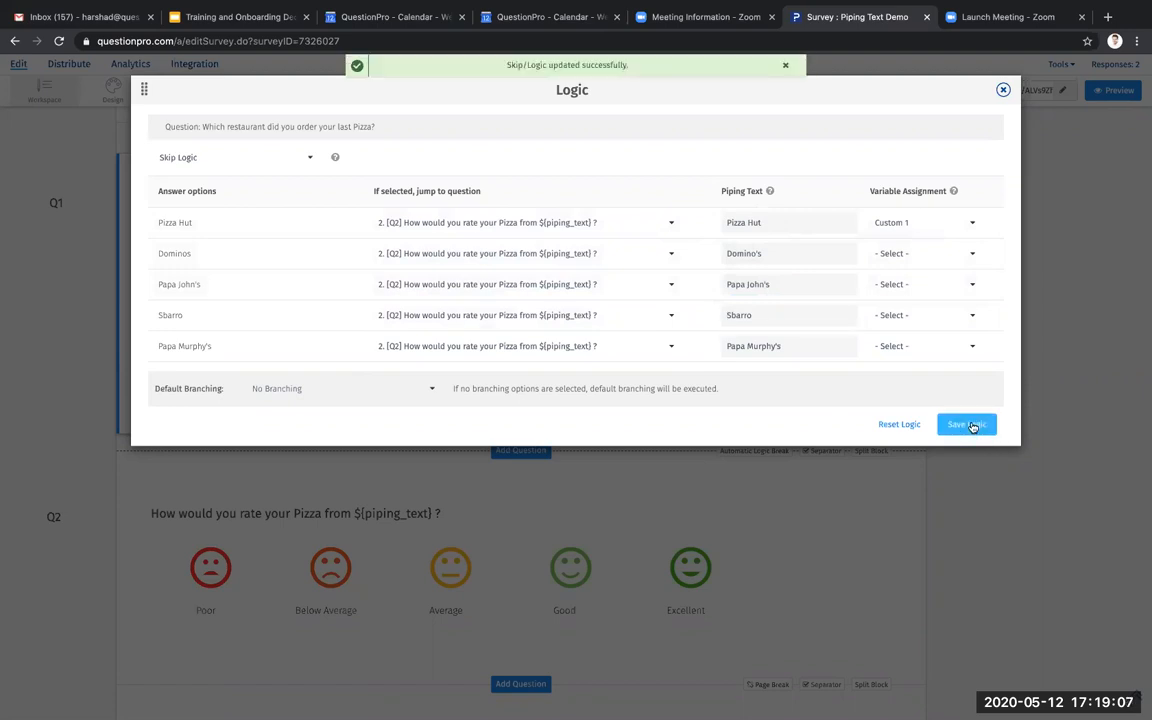
- Review Pizza Hut's variable assignment choices in Q1's logic, close the dialog, and look over the ${piping_text} placeholders in Q2 and Q3
{"action": "left_click", "coordinate": [945, 220]}
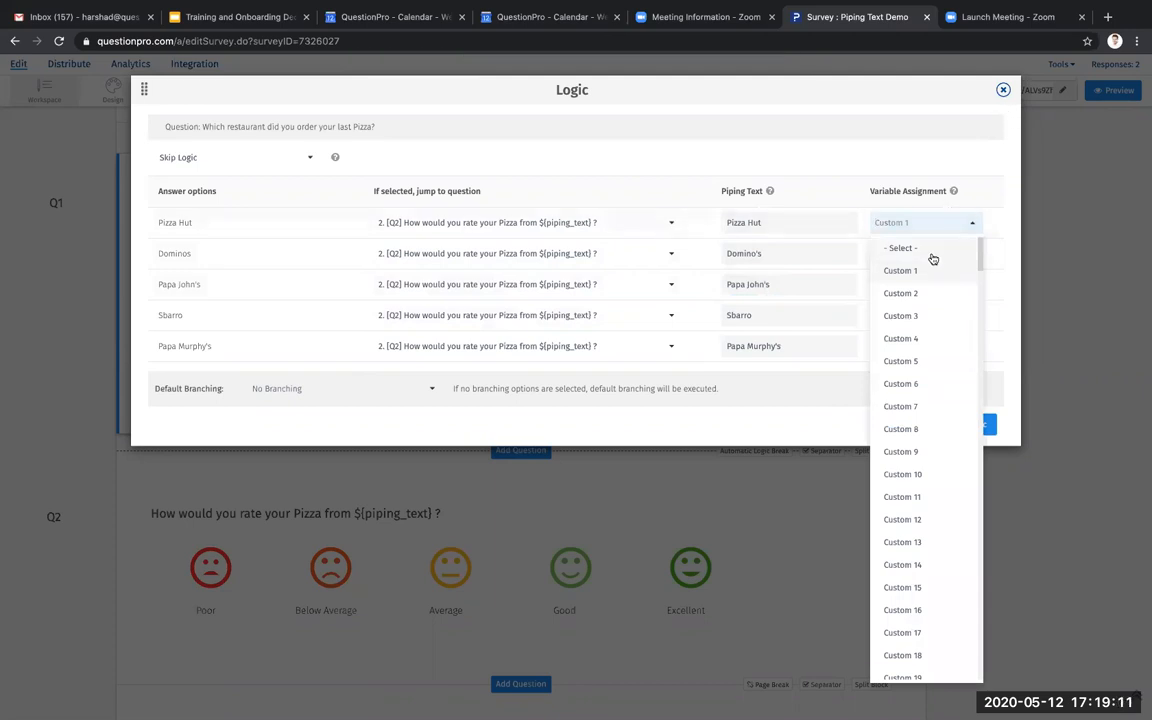
{"action": "left_click", "coordinate": [930, 252]}
{"action": "left_click", "coordinate": [1003, 89]}
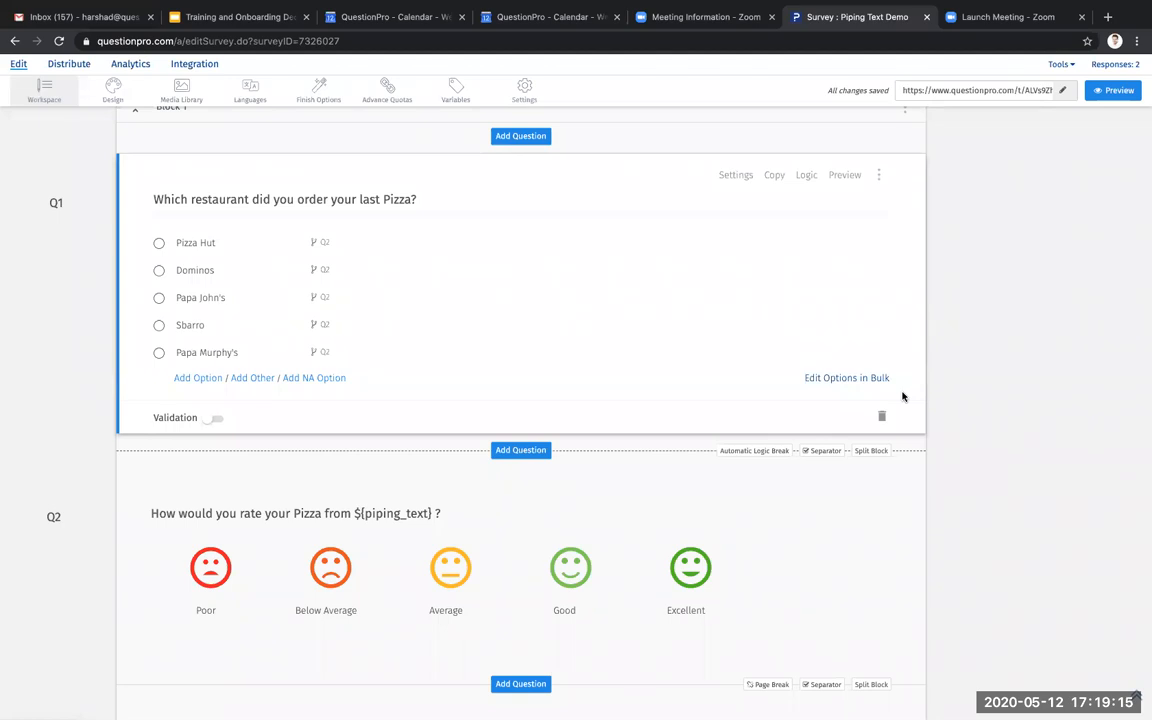
{"action": "scroll", "coordinate": [535, 556], "scroll_direction": "down", "scroll_amount": 4}
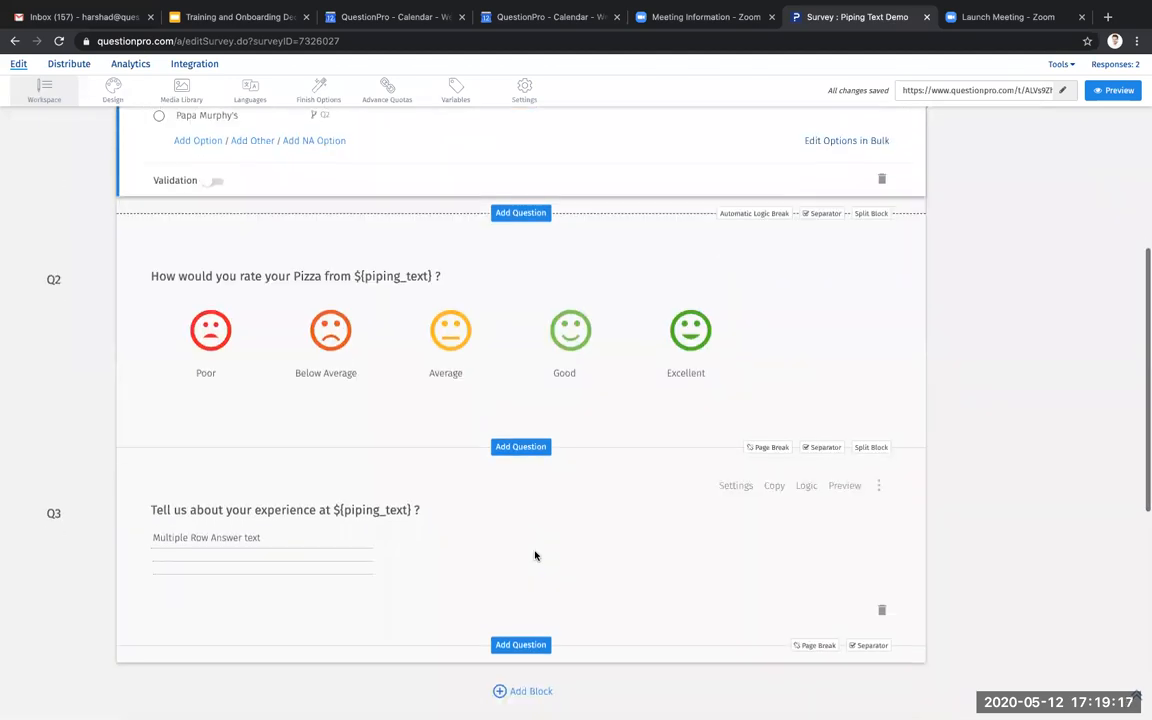
{"action": "scroll", "coordinate": [1072, 184], "scroll_direction": "up", "scroll_amount": 7}
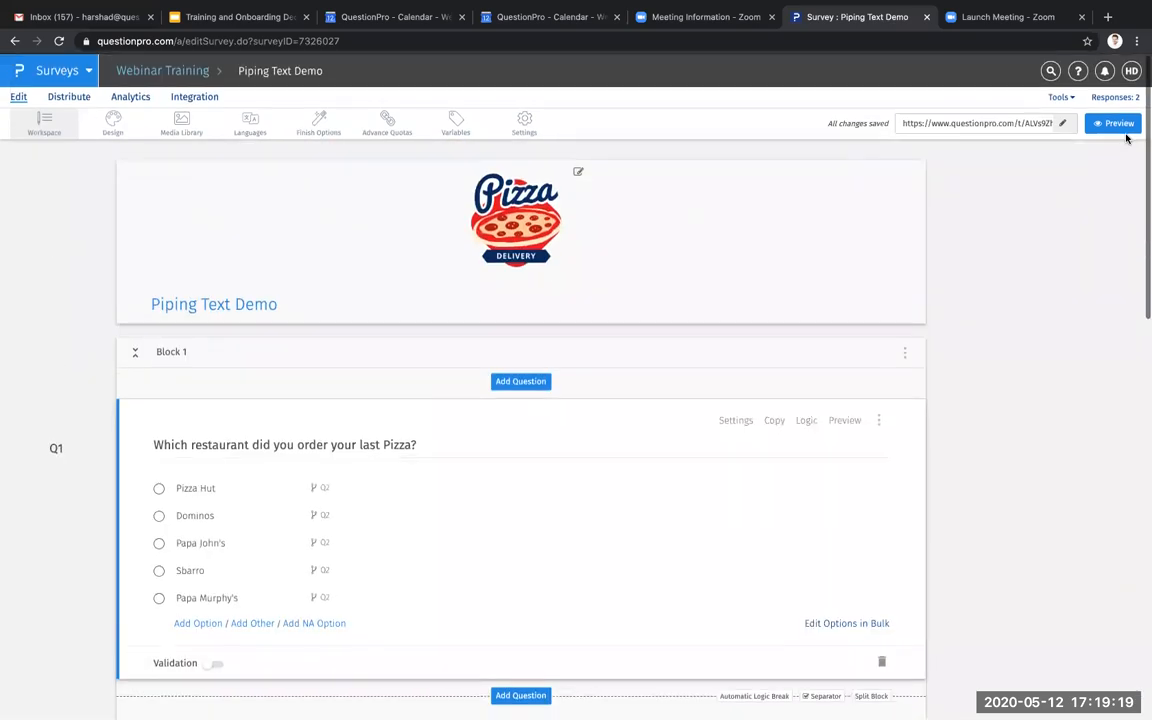
- Preview the survey, answer Dominos to the restaurant question, continue, and highlight the piped restaurant name in the rating question
{"action": "left_click", "coordinate": [1130, 132]}
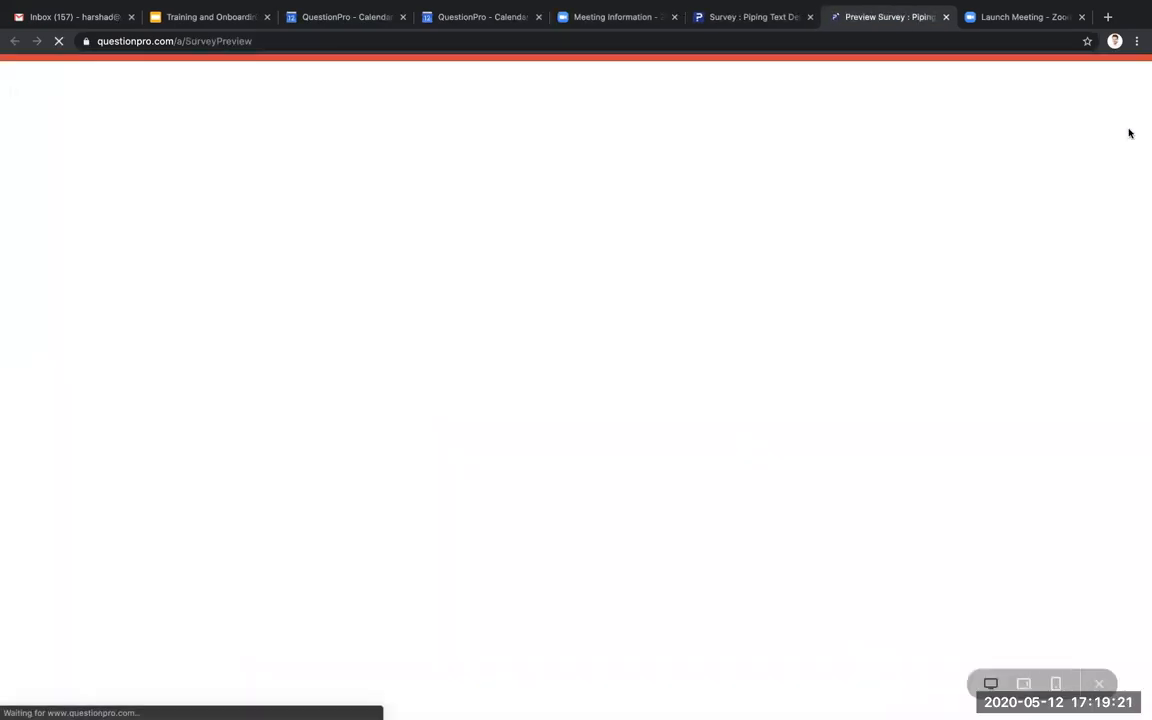
{"action": "left_click", "coordinate": [232, 403]}
{"action": "left_click", "coordinate": [236, 579]}
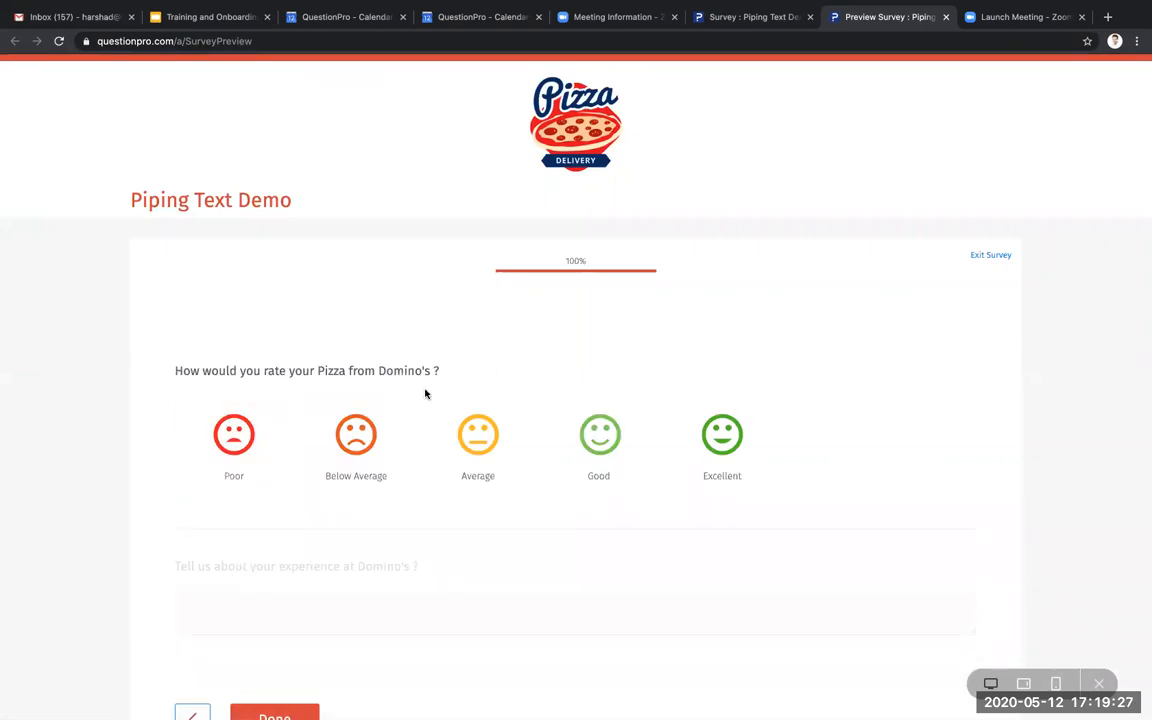
{"action": "left_click_drag", "start_coordinate": [430, 370], "coordinate": [371, 366]}
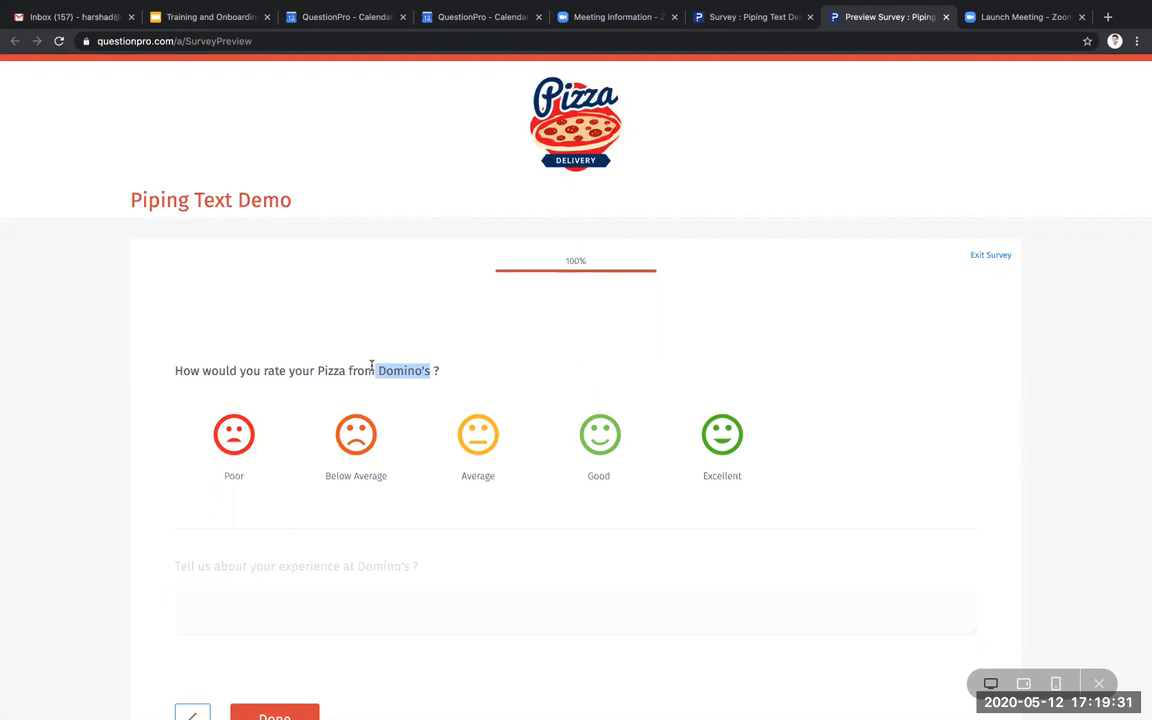
- Rate the pizza Excellent, enter "It was great." as the experience comment, submit the survey and close the preview
{"action": "left_click", "coordinate": [779, 435]}
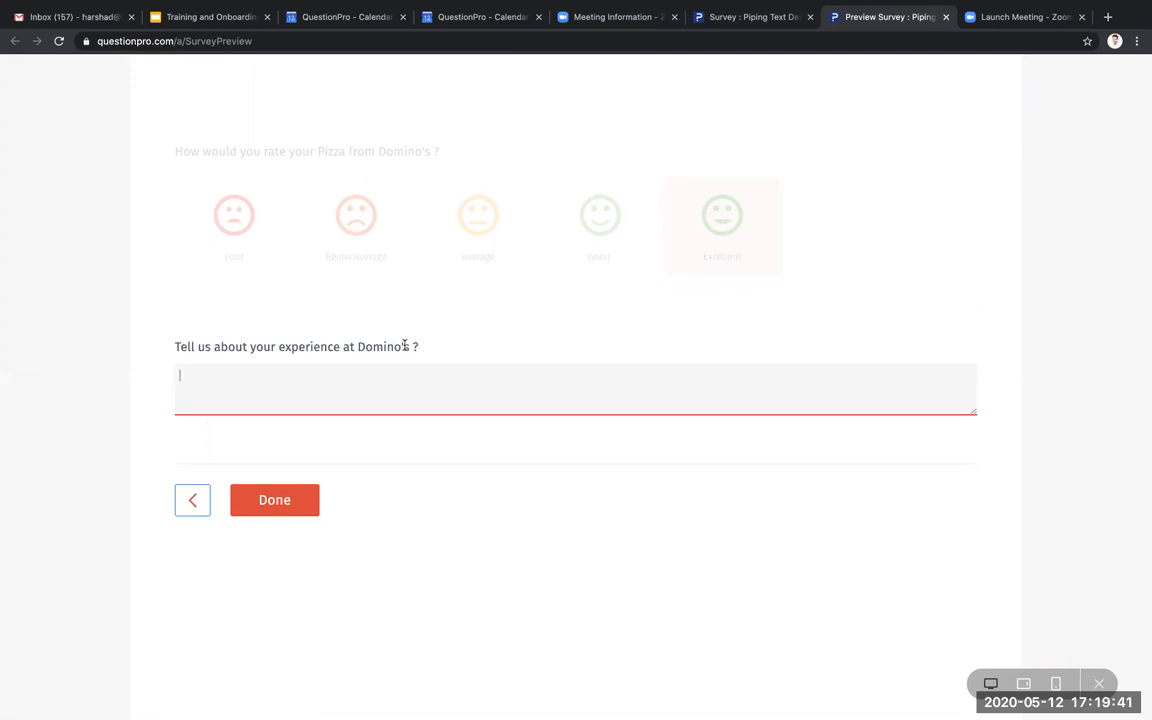
{"action": "type", "text": "It wa"}
{"action": "left_click", "coordinate": [302, 499]}
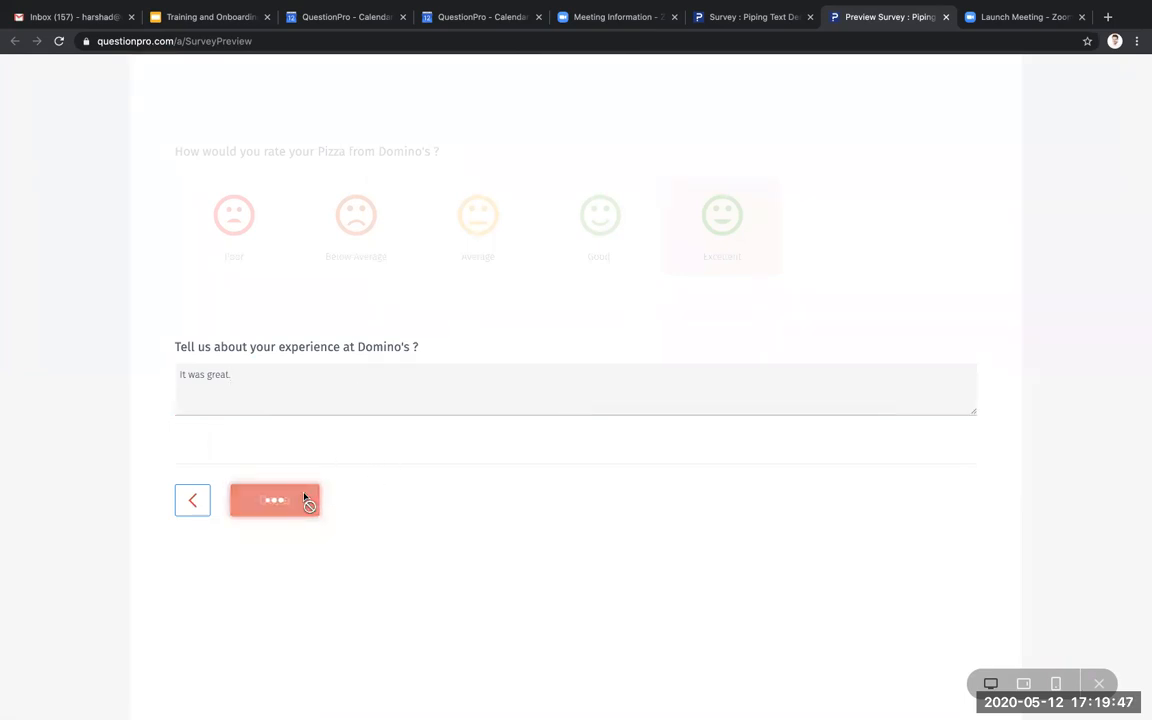
{"action": "left_click", "coordinate": [945, 17]}
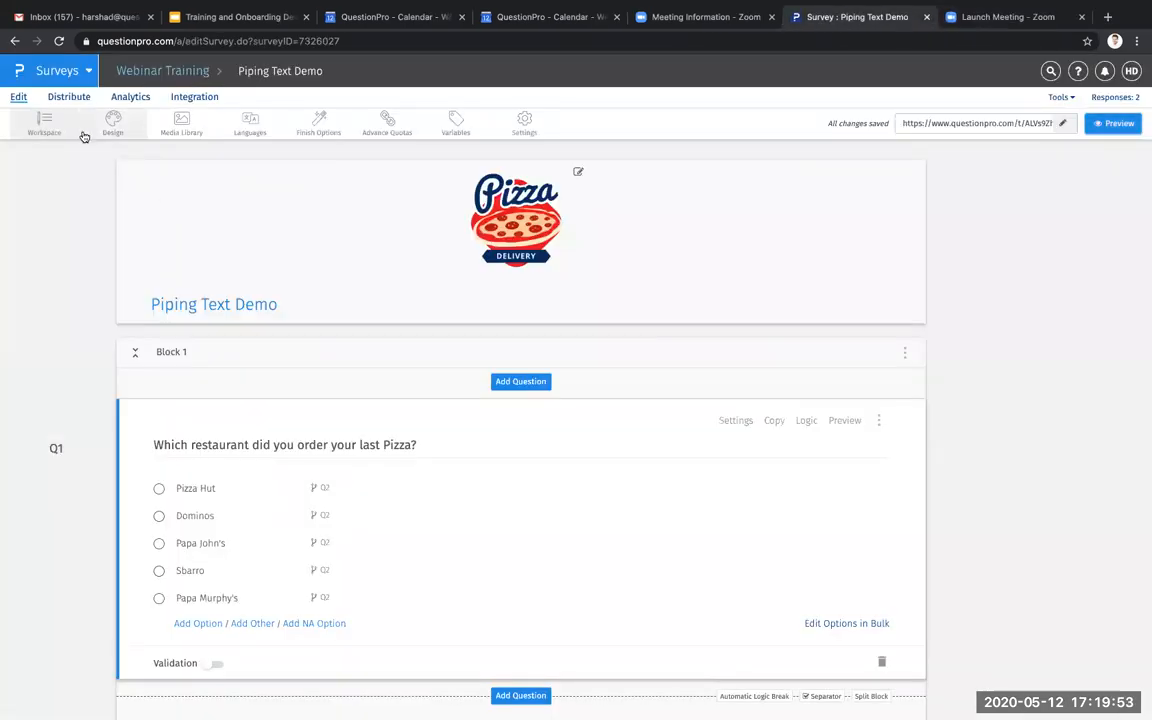
- Return to the Webinar Training folder and open the Indigo Airlines survey
{"action": "scroll", "coordinate": [273, 305], "scroll_direction": "down", "scroll_amount": 10}
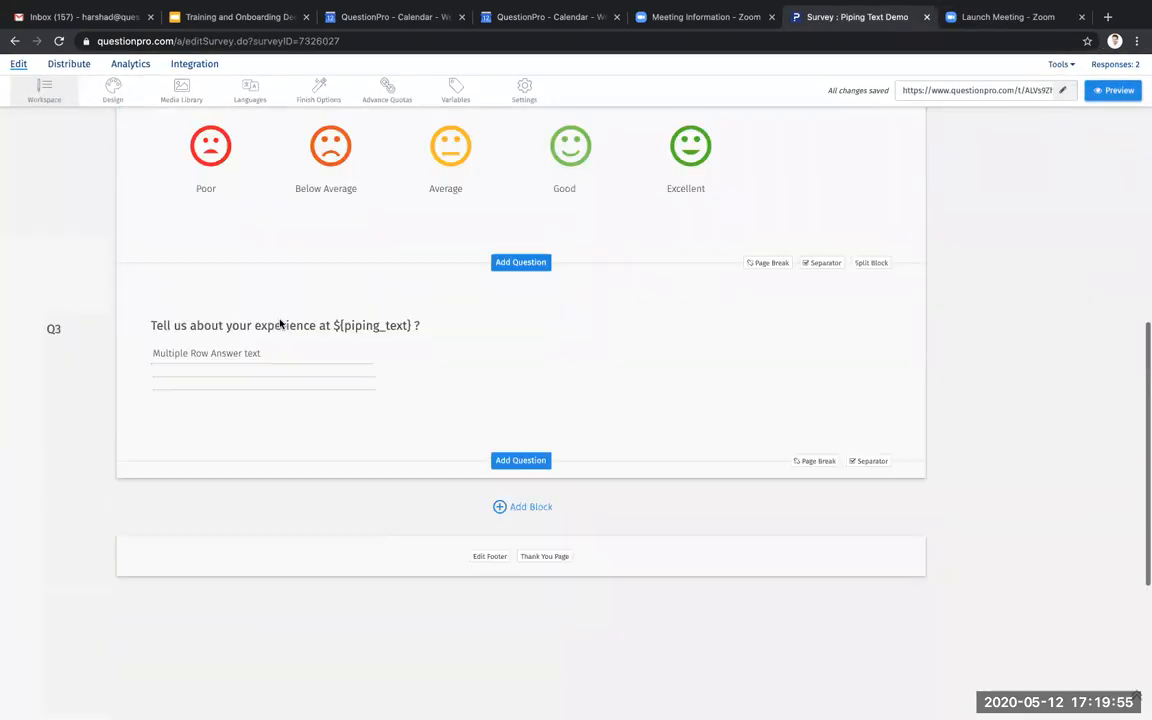
{"action": "scroll", "coordinate": [270, 400], "scroll_direction": "up", "scroll_amount": 10}
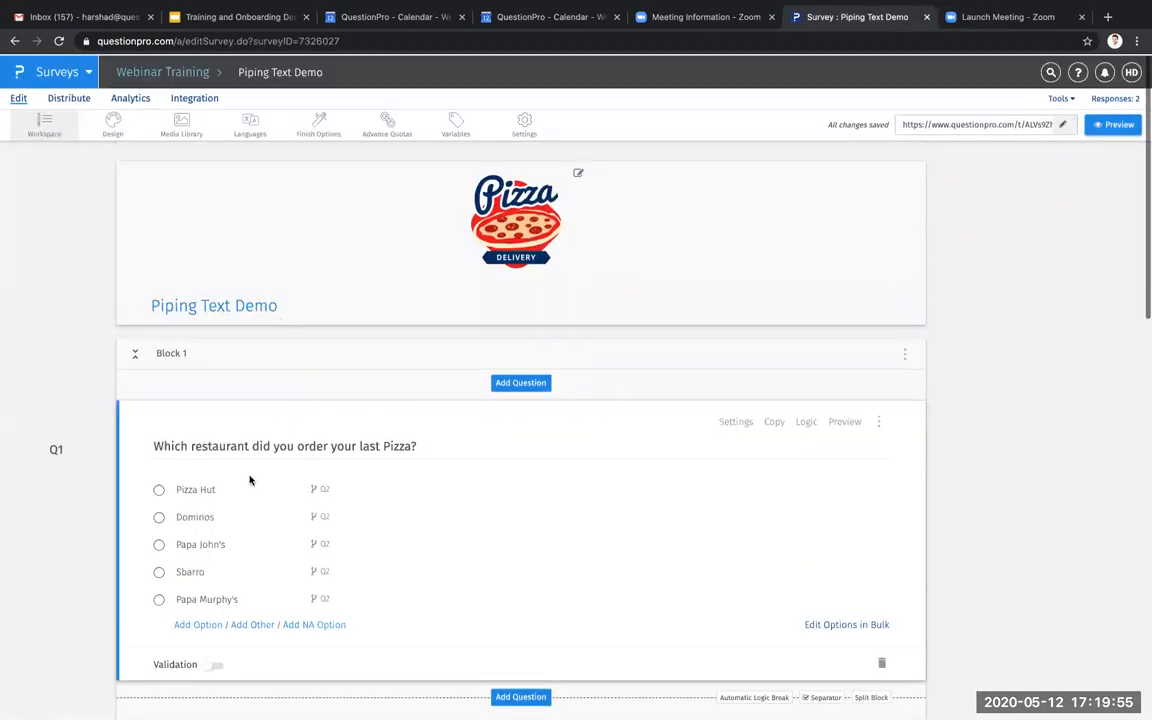
{"action": "left_click", "coordinate": [167, 72]}
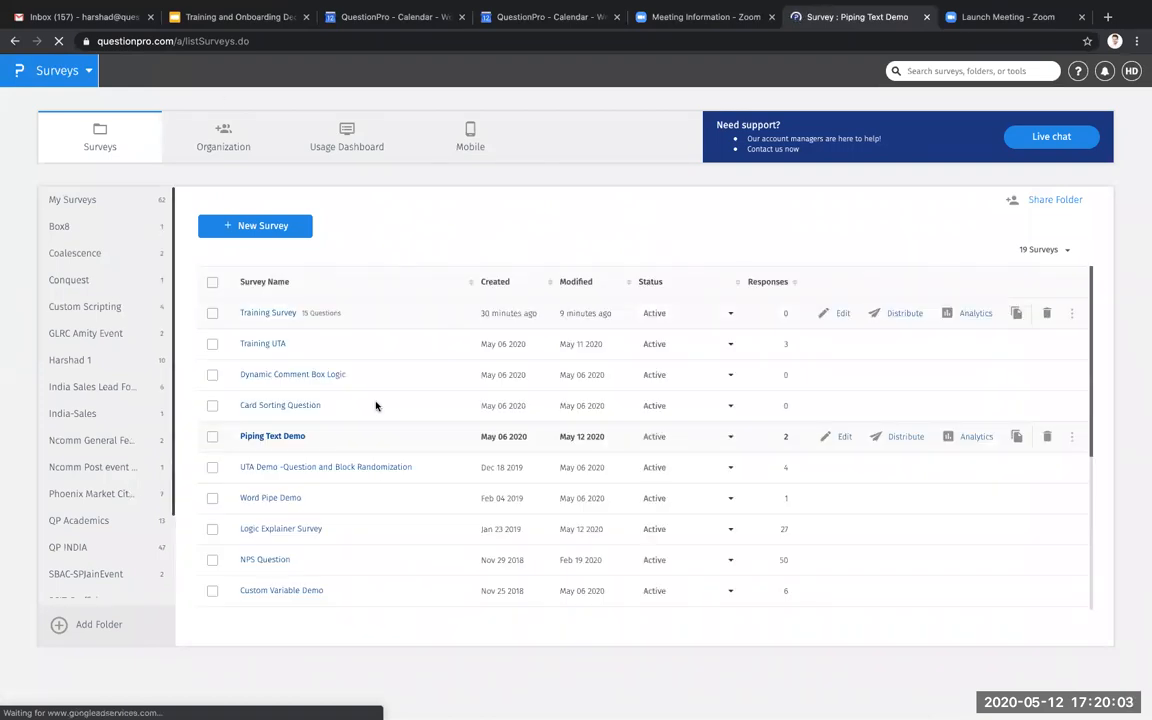
{"action": "scroll", "coordinate": [375, 405], "scroll_direction": "down", "scroll_amount": 1}
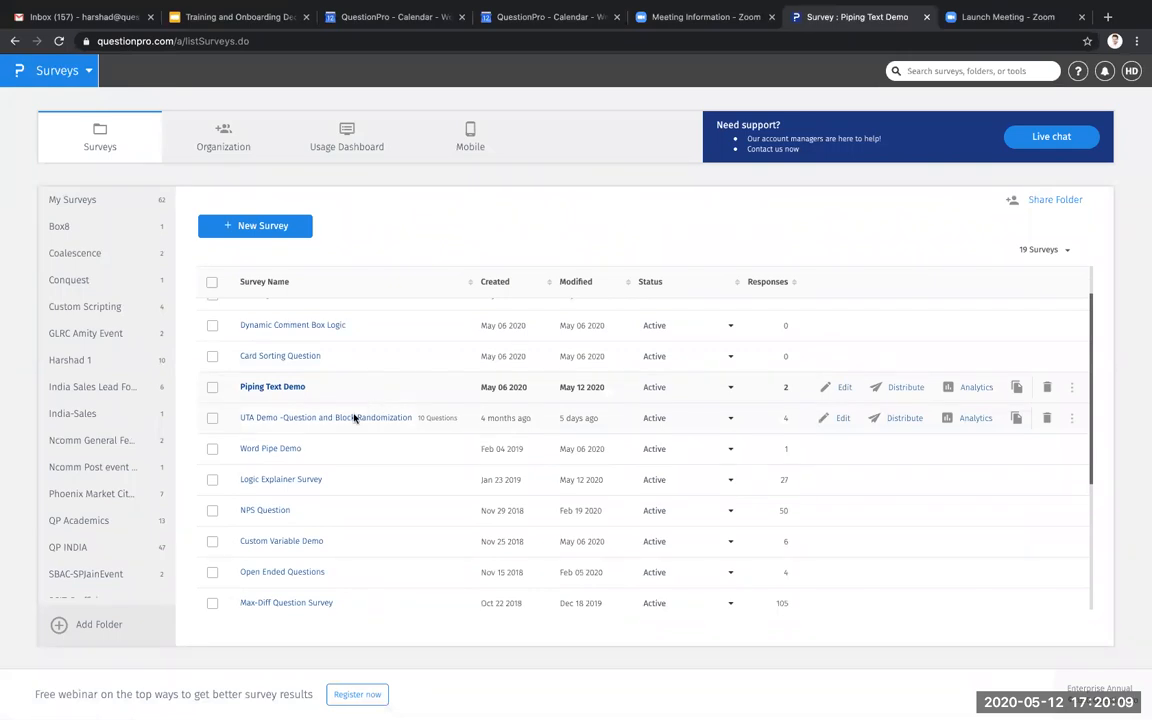
{"action": "scroll", "coordinate": [321, 470], "scroll_direction": "down", "scroll_amount": 1}
{"action": "scroll", "coordinate": [321, 478], "scroll_direction": "down", "scroll_amount": 4}
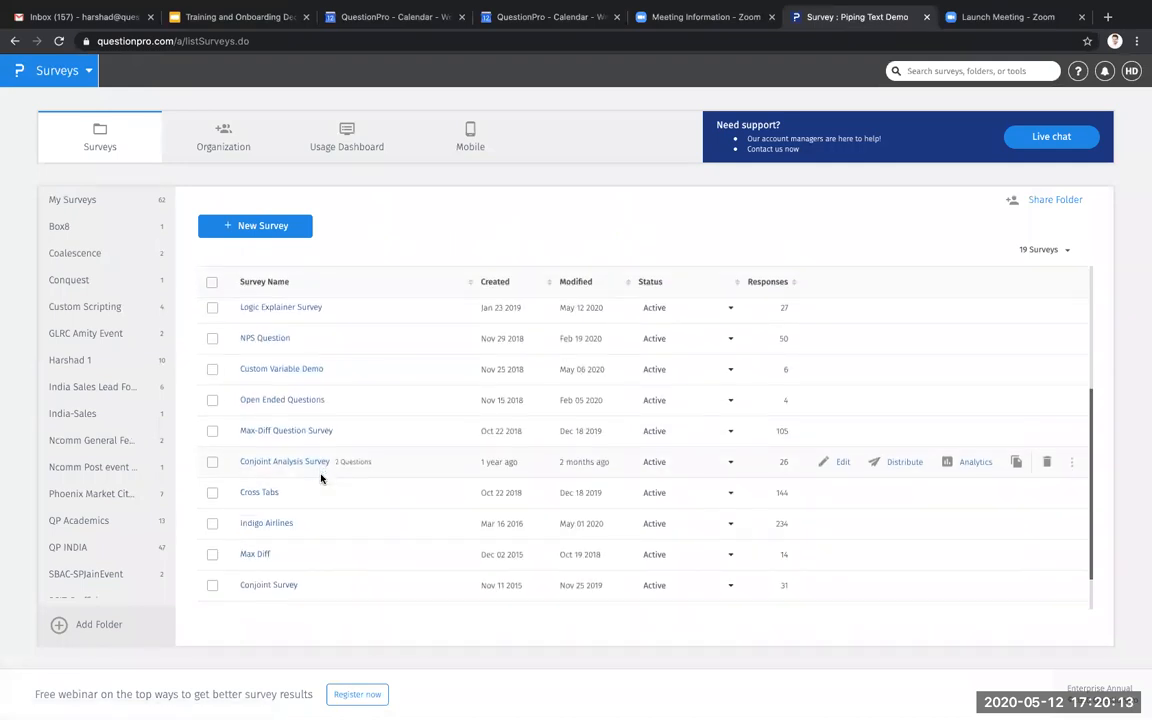
{"action": "scroll", "coordinate": [321, 478], "scroll_direction": "down", "scroll_amount": 2}
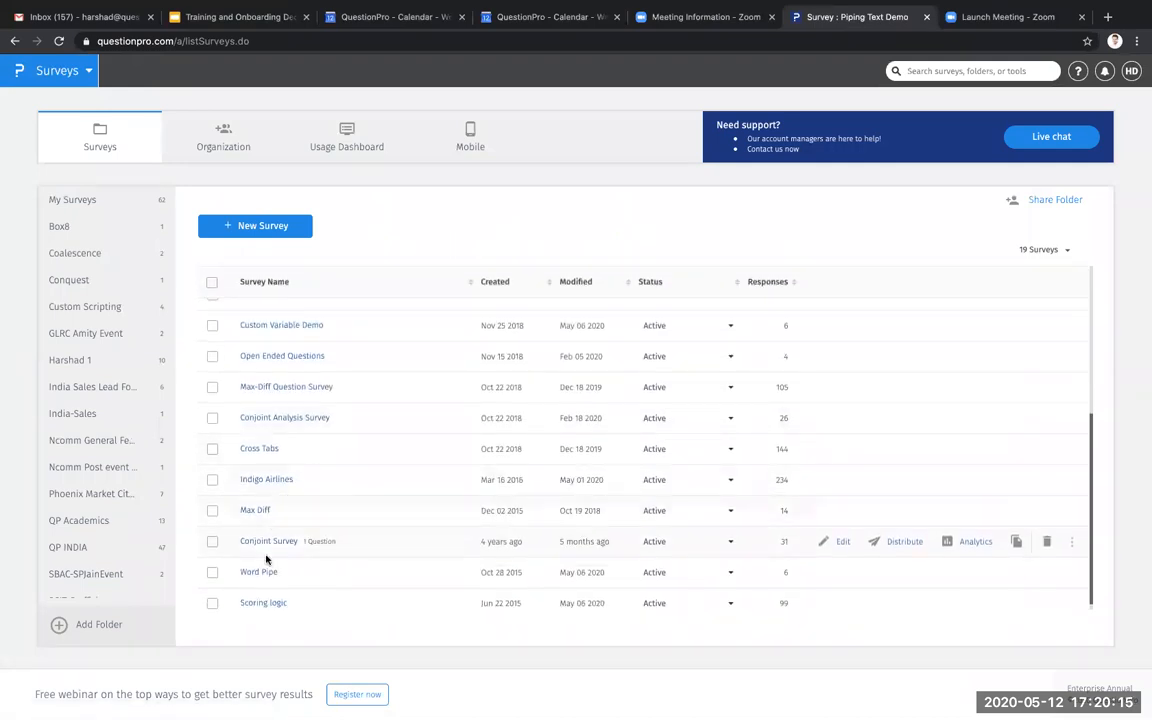
{"action": "left_click", "coordinate": [259, 480]}
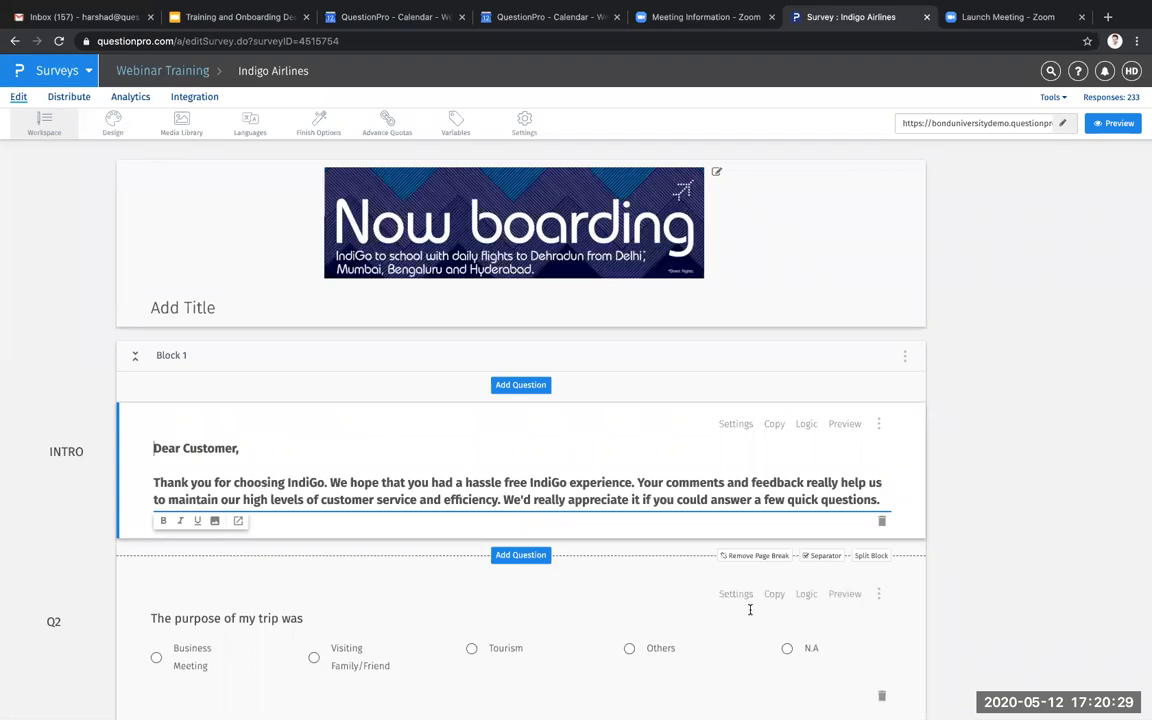
- Open the logic for Q5 about IndiGo website membership, examine the Dynamic Text/Comments settings and the available logic types, and close it without saving
{"action": "scroll", "coordinate": [752, 612], "scroll_direction": "down", "scroll_amount": 5}
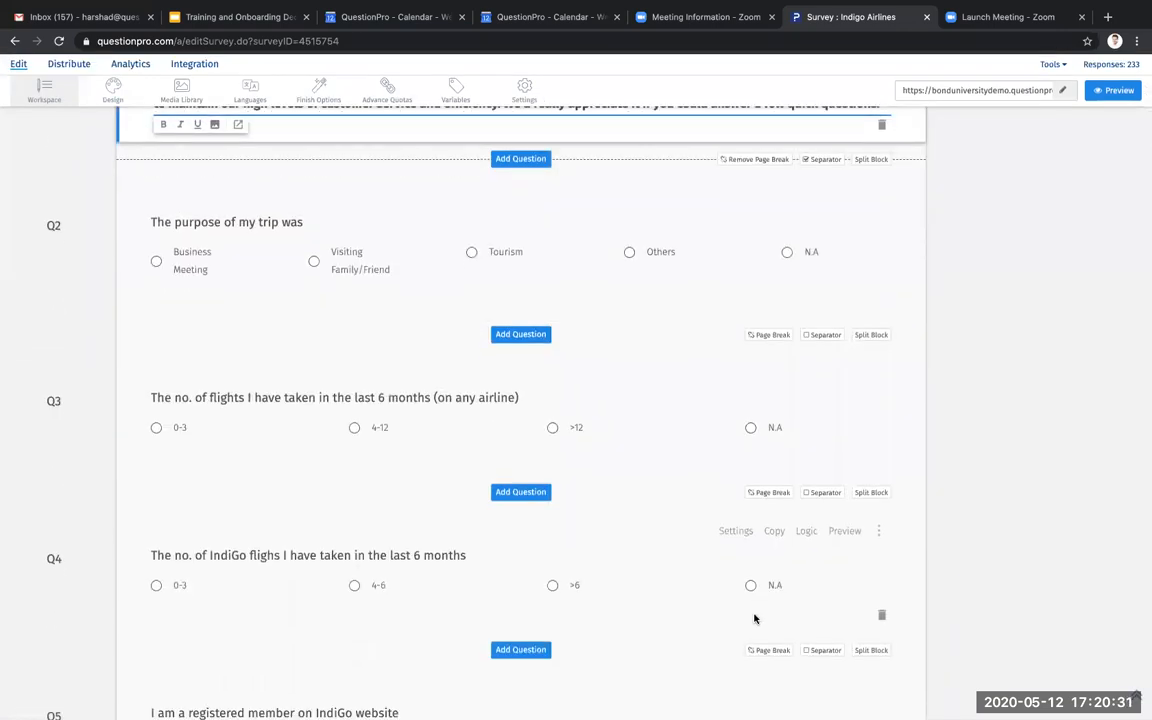
{"action": "scroll", "coordinate": [754, 618], "scroll_direction": "down", "scroll_amount": 3}
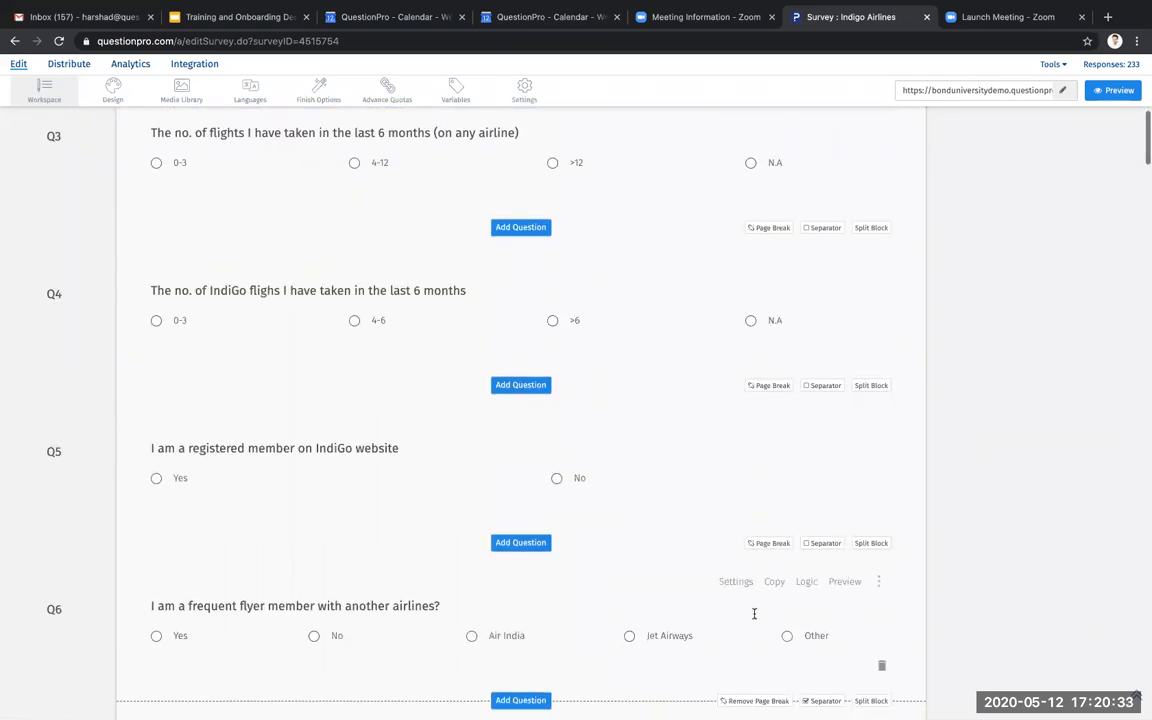
{"action": "scroll", "coordinate": [753, 614], "scroll_direction": "down", "scroll_amount": 1}
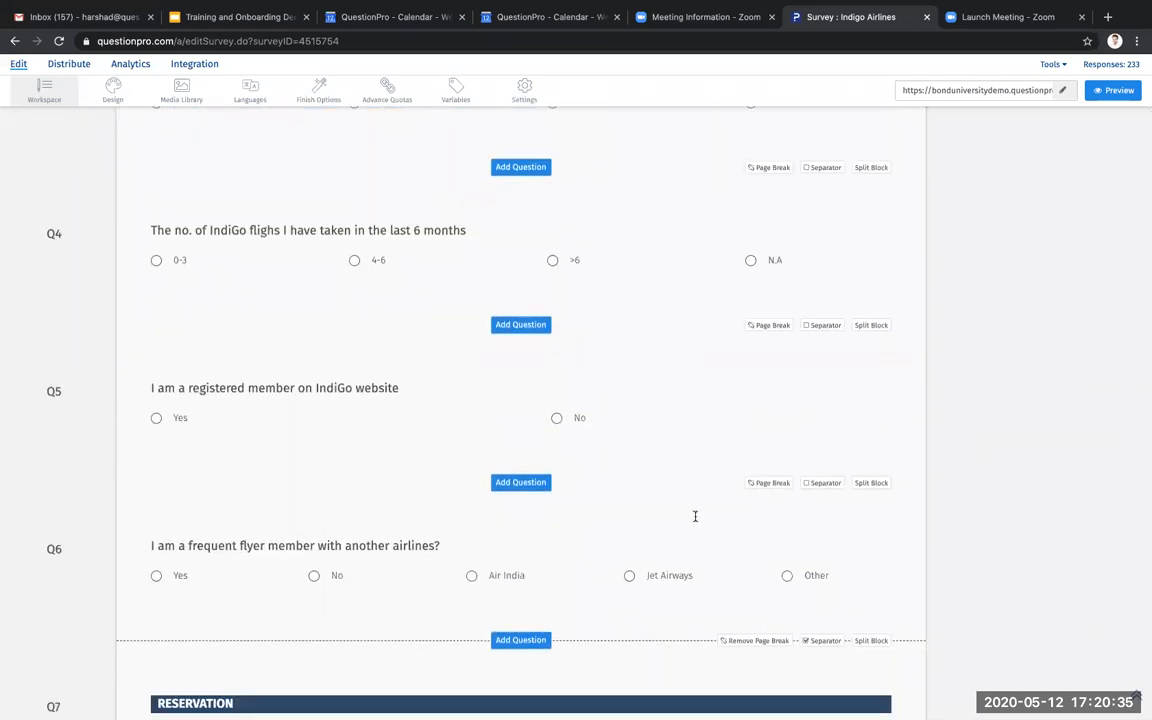
{"action": "mouse_move", "coordinate": [828, 368]}
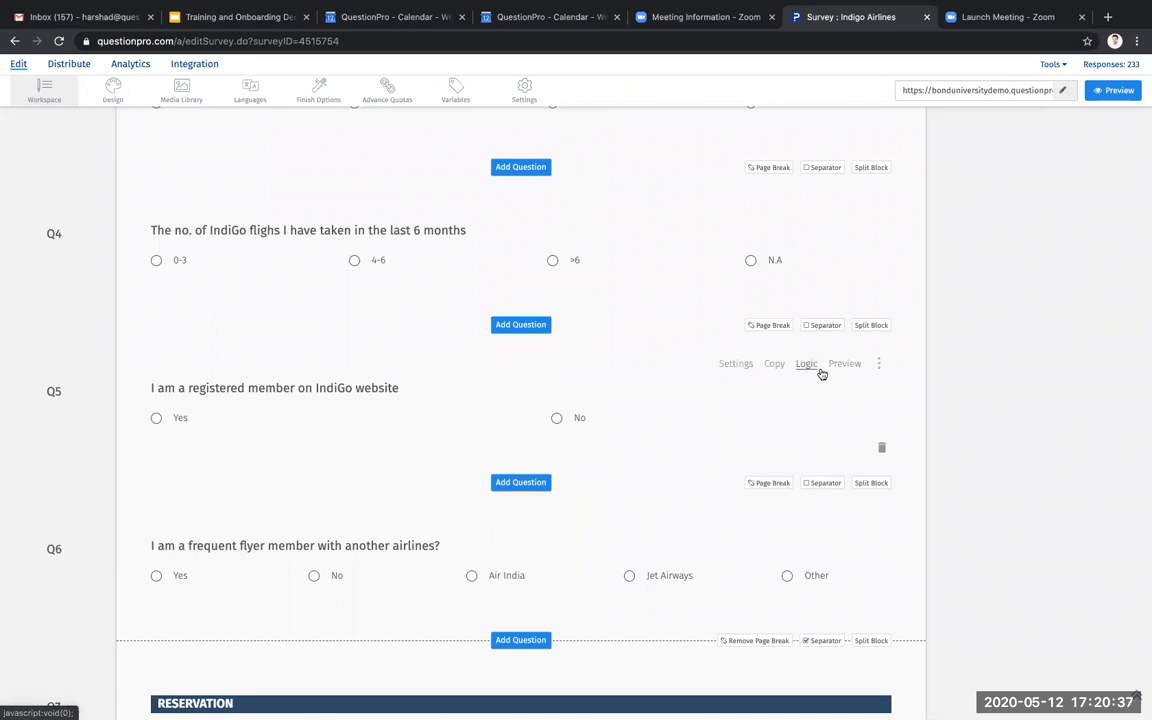
{"action": "left_click", "coordinate": [820, 372]}
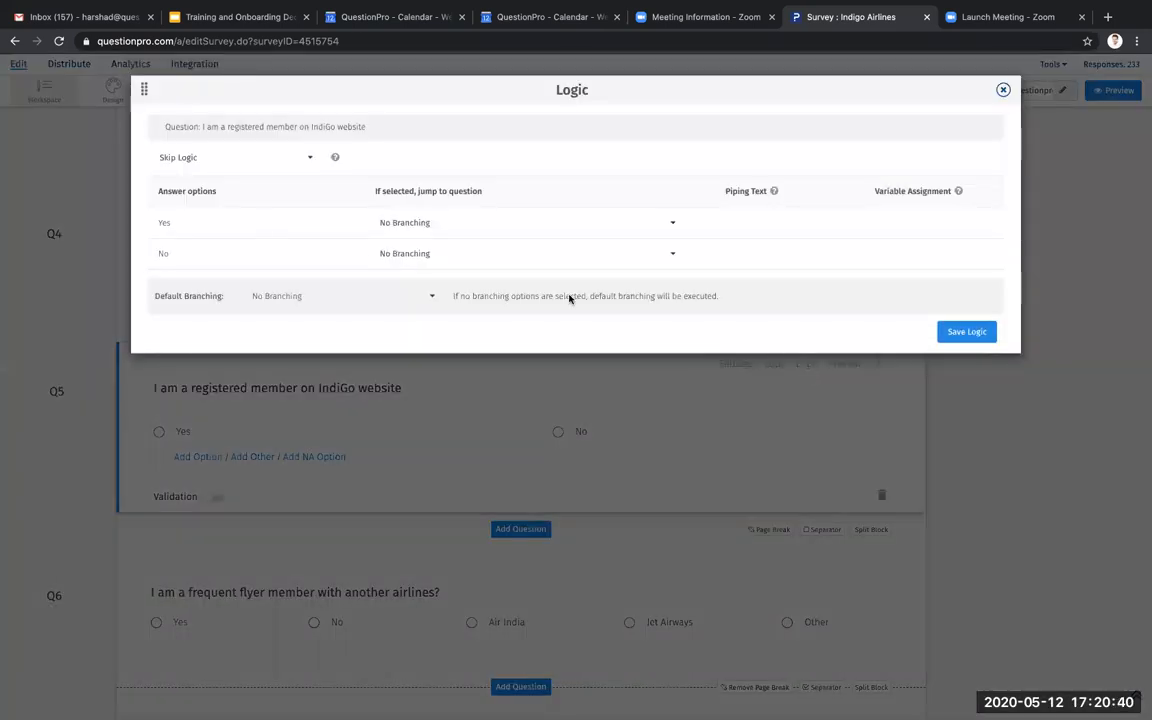
{"action": "left_click", "coordinate": [301, 158]}
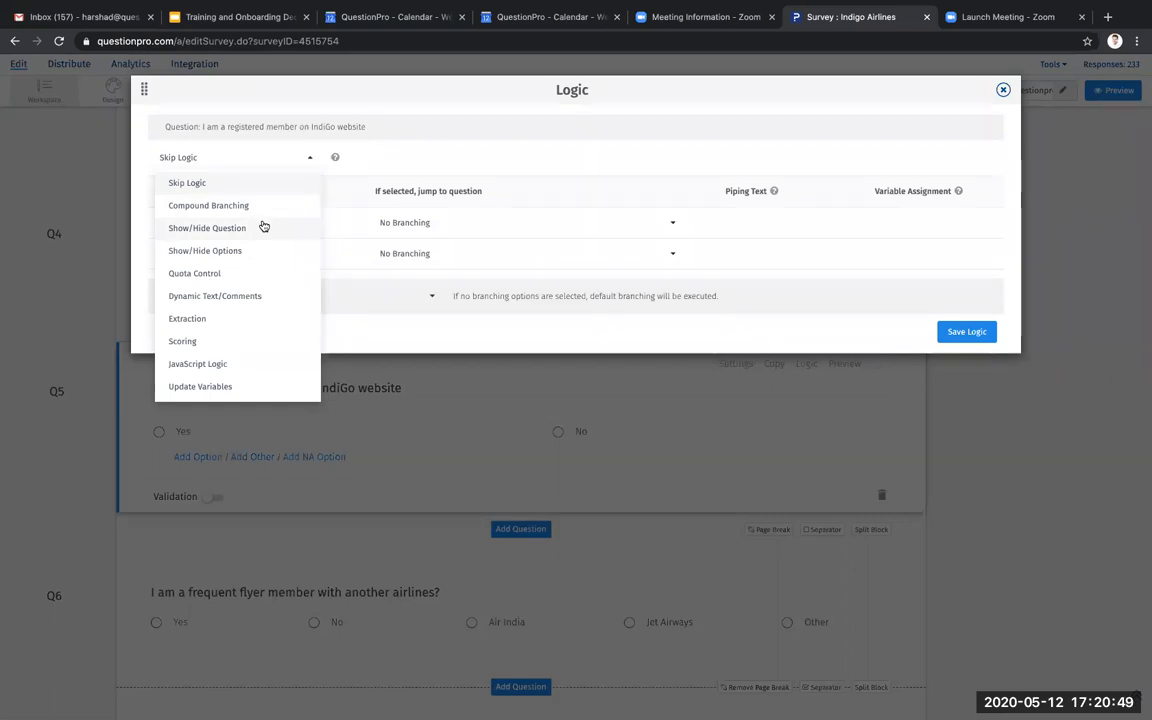
{"action": "left_click", "coordinate": [258, 298]}
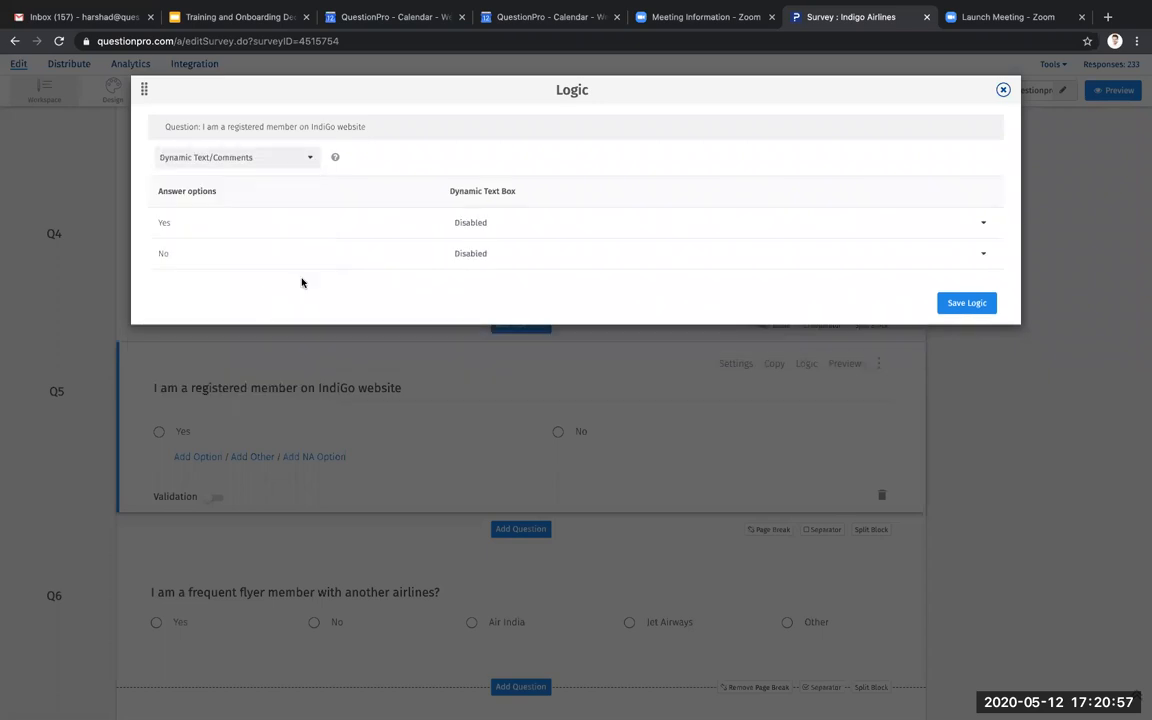
{"action": "left_click", "coordinate": [254, 155]}
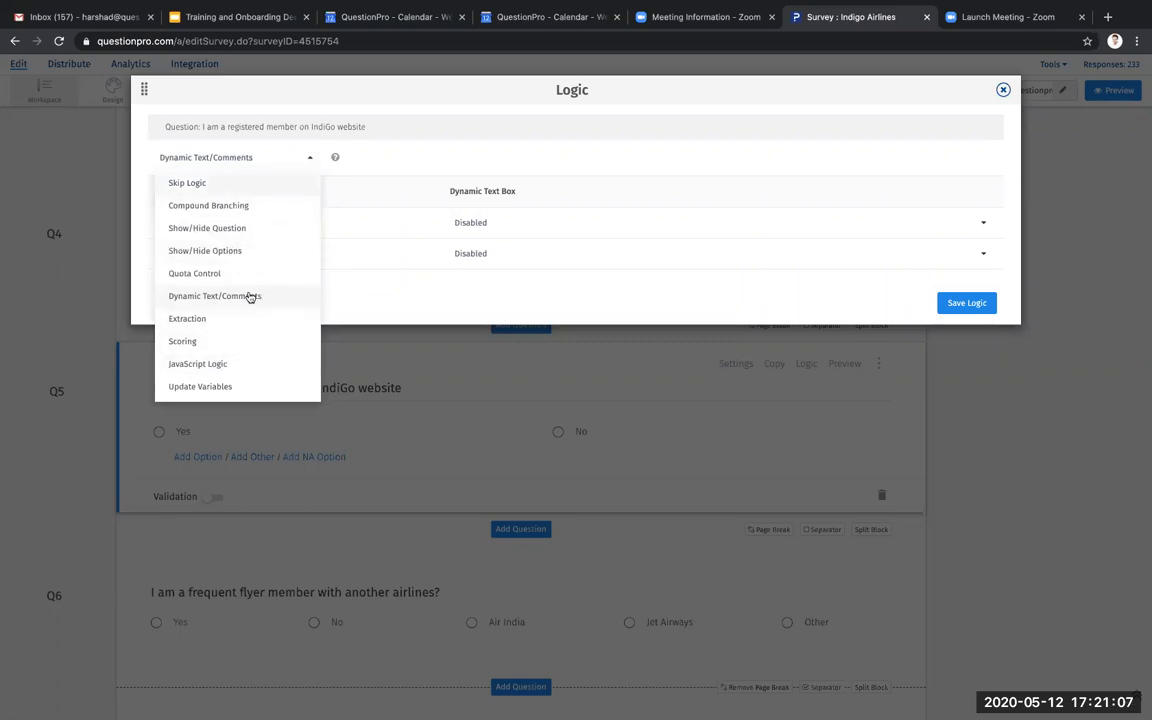
{"action": "left_click", "coordinate": [1002, 90]}
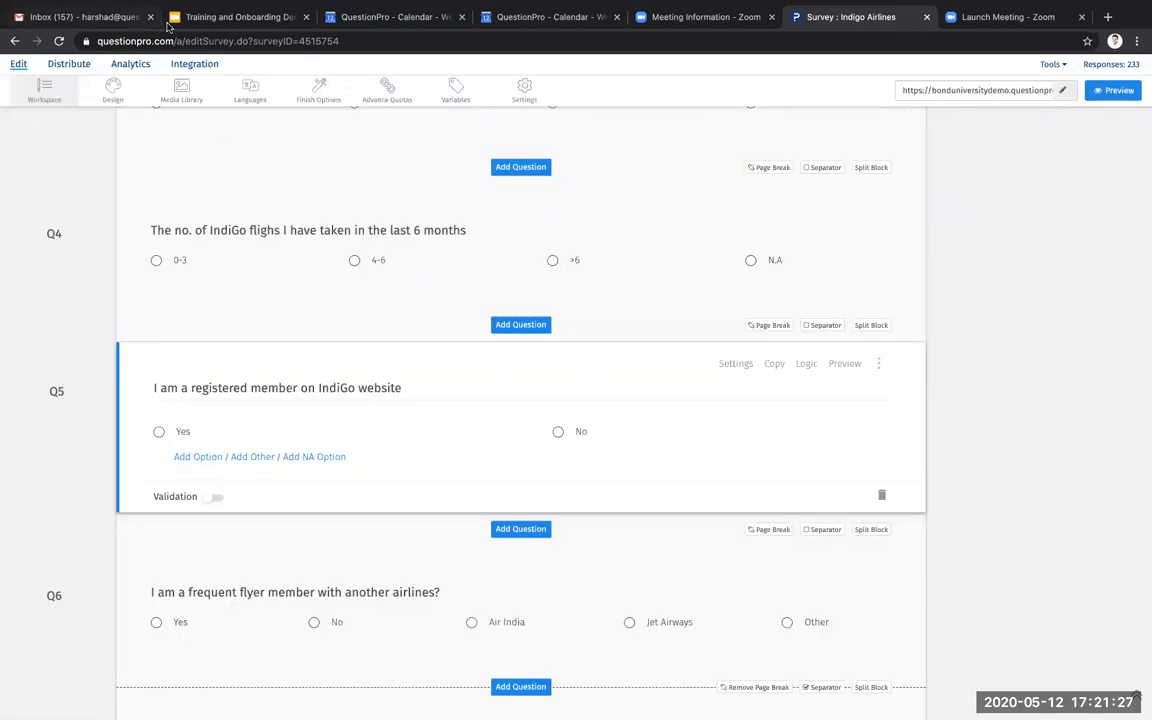
- Switch to the Training and Onboarding Deck in Google Slides and highlight the "Logic and Survey Flows" agenda item
{"action": "scroll", "coordinate": [220, 133], "scroll_direction": "up", "scroll_amount": 10}
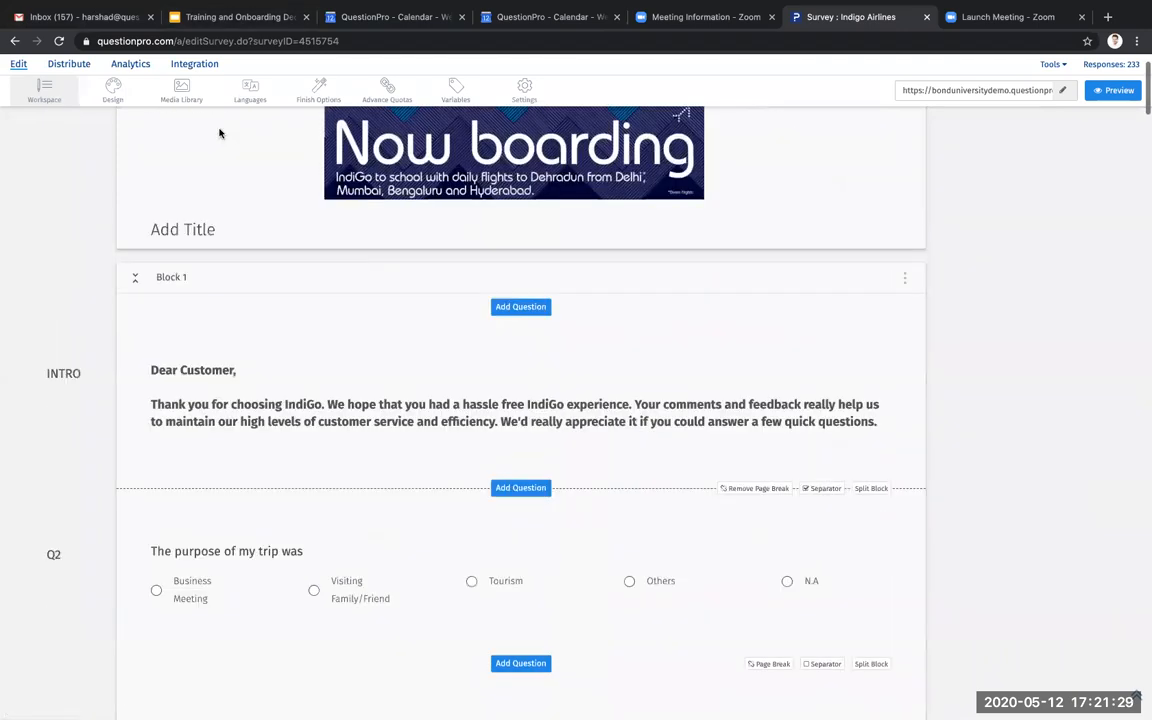
{"action": "left_click", "coordinate": [220, 18]}
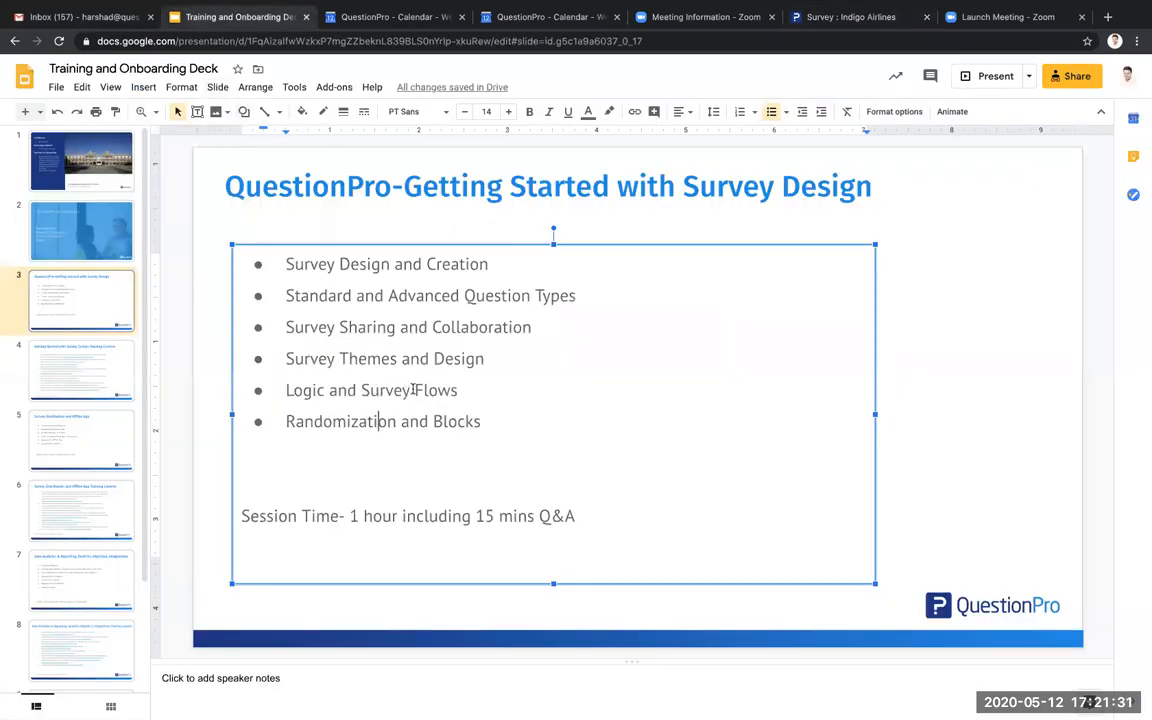
{"action": "left_click_drag", "start_coordinate": [463, 391], "coordinate": [285, 390]}
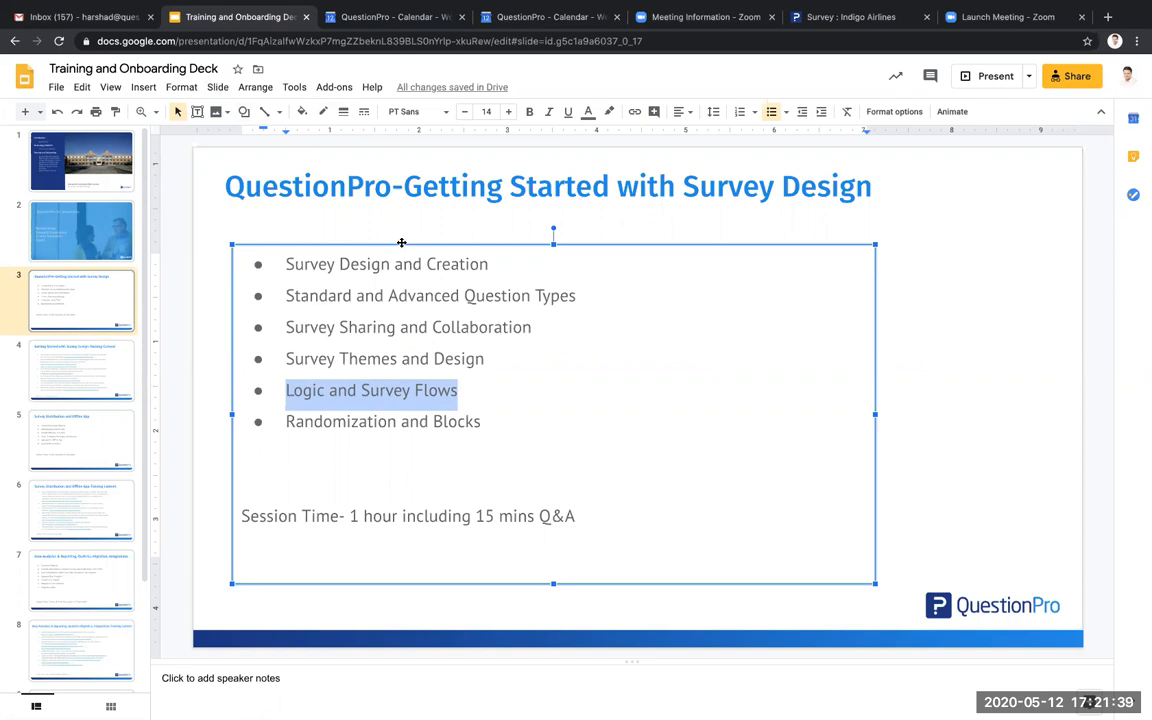
- Switch back to QuestionPro, return to the Webinar Training folder and open the UTA Demo -Question and Block Randomization survey
{"action": "left_click", "coordinate": [886, 18]}
{"action": "left_click", "coordinate": [150, 72]}
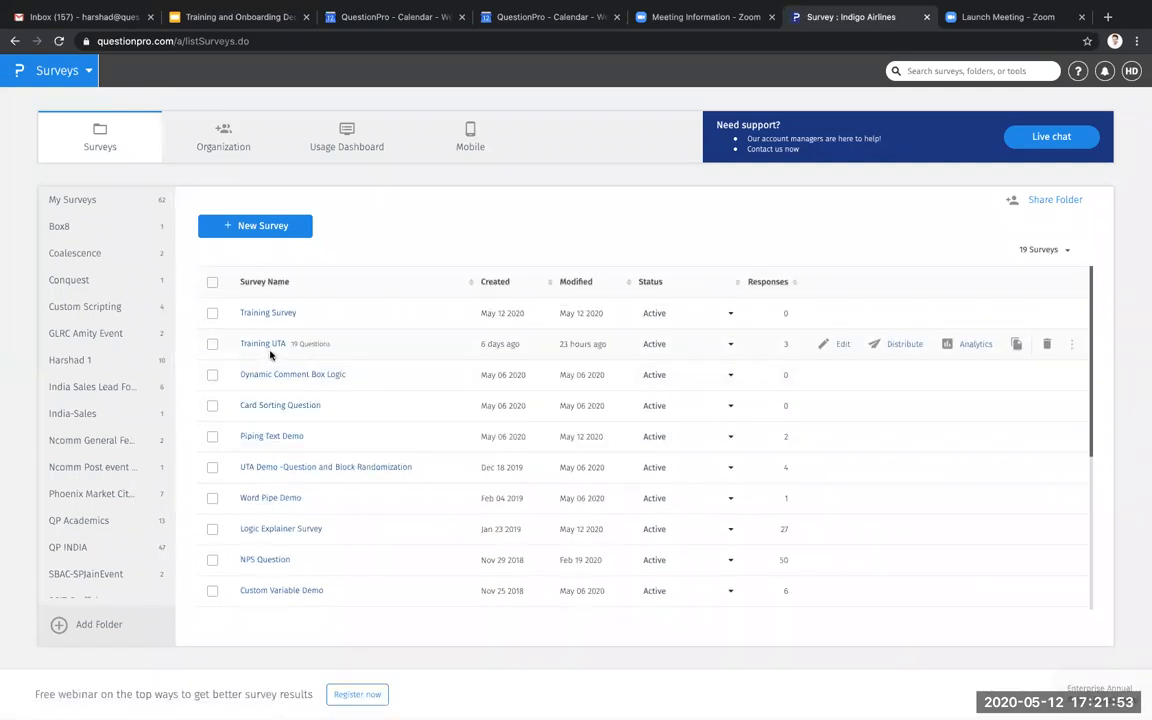
{"action": "scroll", "coordinate": [302, 403], "scroll_direction": "down", "scroll_amount": 1}
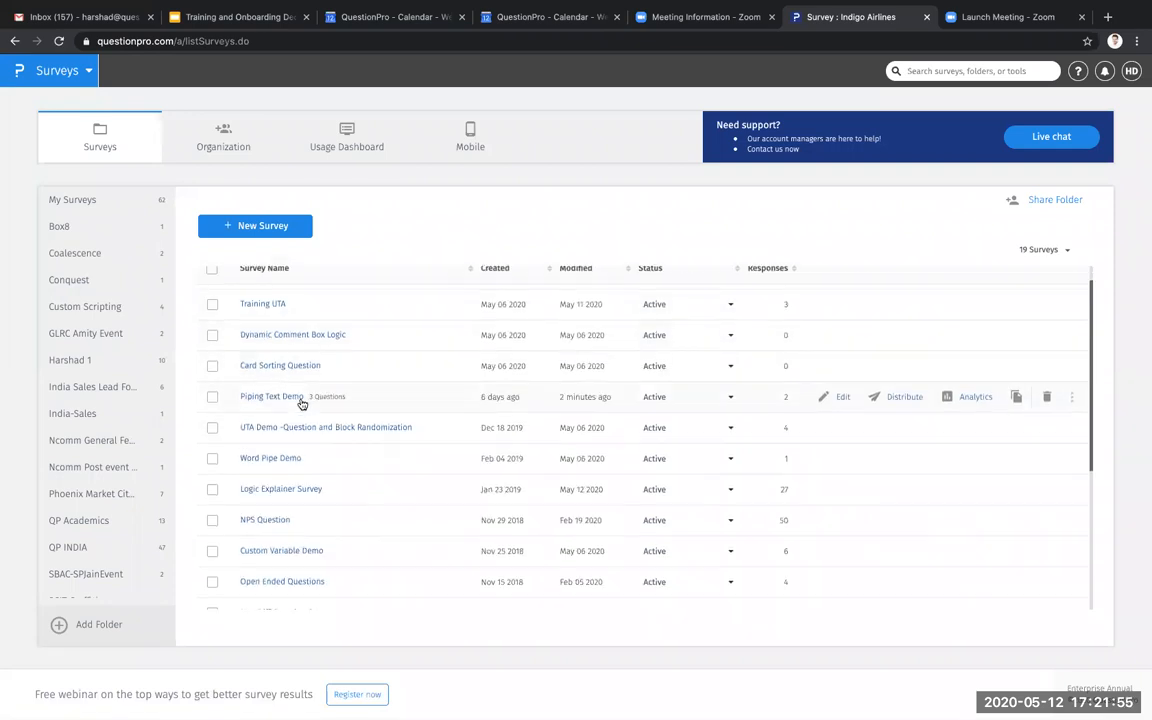
{"action": "scroll", "coordinate": [302, 403], "scroll_direction": "down", "scroll_amount": 1}
{"action": "left_click", "coordinate": [298, 410]}
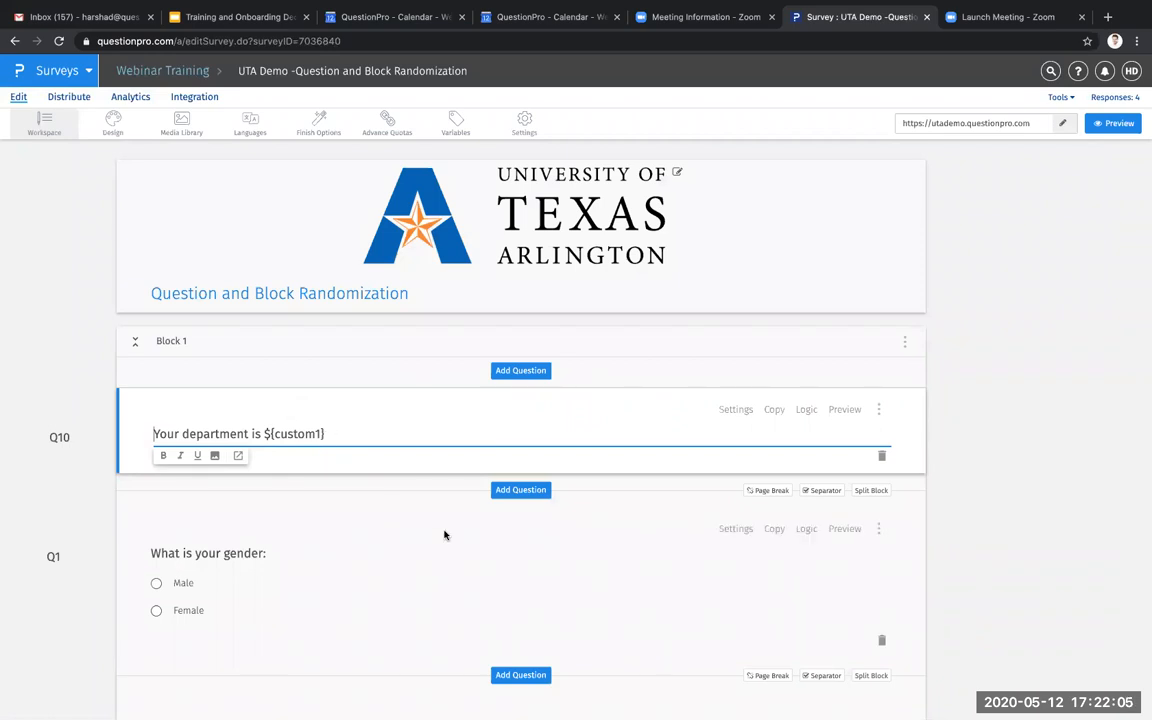
- Collapse the survey's blocks to see its block structure, and expand Block 2 to show its questions
{"action": "scroll", "coordinate": [445, 535], "scroll_direction": "down", "scroll_amount": 3}
{"action": "scroll", "coordinate": [391, 337], "scroll_direction": "up", "scroll_amount": 2}
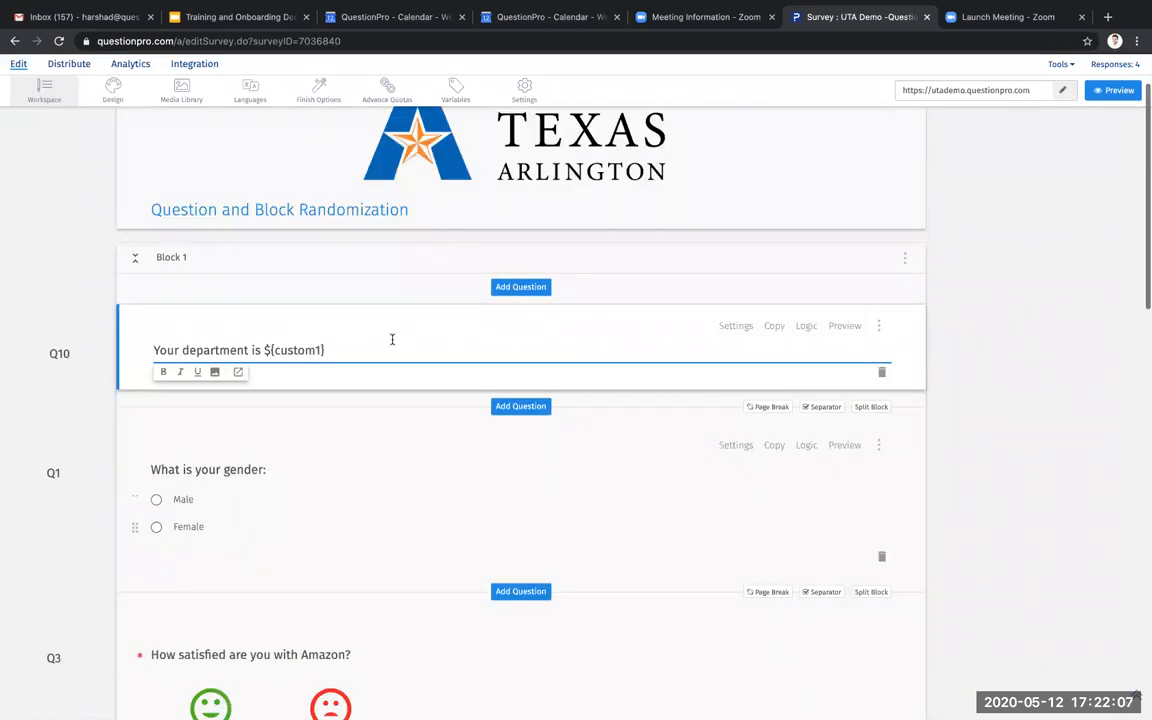
{"action": "left_click", "coordinate": [135, 257]}
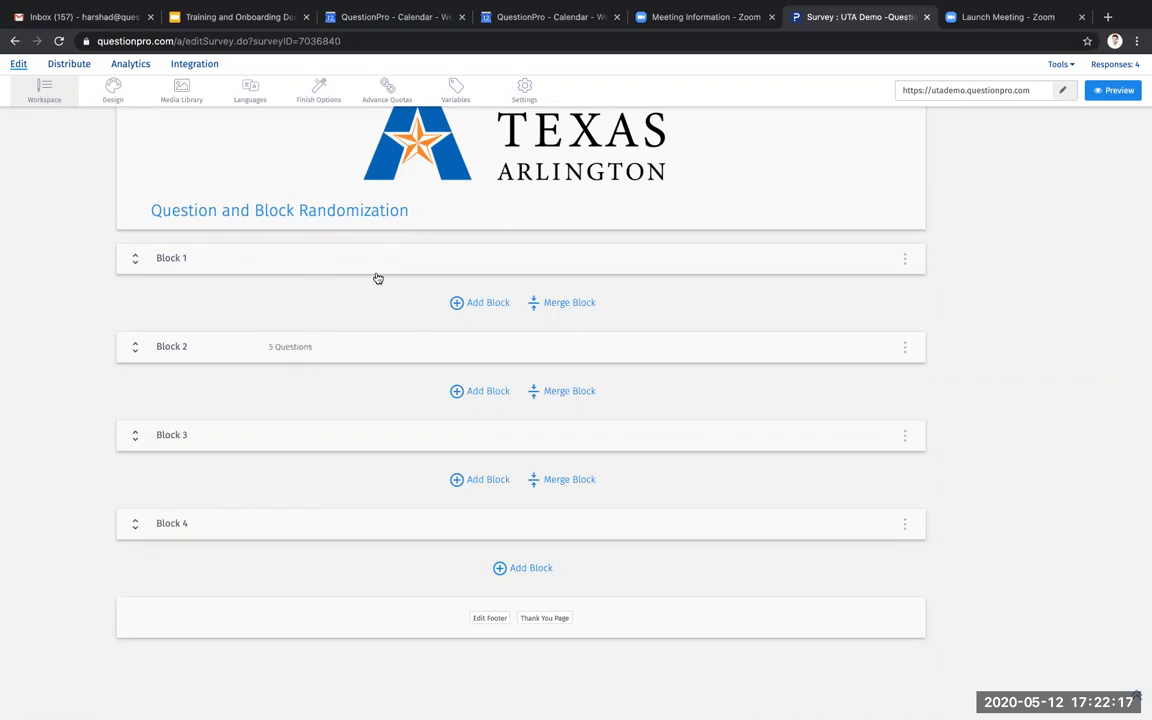
{"action": "left_click", "coordinate": [368, 356]}
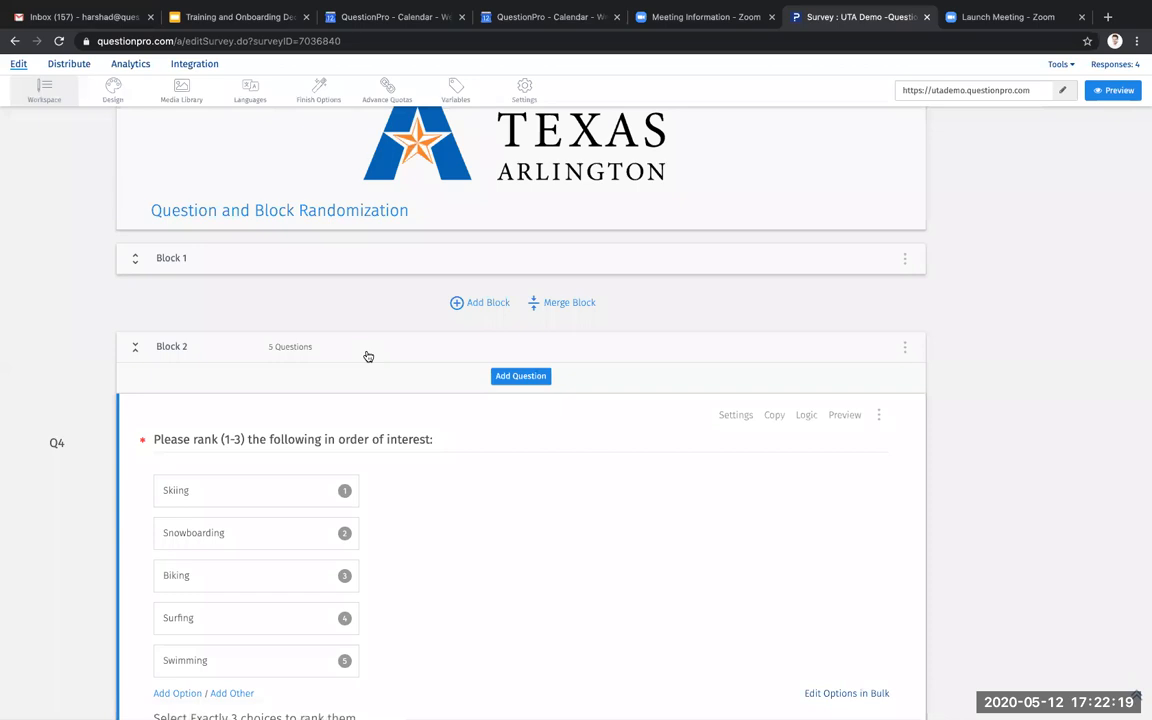
- Open the Question Randomization options for Block 2
{"action": "scroll", "coordinate": [582, 560], "scroll_direction": "down", "scroll_amount": 3}
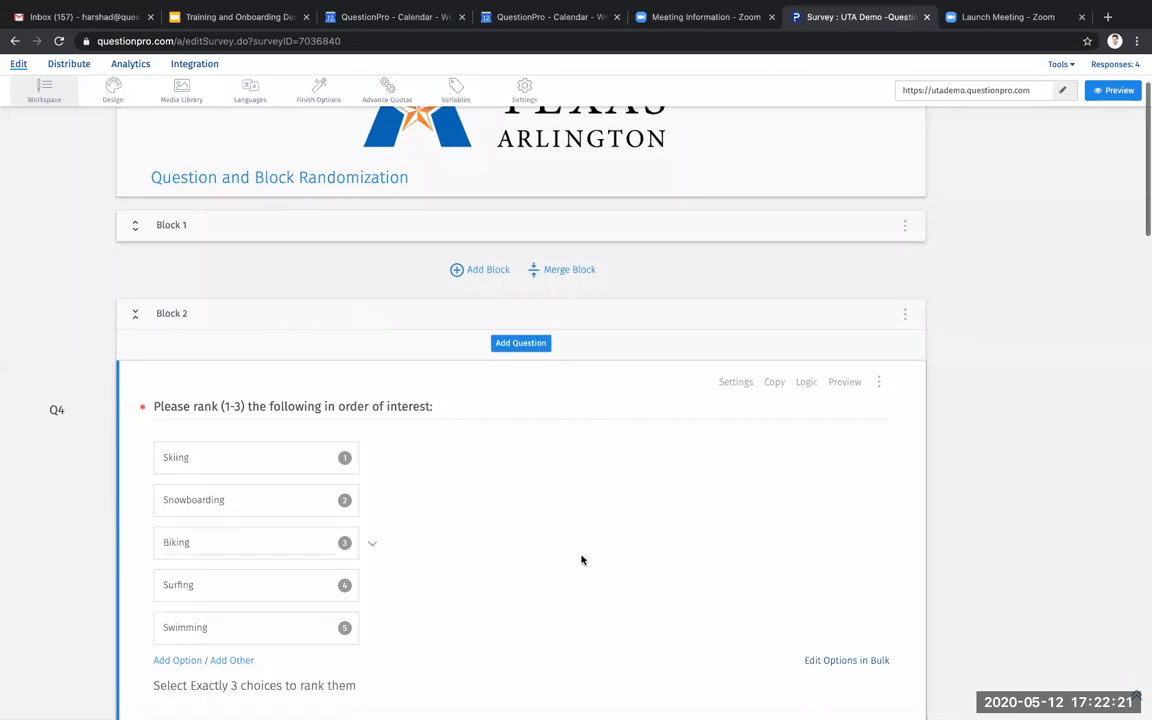
{"action": "scroll", "coordinate": [581, 558], "scroll_direction": "up", "scroll_amount": 3}
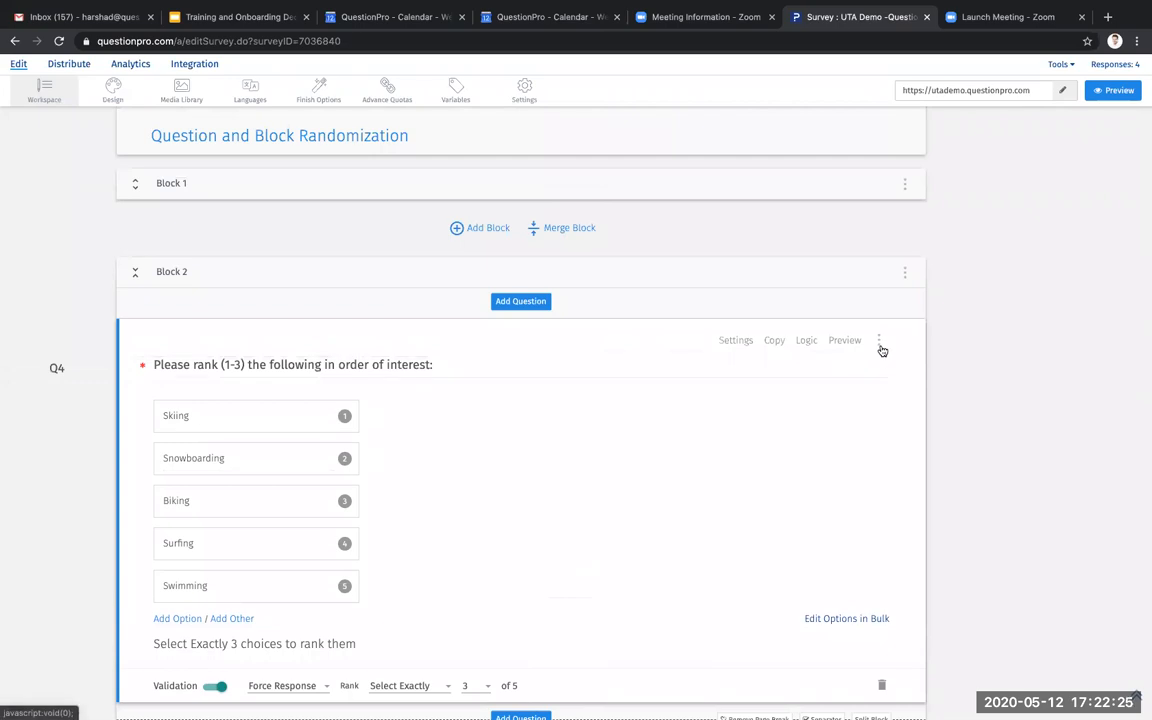
{"action": "left_click", "coordinate": [880, 345]}
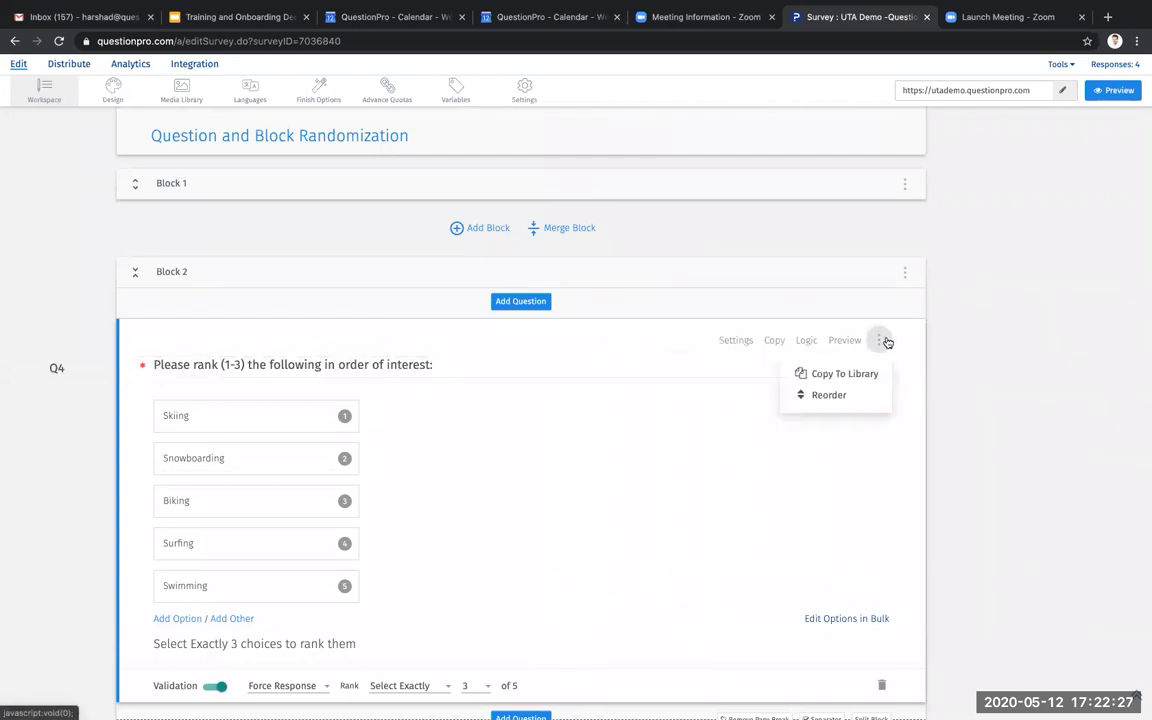
{"action": "left_click", "coordinate": [905, 274]}
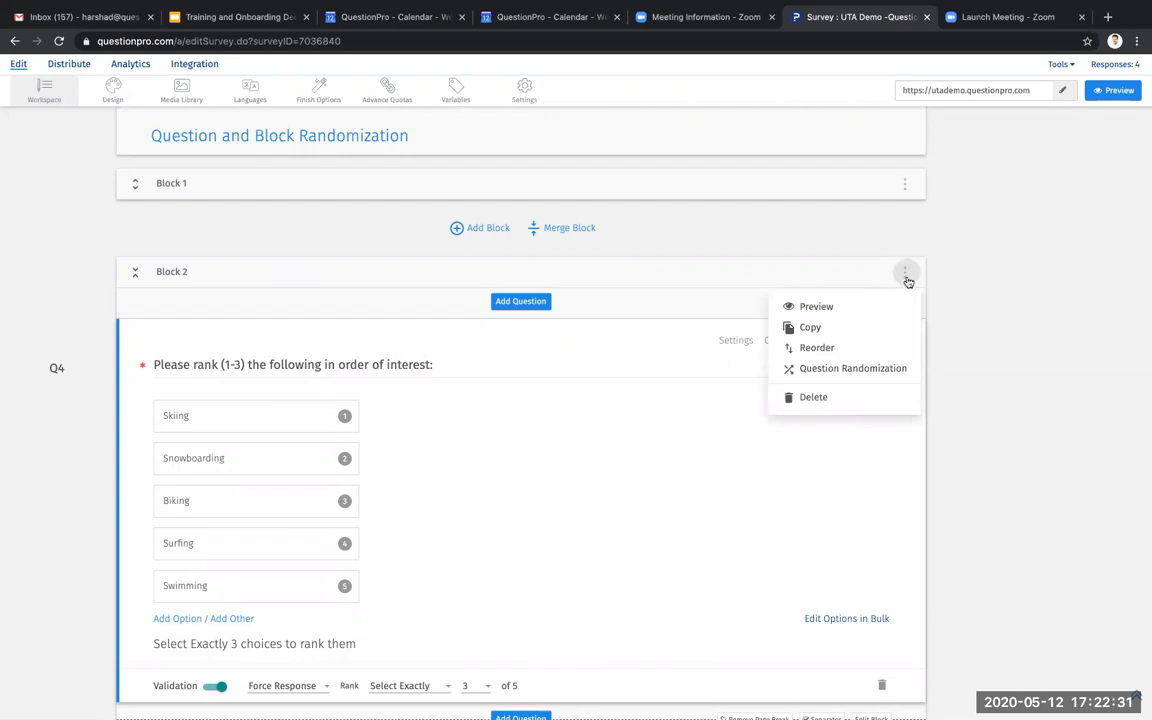
{"action": "left_click", "coordinate": [879, 371]}
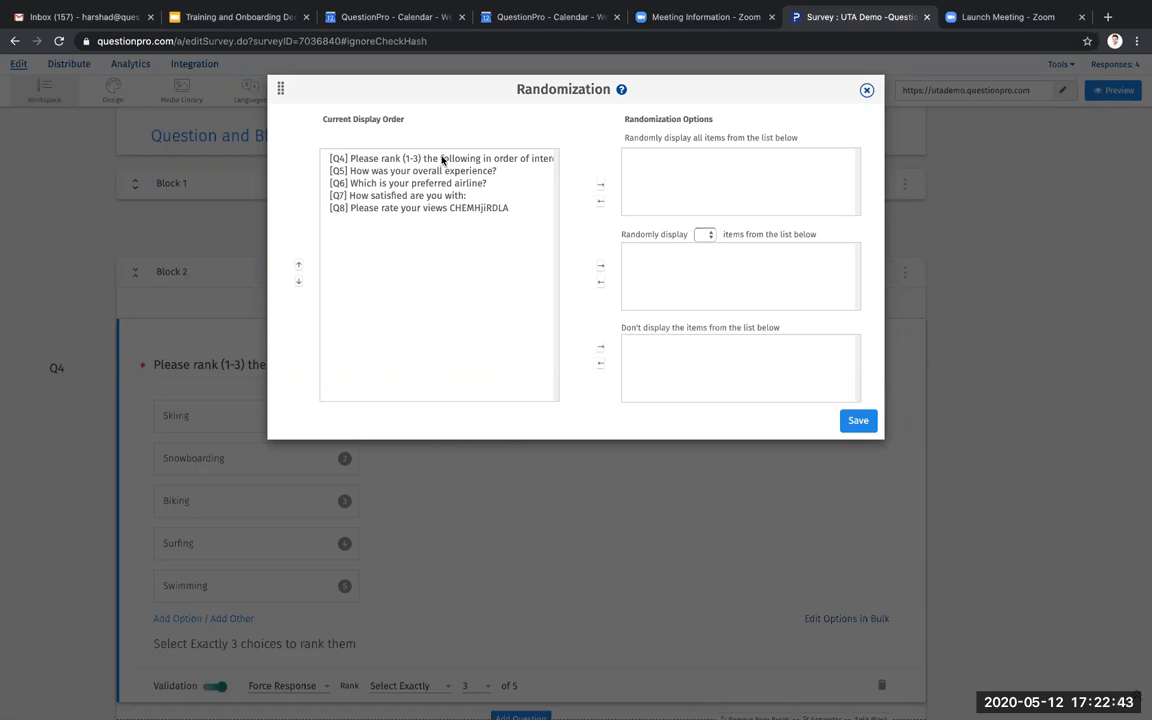
- Set Q4, Q5 and Q6 to display randomly, add Q8 to the items not displayed, and close the randomization options without saving
{"action": "left_click_drag", "start_coordinate": [442, 160], "coordinate": [484, 182]}
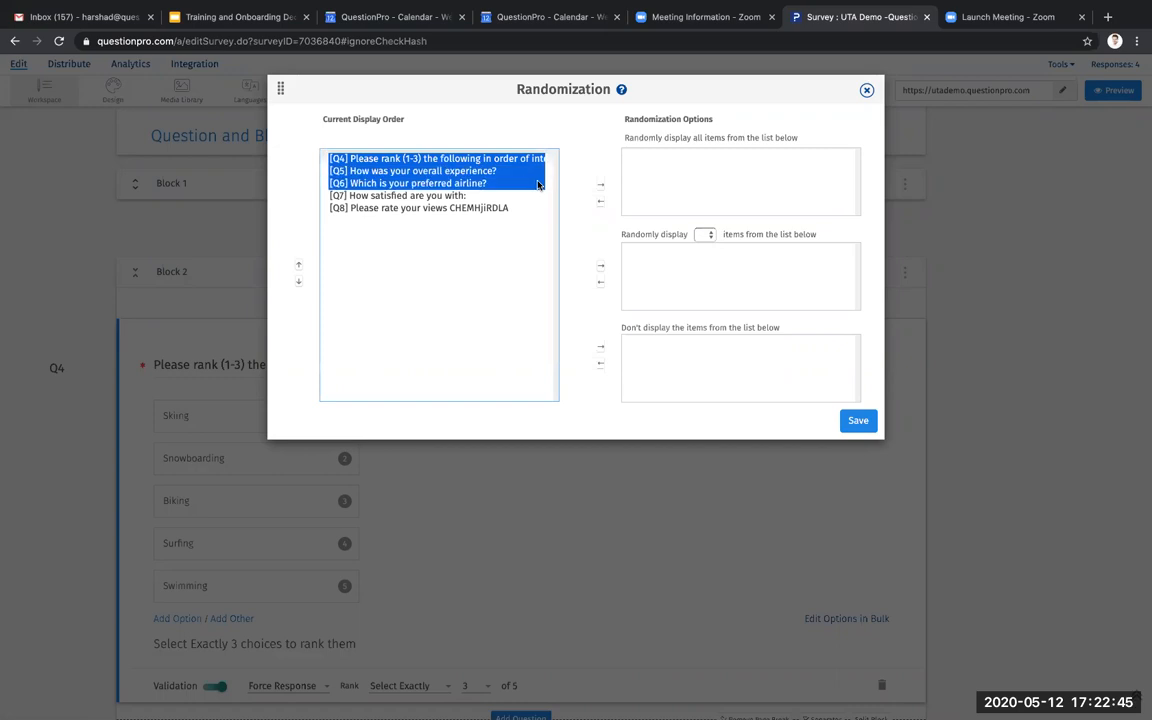
{"action": "left_click", "coordinate": [599, 189]}
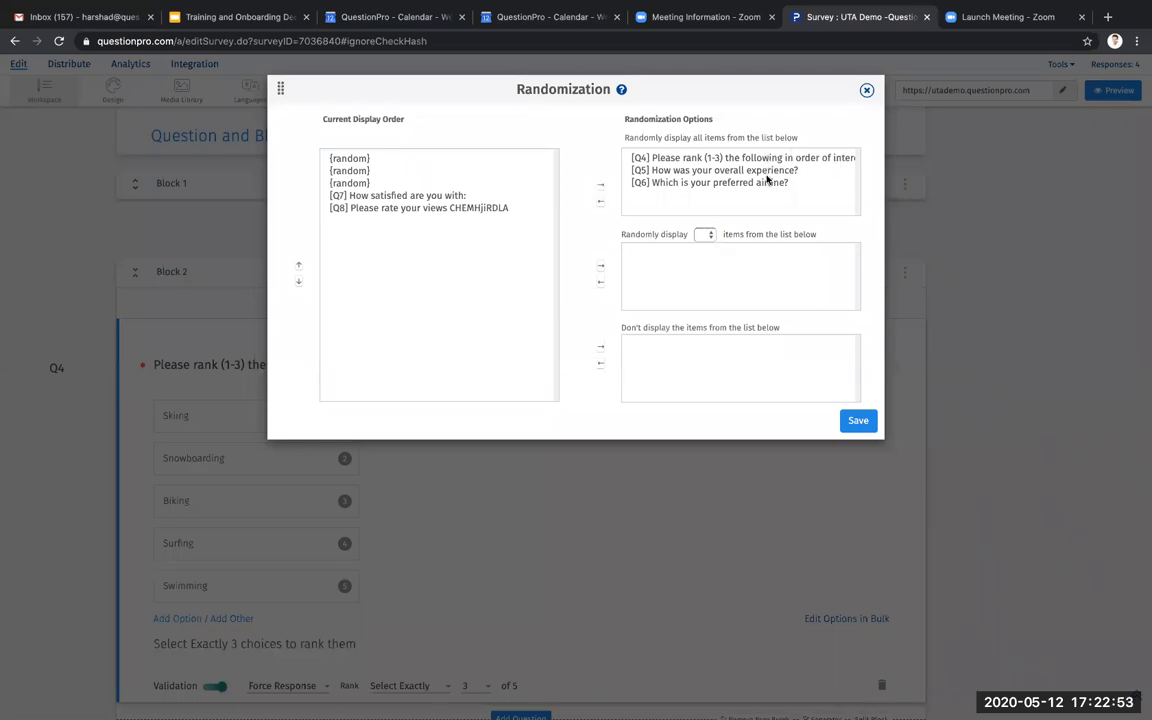
{"action": "left_click", "coordinate": [454, 208]}
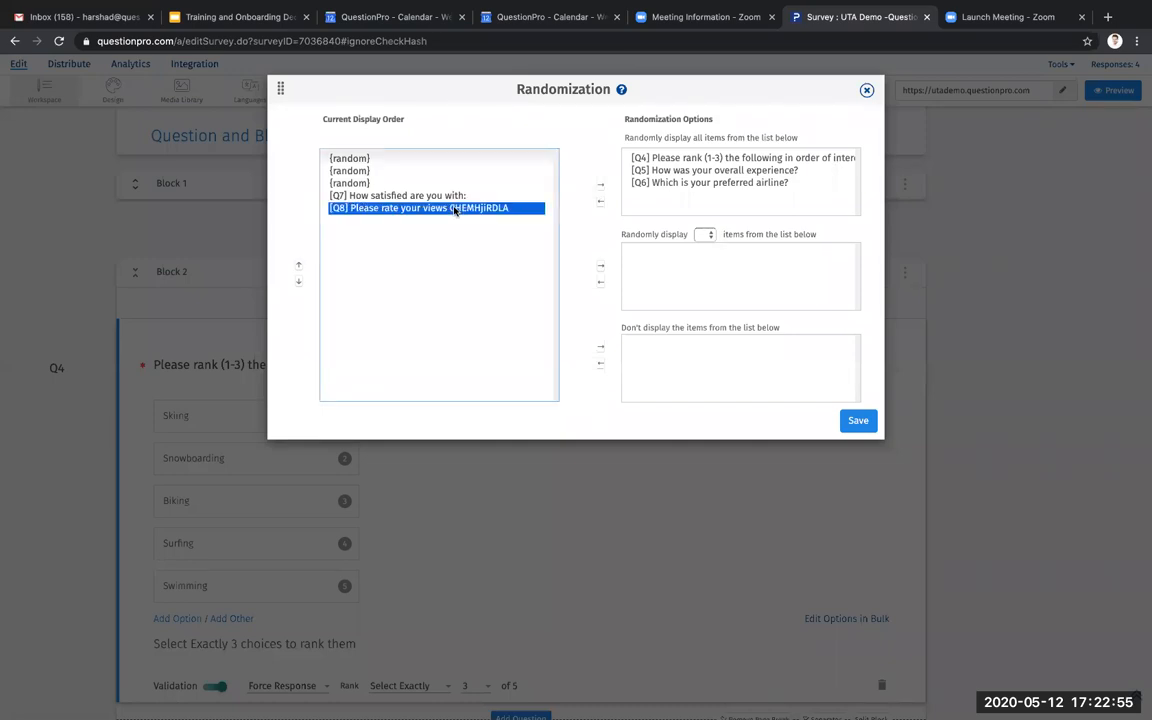
{"action": "left_click", "coordinate": [602, 350]}
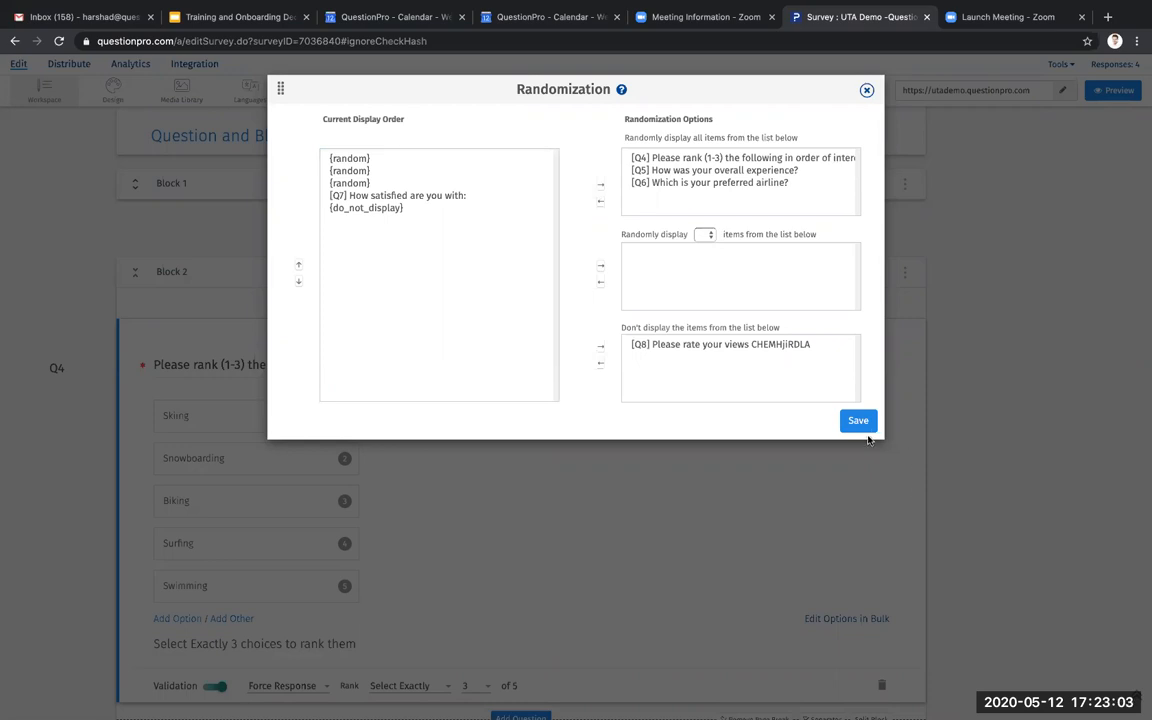
{"action": "left_click", "coordinate": [868, 91]}
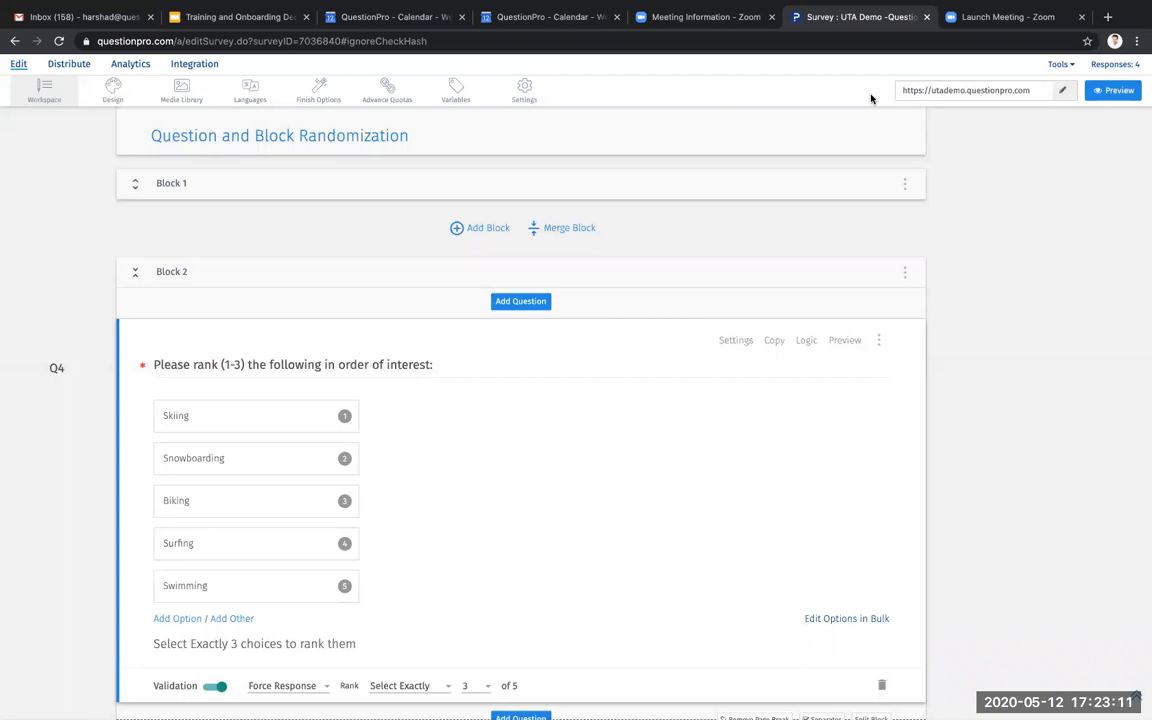
- Collapse Block 2 and open the survey's Block Randomizer
{"action": "left_click", "coordinate": [136, 271]}
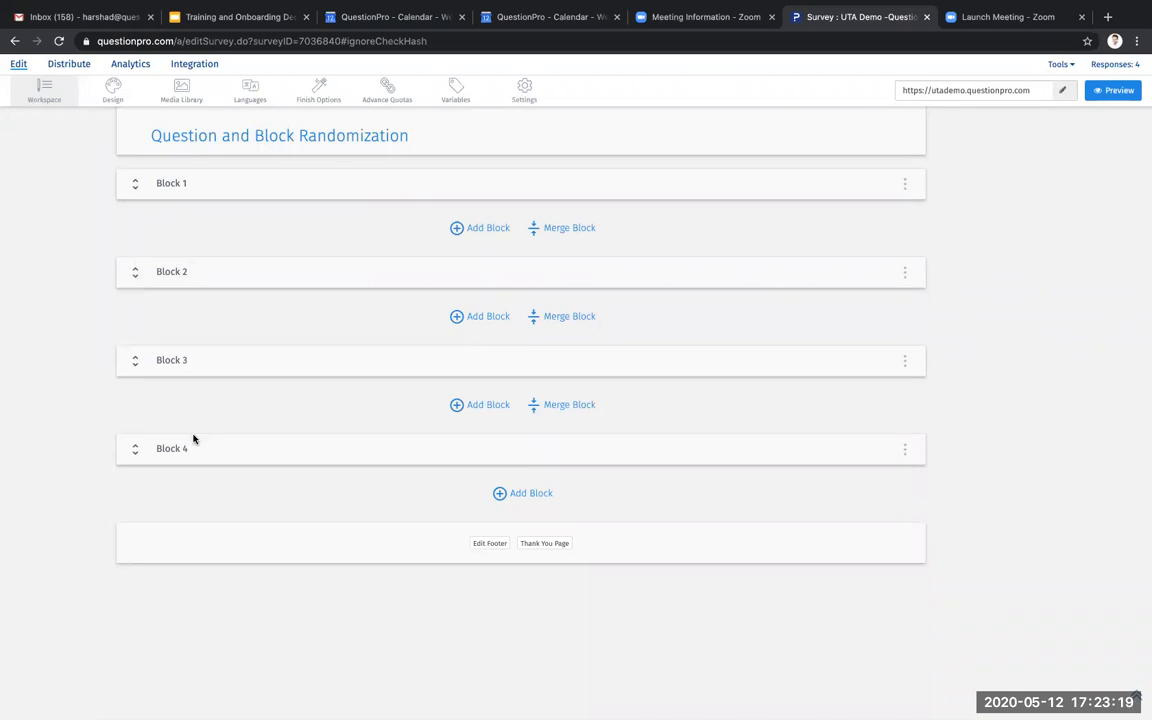
{"action": "left_click", "coordinate": [1062, 66]}
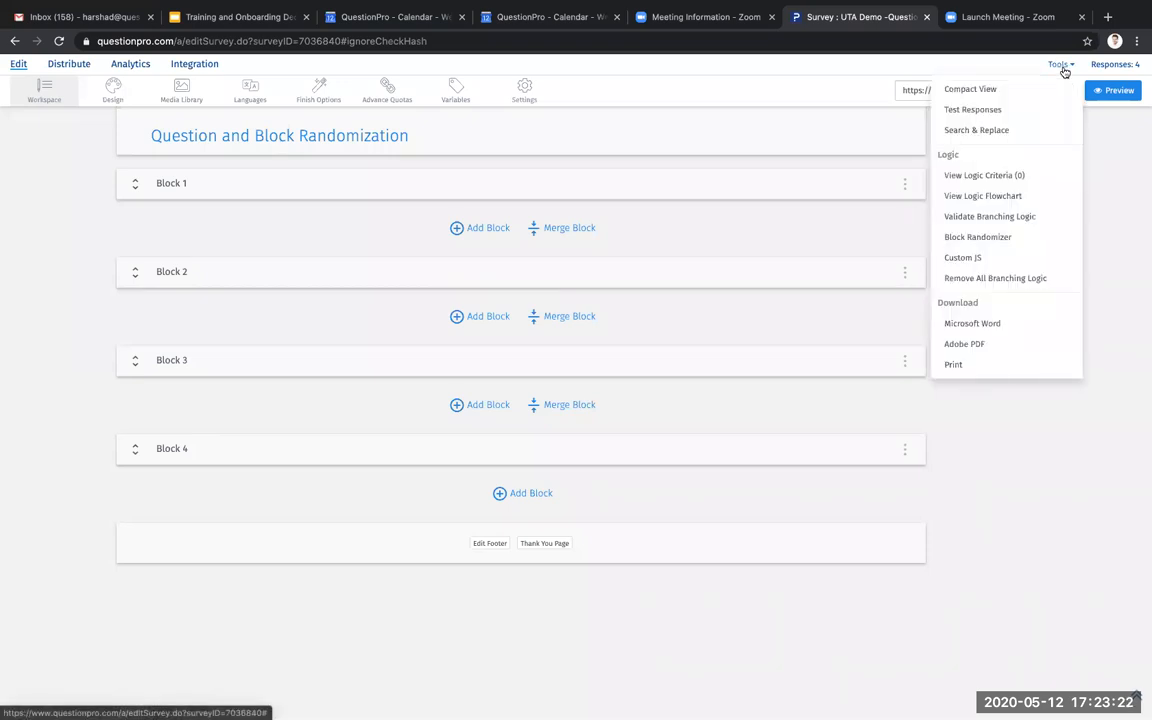
{"action": "left_click", "coordinate": [1010, 244]}
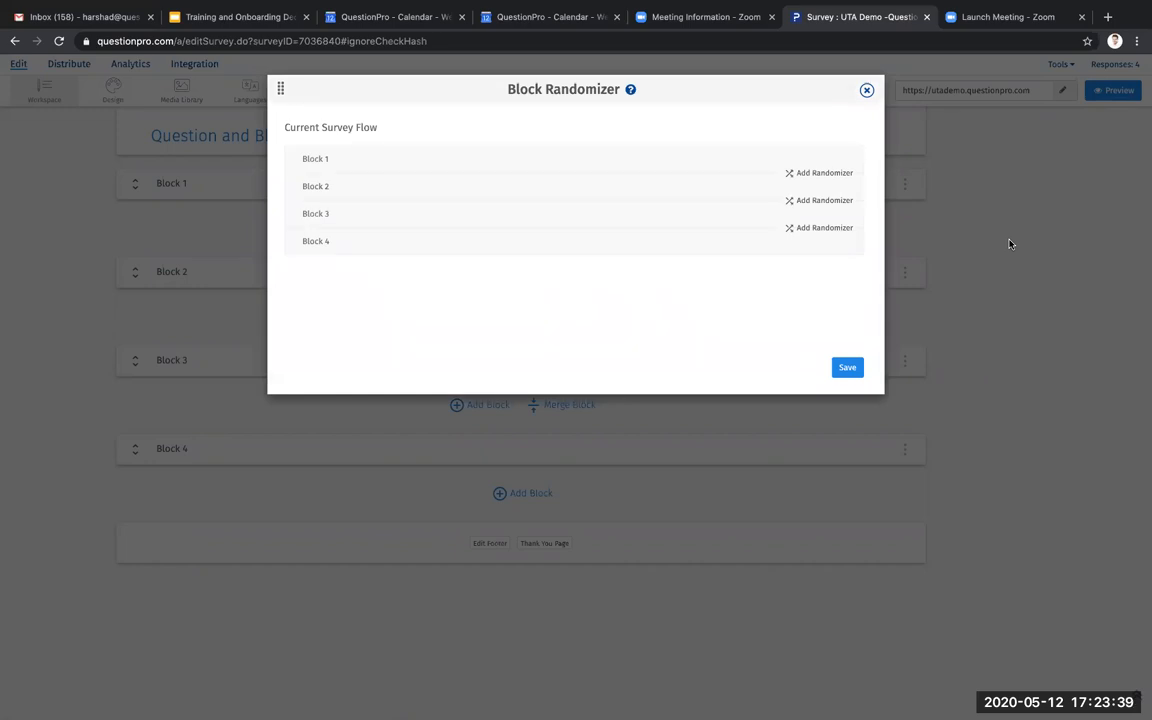
- Add a randomizer after Block 2, put Blocks 2 and 3 in it with 2 items randomly displayed, and close without saving
{"action": "left_click", "coordinate": [823, 201]}
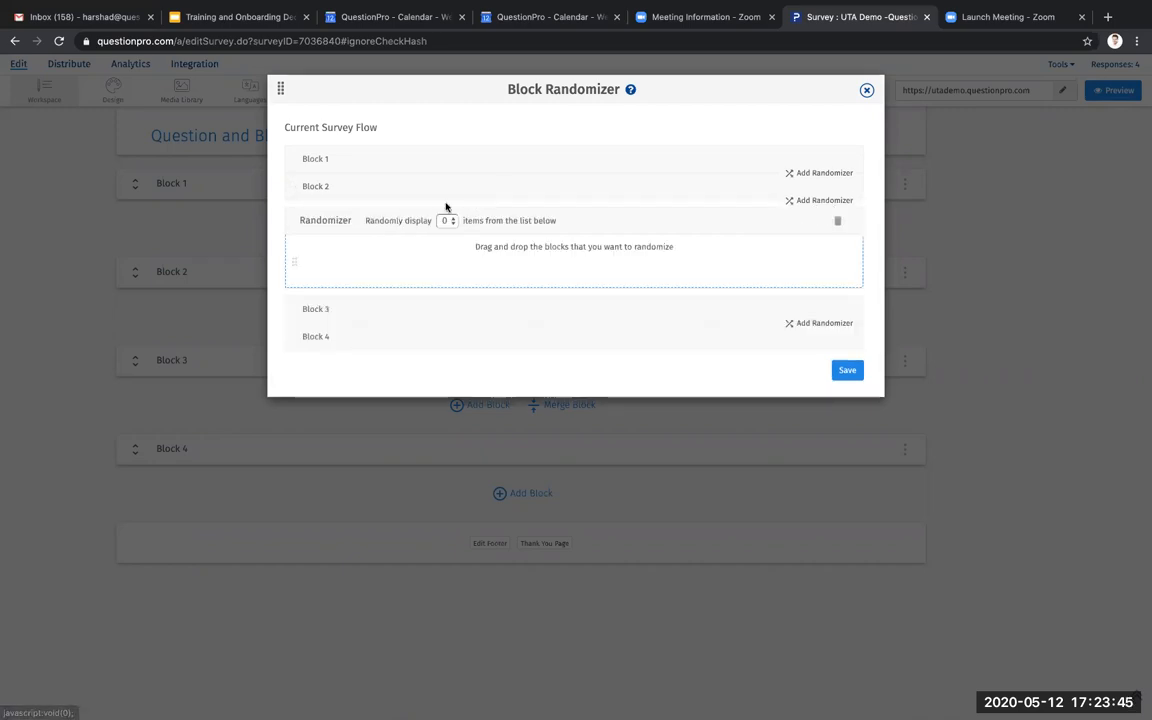
{"action": "left_click_drag", "start_coordinate": [445, 193], "coordinate": [481, 229]}
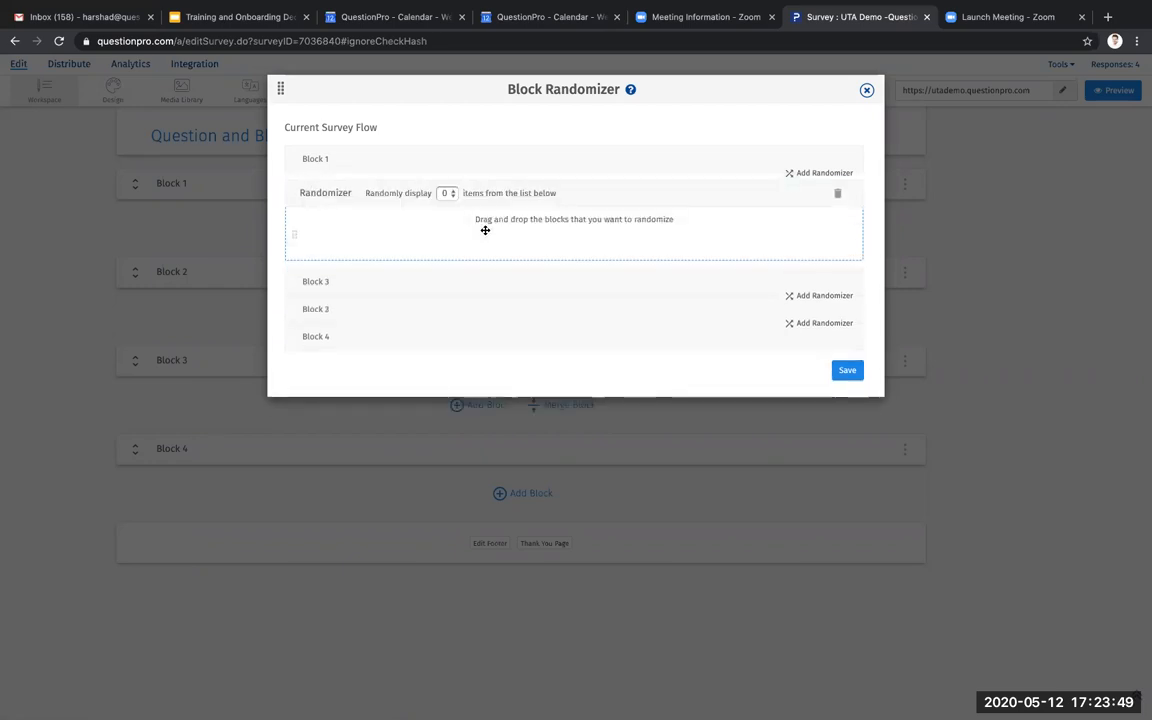
{"action": "left_click_drag", "start_coordinate": [457, 281], "coordinate": [435, 244]}
{"action": "left_click_drag", "start_coordinate": [404, 288], "coordinate": [401, 252]}
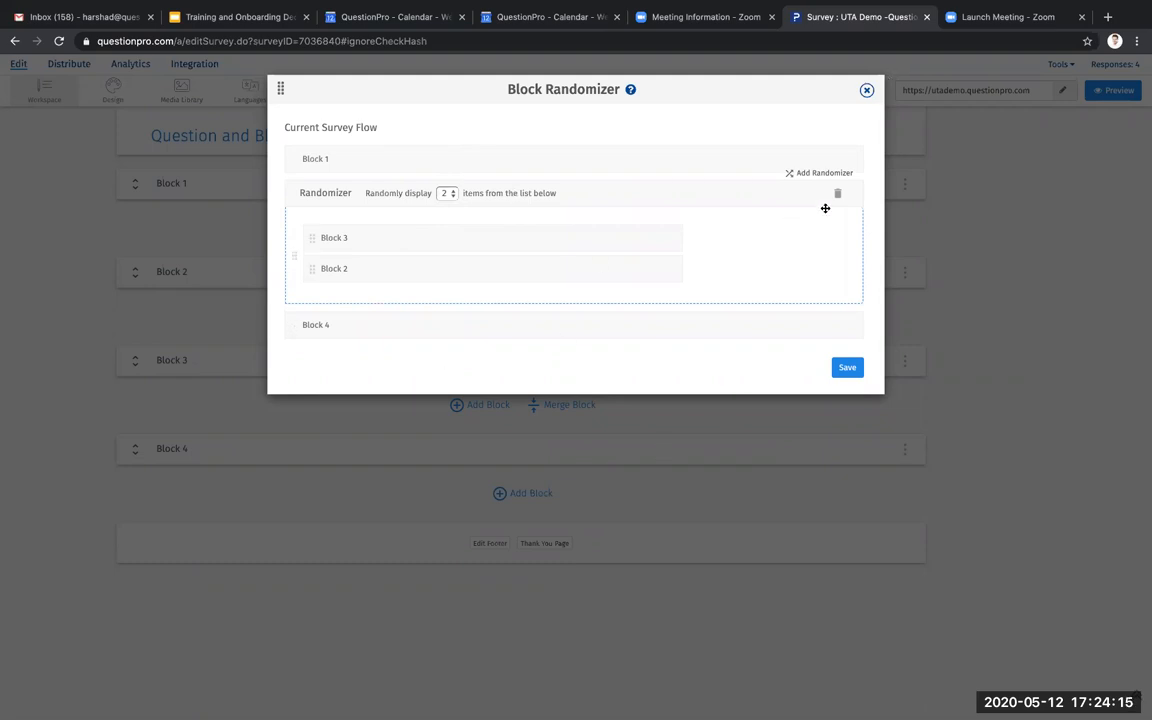
{"action": "left_click", "coordinate": [866, 92]}
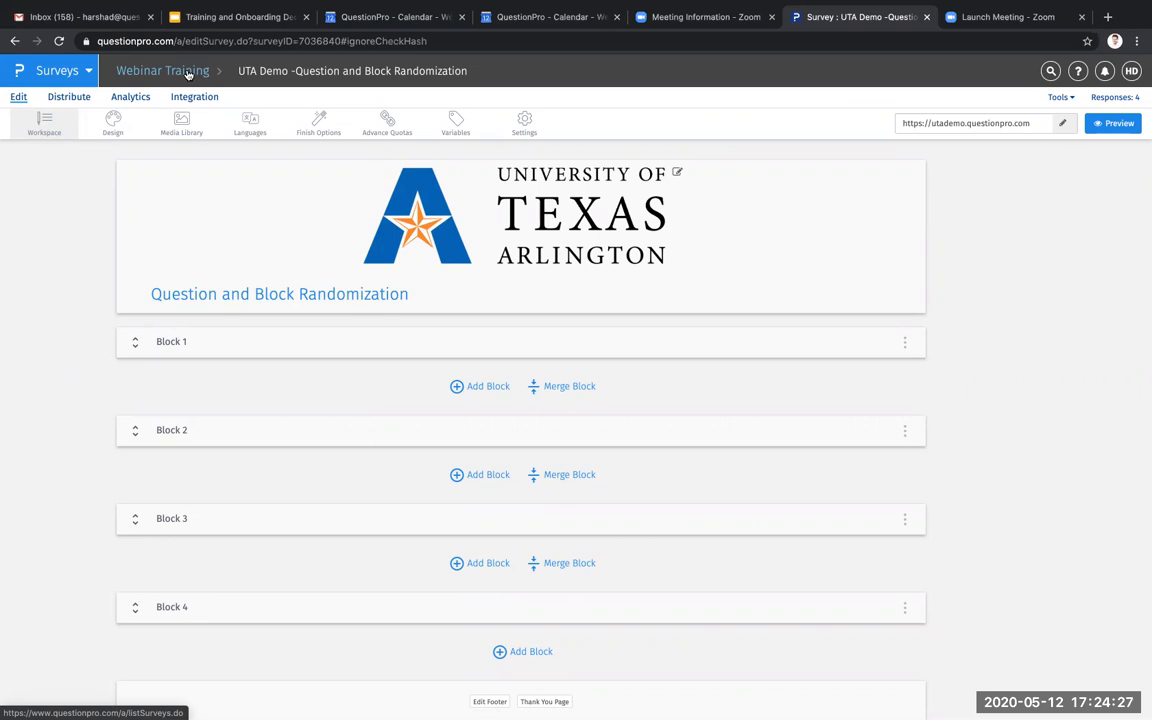
- Return to the Webinar Training folder, then switch to the Training and Onboarding Deck in Google Slides and place the cursor in "Survey Sharing and Collaboration"
{"action": "left_click", "coordinate": [187, 72]}
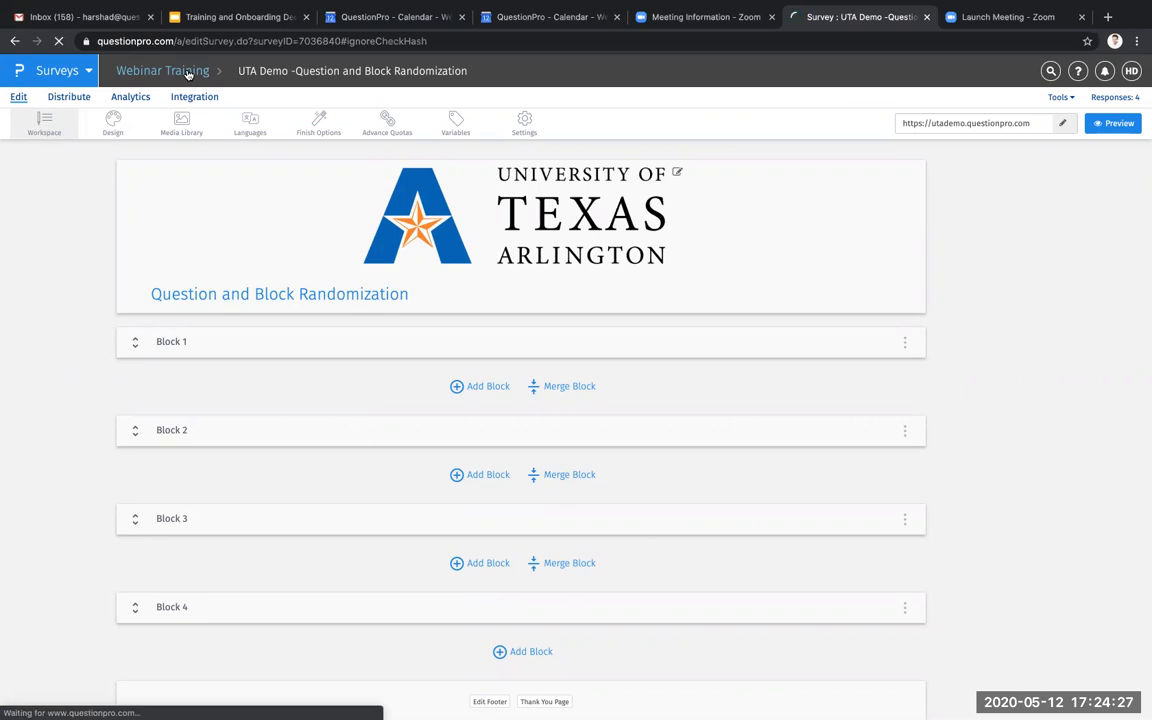
{"action": "left_click", "coordinate": [197, 16]}
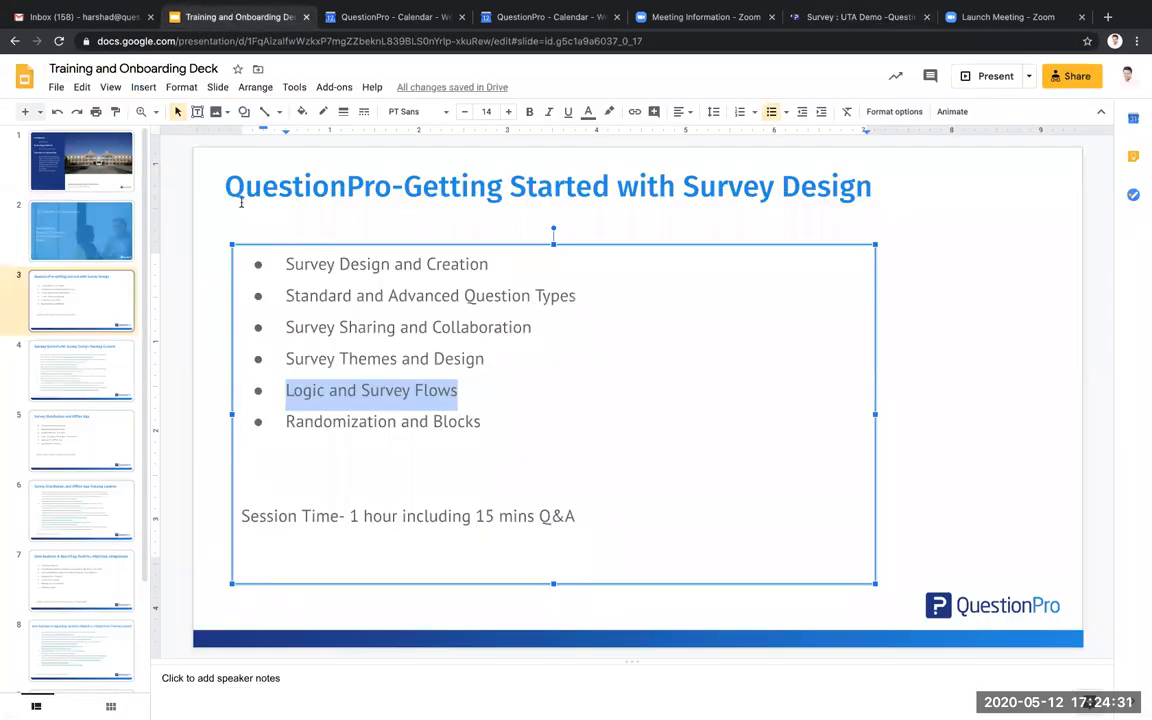
{"action": "left_click", "coordinate": [297, 327]}
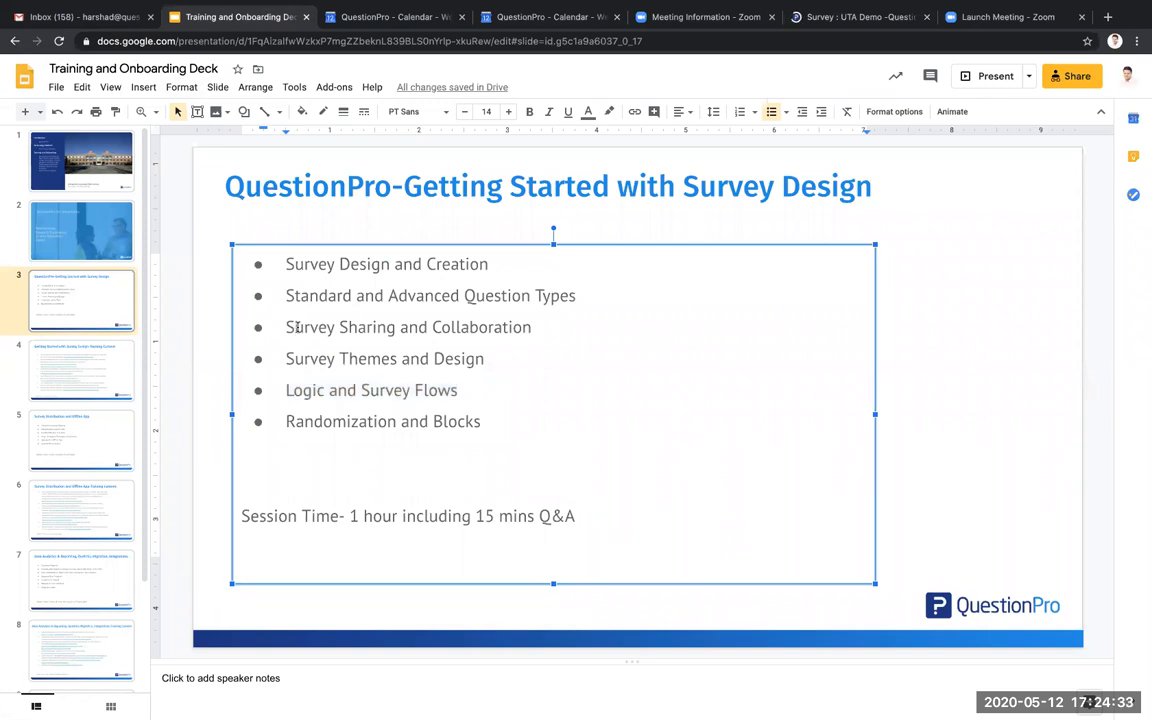
- Switch back to QuestionPro, look through the survey folders and open the SBAC-SPJainEvent folder
{"action": "left_click", "coordinate": [863, 18]}
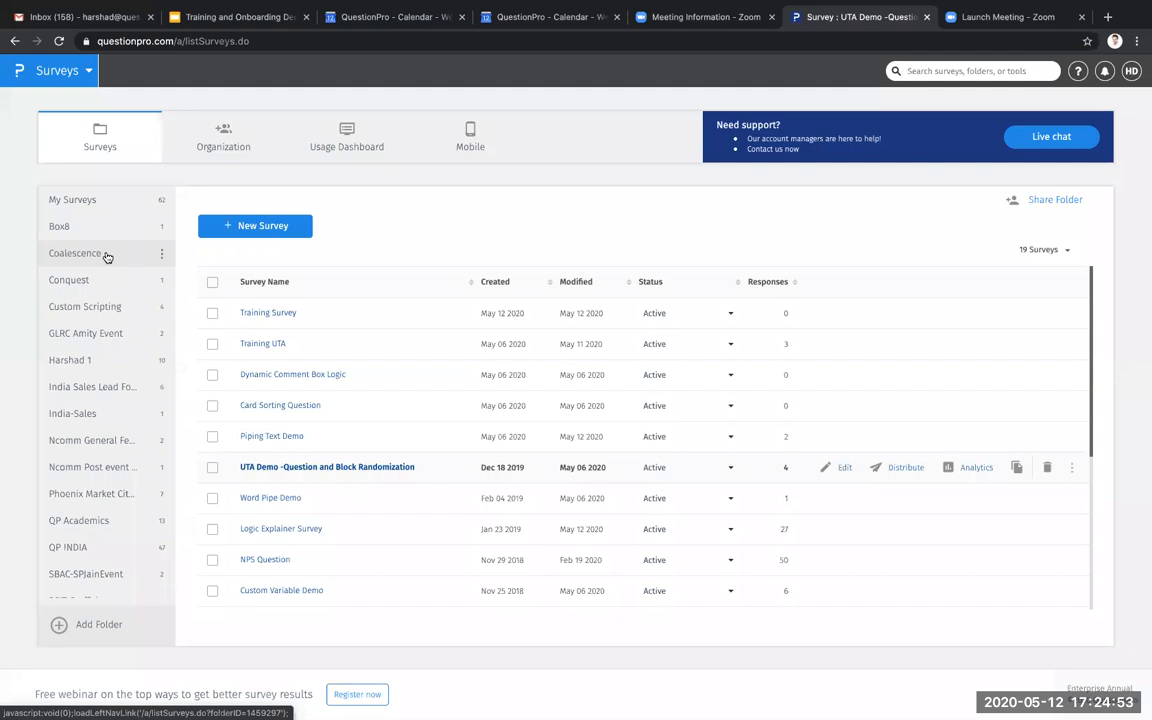
{"action": "scroll", "coordinate": [107, 257], "scroll_direction": "down", "scroll_amount": 3}
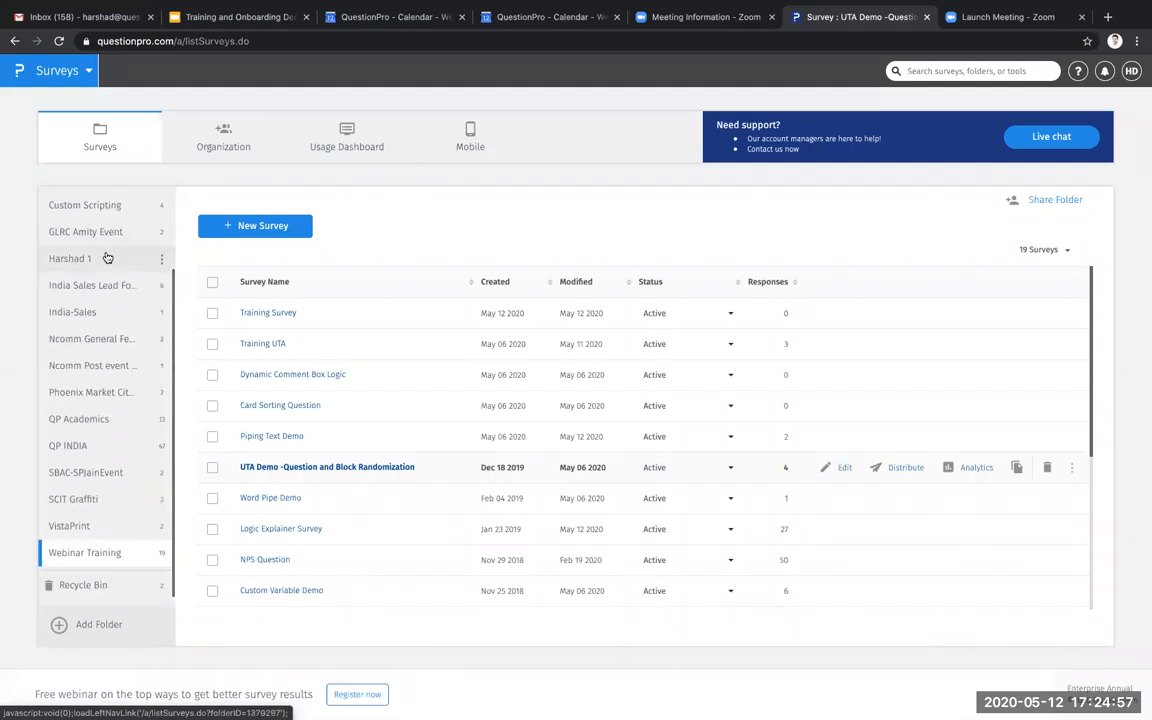
{"action": "scroll", "coordinate": [107, 258], "scroll_direction": "up", "scroll_amount": 3}
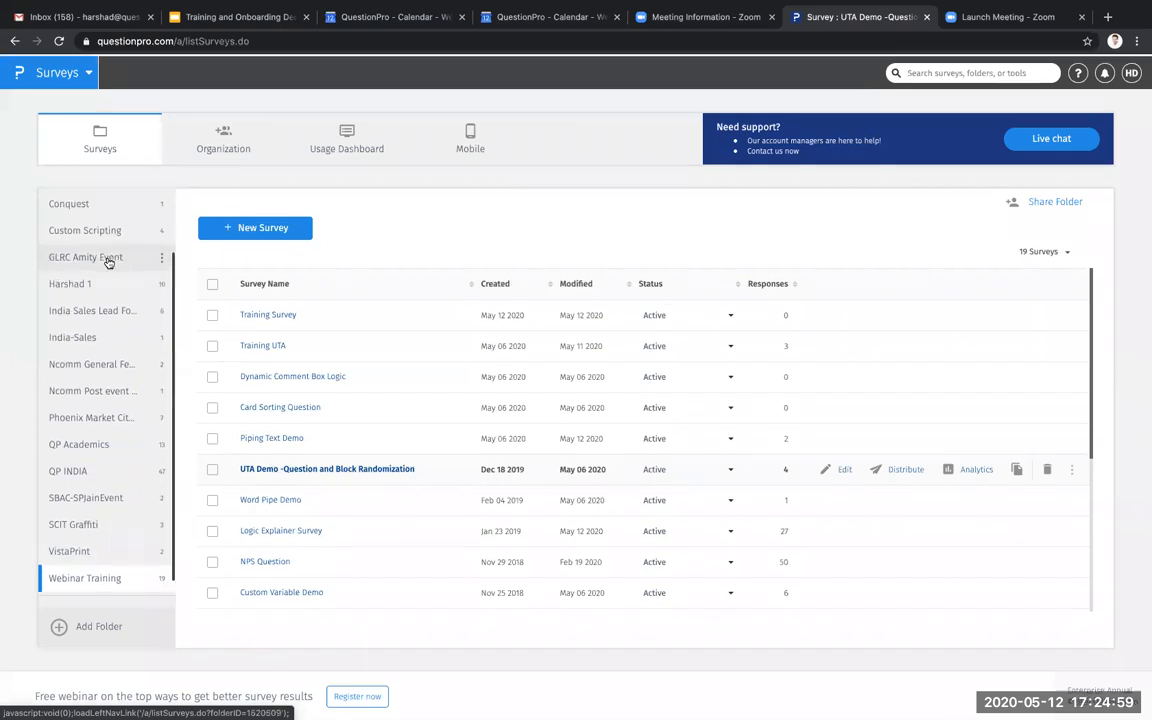
{"action": "scroll", "coordinate": [89, 227], "scroll_direction": "up", "scroll_amount": 1}
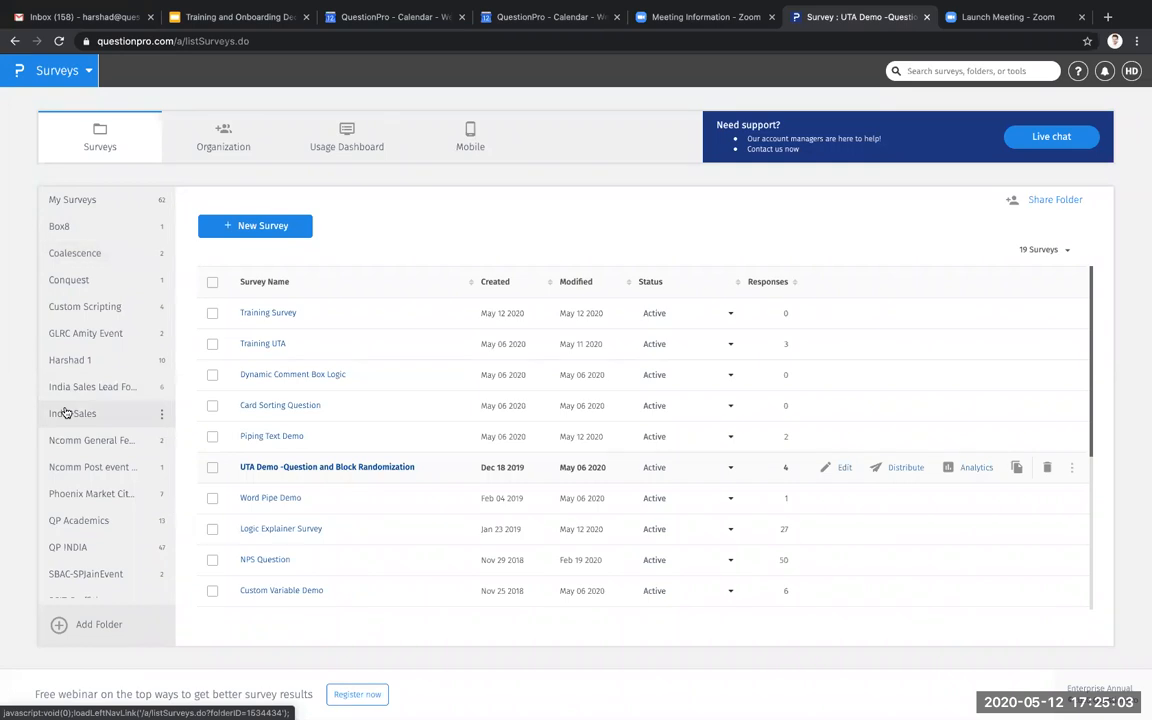
{"action": "scroll", "coordinate": [85, 527], "scroll_direction": "down", "scroll_amount": 1}
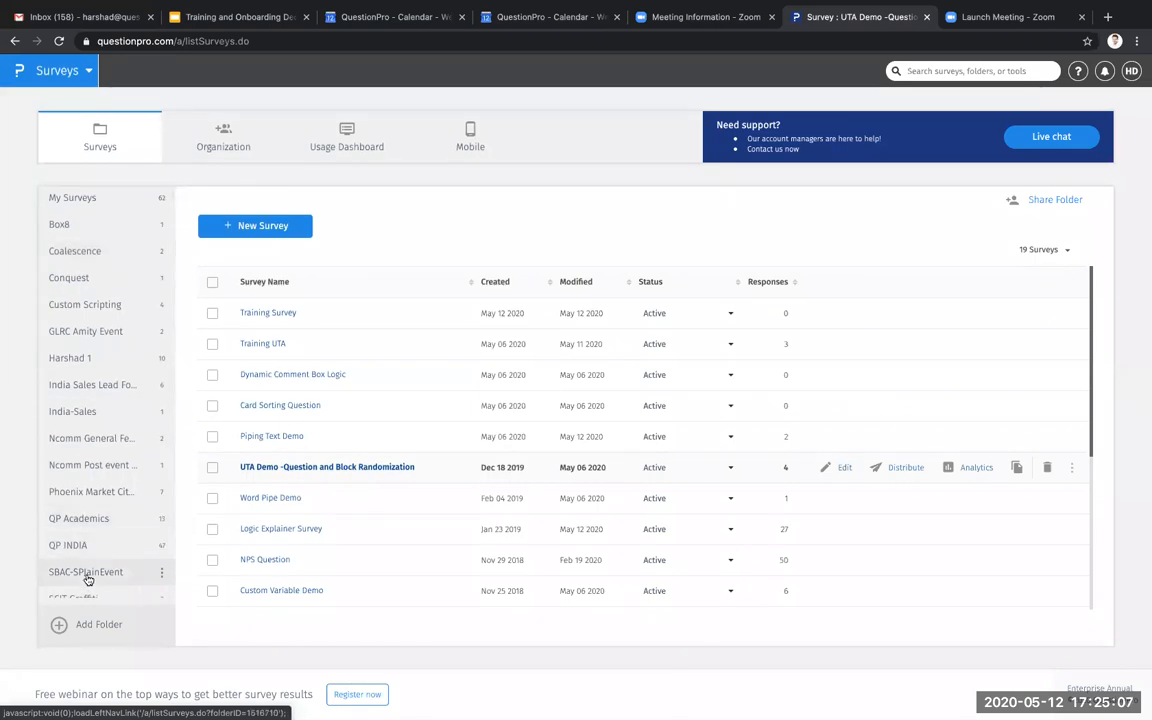
{"action": "left_click", "coordinate": [87, 572]}
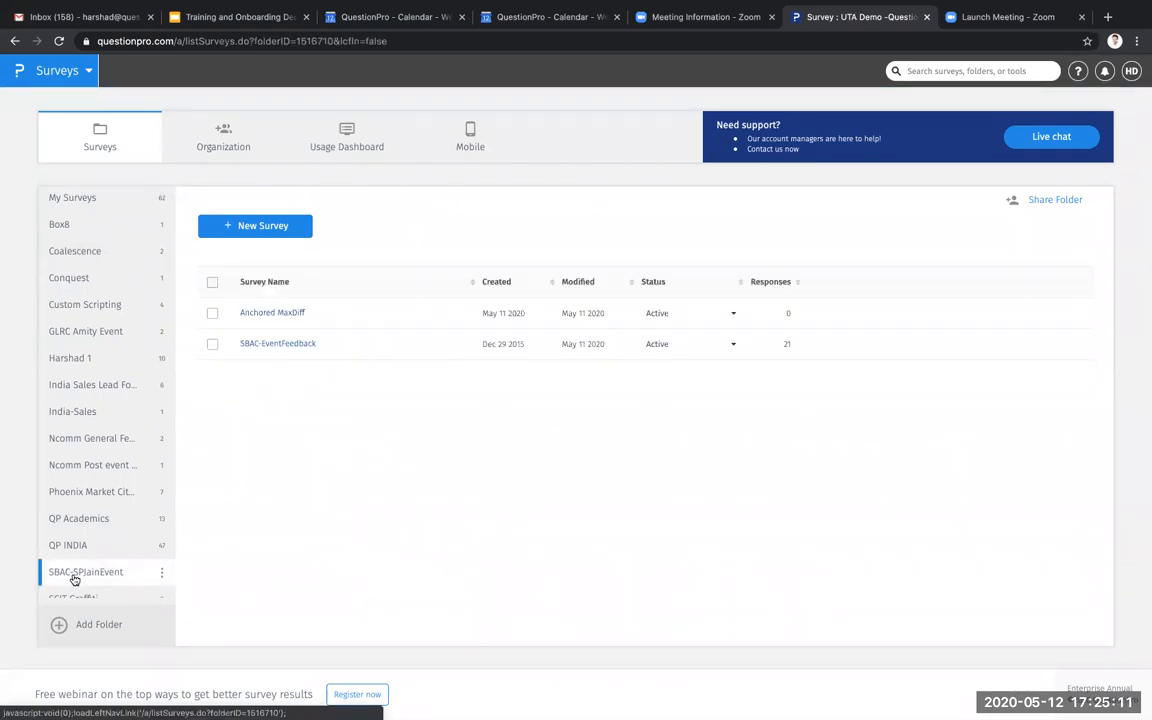
{"action": "mouse_move", "coordinate": [279, 343]}
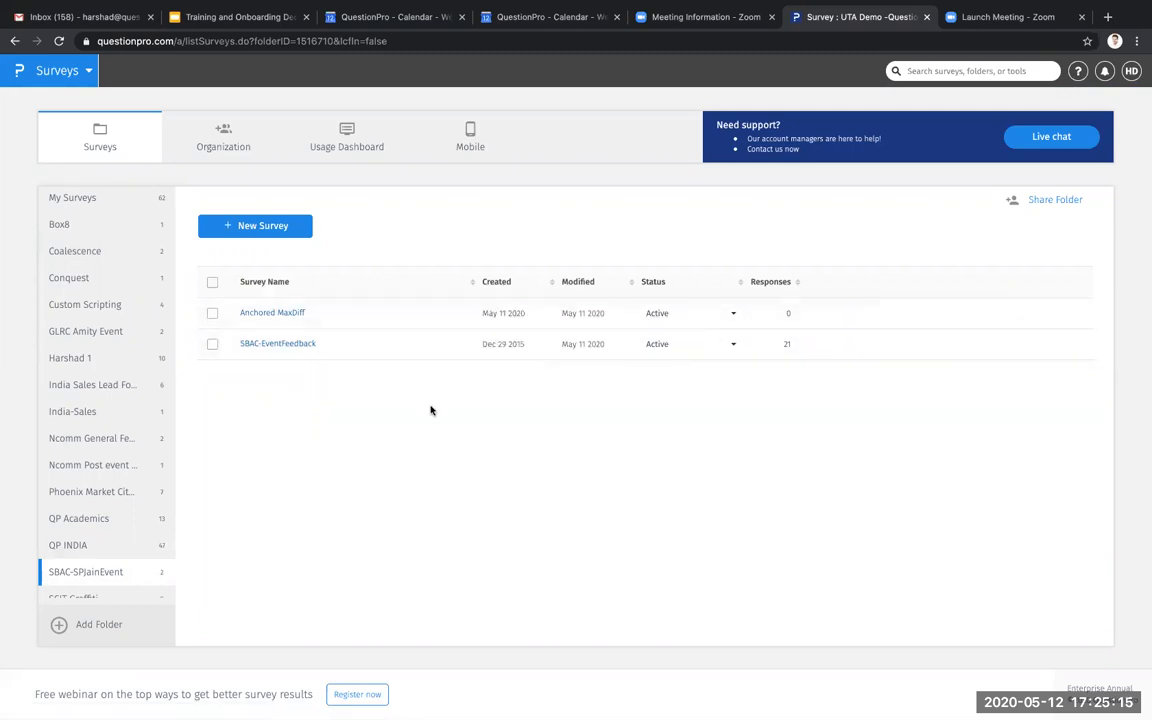
- Open sharing for the SBAC-SPJainEvent folder and add testuser to the users it is shared with
{"action": "left_click", "coordinate": [1038, 199]}
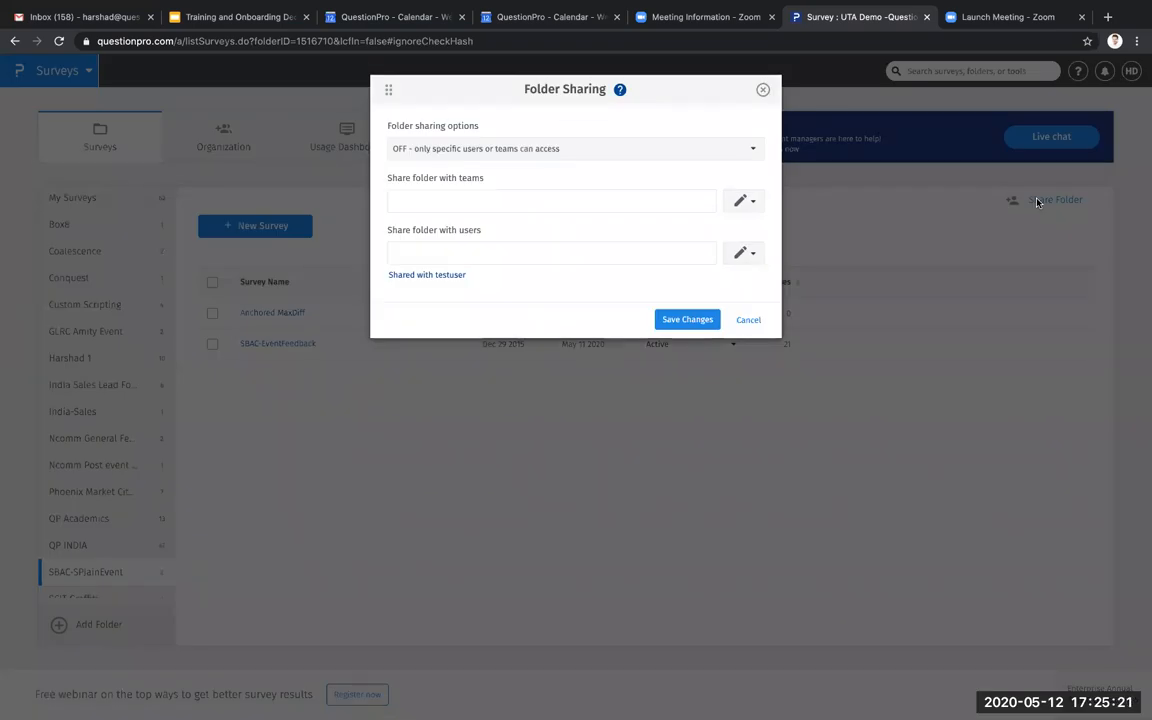
{"action": "left_click", "coordinate": [607, 250]}
{"action": "type", "text": "testuser"}
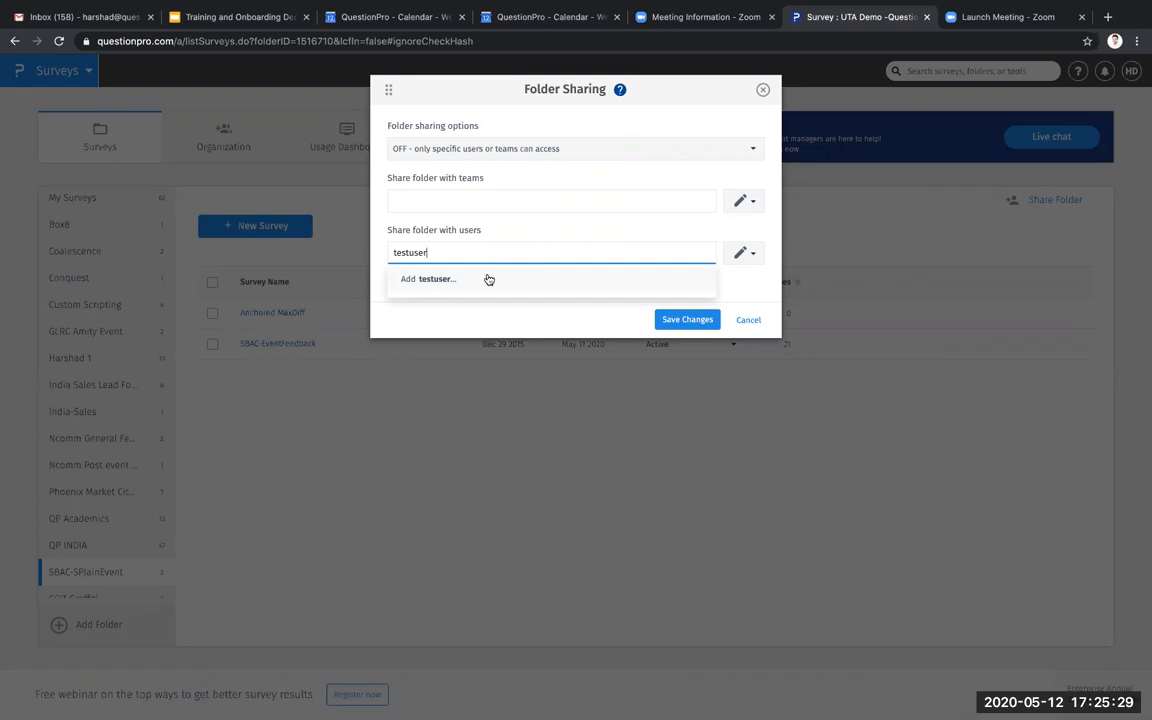
{"action": "left_click", "coordinate": [488, 278]}
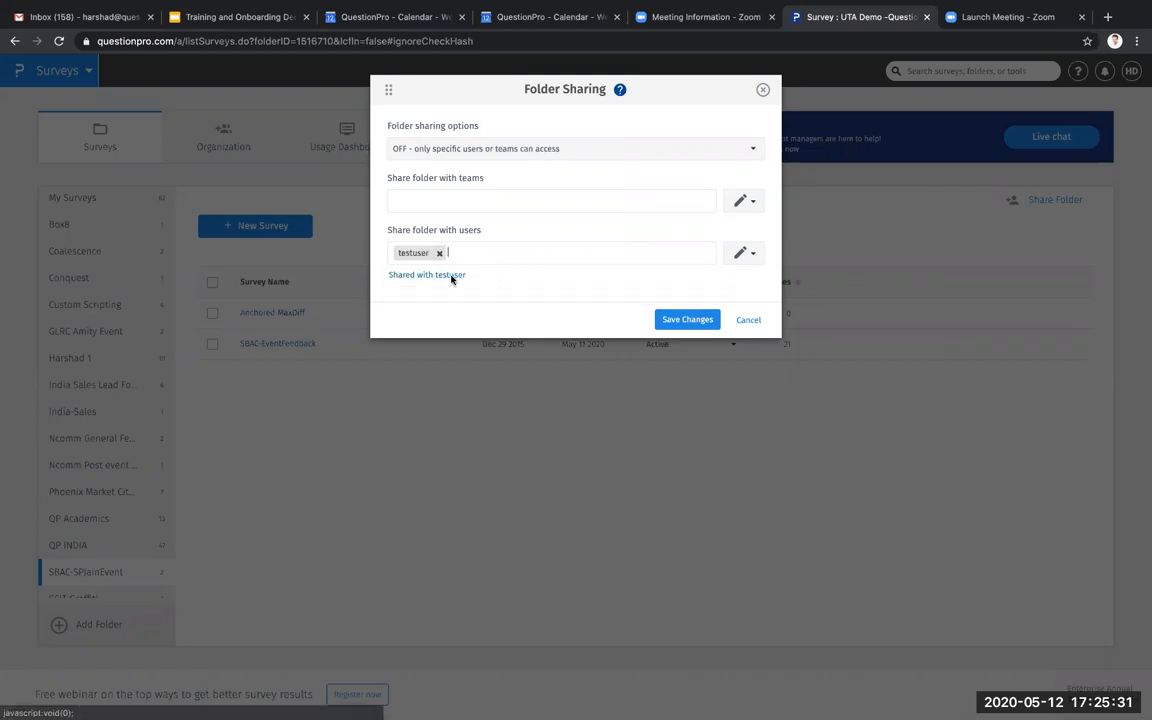
- Open the folder's sharing access, examine testuser's permission options, remove testuser from the access list, and close without saving
{"action": "left_click", "coordinate": [452, 278]}
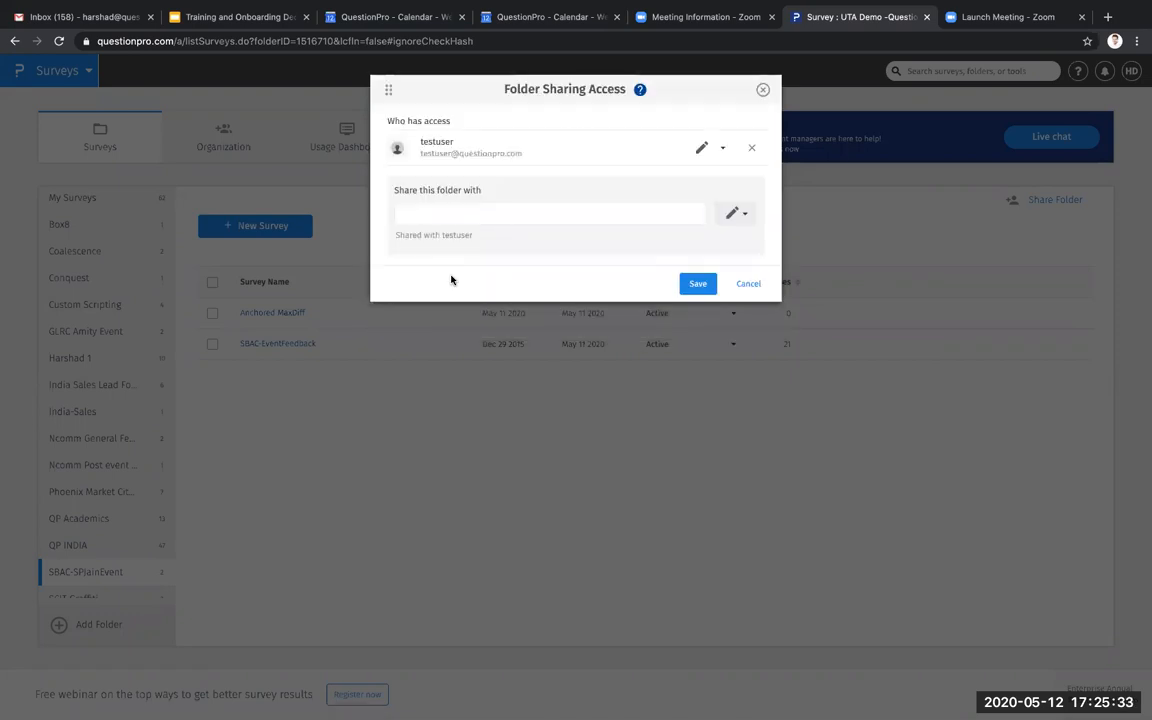
{"action": "left_click", "coordinate": [717, 158]}
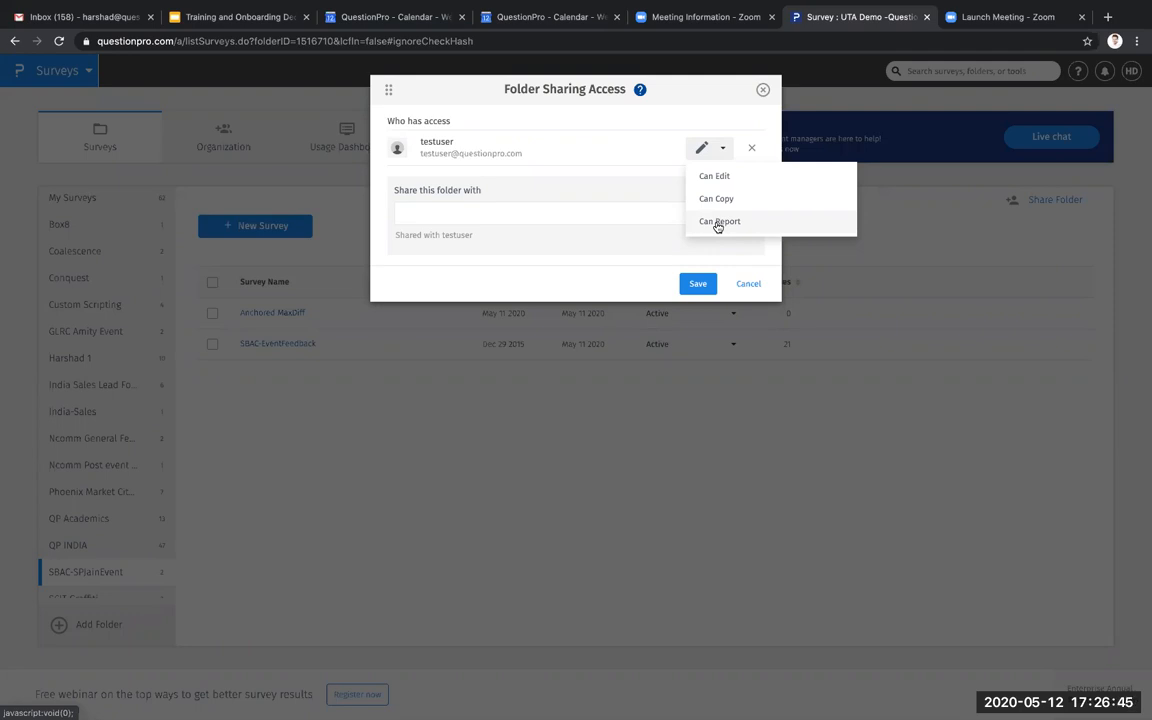
{"action": "left_click", "coordinate": [716, 175]}
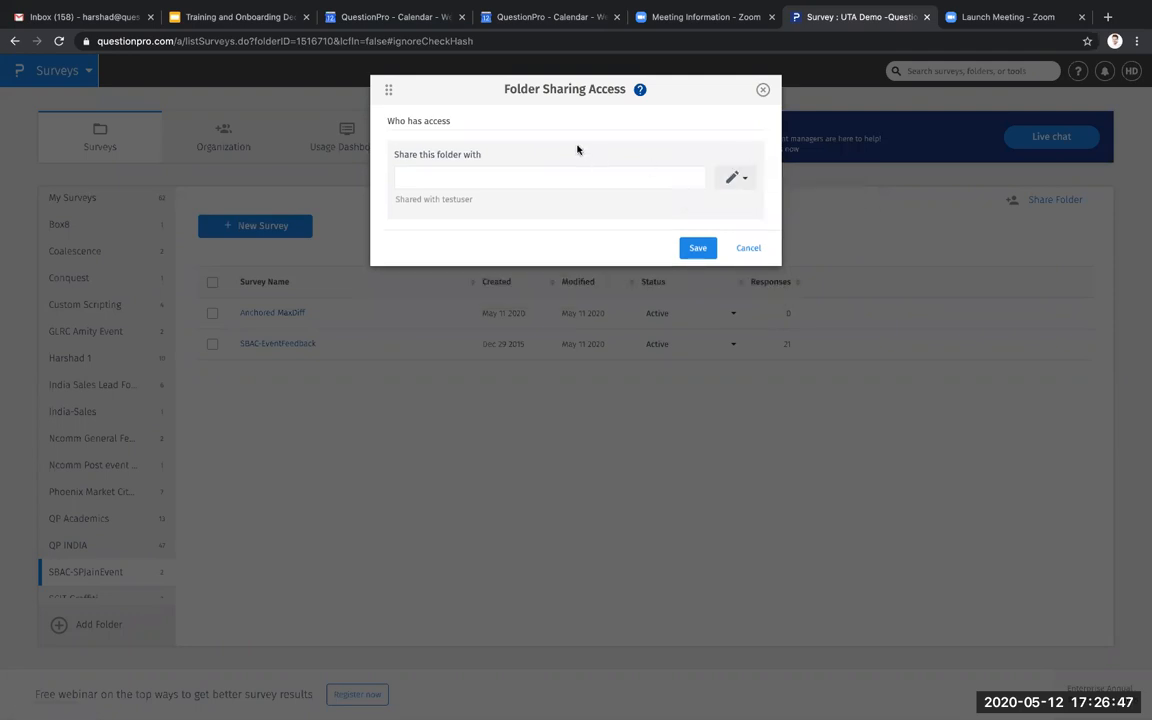
{"action": "left_click", "coordinate": [555, 179]}
{"action": "left_click", "coordinate": [760, 91]}
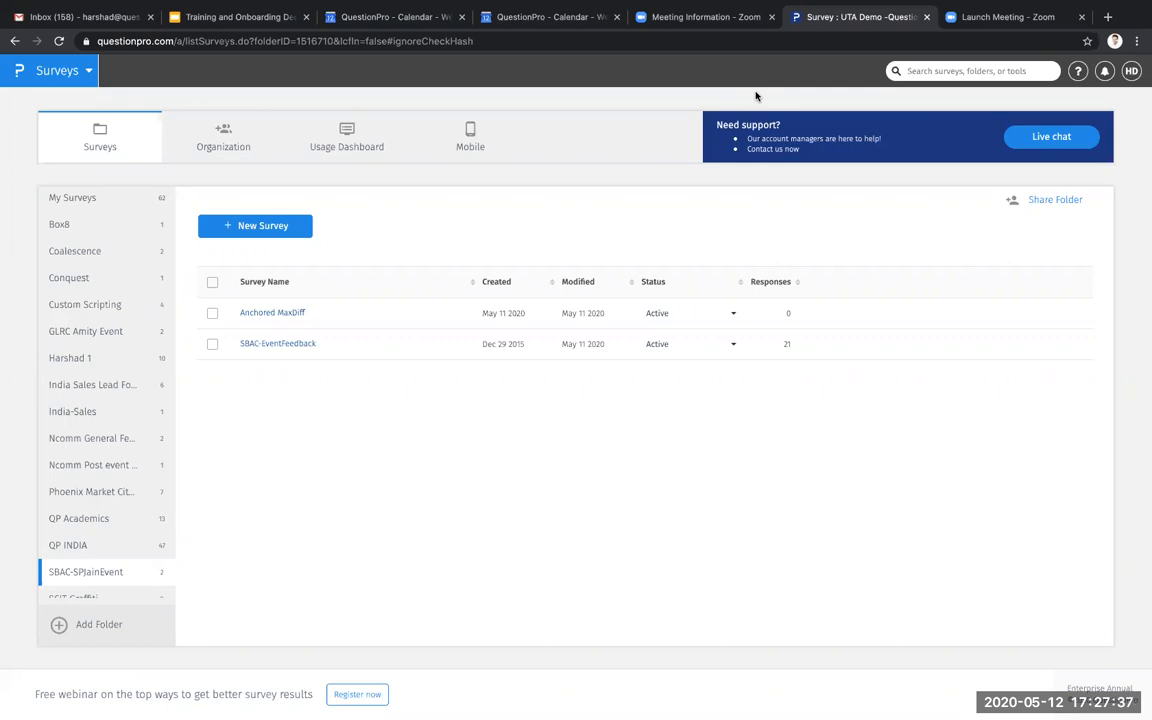
- Switch to the Training and Onboarding Deck in Google Slides, and open questionpro.com/help in a new browser tab
{"action": "left_click", "coordinate": [197, 20]}
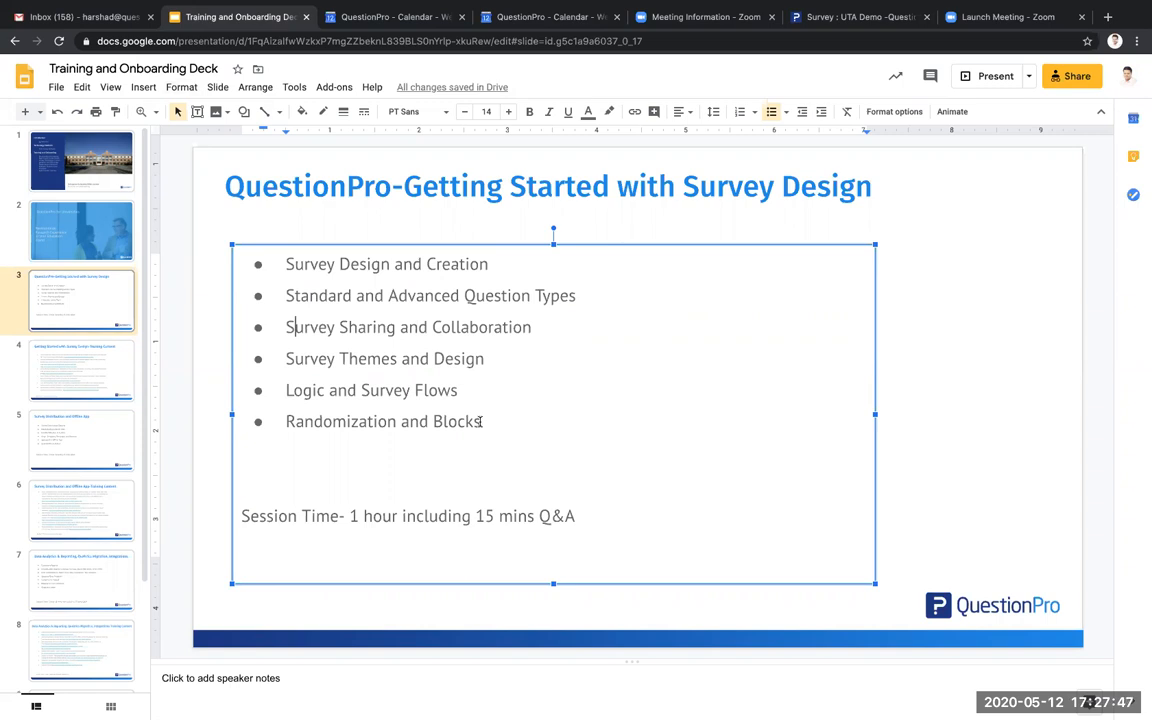
{"action": "left_click", "coordinate": [1107, 17]}
{"action": "type", "text": "question"}
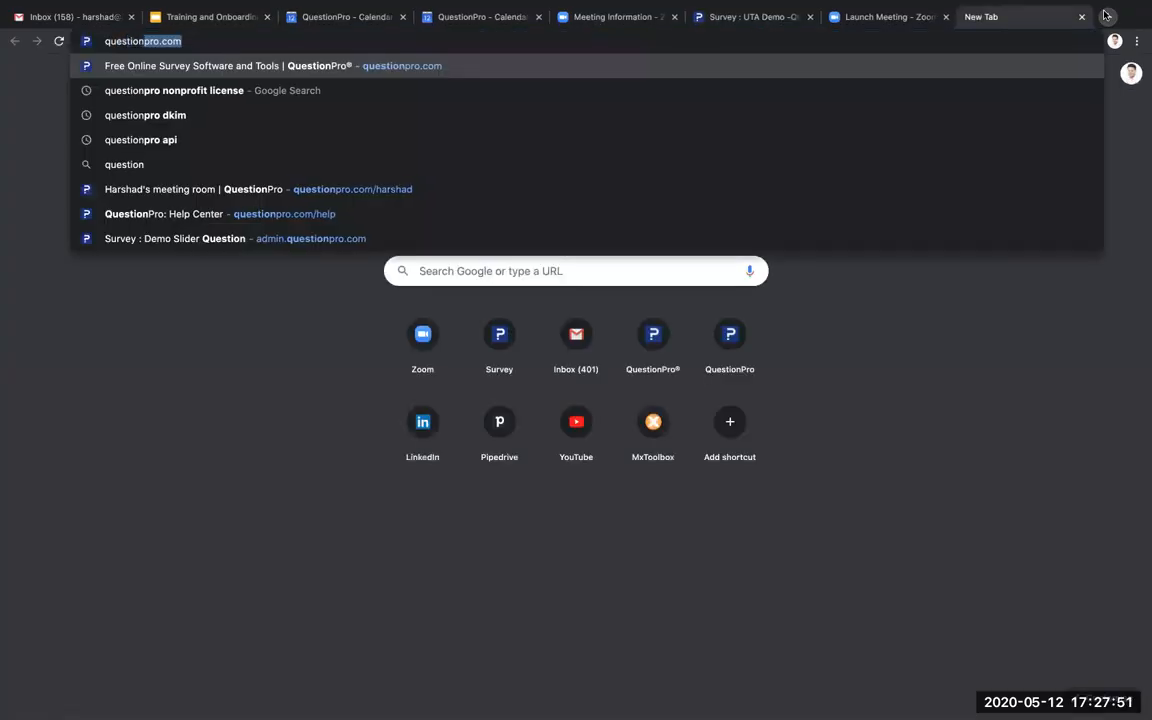
{"action": "type", "text": "pro.com/hel"}
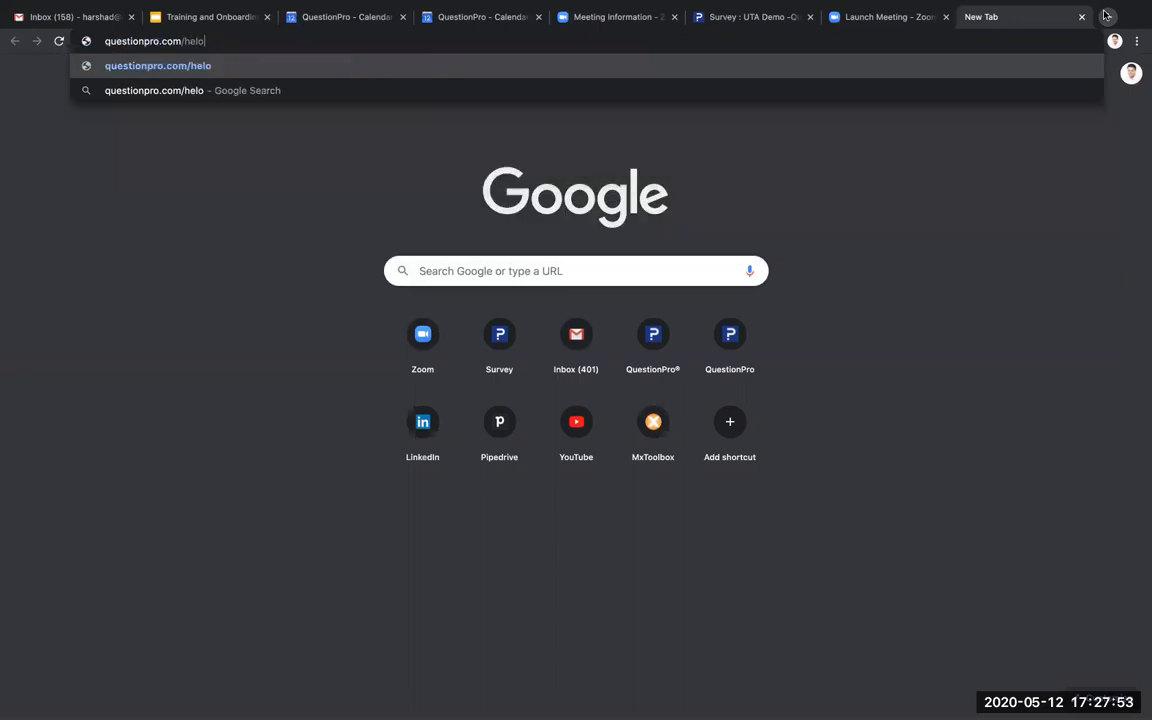
{"action": "type", "text": "p"}
{"action": "key", "text": "Return"}
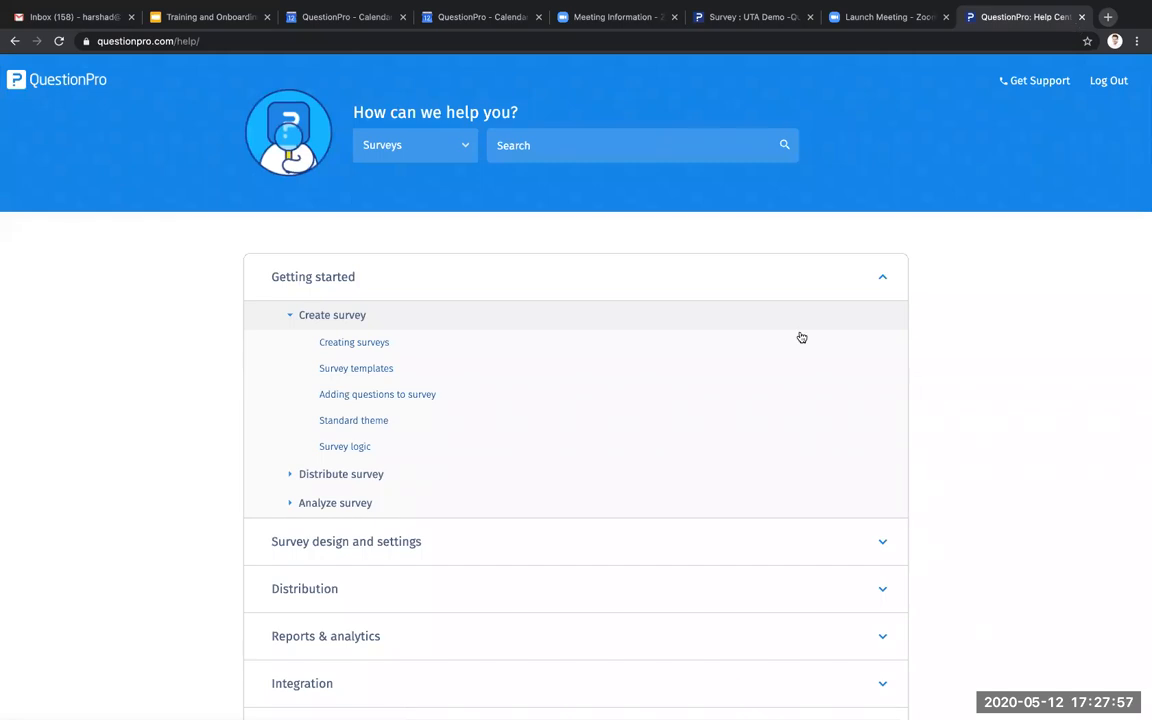
- Look over the Help Center's topics and its Webinar, Free Training and Support options, and open the live support chat
{"action": "scroll", "coordinate": [685, 369], "scroll_direction": "down", "scroll_amount": 5}
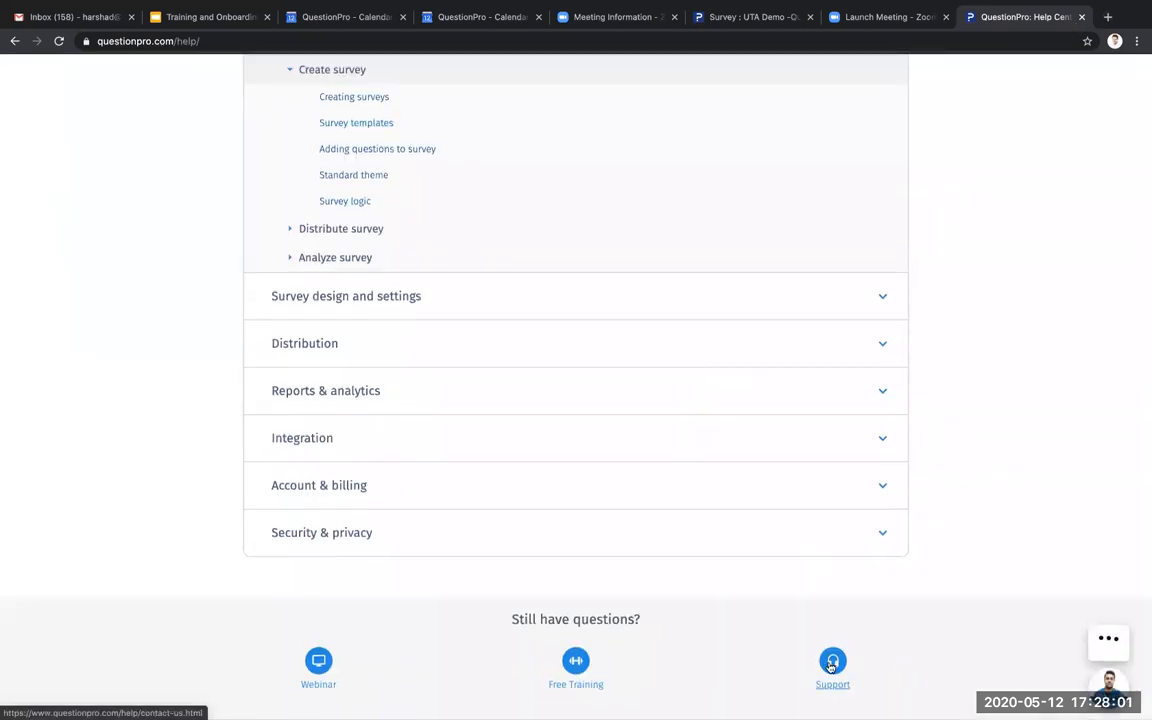
{"action": "scroll", "coordinate": [800, 480], "scroll_direction": "up", "scroll_amount": 3}
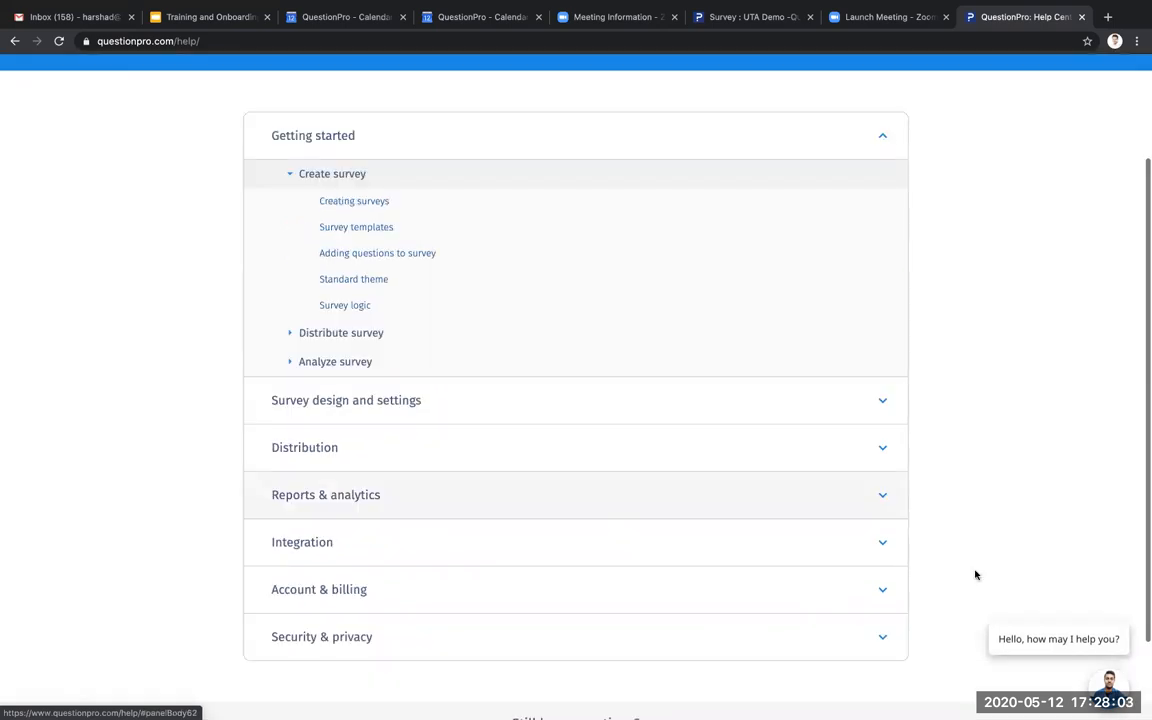
{"action": "left_click", "coordinate": [1108, 685]}
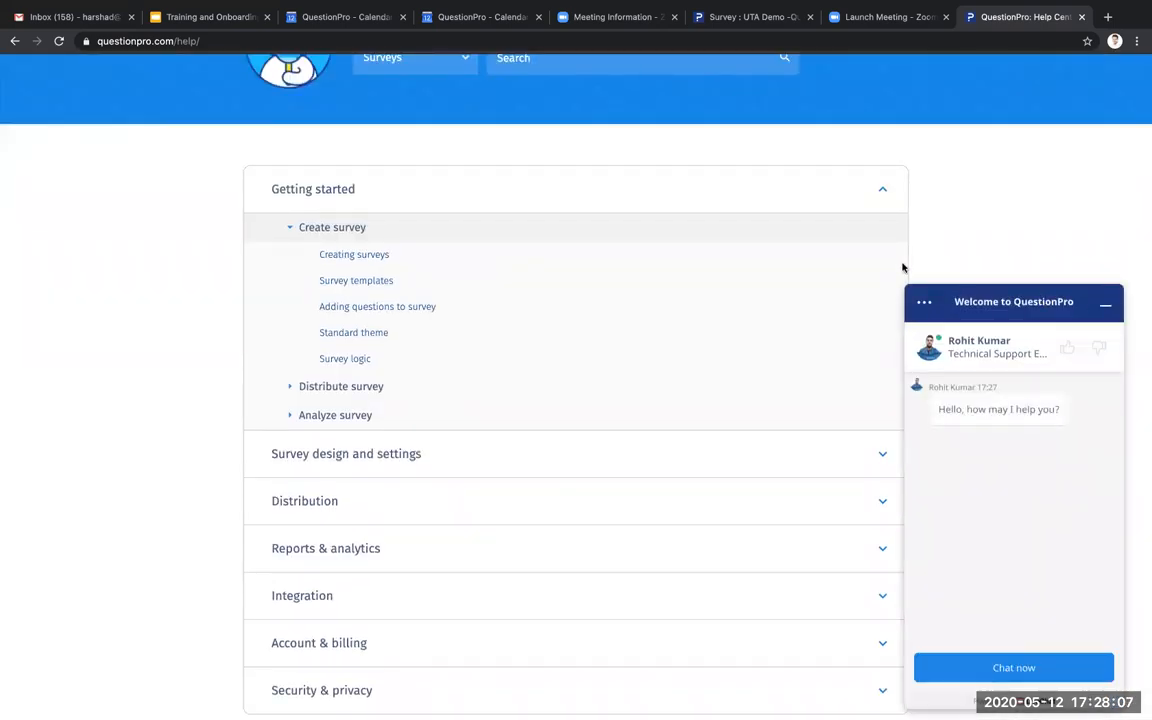
- Expand the Survey design and settings help section to view its topics, and collapse it again
{"action": "scroll", "coordinate": [480, 524], "scroll_direction": "down", "scroll_amount": 2}
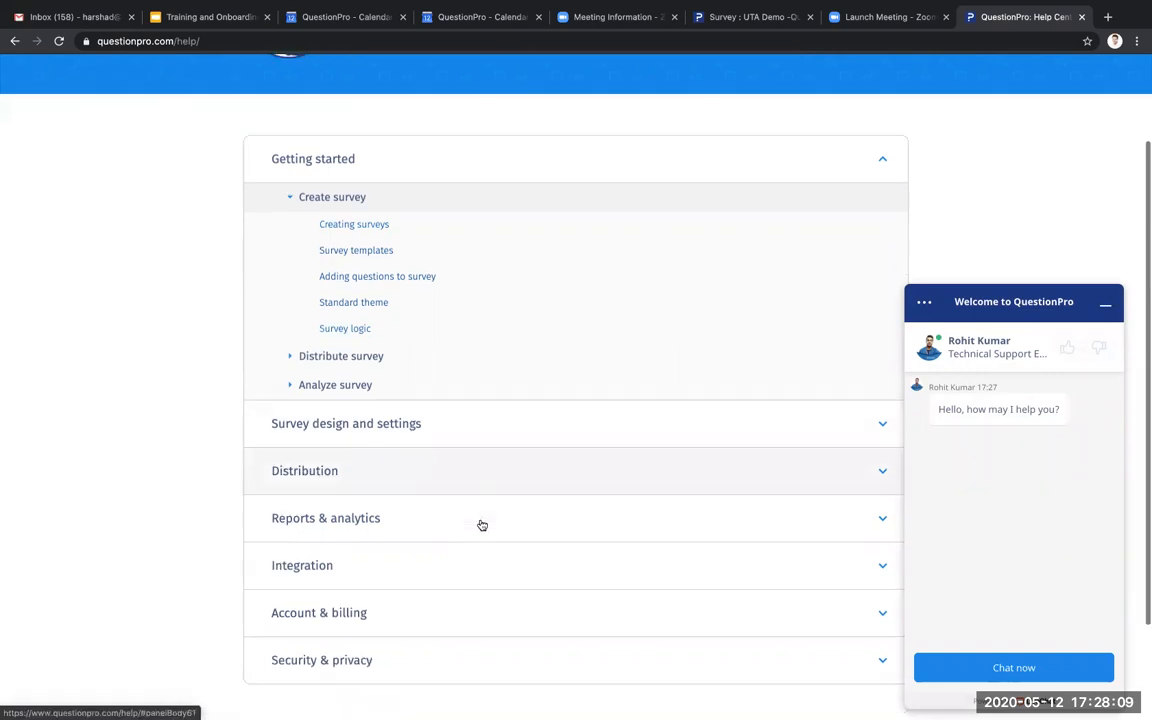
{"action": "left_click", "coordinate": [490, 362]}
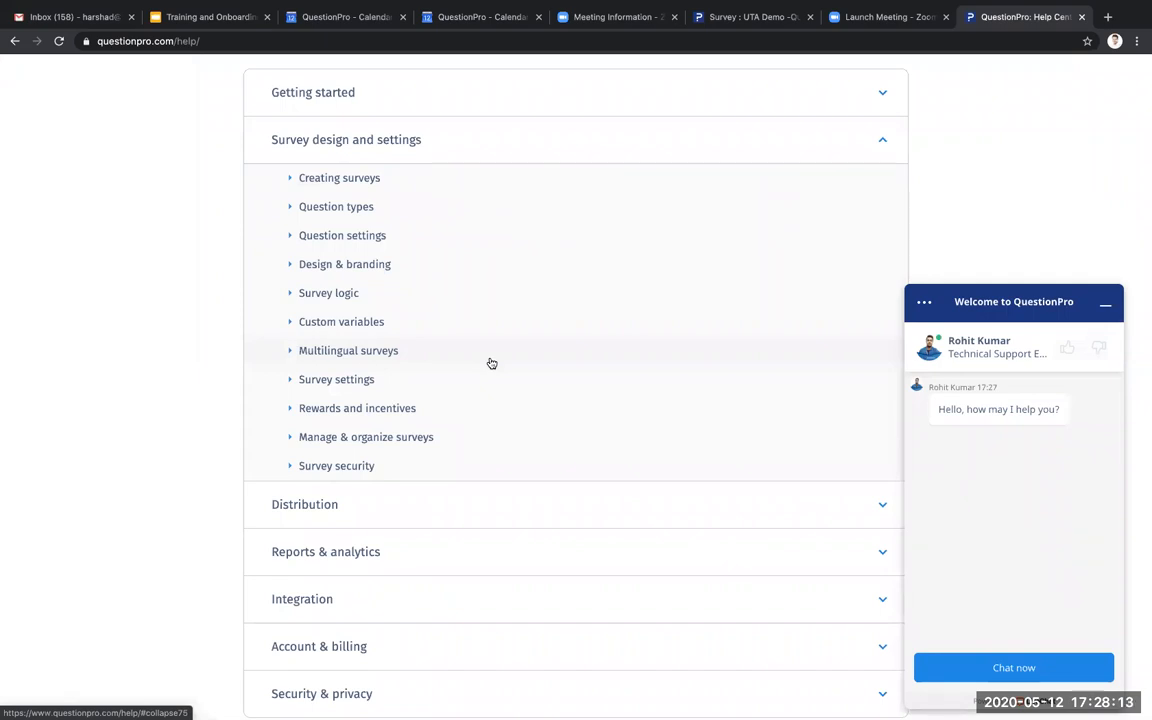
{"action": "left_click", "coordinate": [720, 150]}
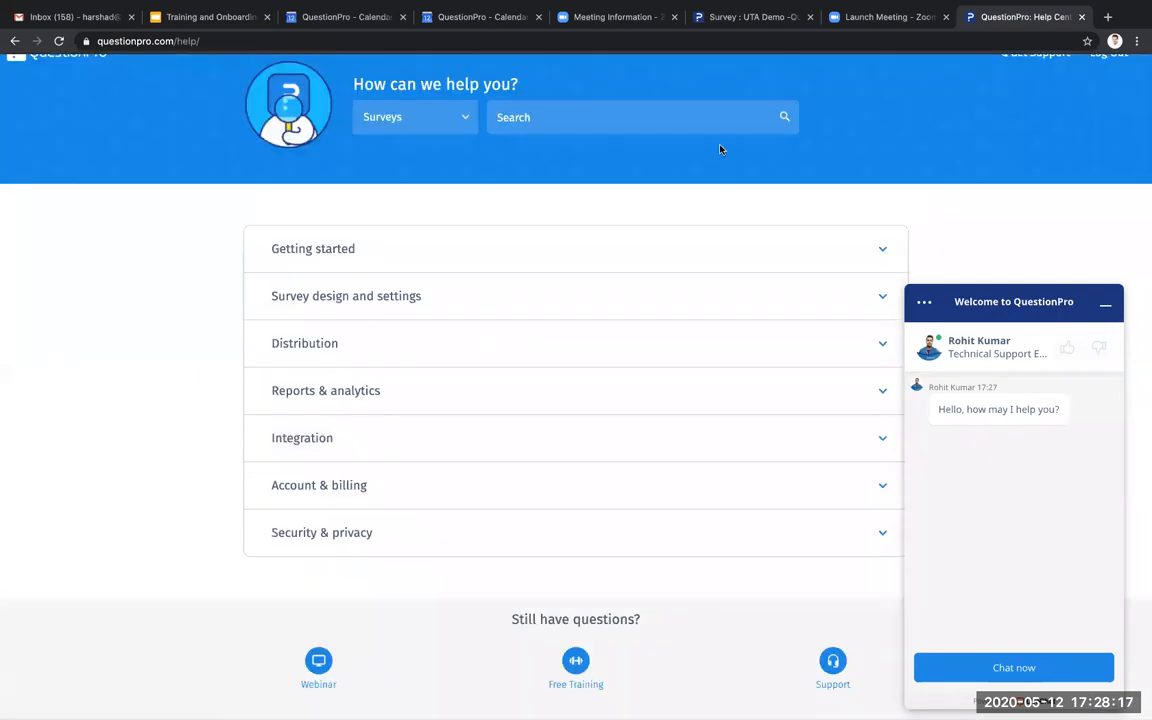